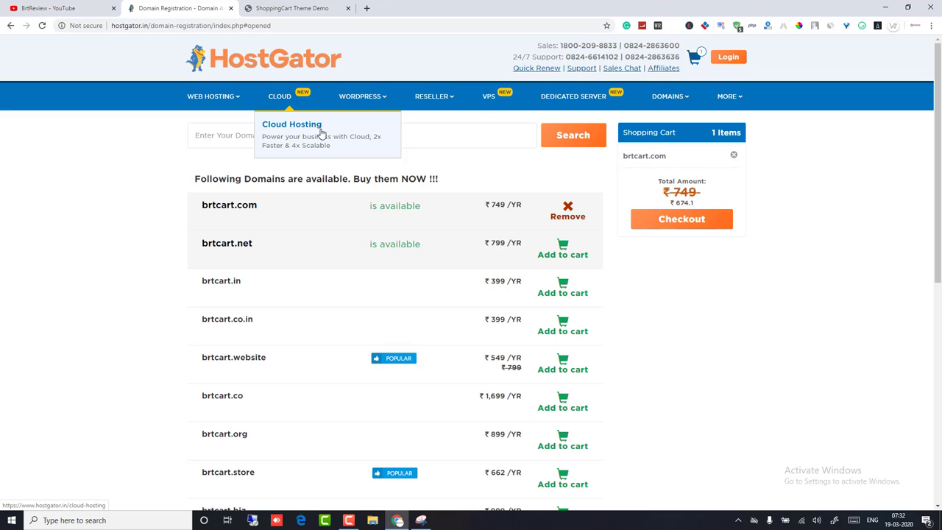
Open HostGator's Cloud Hosting plans page from the Cloud menu.
mouse_move(489, 99)
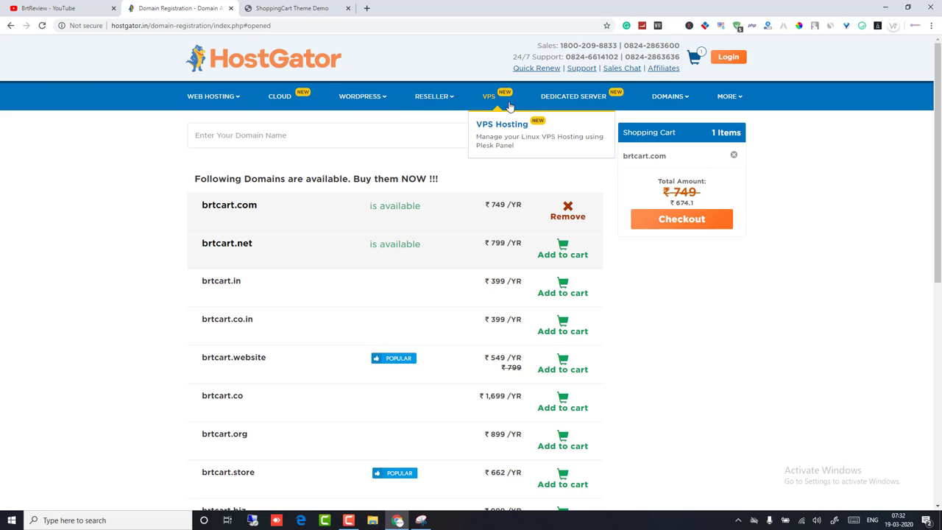
mouse_move(215, 103)
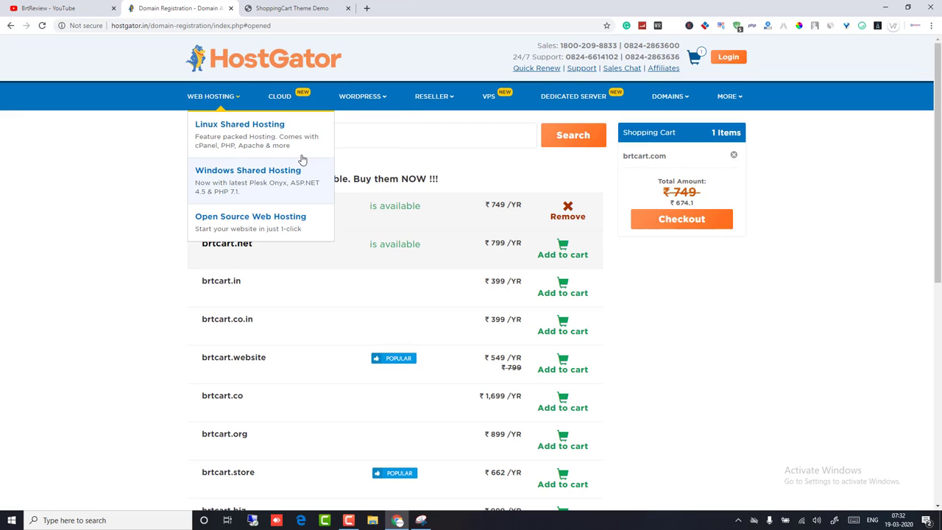
mouse_move(285, 100)
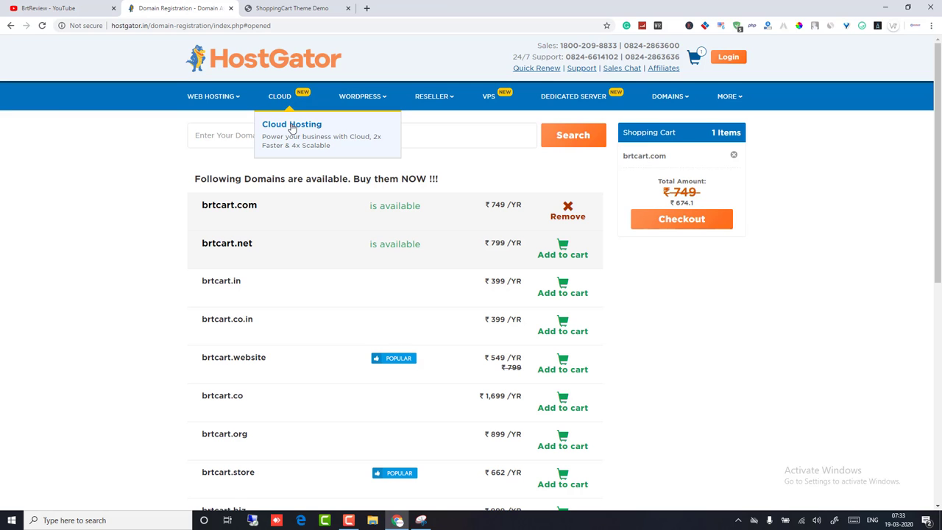
click(292, 125)
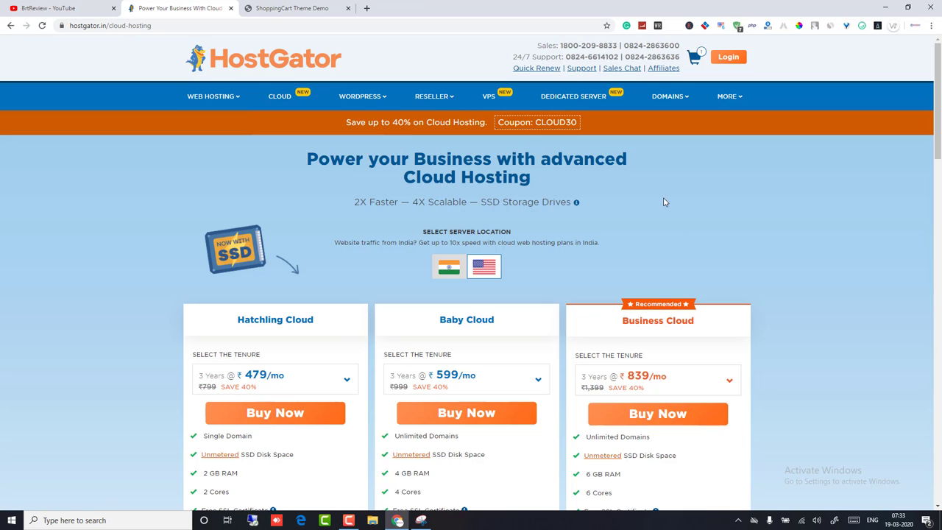
Set the server location to India so the cloud plans show Indian prices.
scroll(661, 202, down, 2)
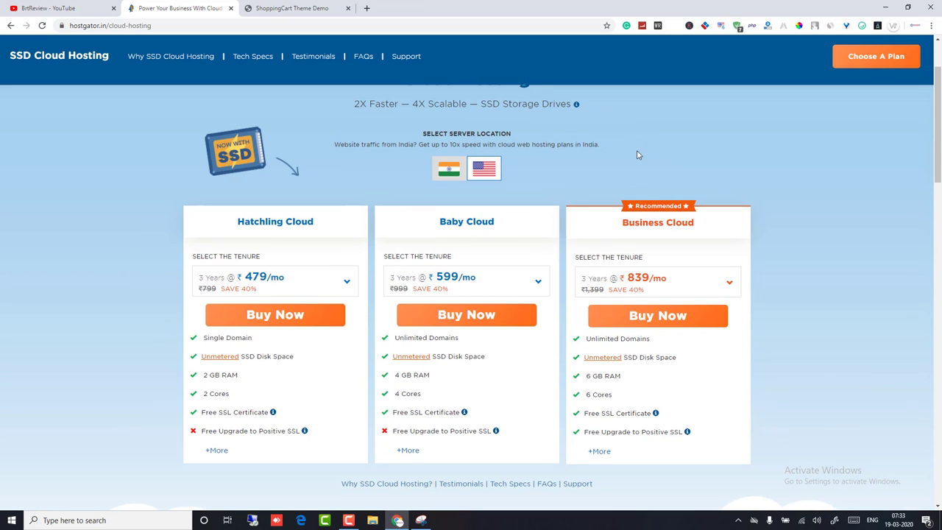
scroll(634, 155, down, 1)
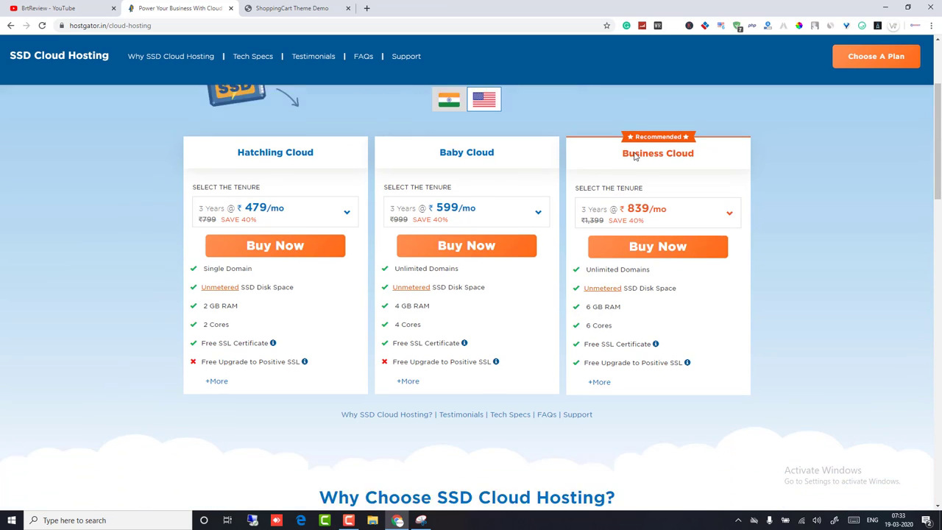
scroll(441, 209, up, 2)
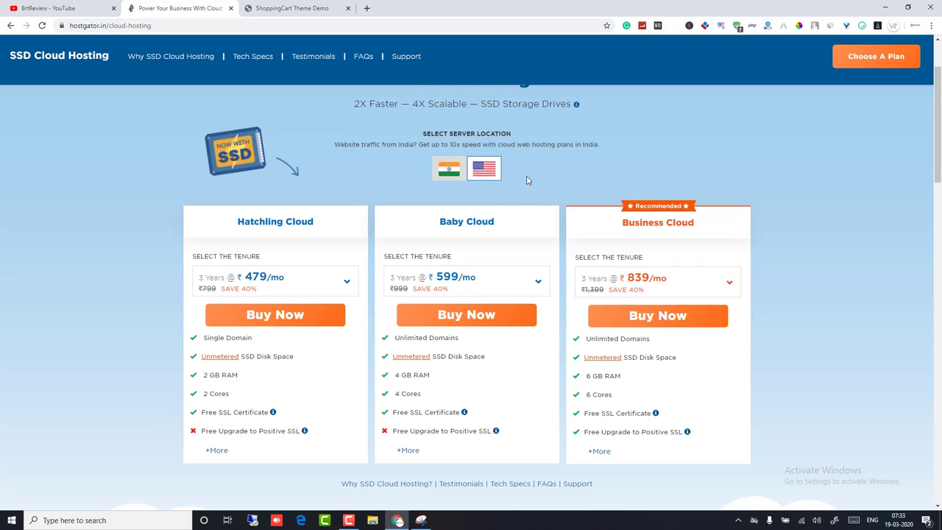
click(453, 172)
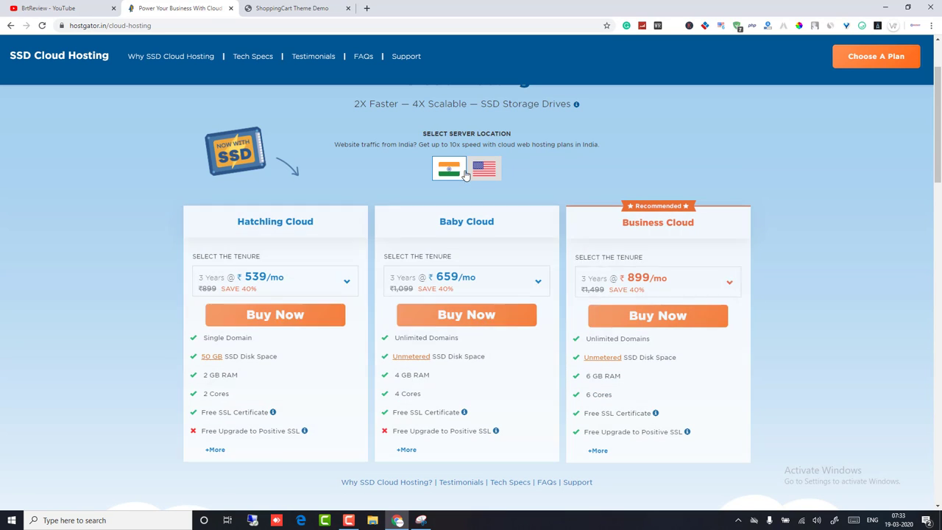
Compare the Hatchling (539), Baby (659) and Business (899) Cloud plans per month.
scroll(454, 171, down, 2)
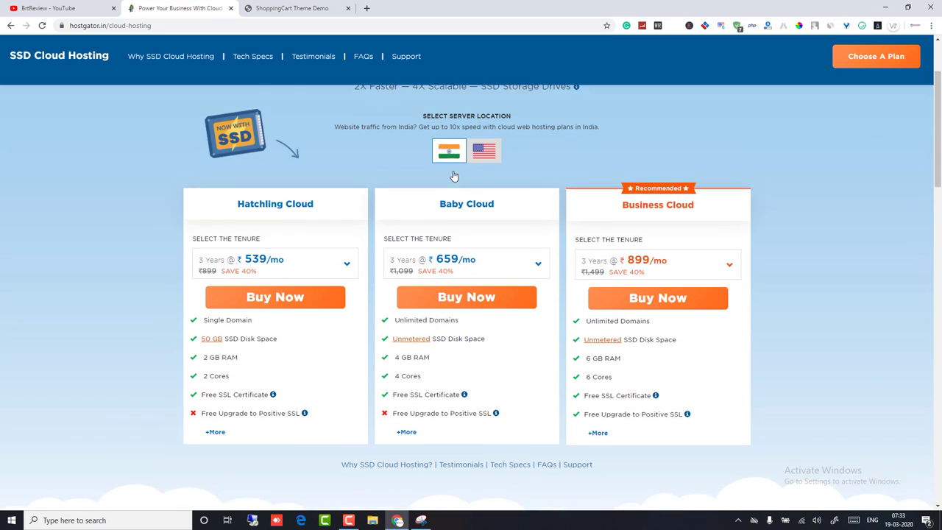
drag(239, 124, 357, 131)
drag(438, 124, 545, 132)
drag(625, 126, 803, 138)
click(788, 169)
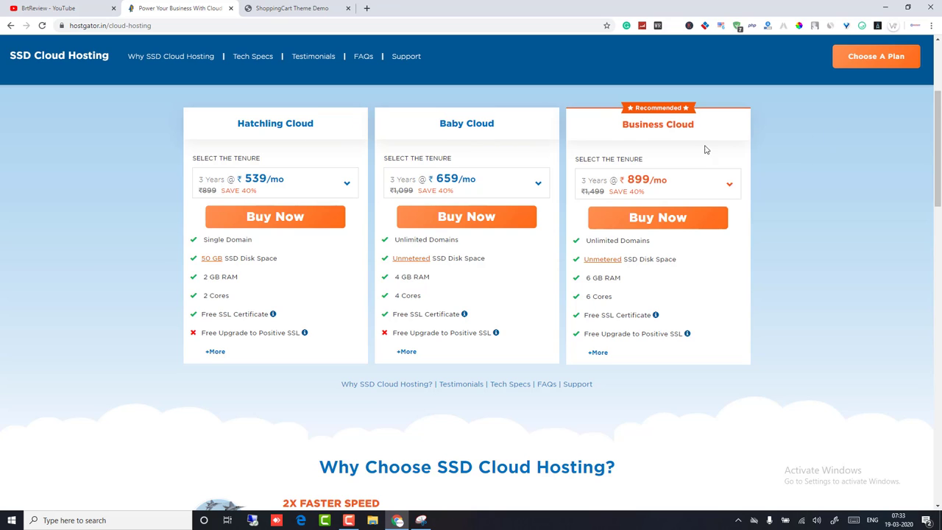
drag(621, 127, 702, 126)
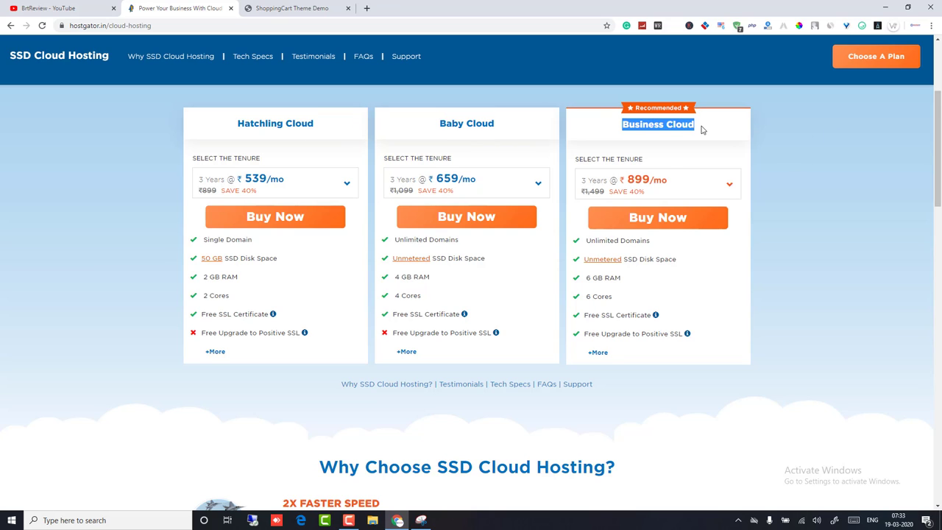
click(714, 130)
drag(439, 127, 504, 125)
click(504, 125)
drag(438, 125, 547, 134)
click(526, 139)
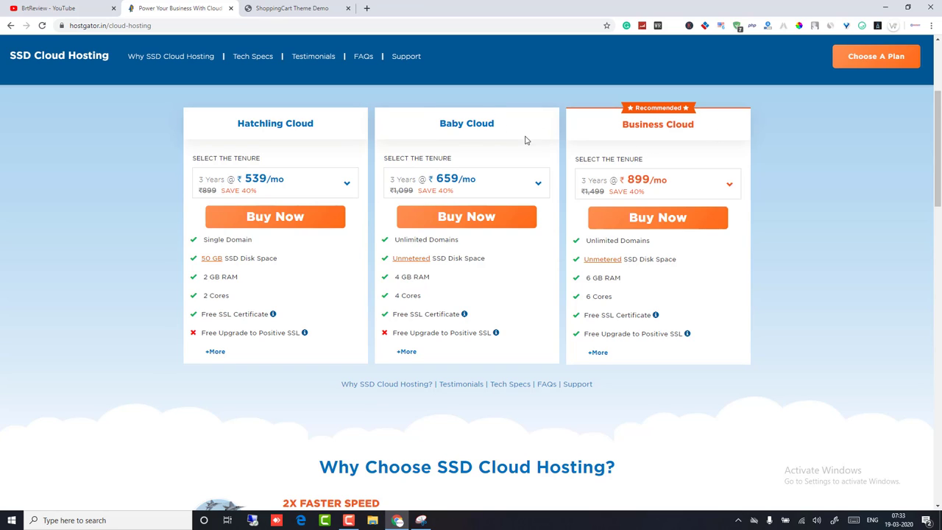
Review the Baby Cloud plan's Unlimited Domains feature and its ₹659/mo price.
mouse_move(397, 240)
mouse_down()
mouse_move(466, 243)
mouse_move(395, 240)
mouse_up()
click(466, 243)
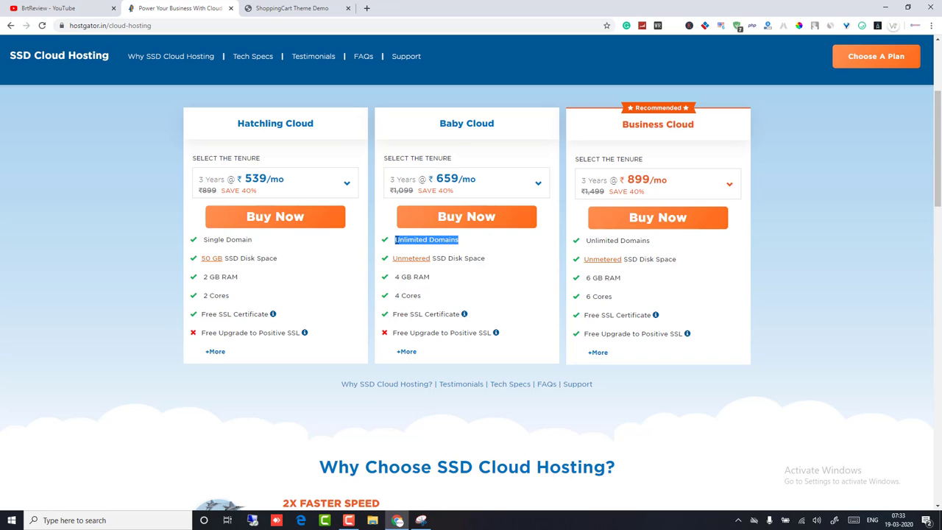
click(491, 243)
drag(459, 240, 396, 240)
click(469, 249)
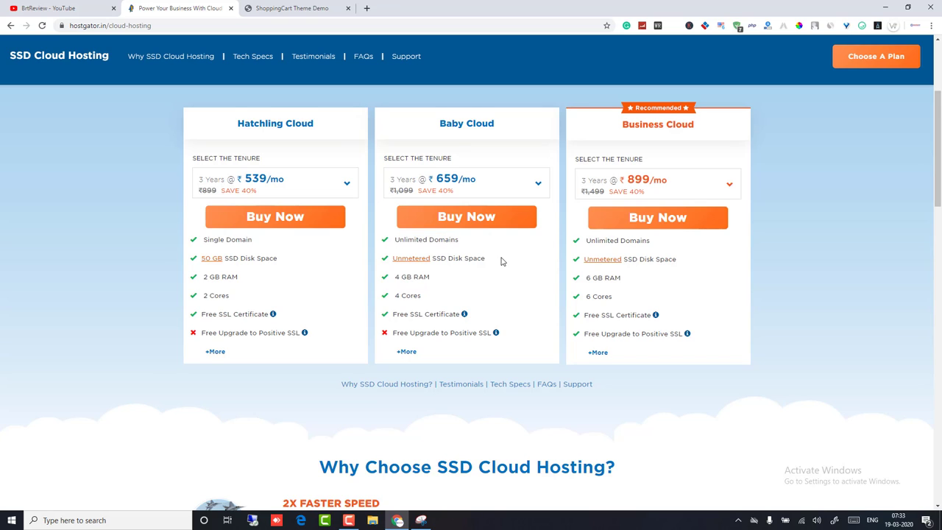
scroll(503, 262, up, 1)
drag(437, 177, 513, 176)
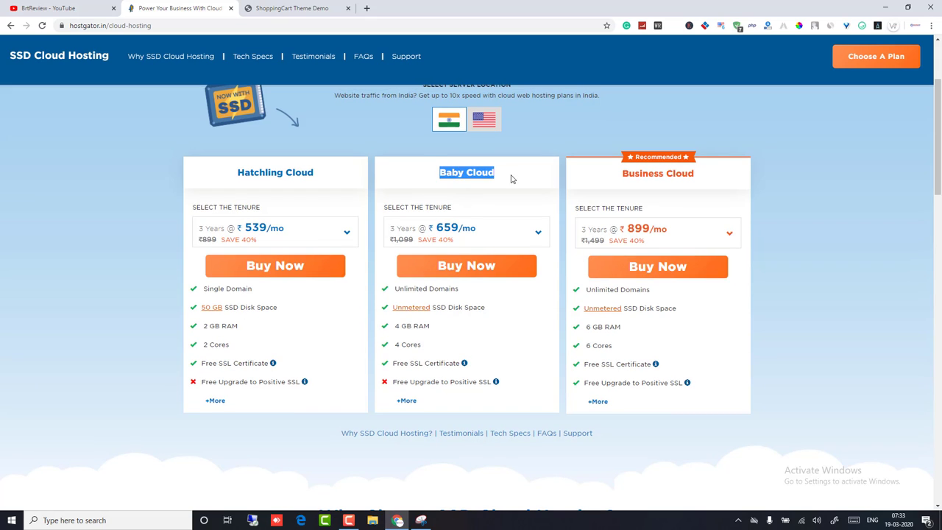
click(513, 179)
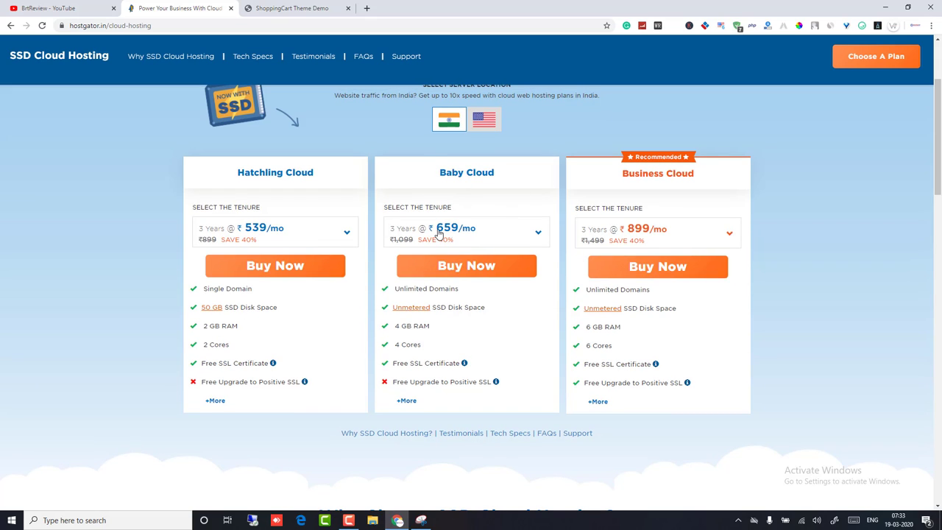
Start buying Baby Cloud, answer No to having a domain, and decline both add-ons.
click(473, 270)
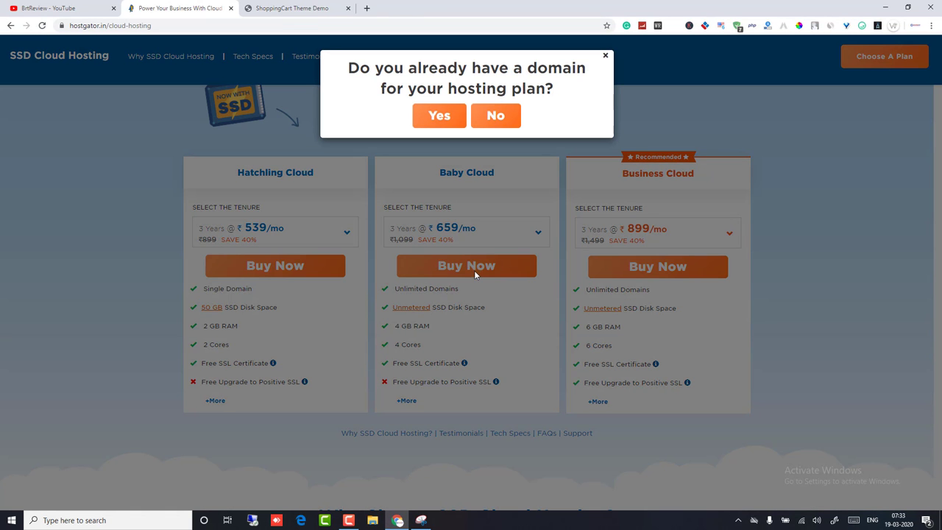
drag(416, 68, 580, 67)
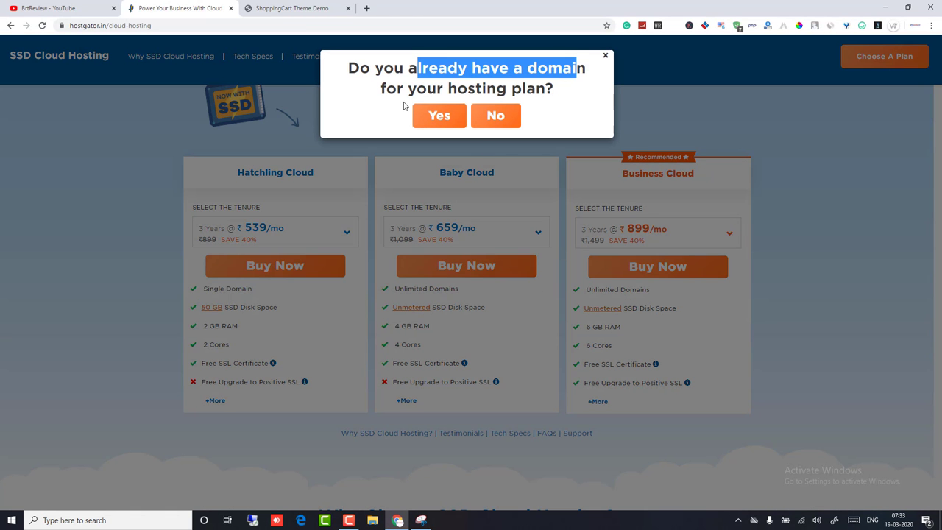
drag(379, 88, 563, 93)
click(564, 94)
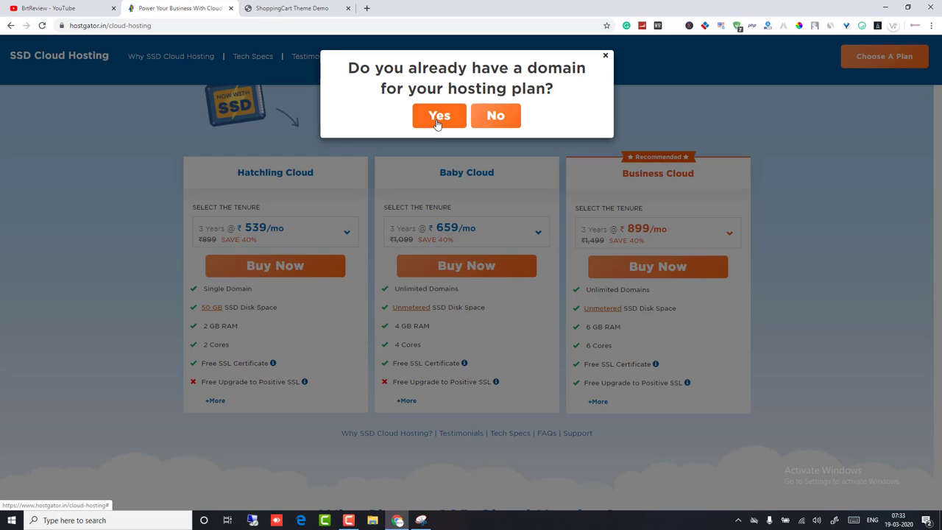
click(494, 119)
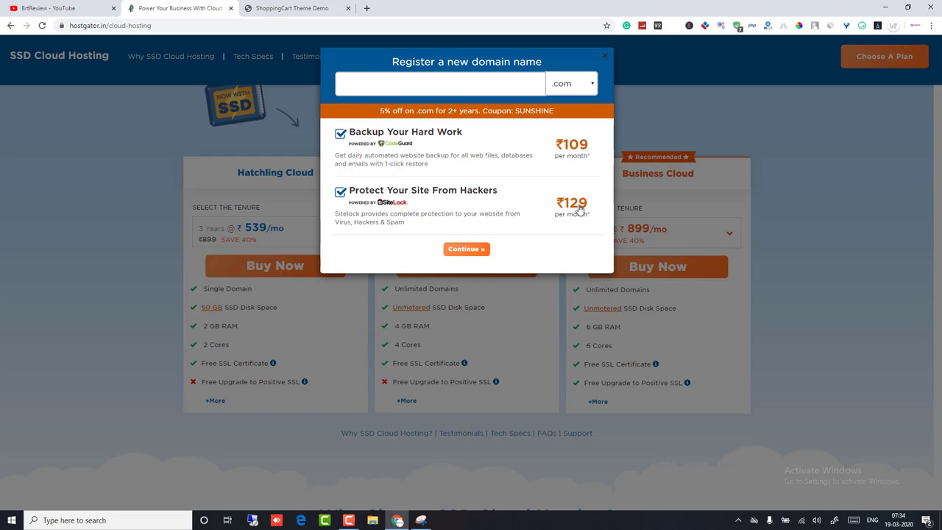
click(340, 192)
click(340, 134)
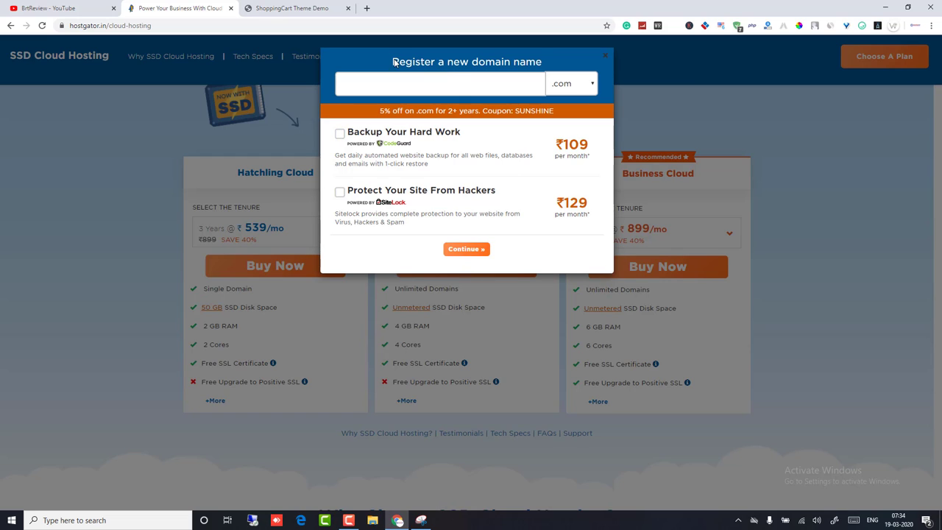
Enter brtcart as the new domain and keep the .com extension.
click(410, 88)
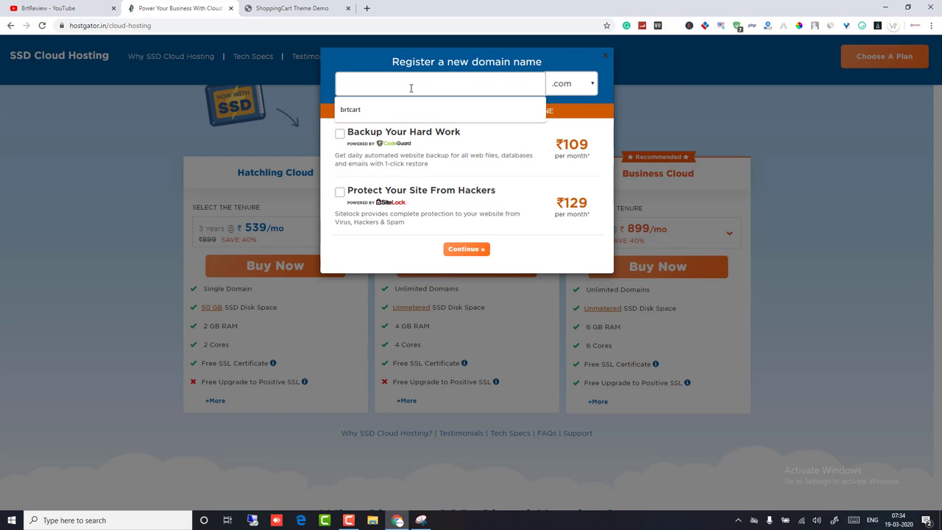
click(364, 110)
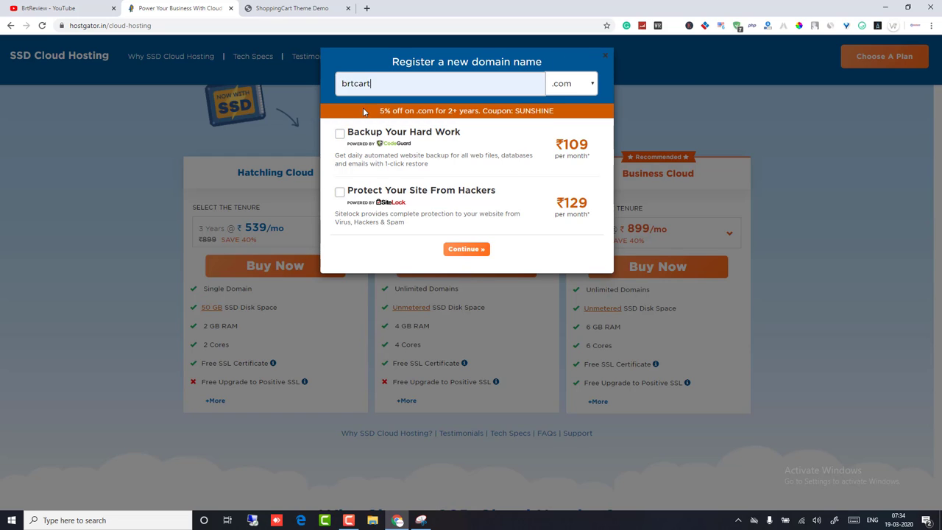
click(585, 85)
scroll(563, 282, down, 3)
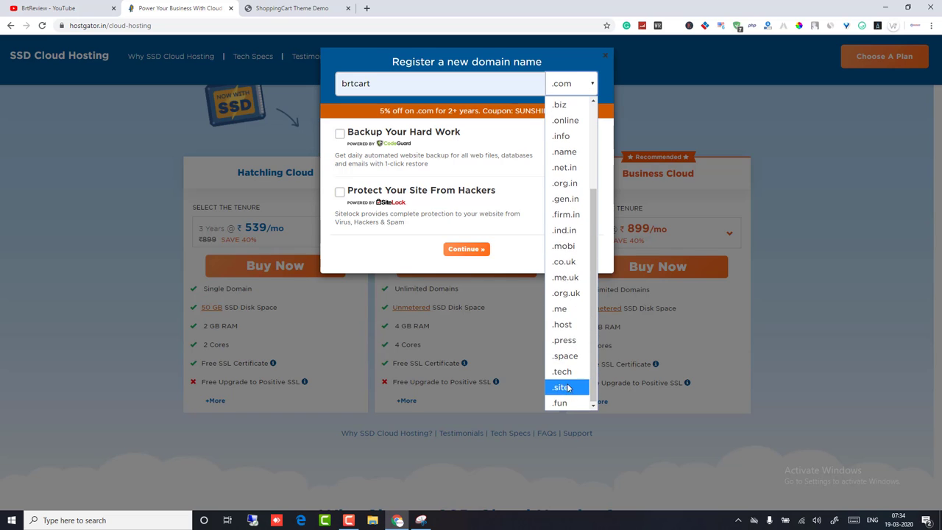
scroll(567, 331, up, 5)
click(560, 96)
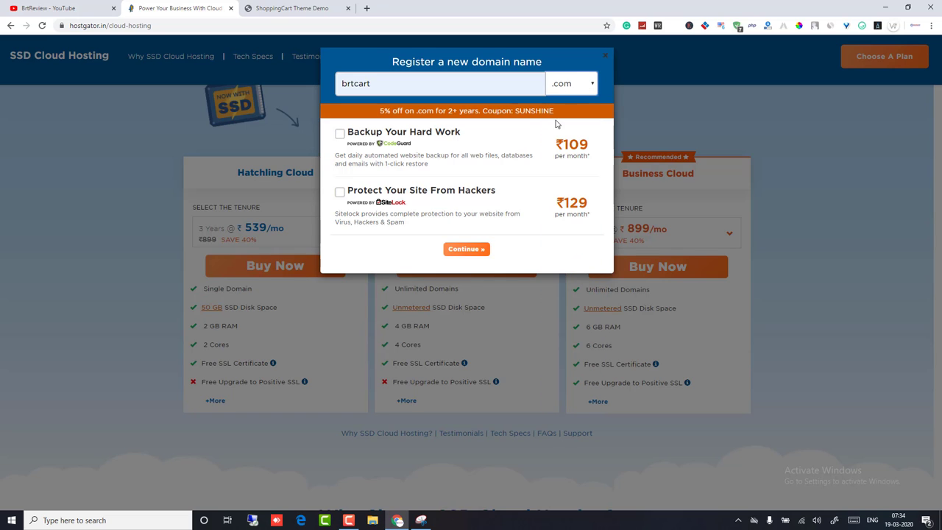
Add brtcart.com to the cart at ₹749 and proceed to checkout.
click(469, 250)
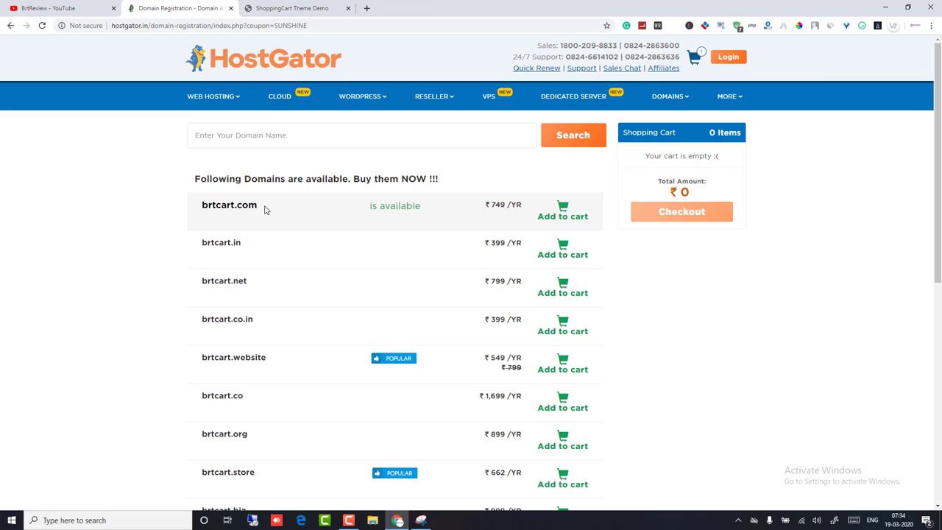
click(562, 218)
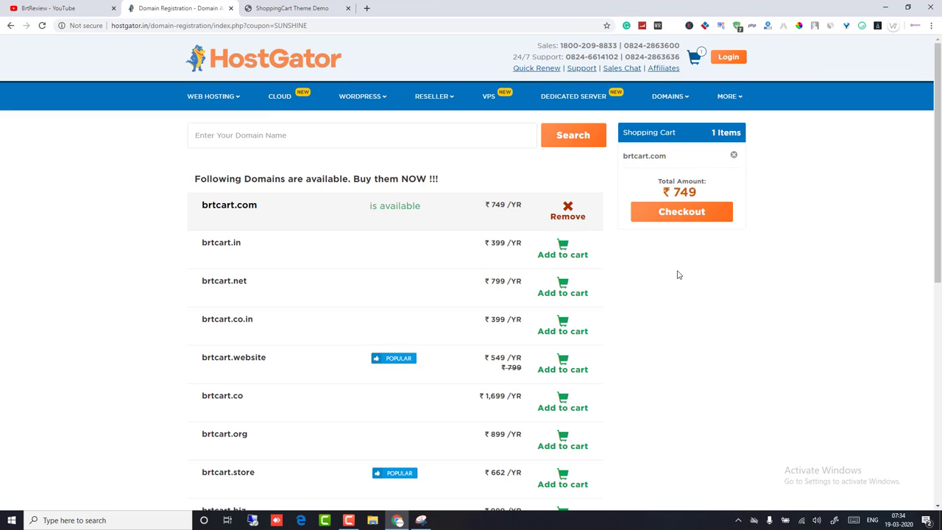
click(682, 213)
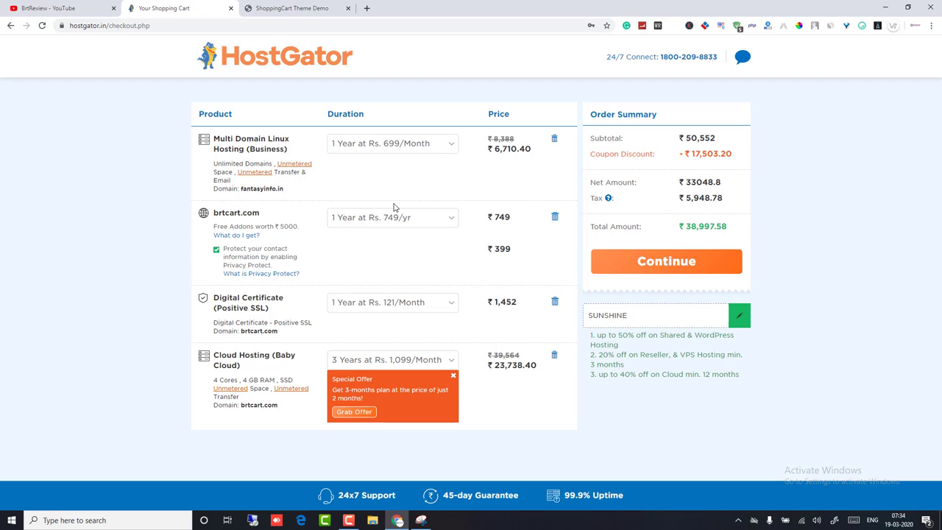
Dismiss the cloud offer and remove Multi Domain Linux Hosting from the cart.
click(453, 375)
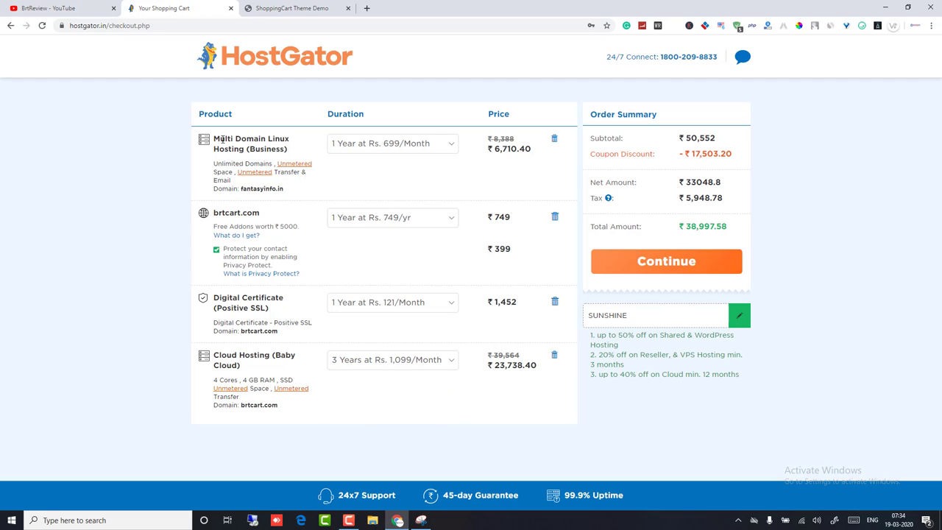
drag(225, 149, 300, 155)
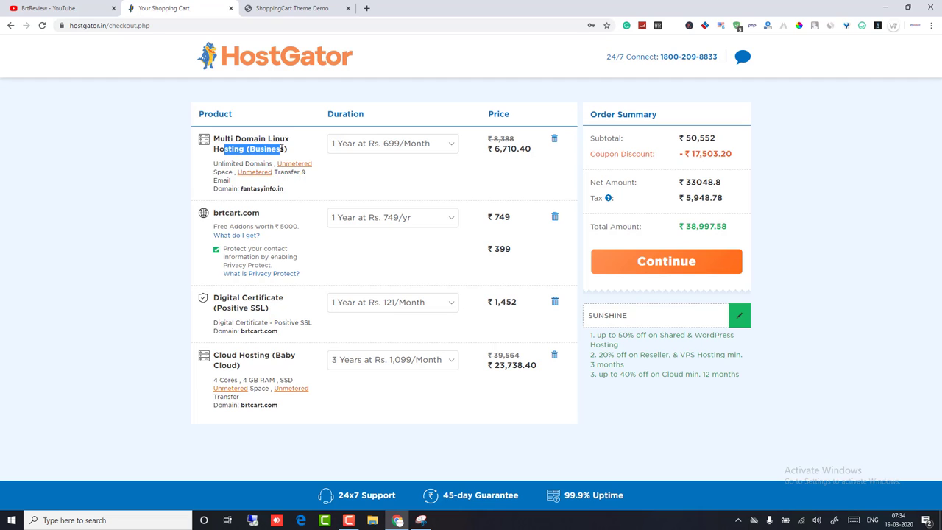
click(320, 166)
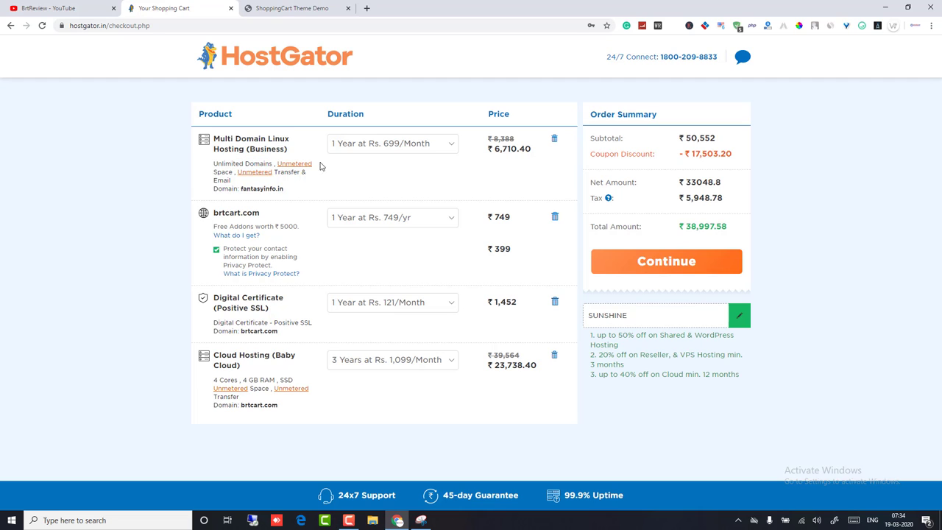
click(555, 139)
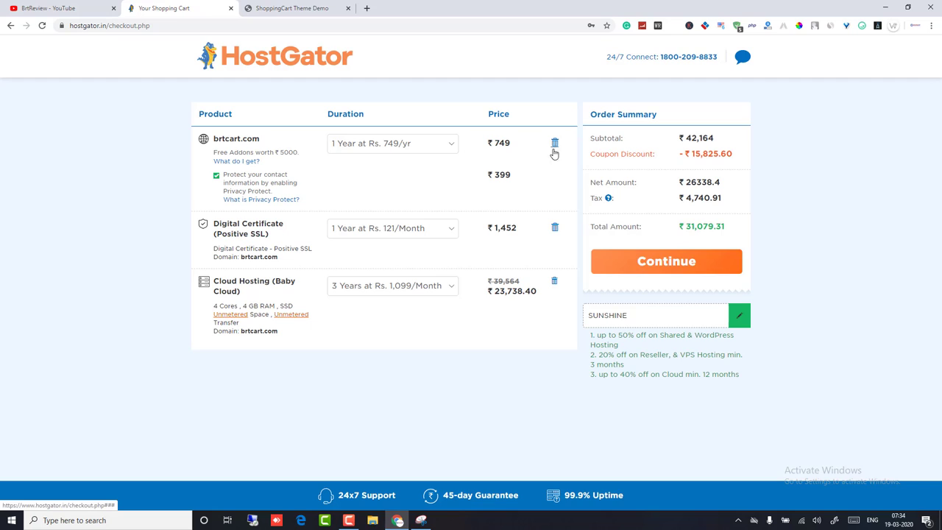
double_click(225, 137)
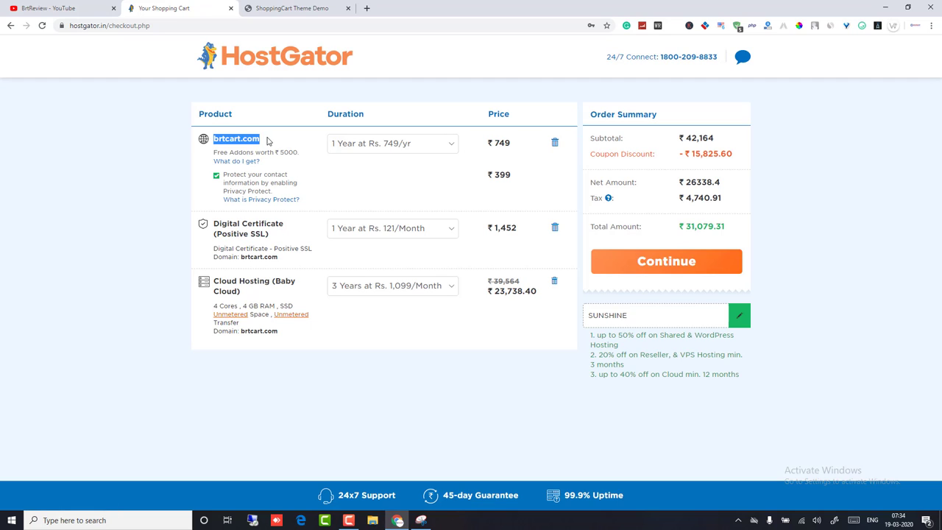
click(269, 142)
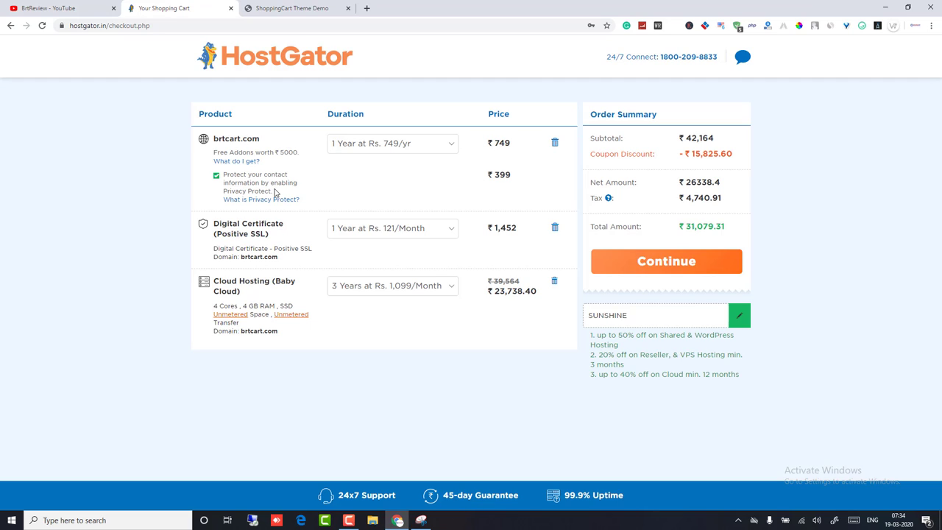
Set the Cloud Hosting duration to 1 Year at Rs. 1,099/Month.
drag(219, 228, 282, 234)
click(282, 234)
drag(215, 282, 267, 283)
click(255, 294)
drag(250, 306, 297, 311)
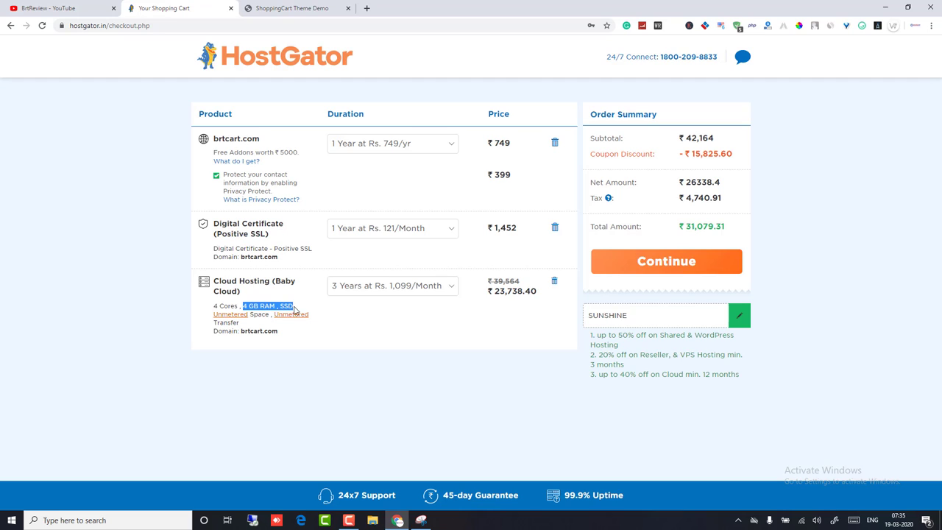
click(329, 314)
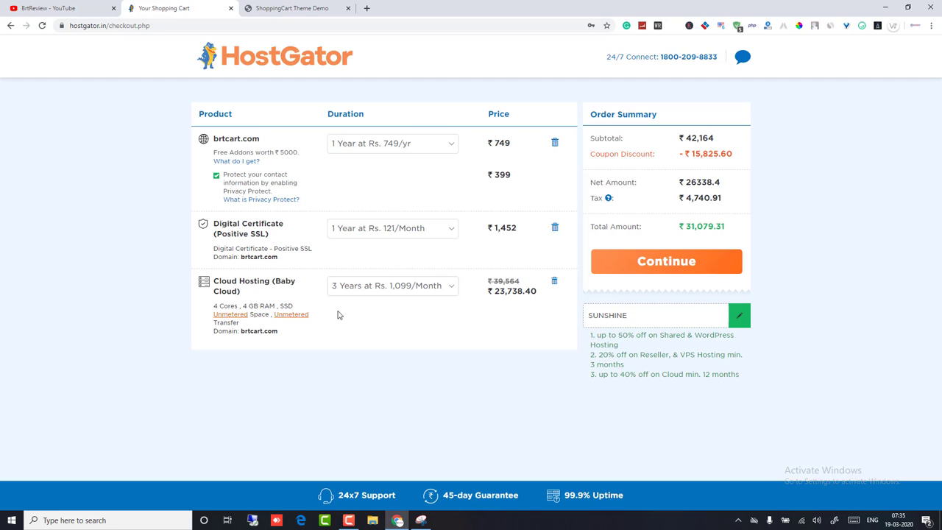
click(432, 290)
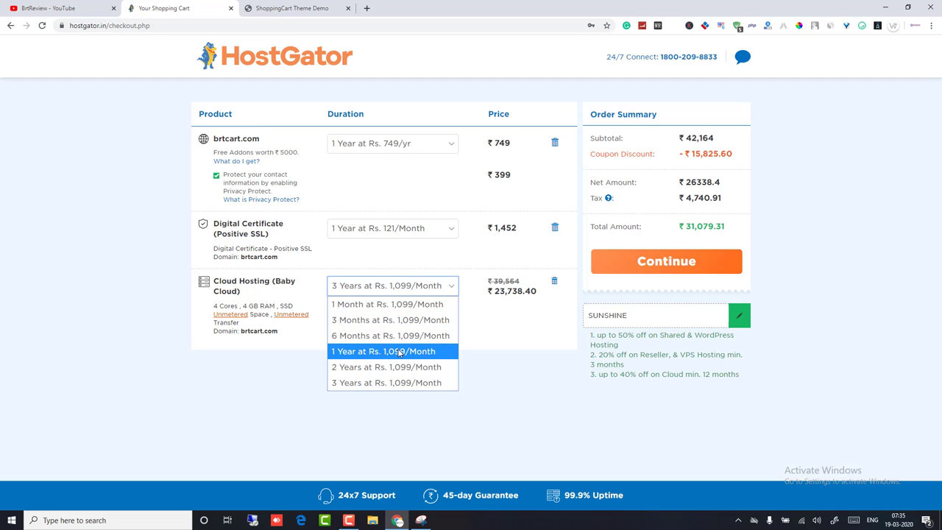
click(399, 352)
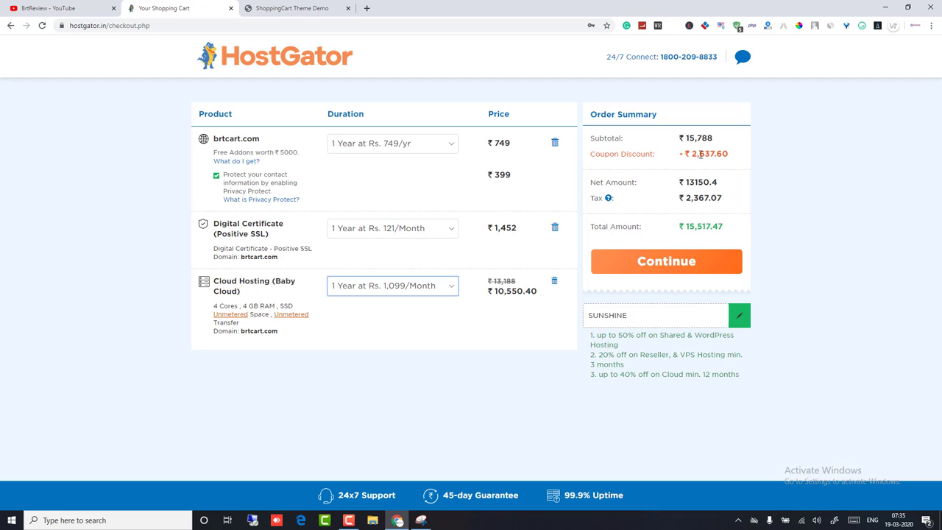
Check the subtotal, coupon discount and the ₹15,517.47 total amount.
drag(683, 139, 747, 147)
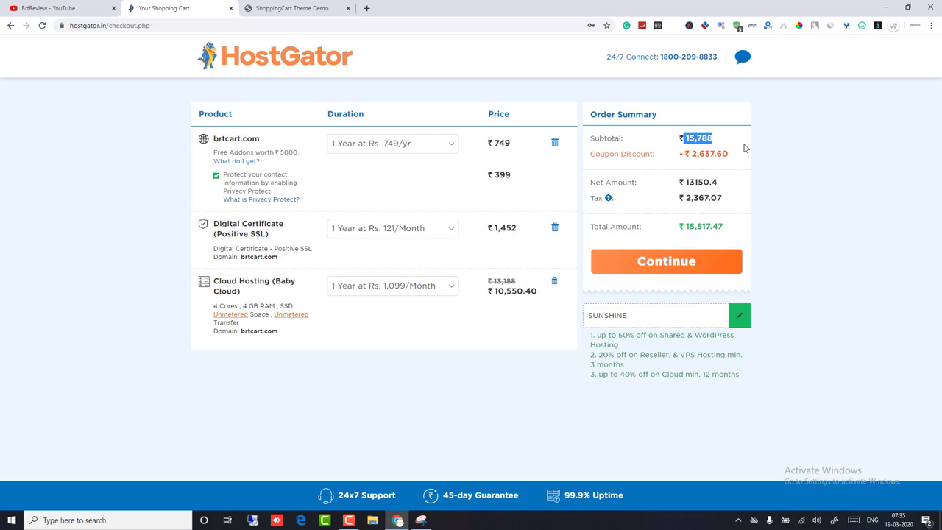
click(789, 169)
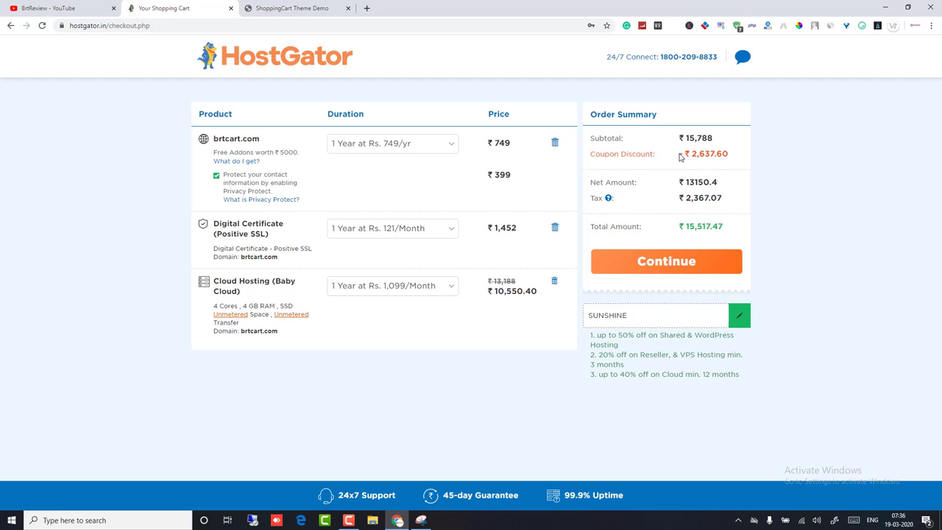
drag(680, 156, 752, 162)
click(801, 171)
drag(684, 228, 740, 230)
click(802, 241)
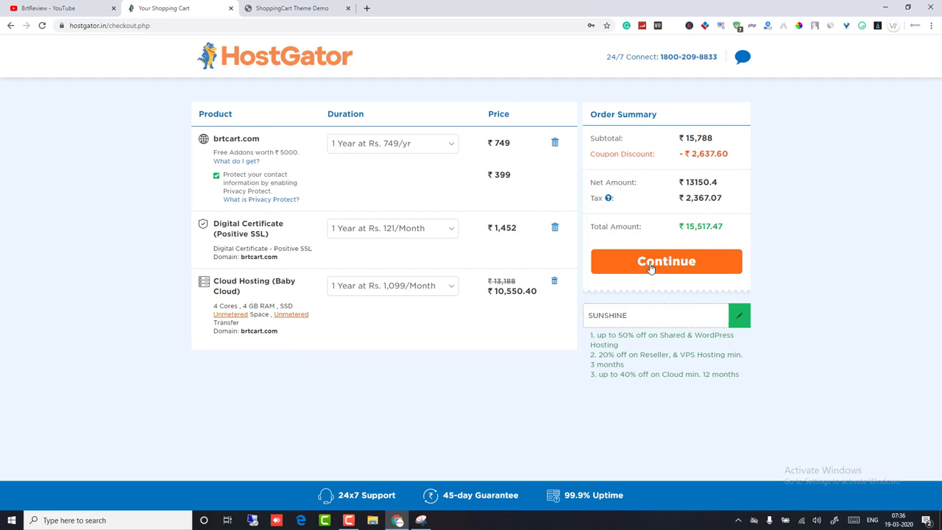
Continue to checkout, sign in to the HostGator account, then return to the home page.
click(682, 266)
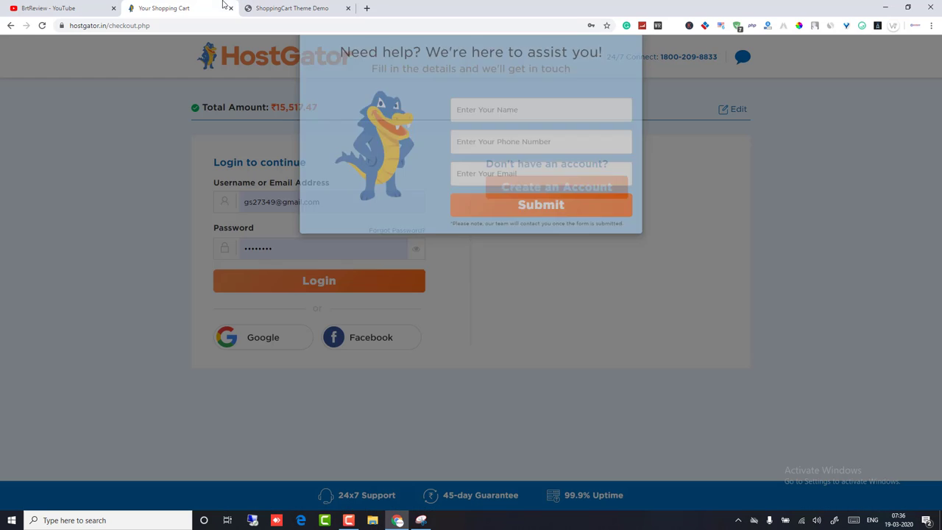
click(348, 9)
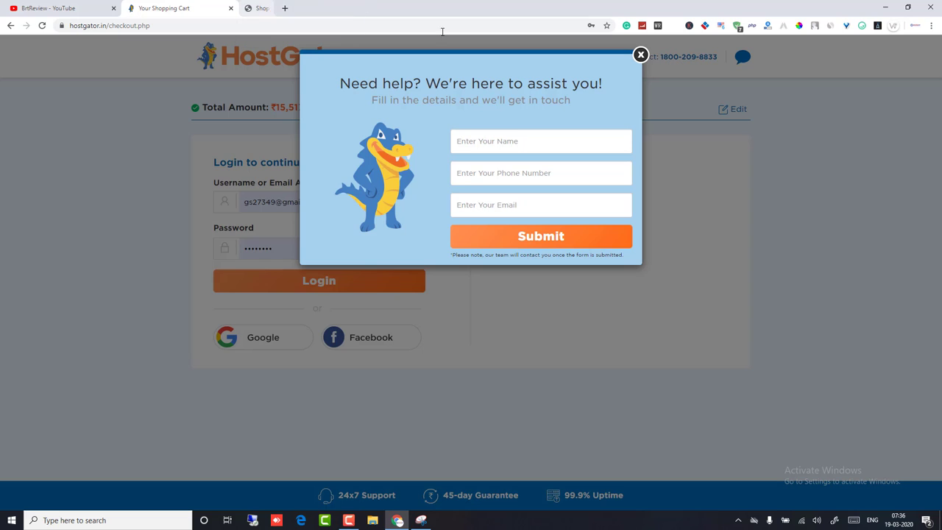
click(640, 55)
click(320, 287)
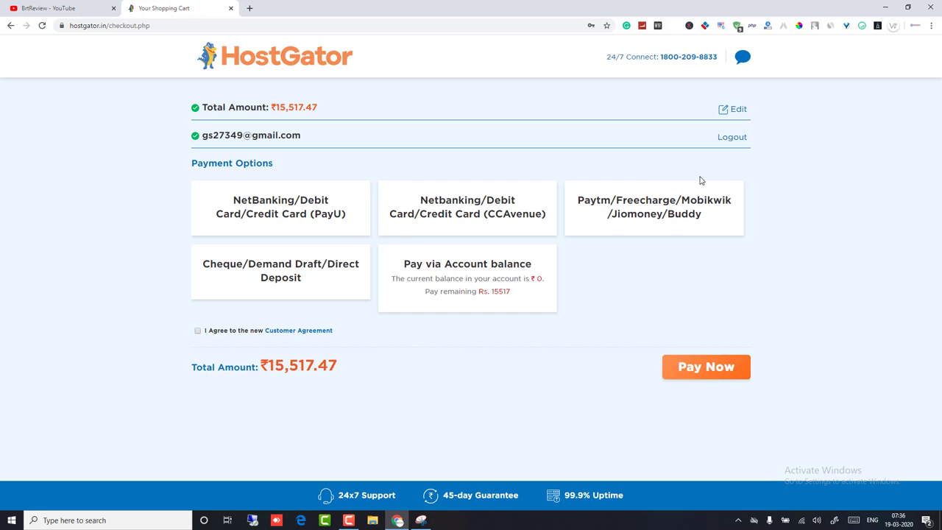
click(230, 66)
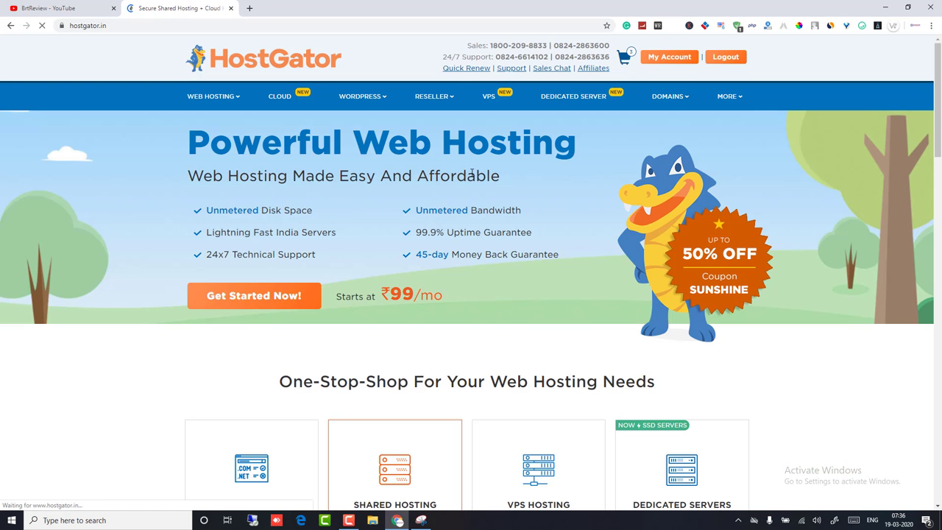
Go to My Account and log in to the brtreview.com cPanel.
click(662, 59)
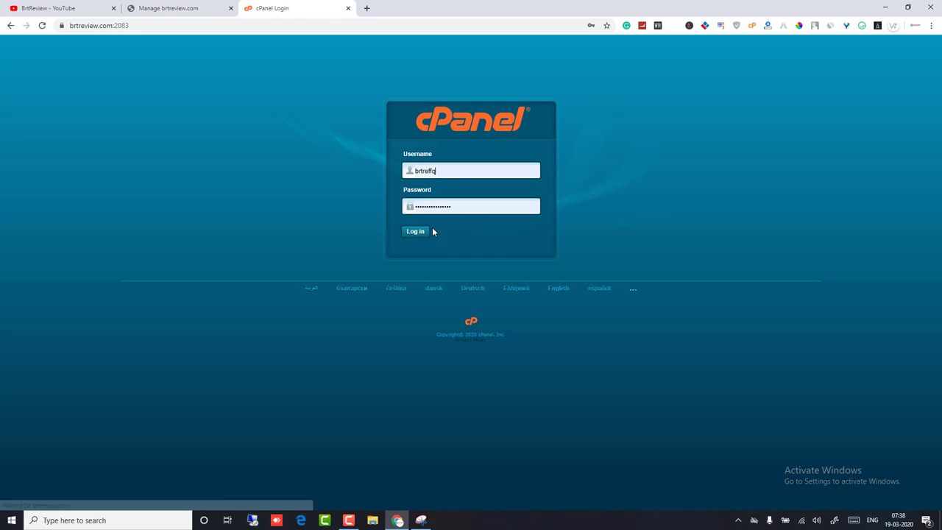
click(418, 233)
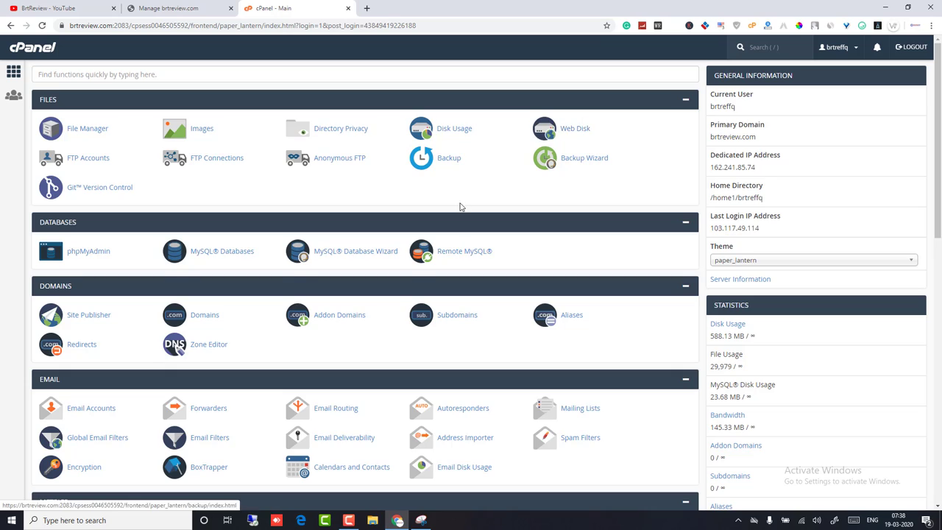
Open WordPress from cPanel's Softaculous Apps Installer scripts.
scroll(461, 207, down, 9)
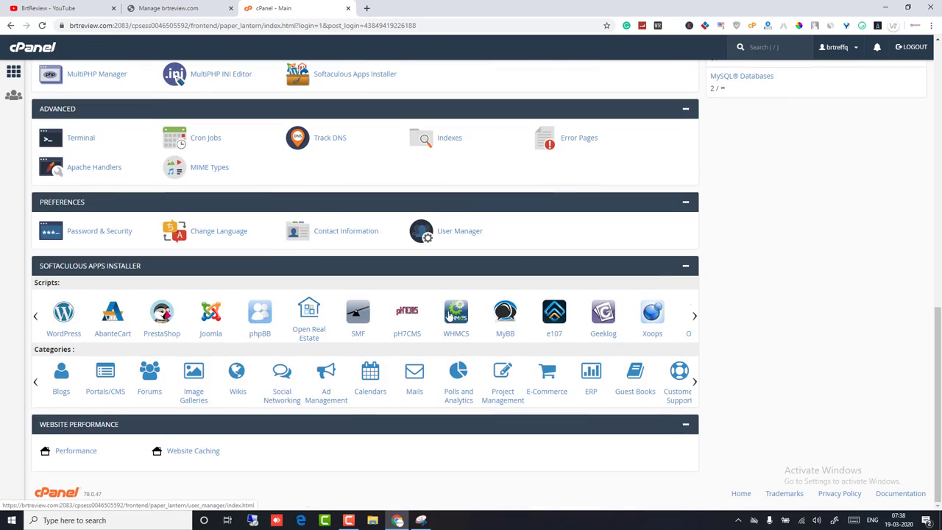
scroll(450, 315, up, 9)
scroll(426, 262, down, 9)
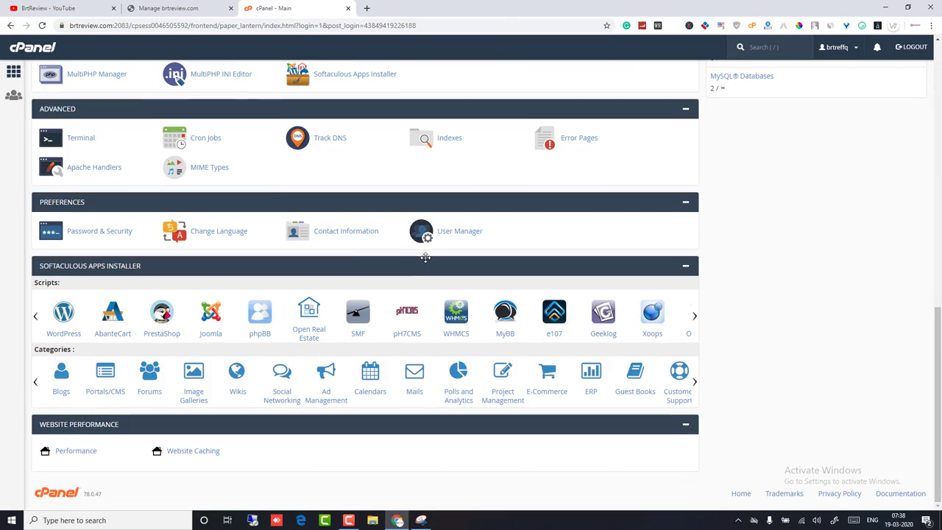
click(59, 340)
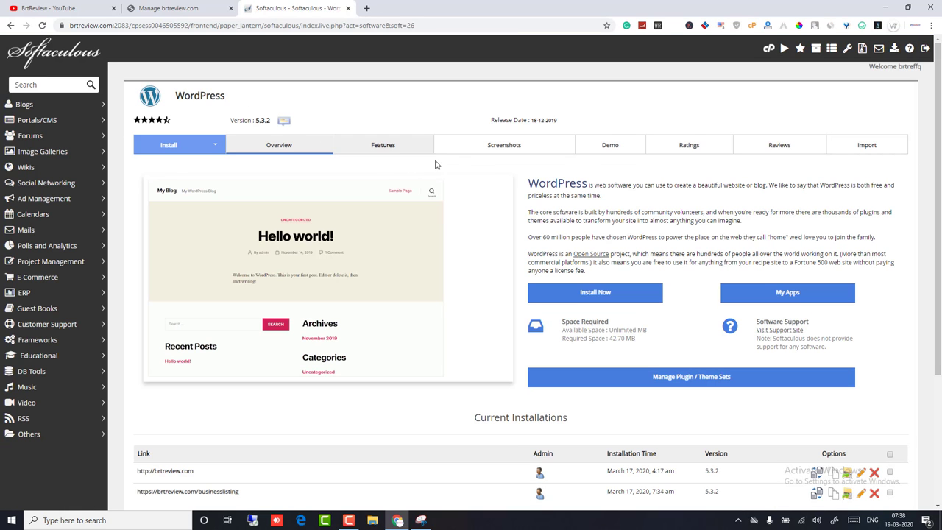
scroll(468, 231, down, 3)
scroll(486, 236, up, 3)
scroll(576, 262, down, 1)
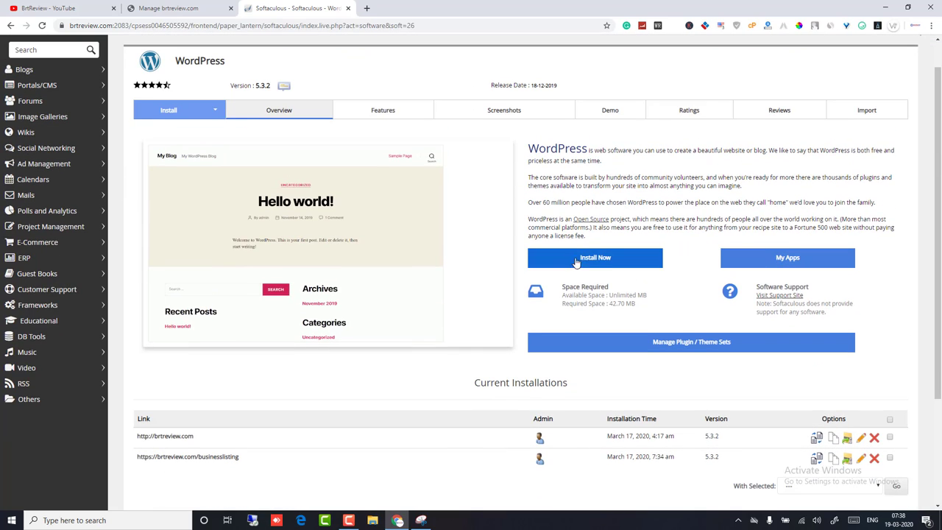
click(605, 261)
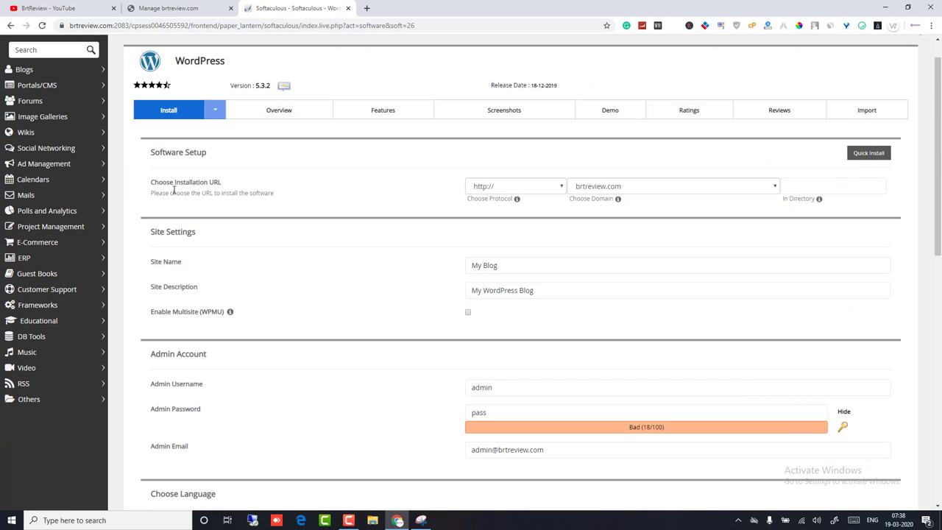
click(523, 193)
click(515, 221)
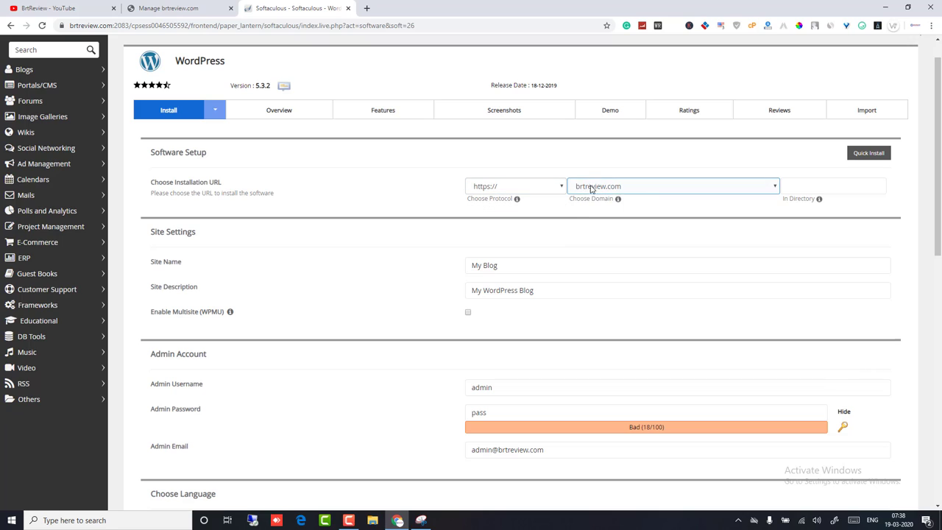
Keep brtreview.com as the install domain, select In Directory, then go back to cPanel.
click(633, 190)
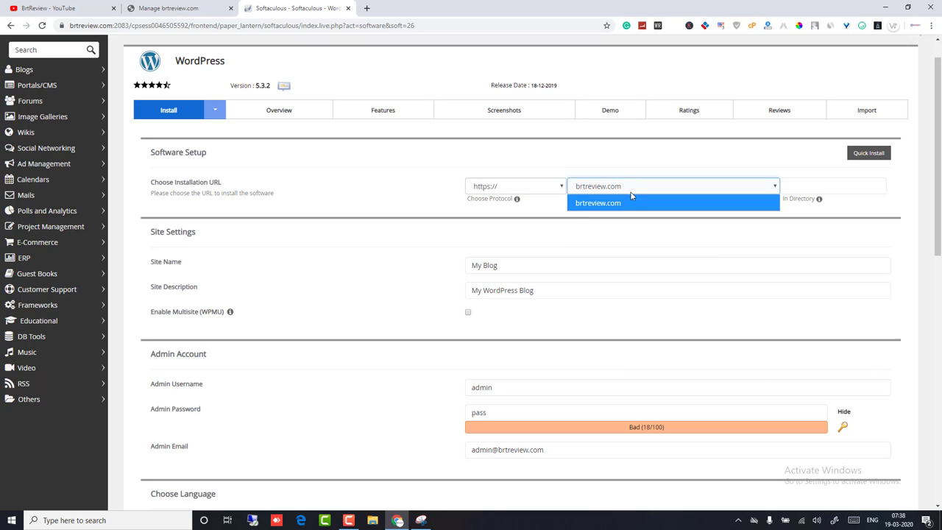
click(631, 197)
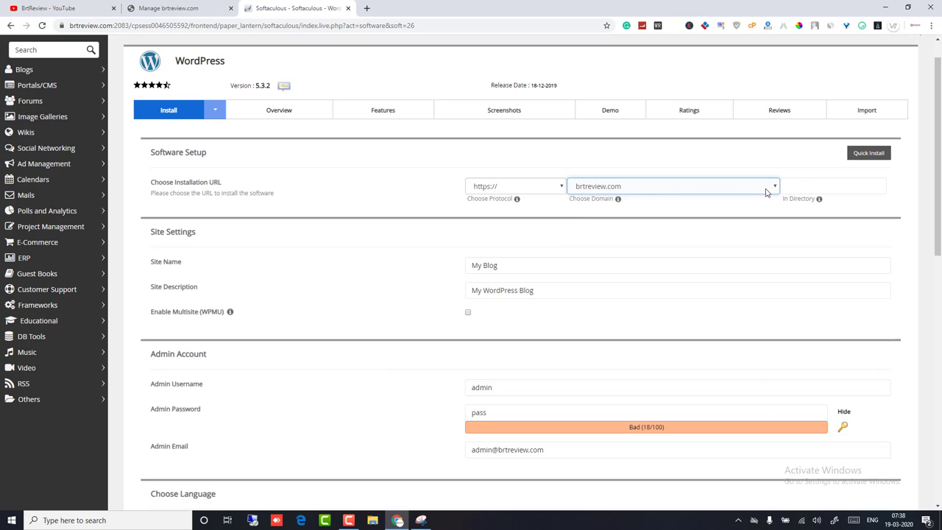
click(799, 186)
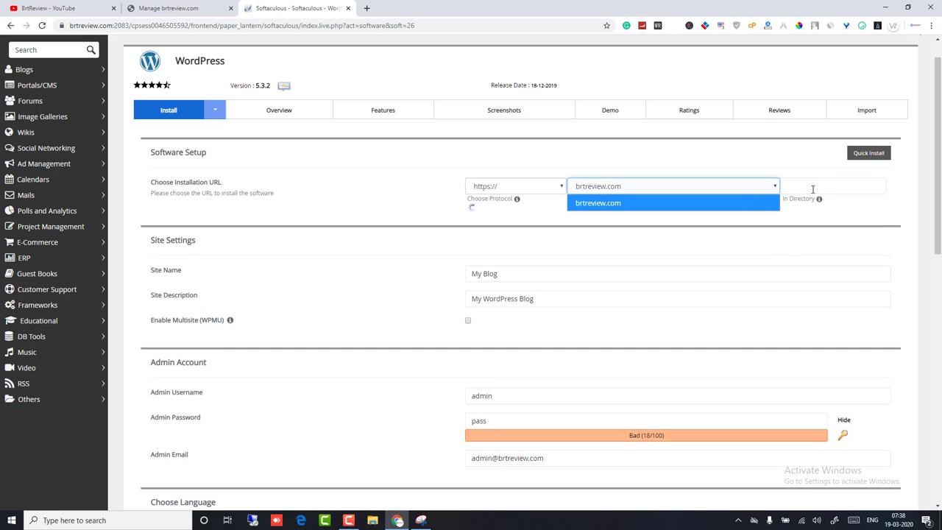
click(812, 187)
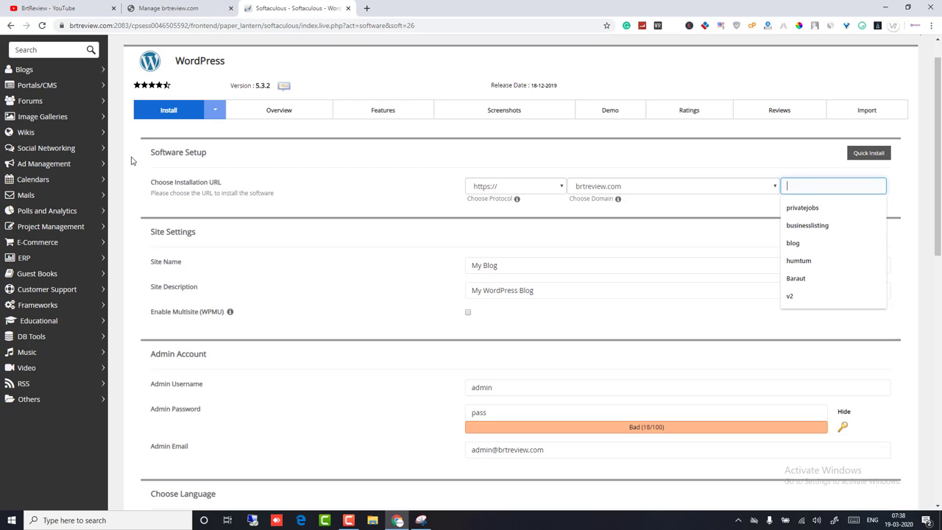
click(12, 27)
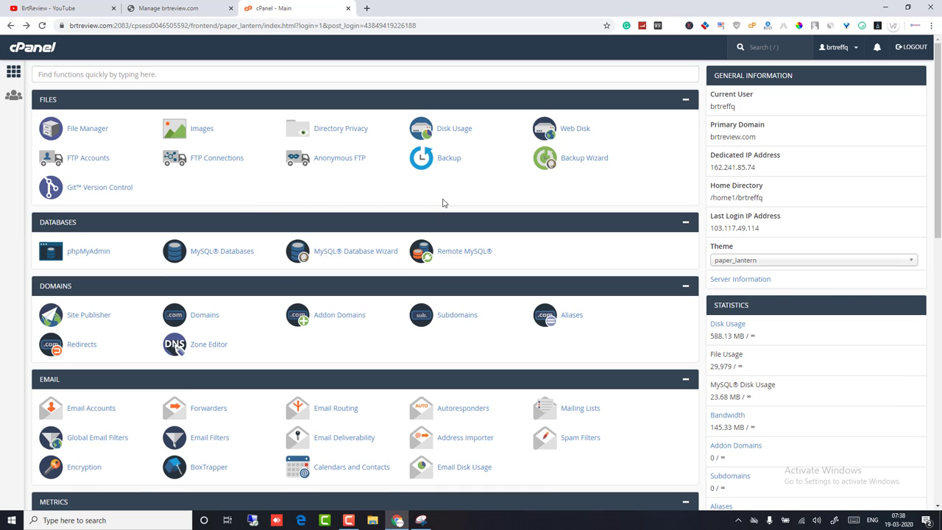
Open Subdomains and enter 'shop' as the subdomain of brtreview.com.
scroll(442, 202, down, 1)
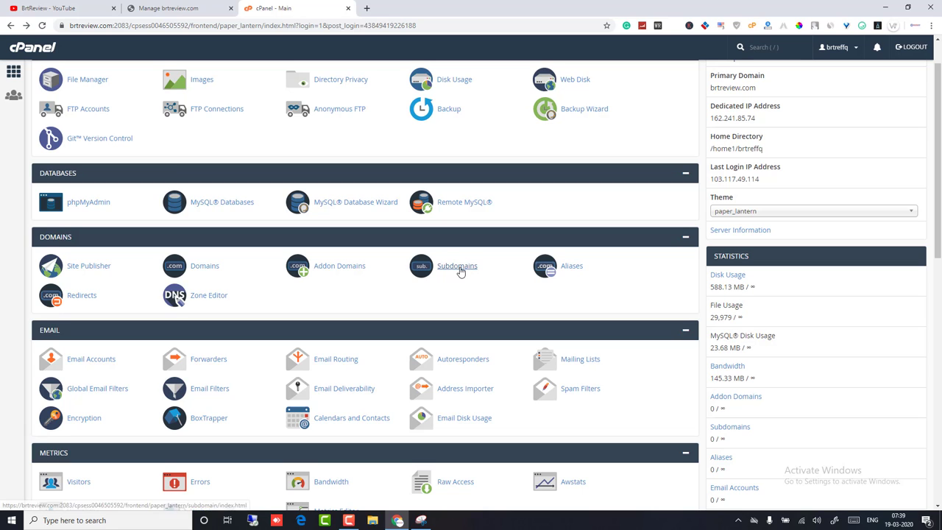
click(457, 266)
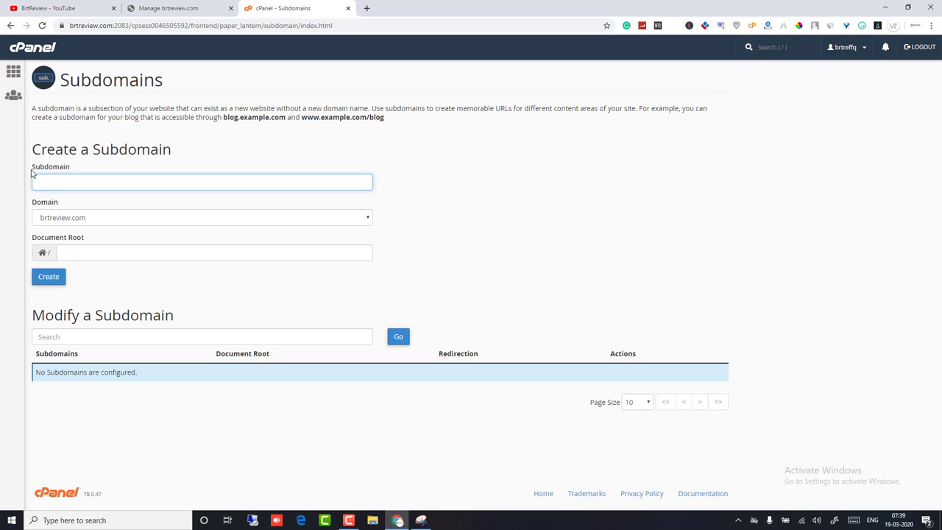
drag(32, 172, 86, 170)
click(86, 169)
click(79, 180)
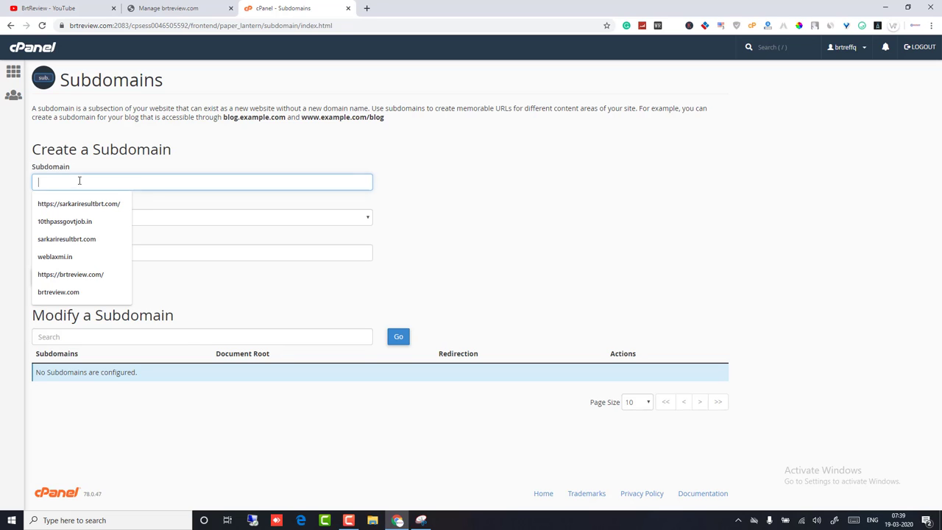
click(100, 176)
click(83, 183)
text(shop)
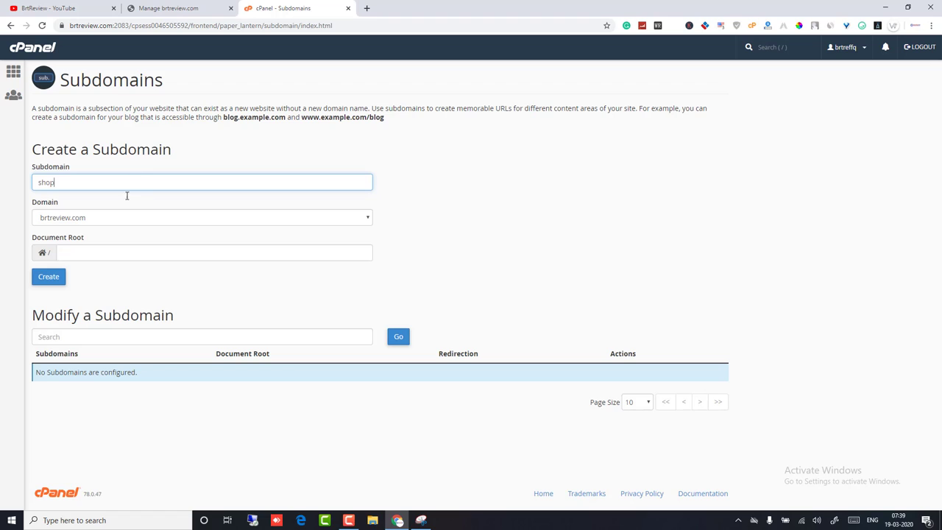
Create the subdomain with document root shop.brtreview.com and return to the cPanel home.
click(111, 274)
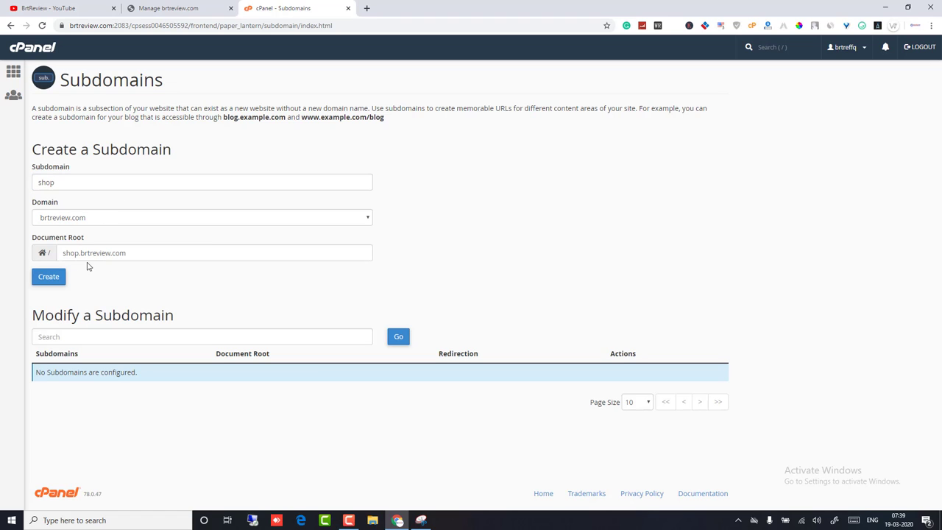
drag(61, 255, 133, 255)
click(149, 271)
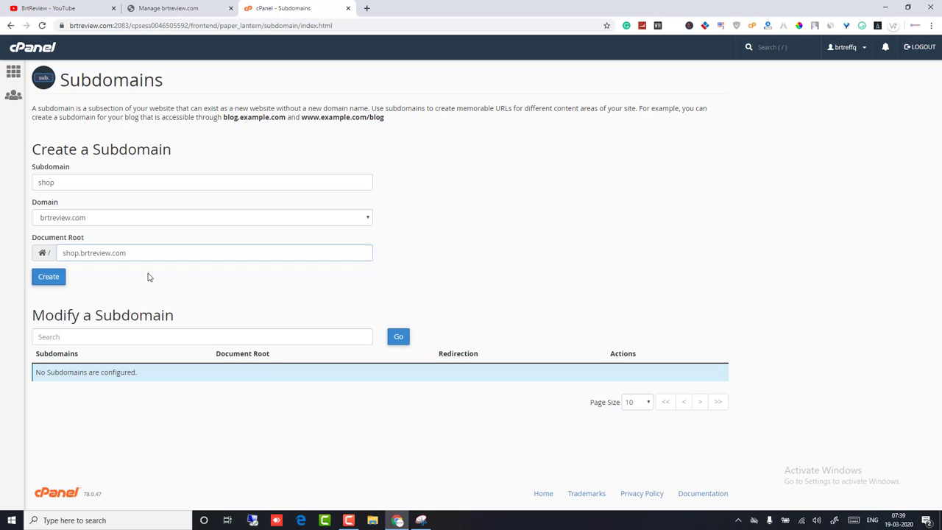
click(42, 278)
drag(80, 253, 130, 255)
click(104, 265)
click(50, 282)
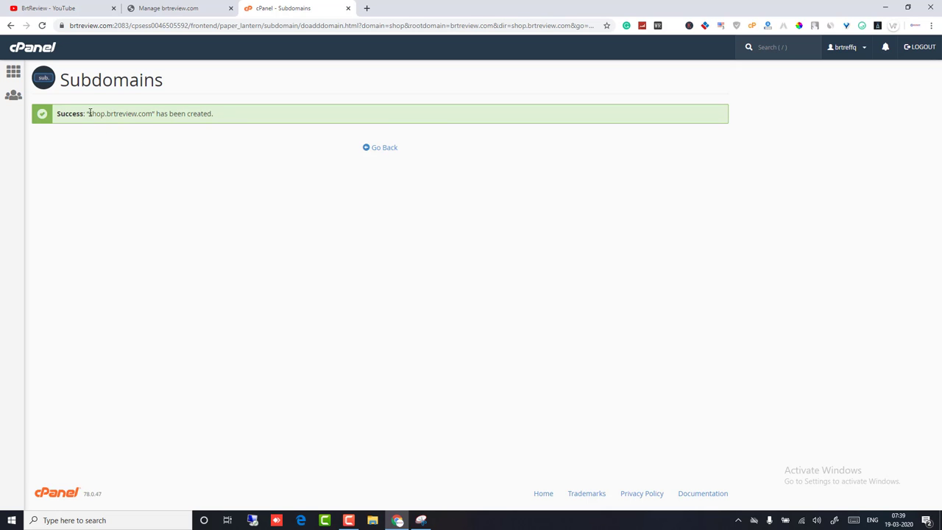
drag(89, 113, 161, 114)
click(189, 111)
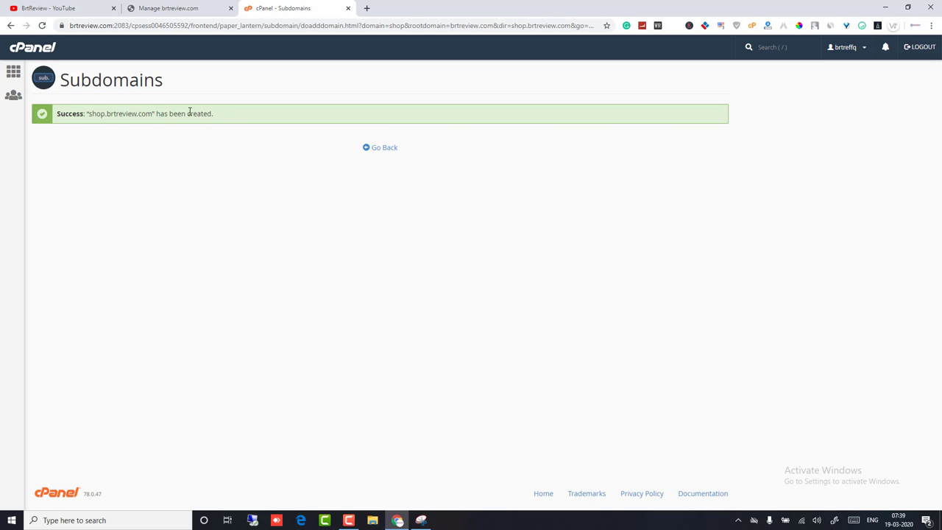
click(28, 50)
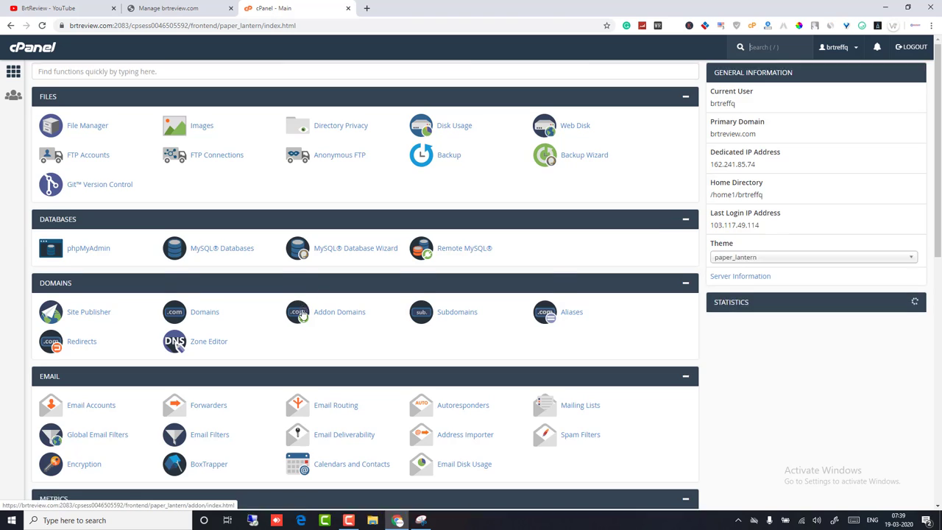
Launch the Softaculous WordPress installer and select shop.brtreview.com as the install domain.
scroll(301, 314, down, 10)
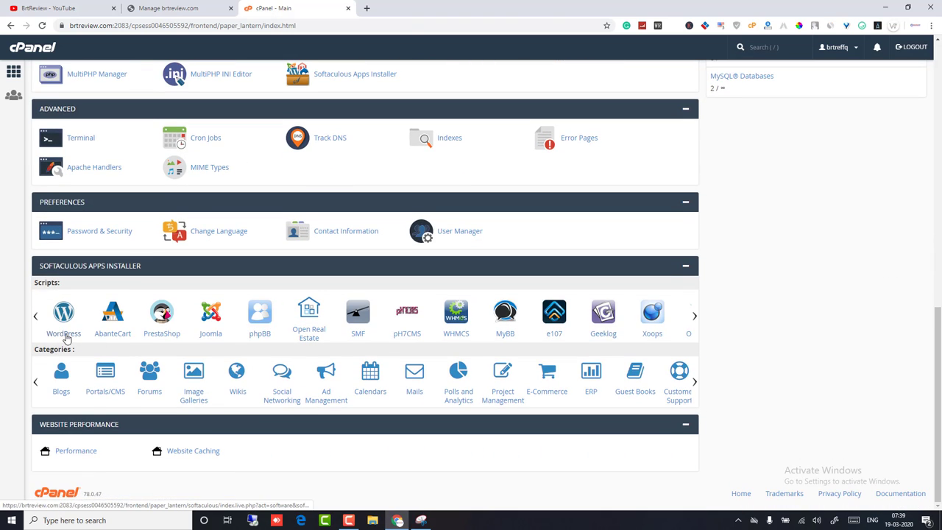
click(65, 334)
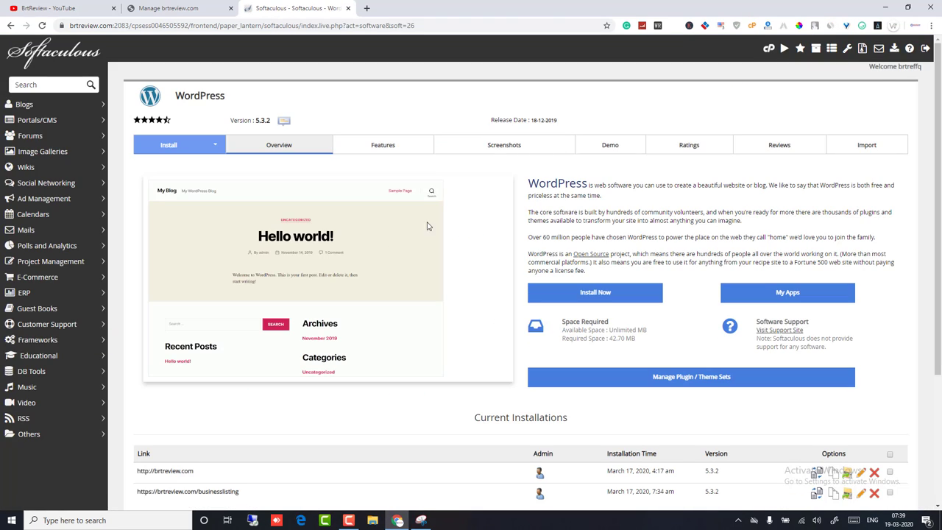
scroll(552, 228, down, 2)
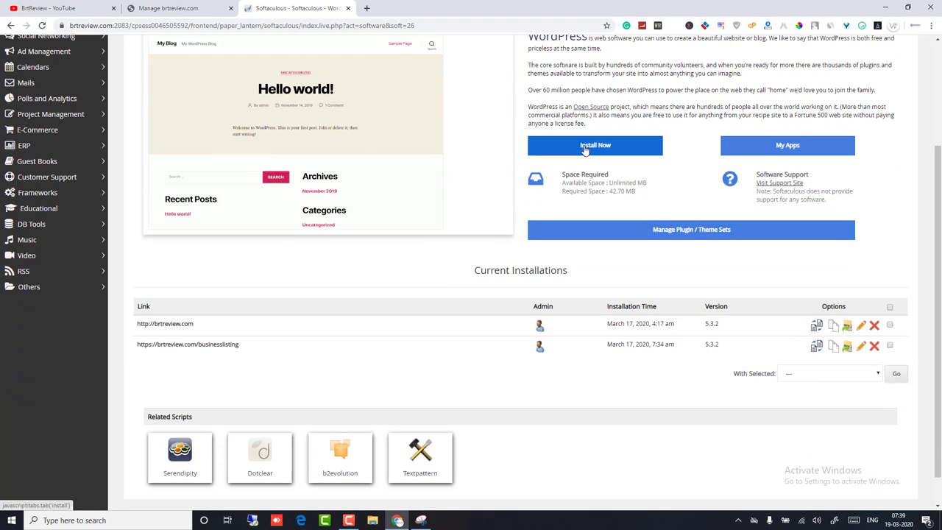
click(585, 149)
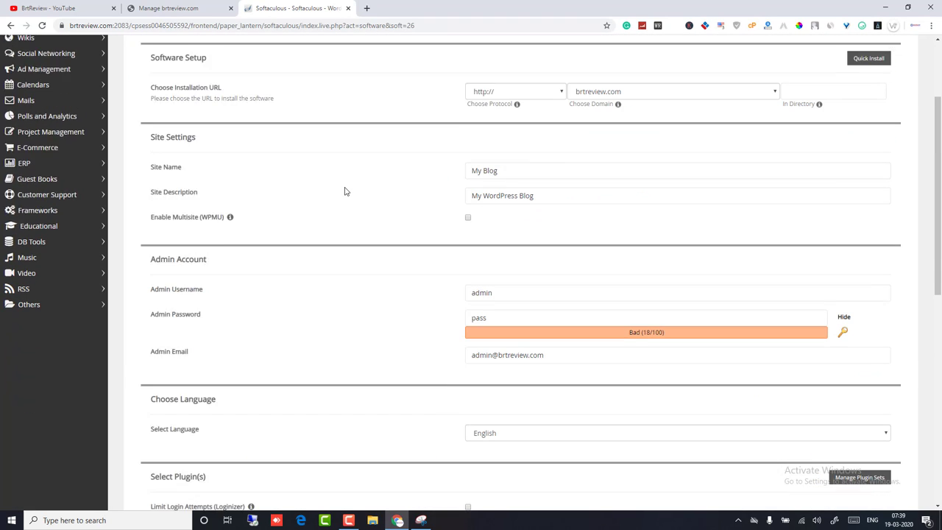
scroll(324, 187, up, 2)
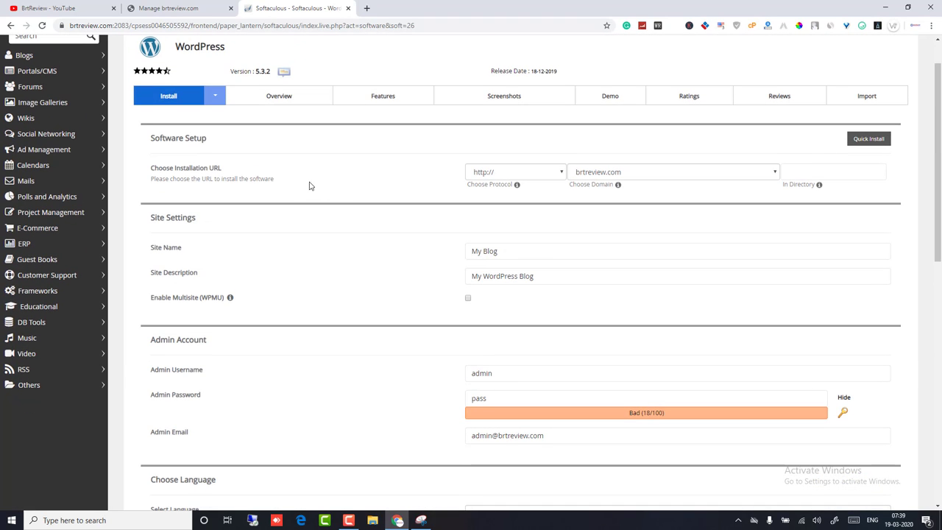
click(602, 176)
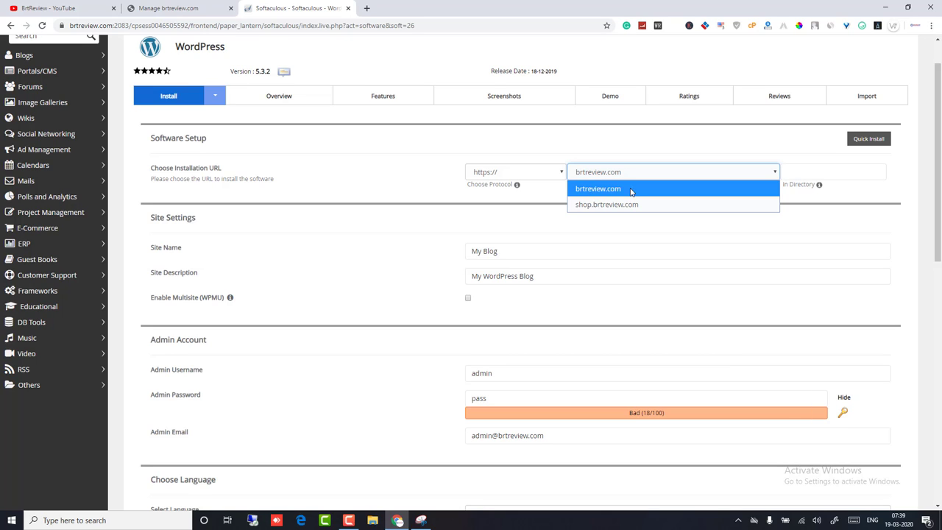
click(589, 206)
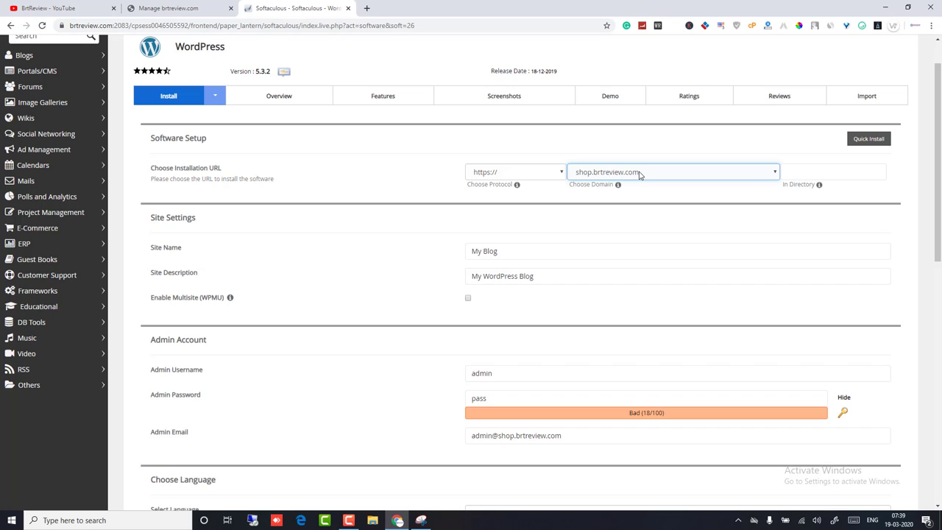
Set the site name to Shop Online and the description to An Online Shoping Website.
scroll(495, 236, down, 1)
click(181, 154)
triple_click(167, 153)
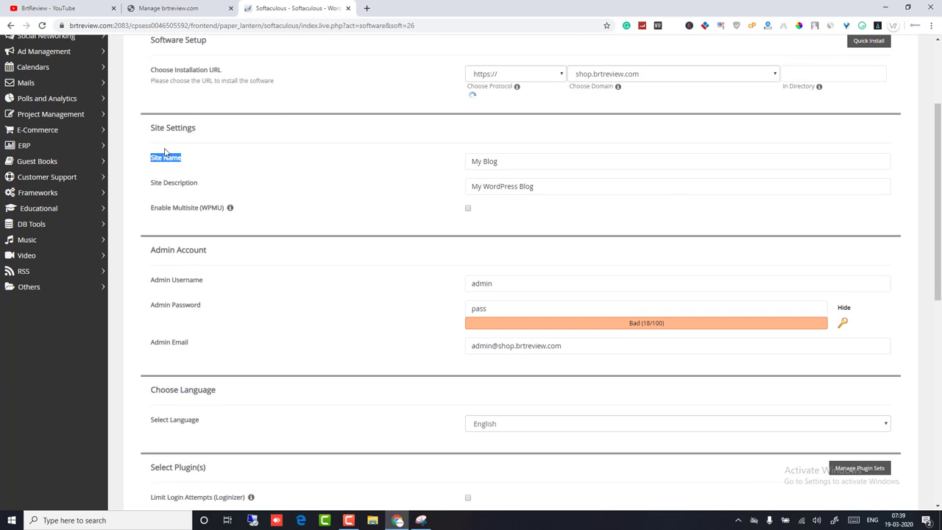
drag(508, 163, 369, 174)
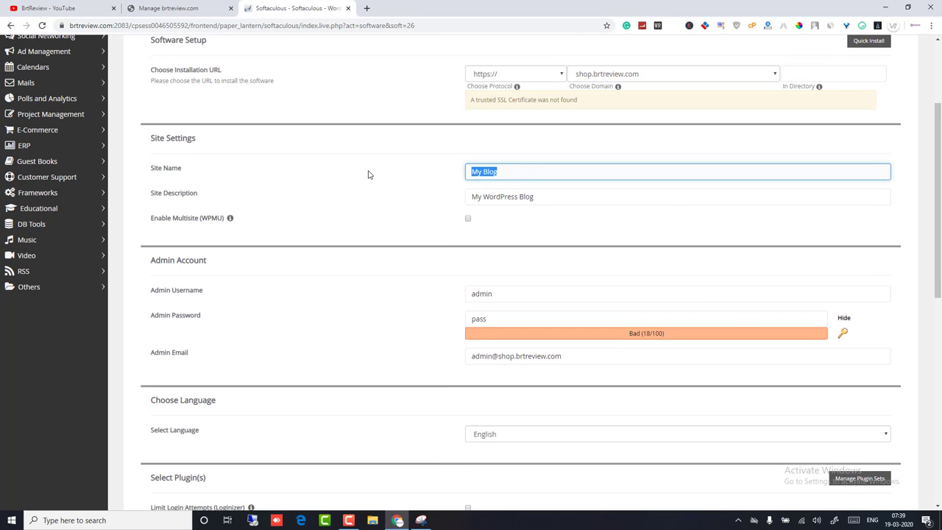
text(Shop Online)
click(578, 197)
drag(578, 197, 413, 201)
key(BackSpace)
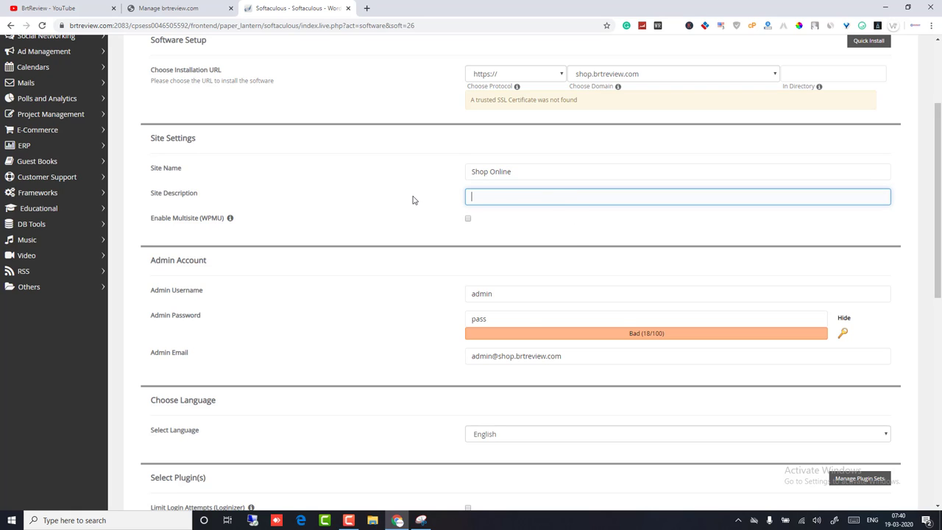
text(An Online Shoping Website)
Replace the default admin username with a custom username.
scroll(412, 200, down, 1)
key(Tab)
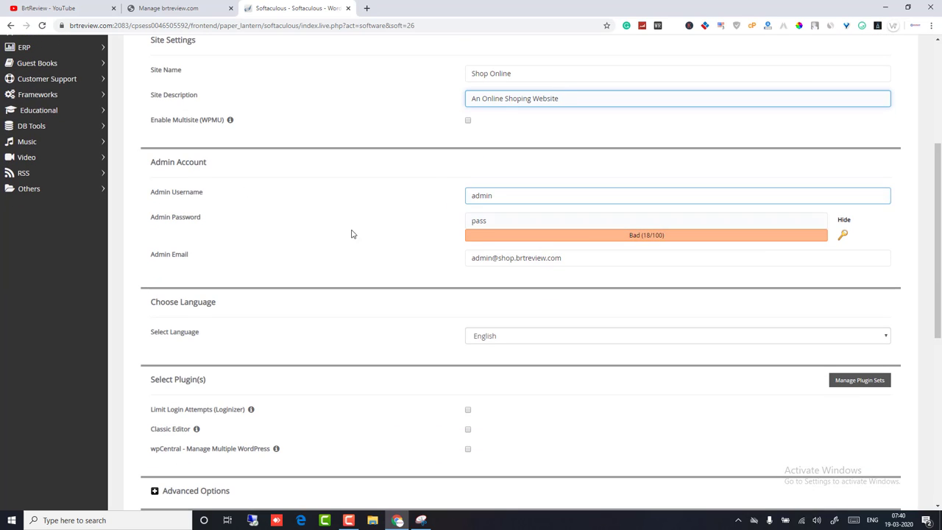
click(496, 196)
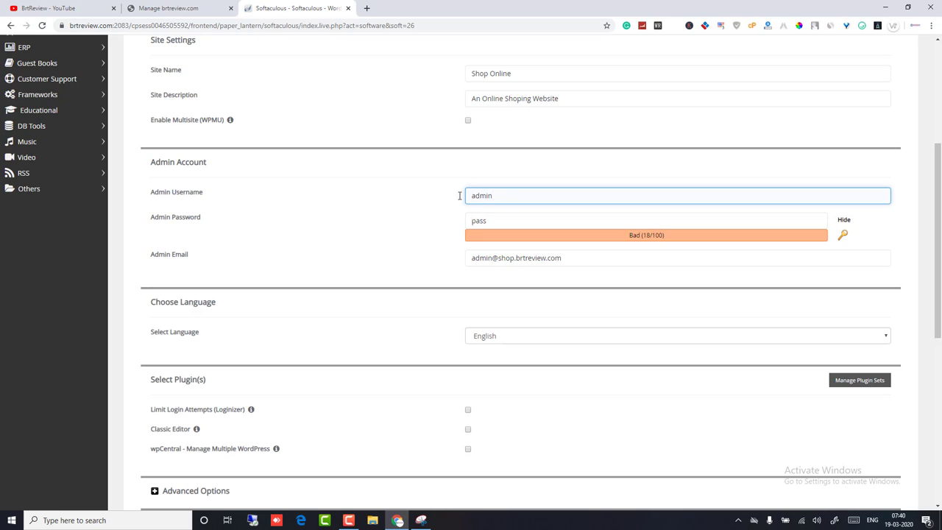
key(ctrl+a)
text(brt)
Set a custom admin password rated Strong (85/100) and recheck the username.
click(507, 223)
key(ctrl+a)
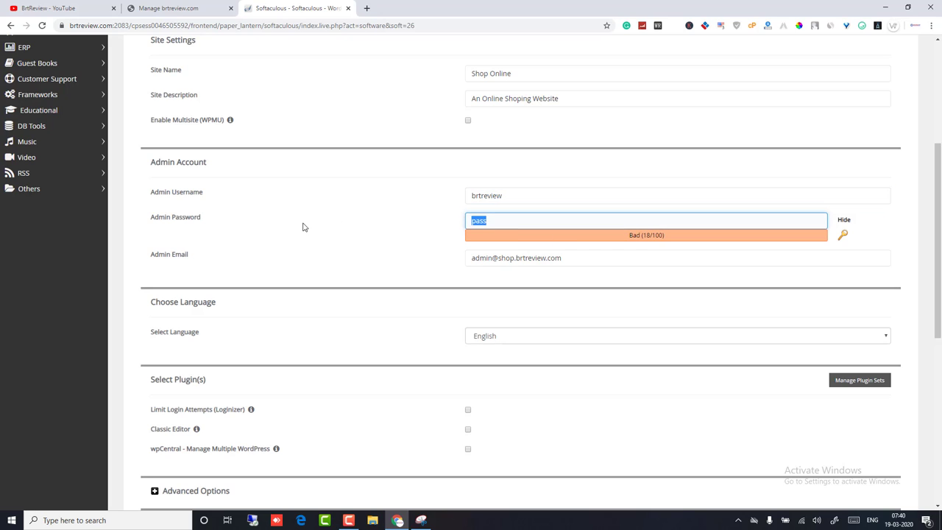
key(BackSpace)
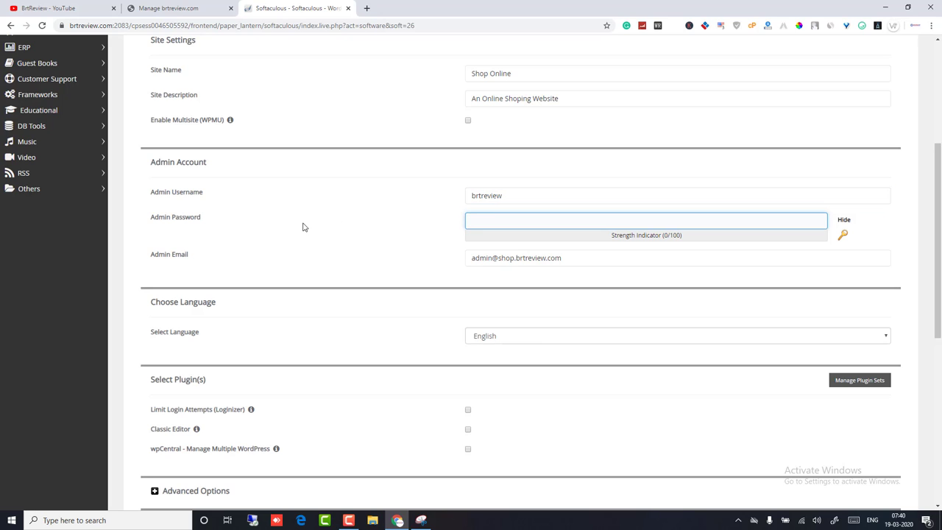
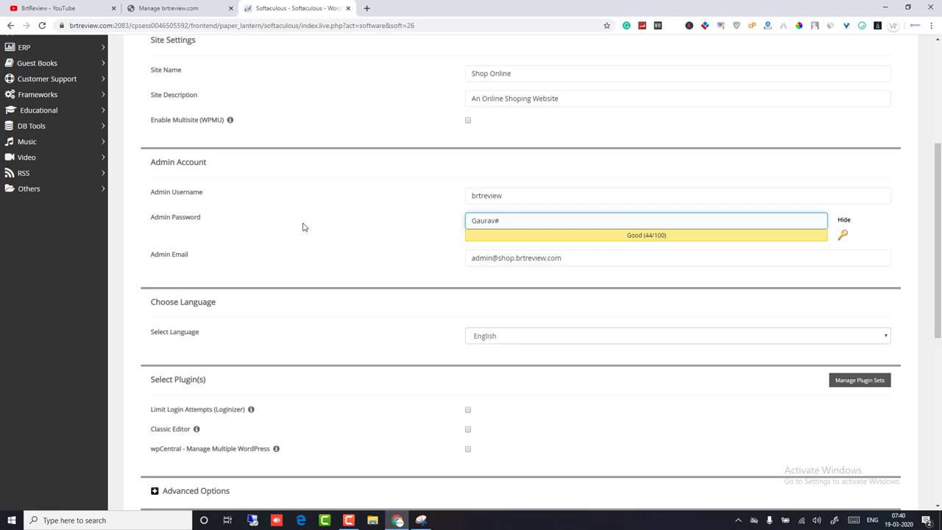
key(BackSpace)
key(BackSpace)
key(BackSpace)
key(BackSpace)
key(BackSpace)
key(BackSpace)
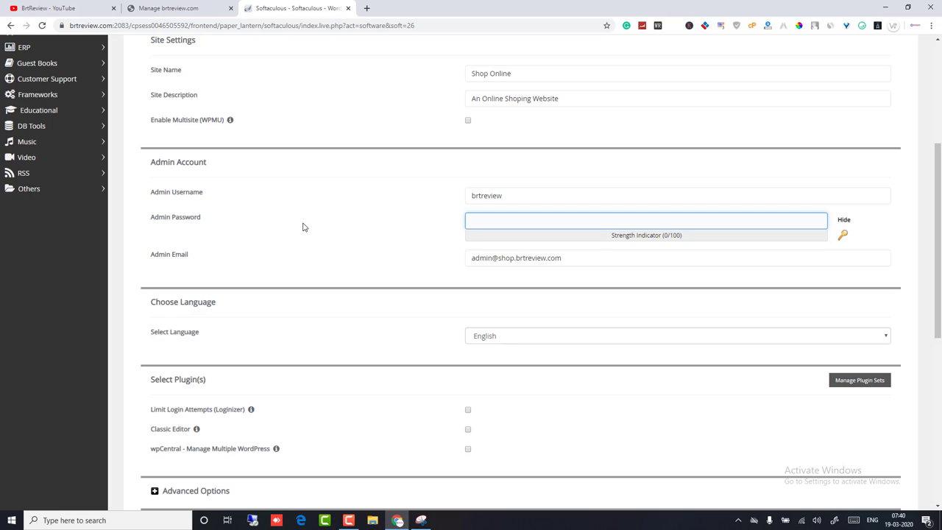
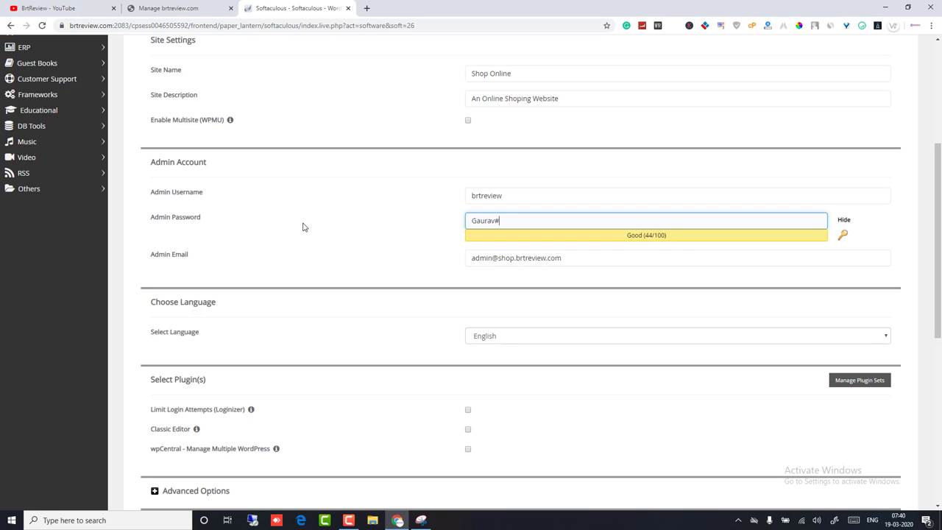
click(532, 196)
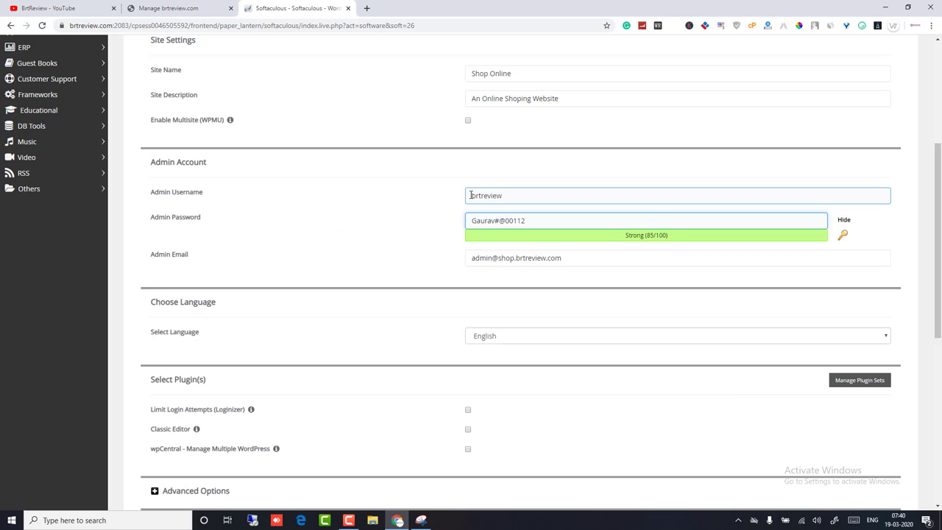
double_click(532, 197)
click(532, 199)
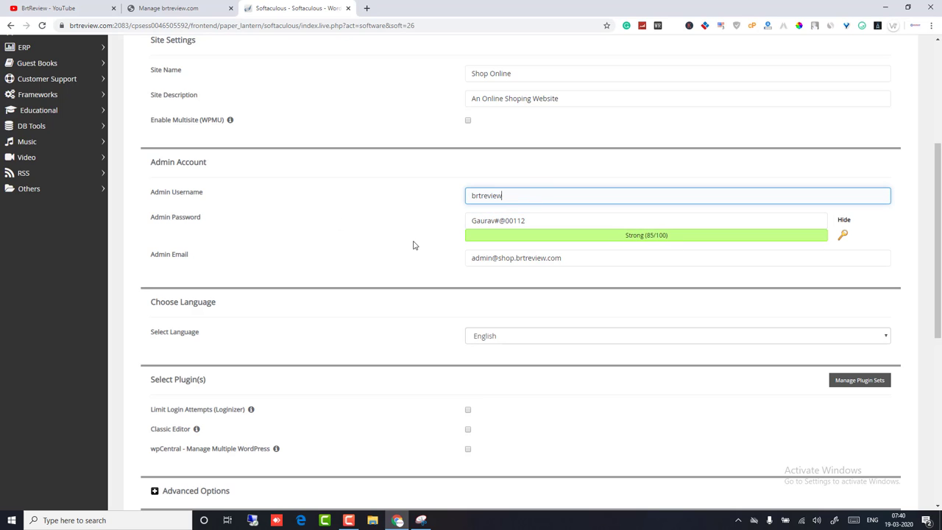
scroll(414, 243, down, 2)
scroll(307, 269, down, 3)
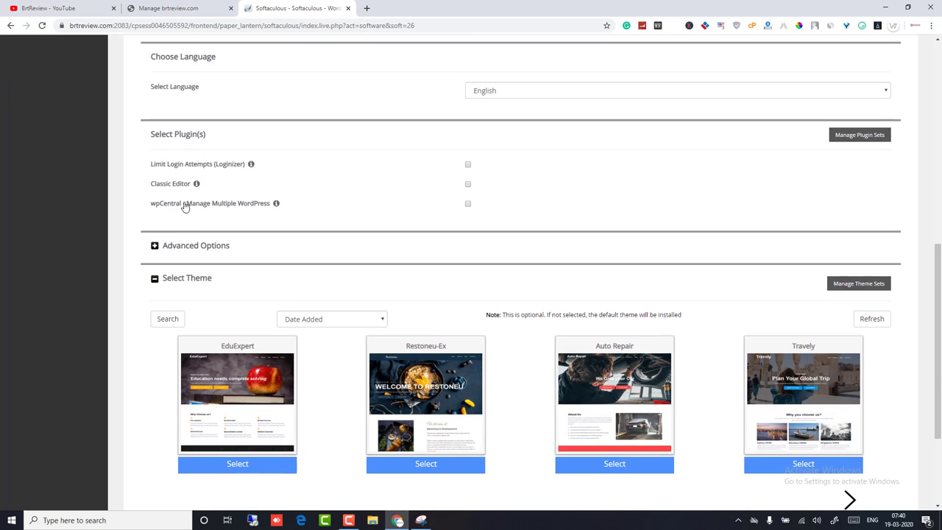
Run the Softaculous WordPress installation for Shop Online.
mouse_move(197, 186)
scroll(472, 230, down, 3)
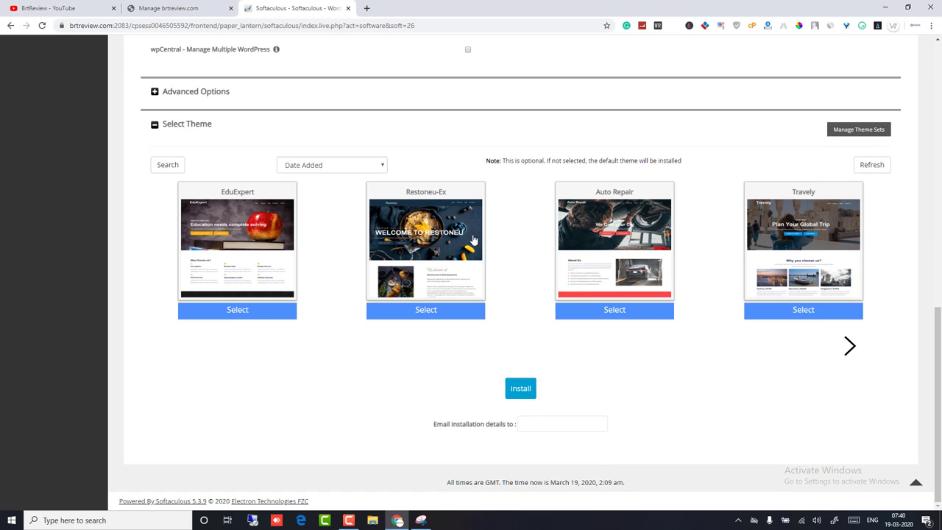
click(525, 393)
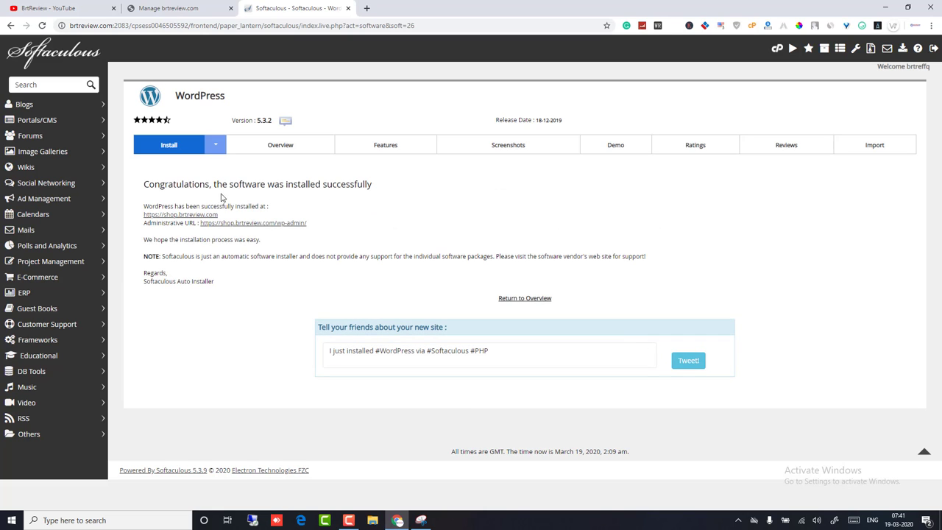
drag(146, 184, 408, 195)
click(410, 196)
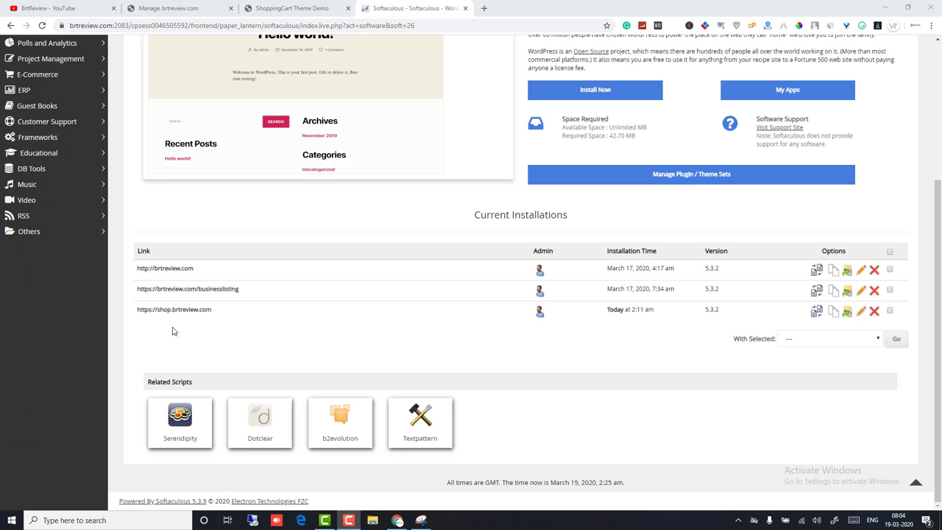
click(173, 312)
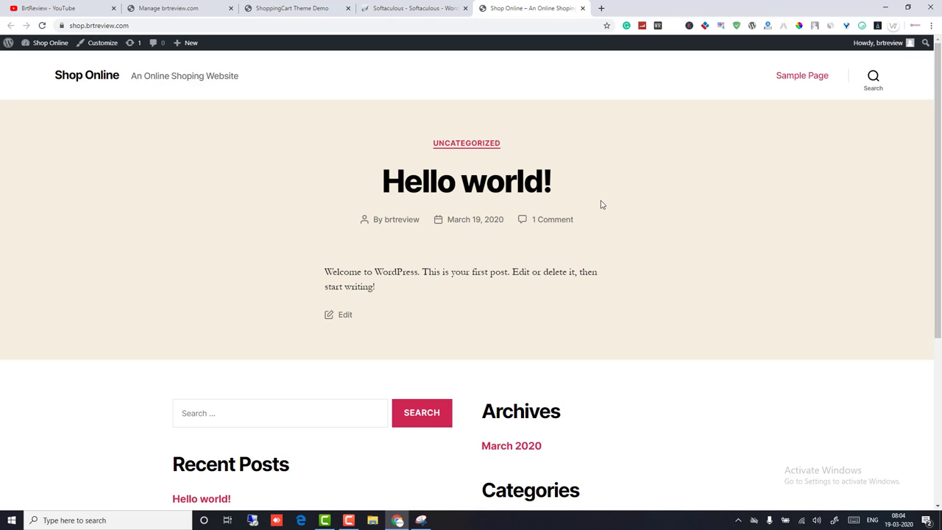
Scroll through the Shop Online front page, then go to its admin Dashboard.
scroll(515, 213, down, 3)
scroll(464, 217, up, 3)
scroll(481, 199, down, 3)
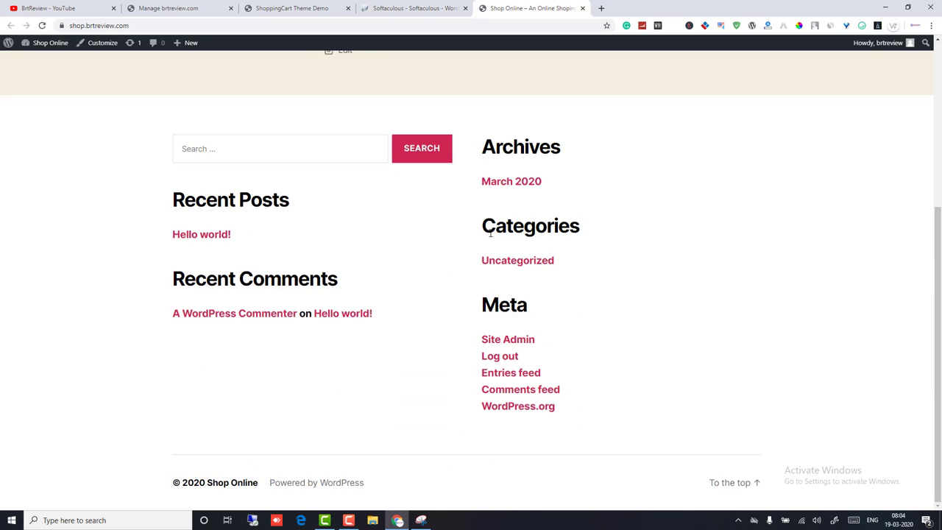
scroll(490, 233, up, 4)
mouse_move(43, 47)
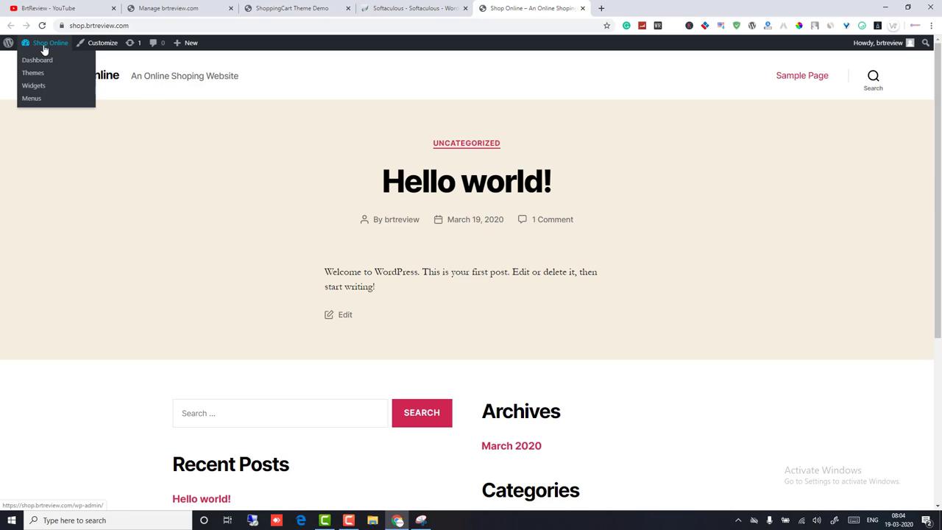
click(57, 72)
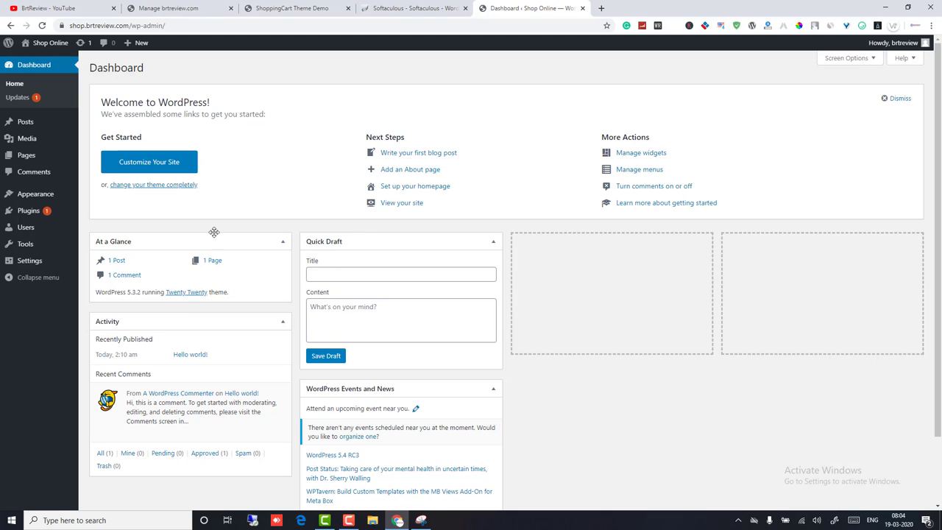
Append 'Through Brt Review' to the site title in General Settings, keeping the tagline.
mouse_move(51, 267)
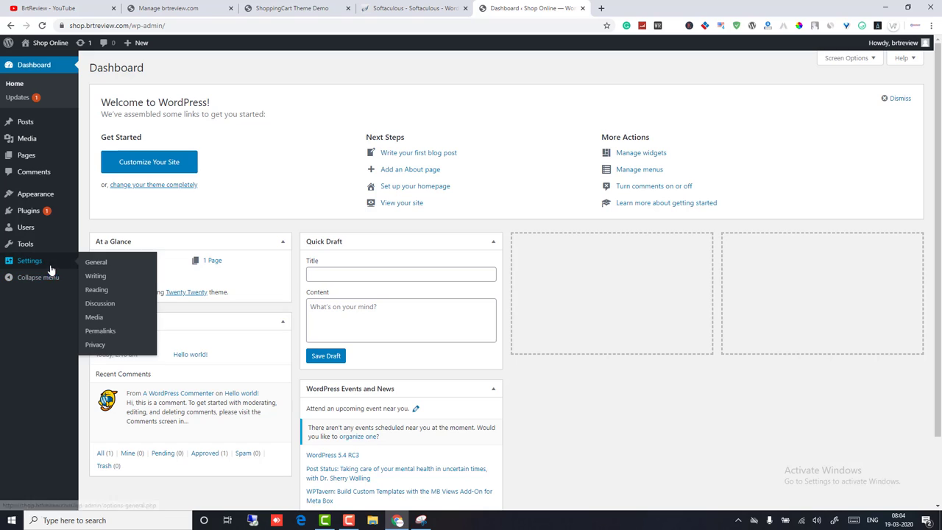
click(94, 266)
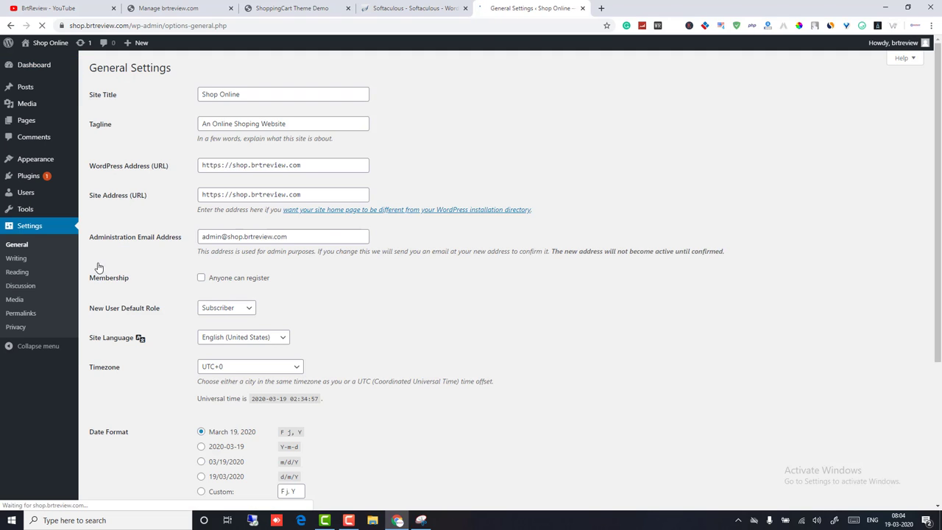
click(248, 94)
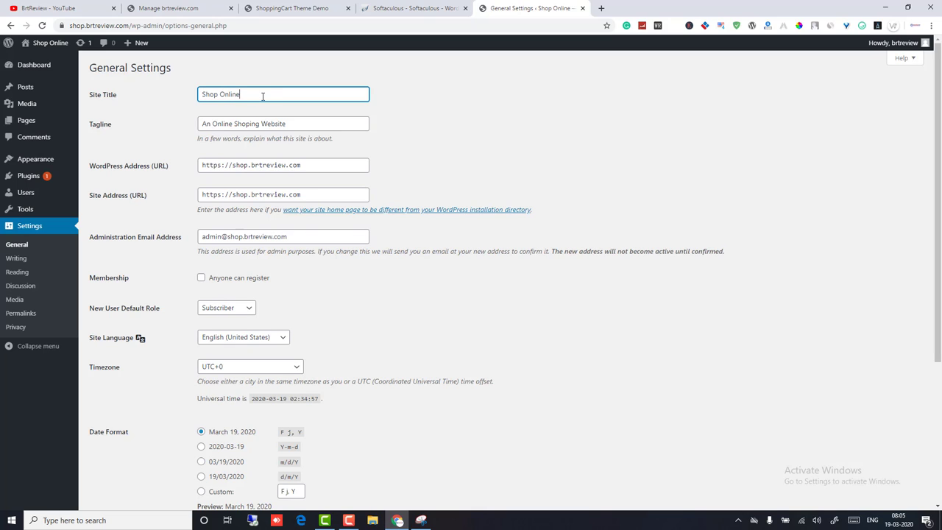
text(Through Brt Review)
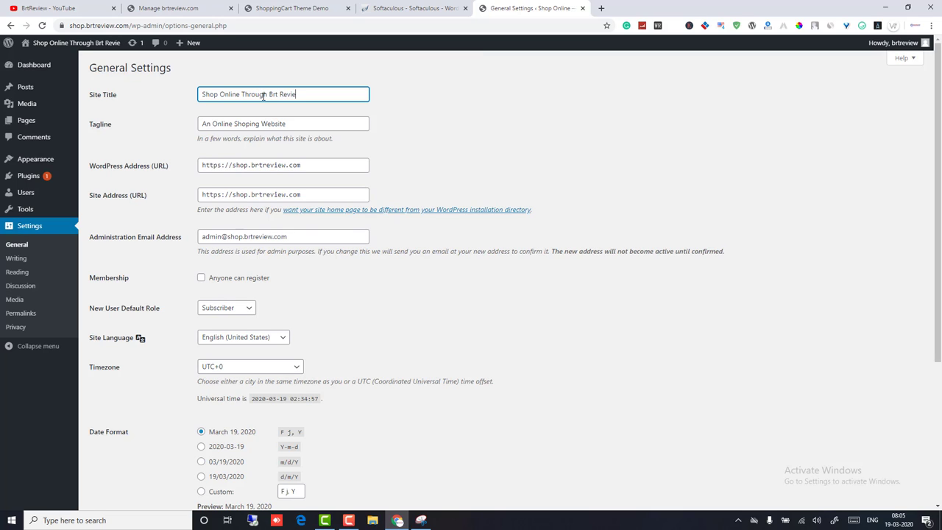
click(474, 147)
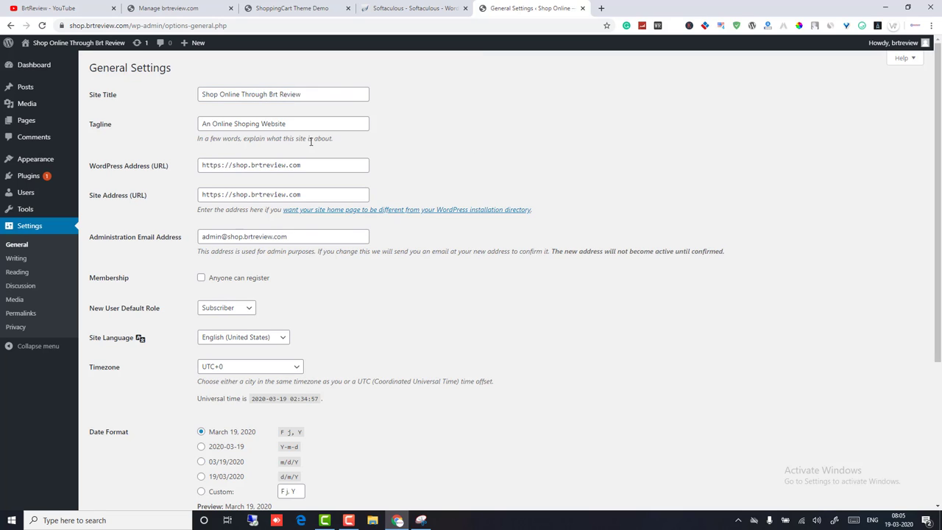
click(322, 97)
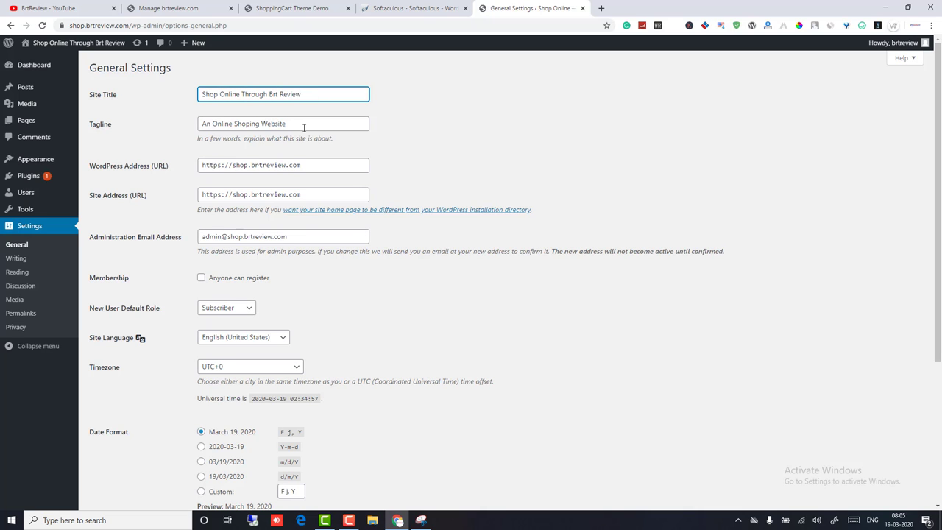
click(303, 125)
click(442, 182)
Enable Anyone can register, keep the admin email, and save the General Settings.
scroll(423, 172, down, 2)
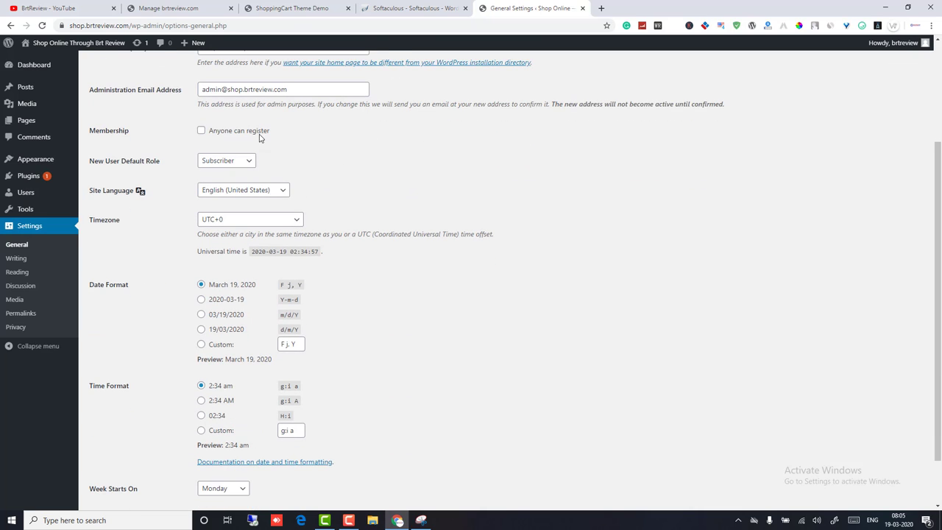
click(295, 91)
drag(308, 89, 201, 89)
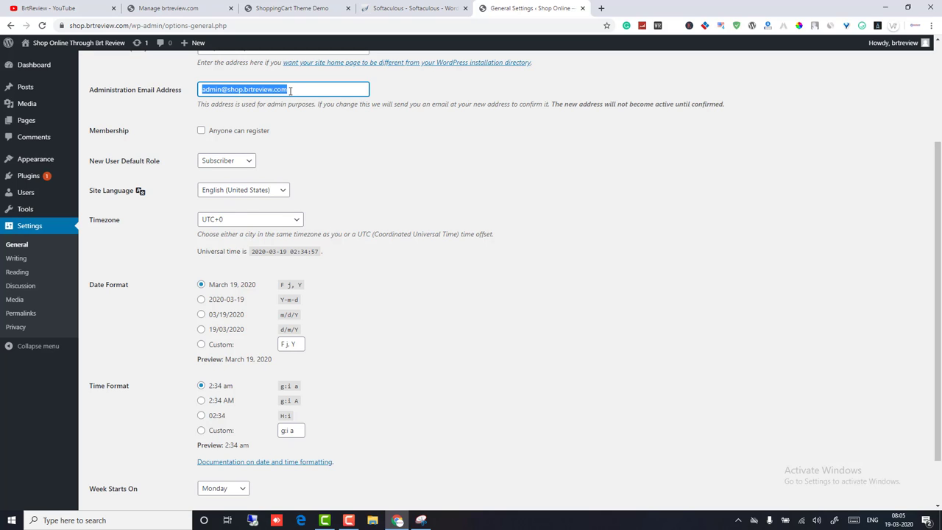
click(298, 145)
click(202, 130)
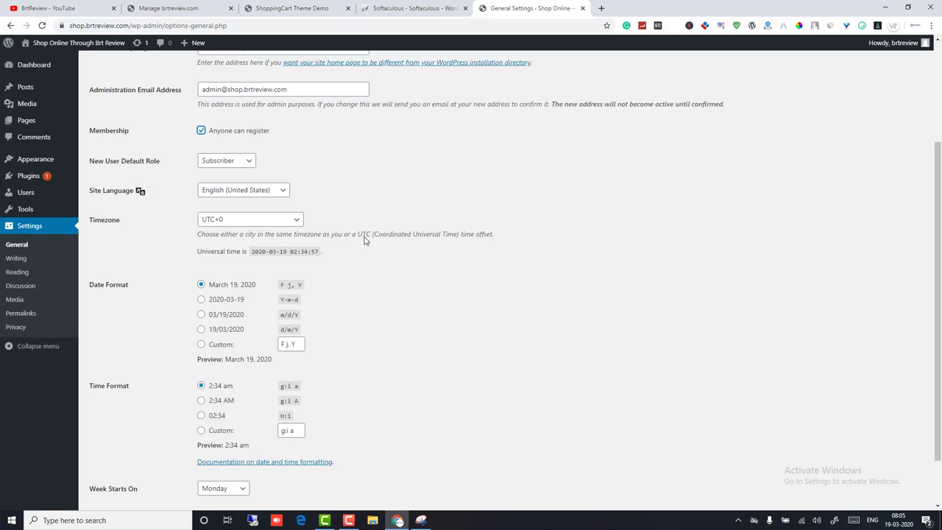
scroll(375, 279, down, 1)
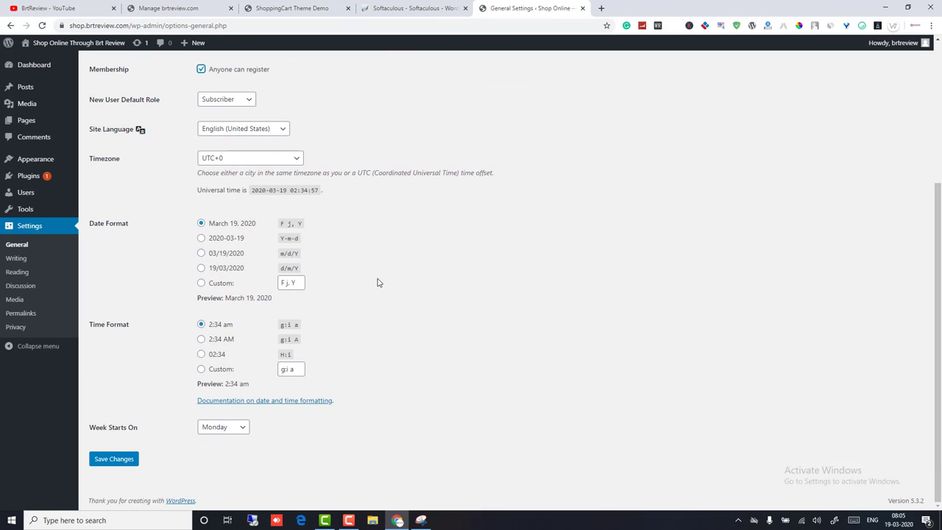
click(105, 463)
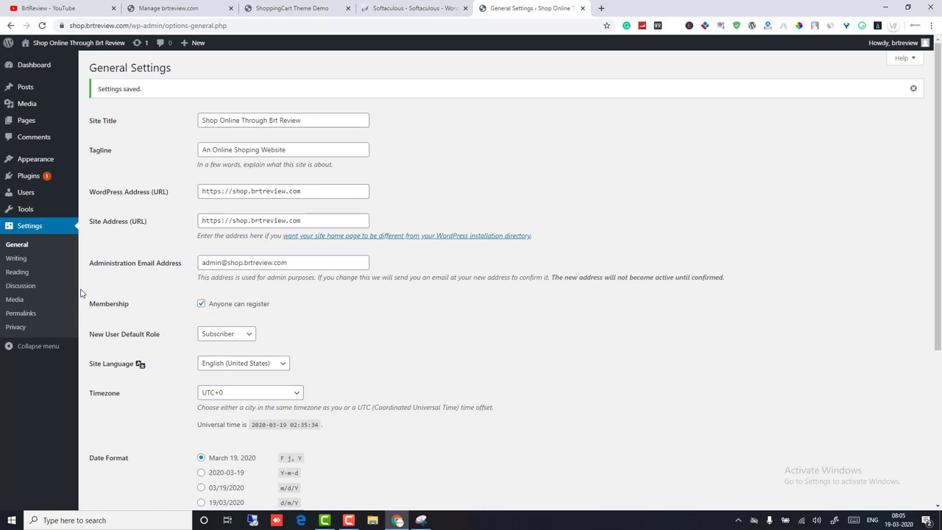
click(16, 258)
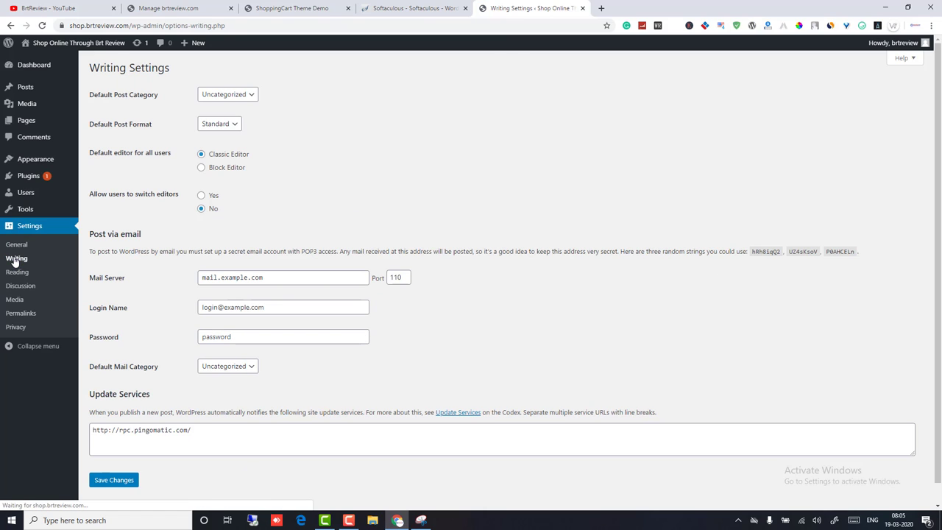
Keep Uncategorized as the default post category and move on to Reading Settings.
click(252, 97)
click(255, 108)
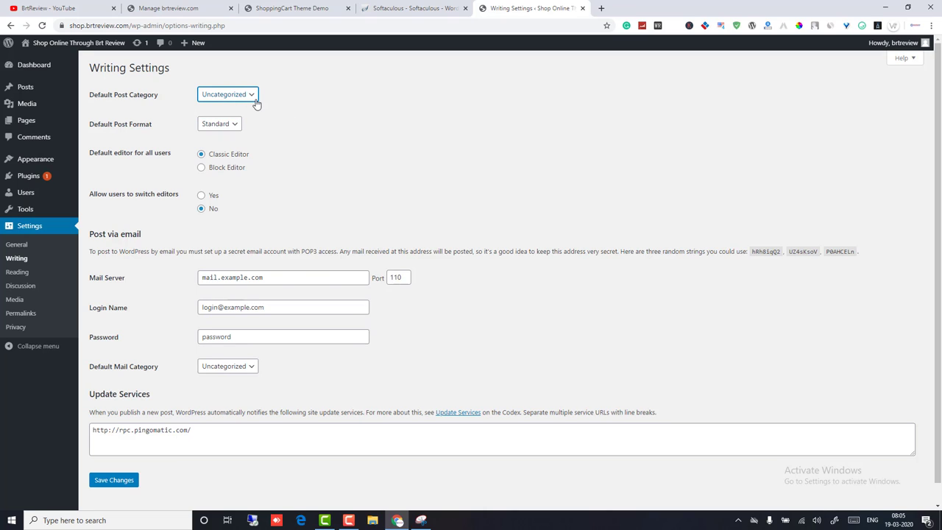
scroll(288, 182, down, 1)
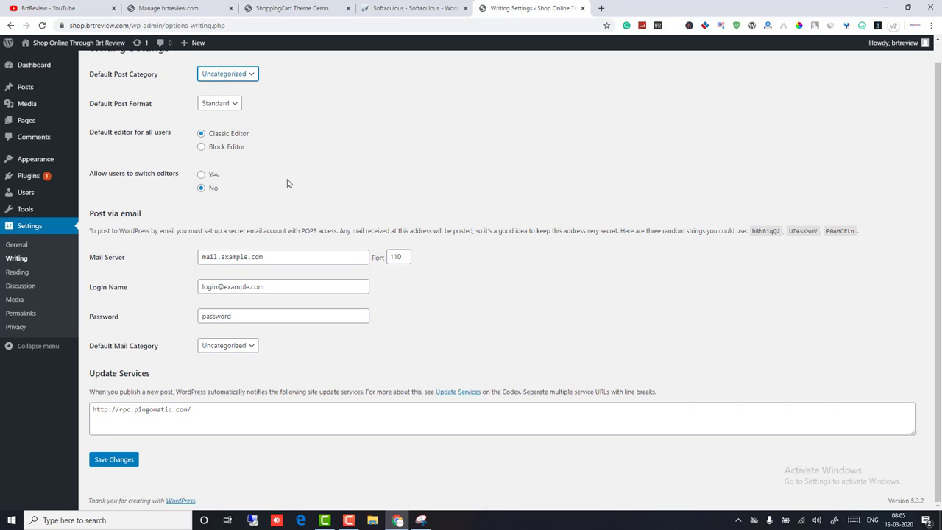
click(20, 273)
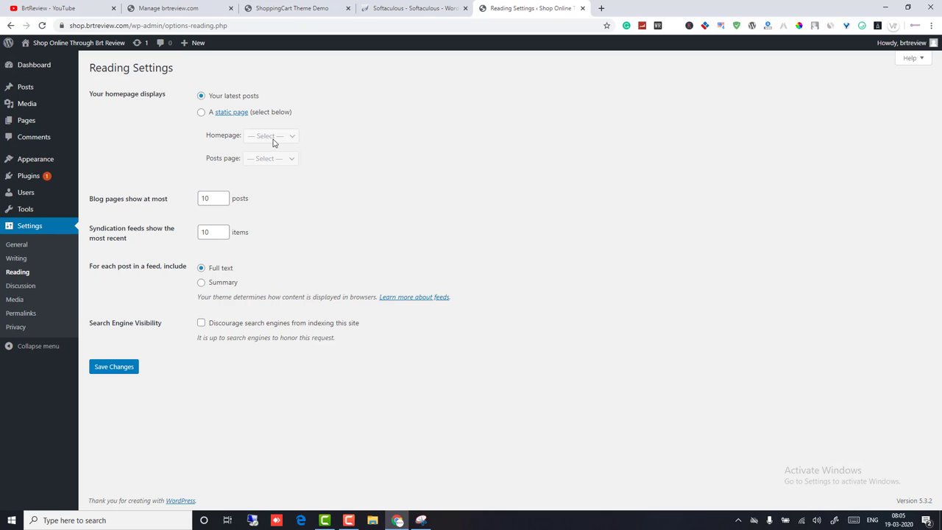
Select the Post name permalink structure and save the change.
click(19, 317)
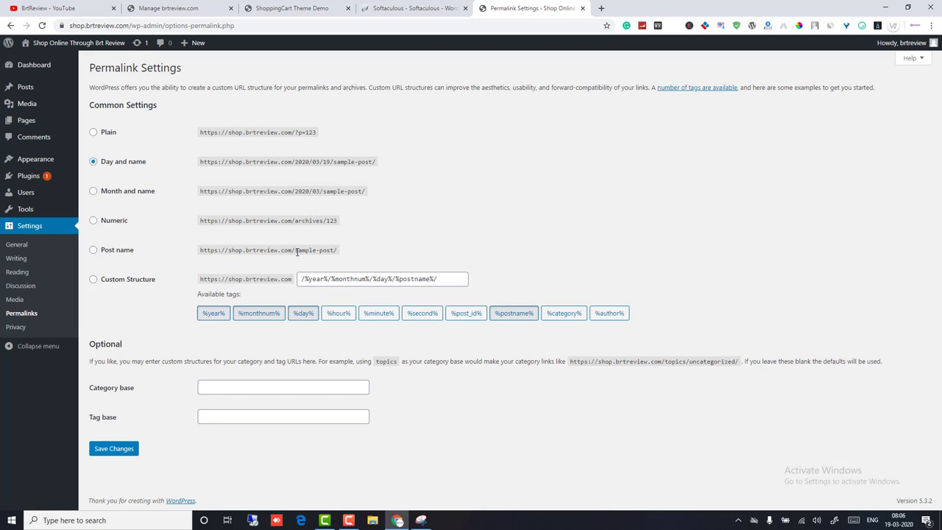
drag(305, 251, 333, 252)
click(93, 251)
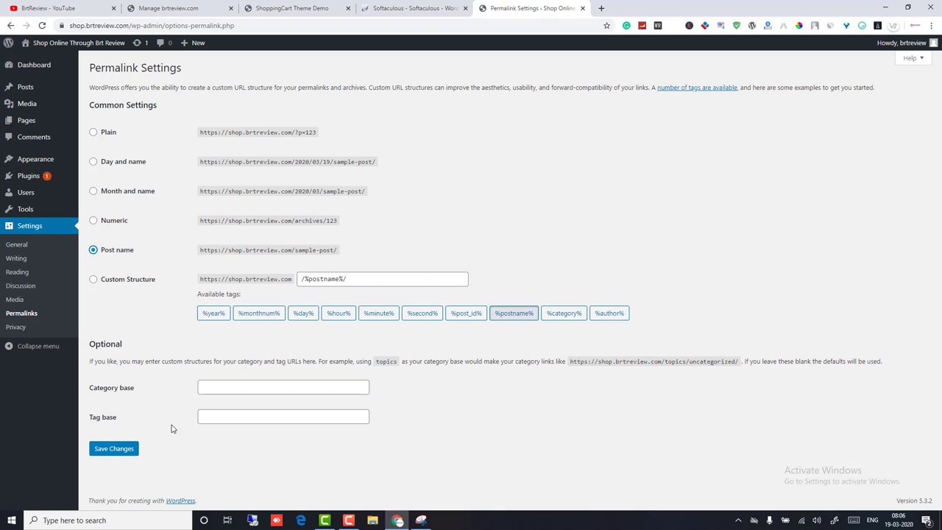
click(121, 450)
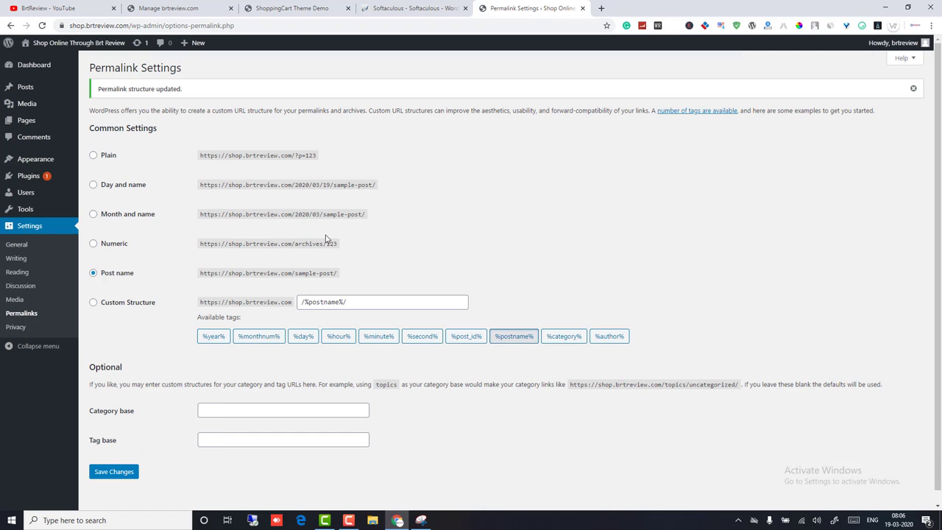
scroll(269, 242, down, 1)
scroll(211, 283, up, 1)
mouse_move(59, 164)
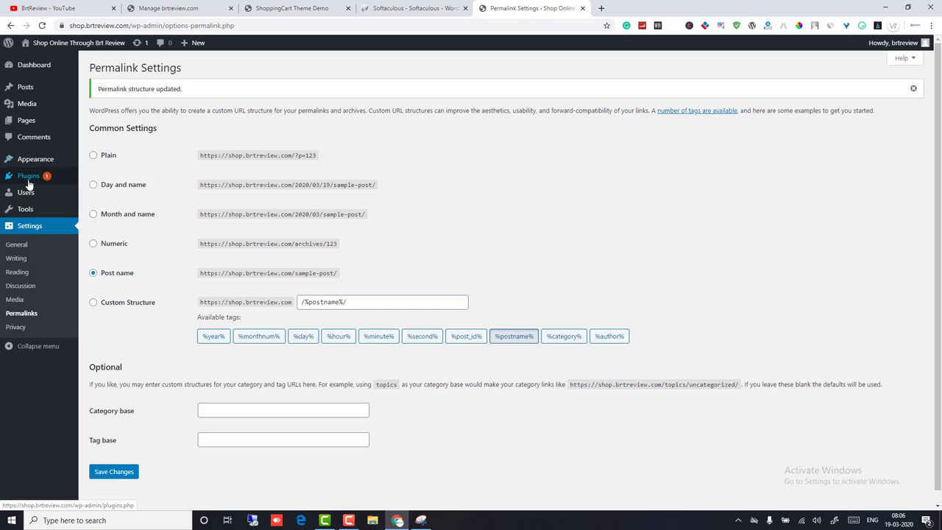
Install and activate the TinyMCE Advanced plugin from the Popular plugins list.
mouse_move(30, 182)
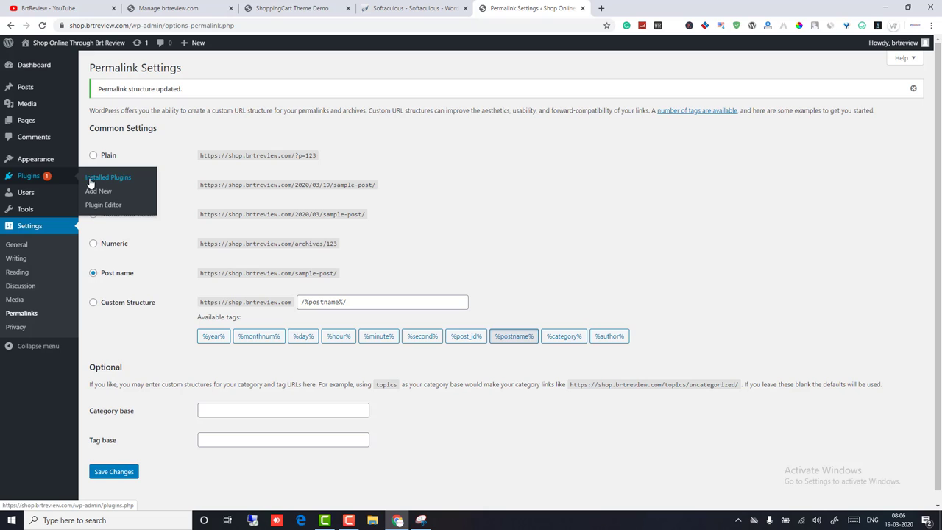
click(111, 180)
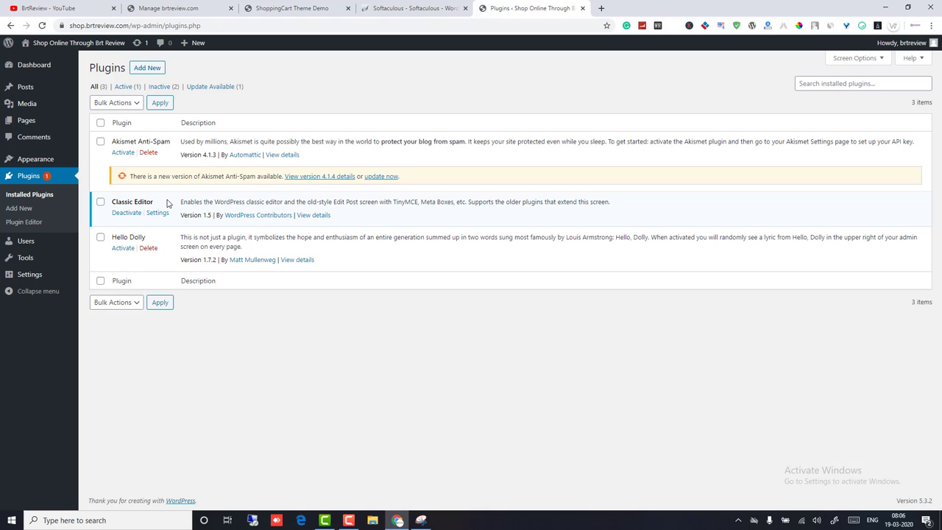
click(145, 68)
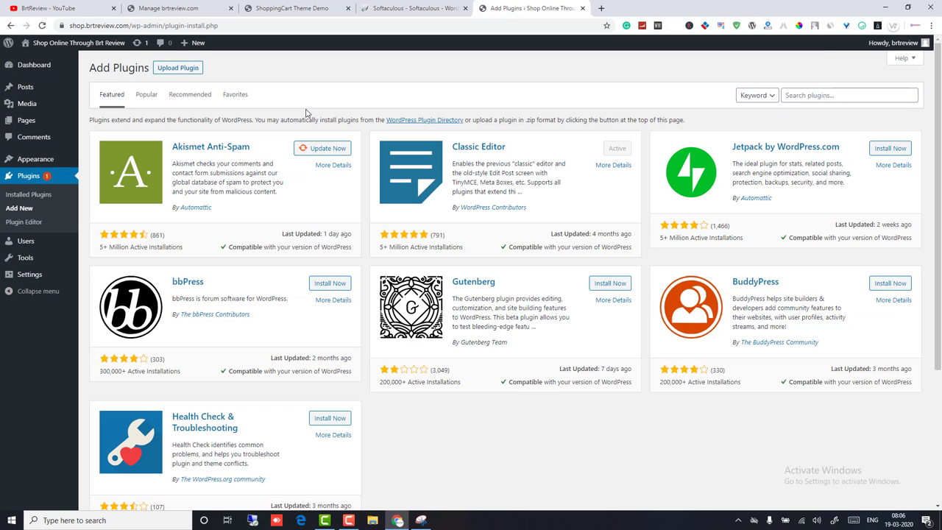
click(152, 101)
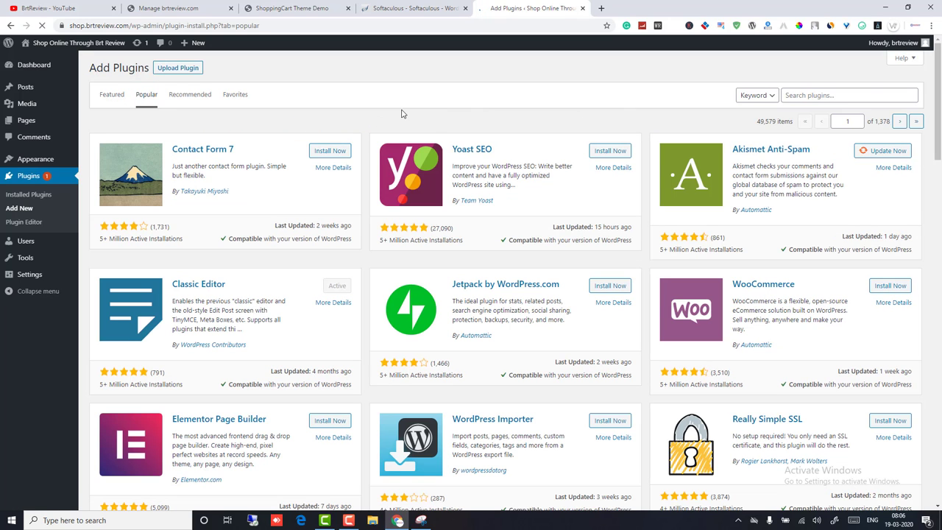
scroll(447, 160, down, 3)
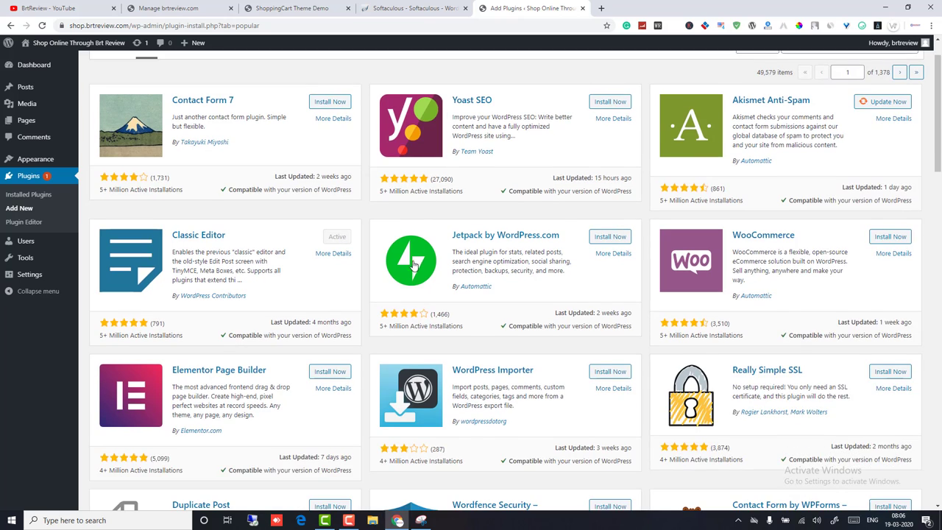
scroll(347, 368, down, 3)
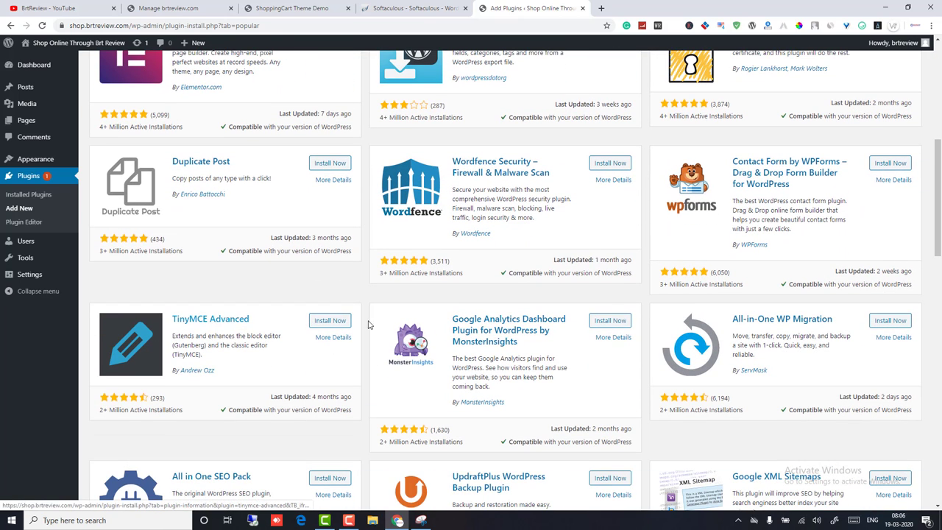
click(330, 321)
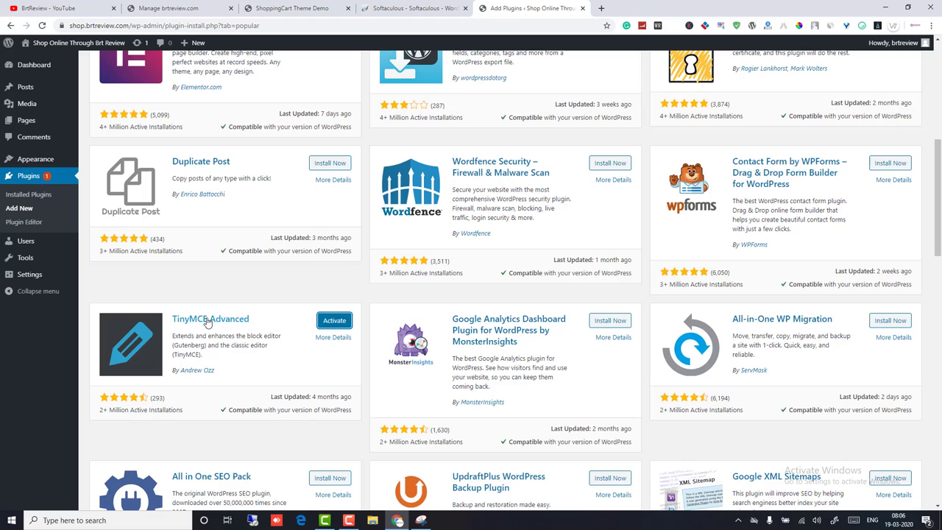
click(341, 326)
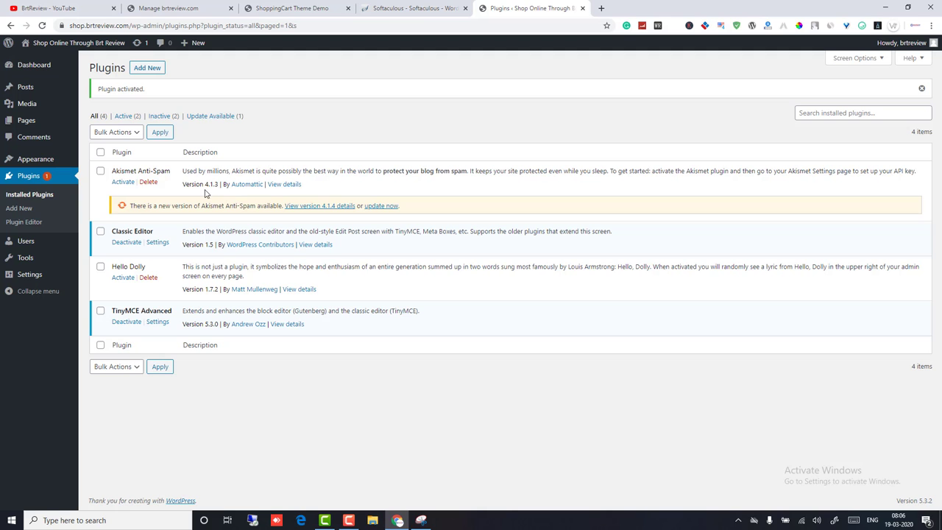
click(301, 8)
Download only the ShoppingCart theme zip, shoppingcart.1.0.zip, then return to the WordPress Plugins page.
scroll(375, 205, up, 5)
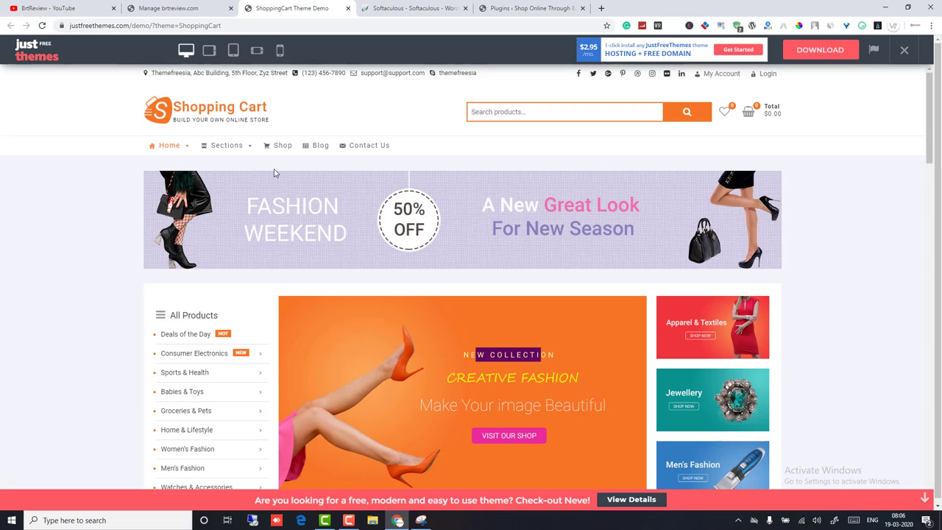
scroll(579, 161, down, 20)
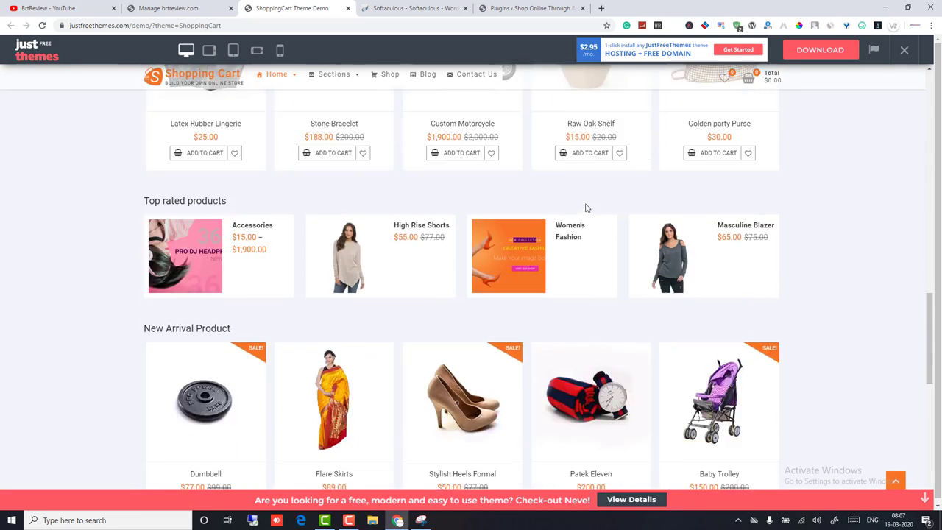
scroll(589, 213, down, 3)
scroll(597, 375, up, 15)
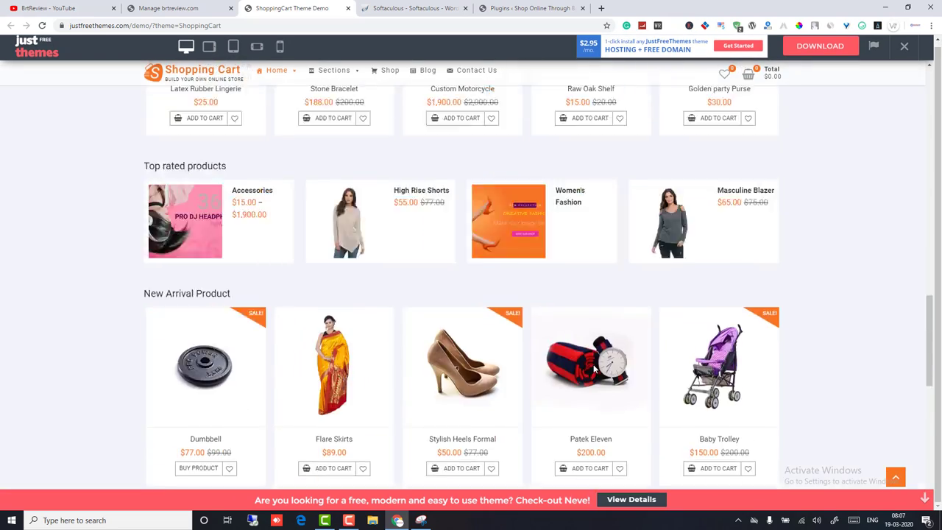
scroll(637, 309, up, 10)
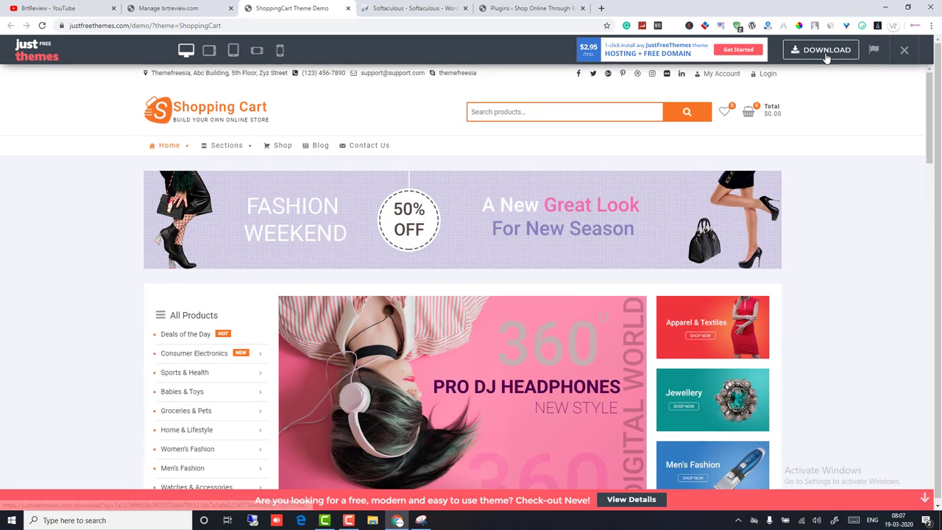
click(825, 52)
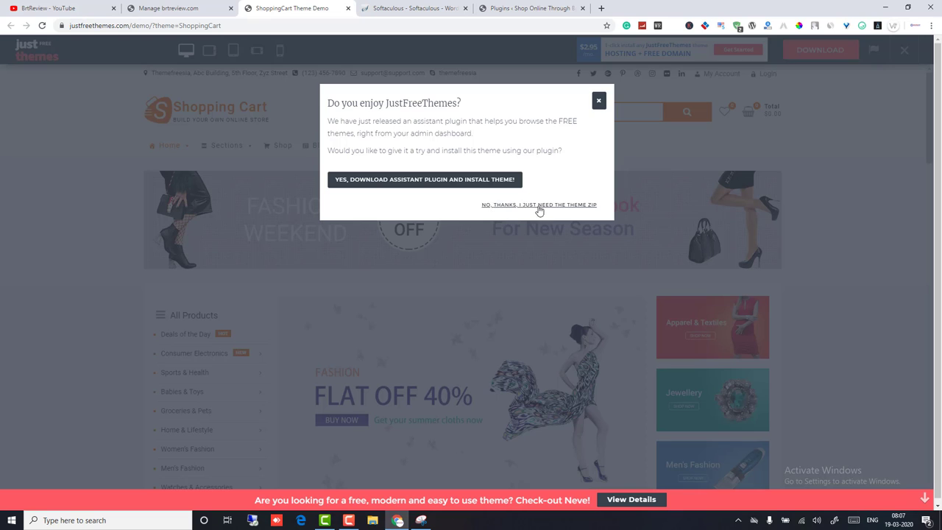
click(529, 209)
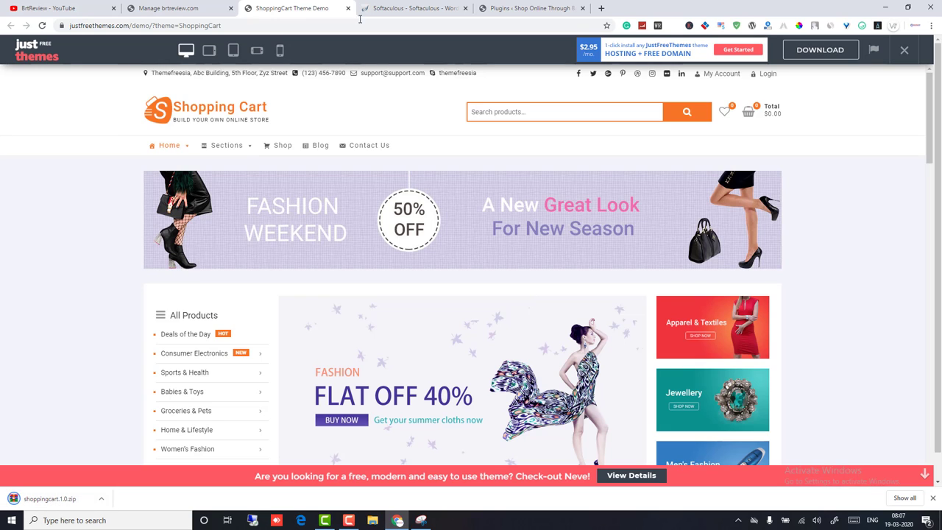
click(496, 6)
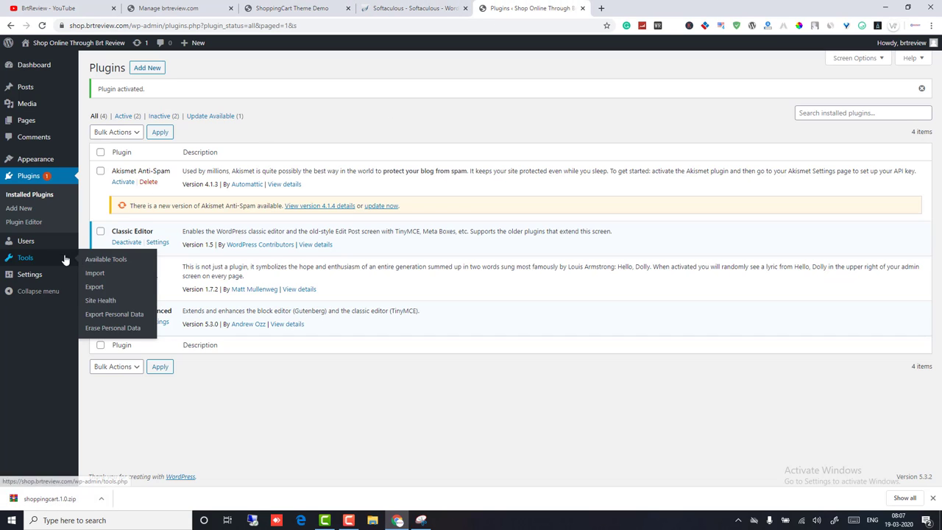
Upload shoppingcart.1.0.zip through Add New Themes and install it.
mouse_move(44, 163)
click(99, 165)
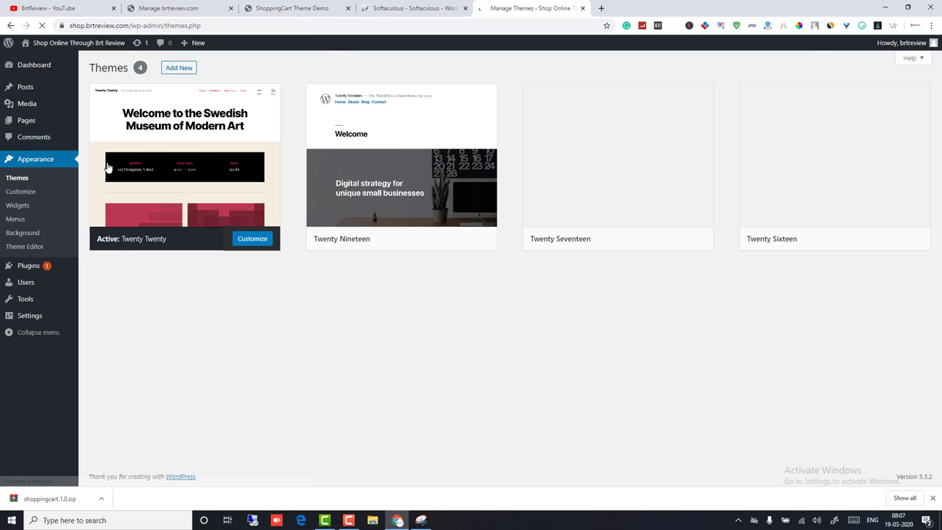
click(179, 70)
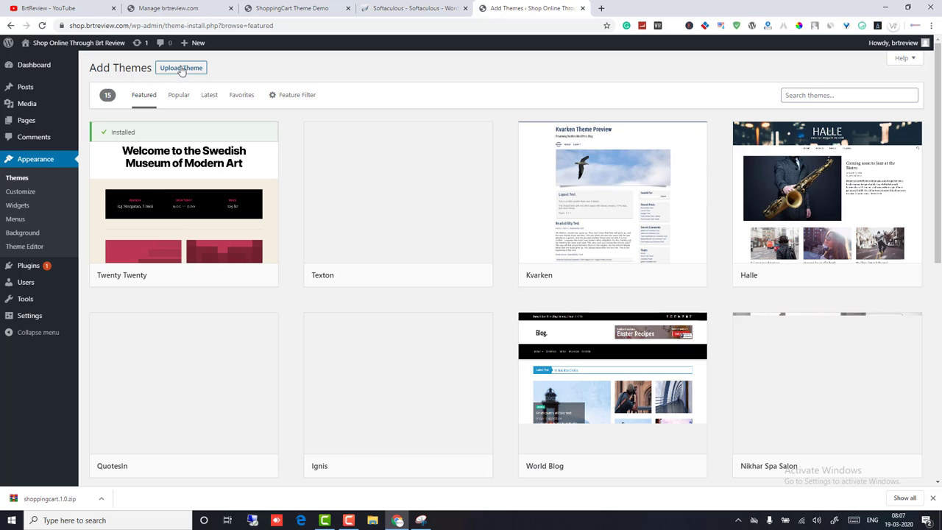
mouse_move(682, 235)
scroll(682, 236, down, 4)
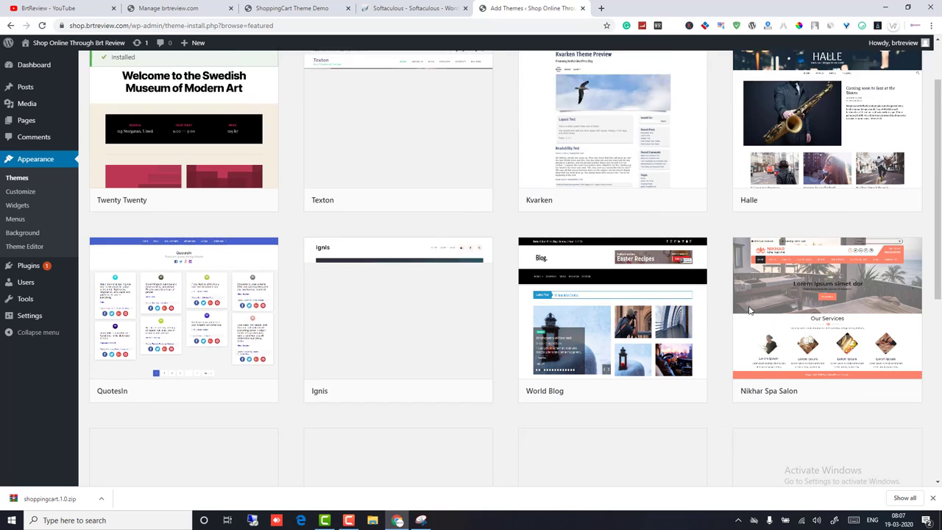
scroll(745, 361, up, 1)
scroll(745, 361, up, 3)
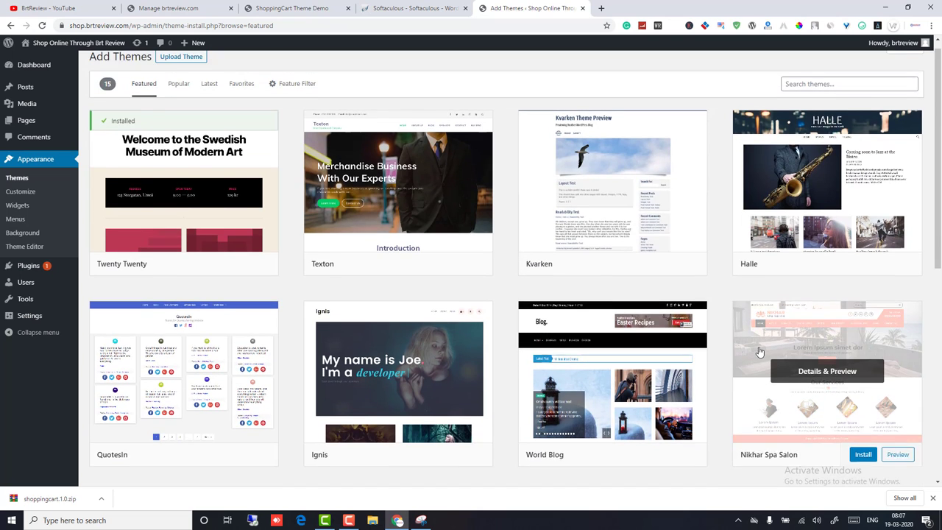
click(184, 70)
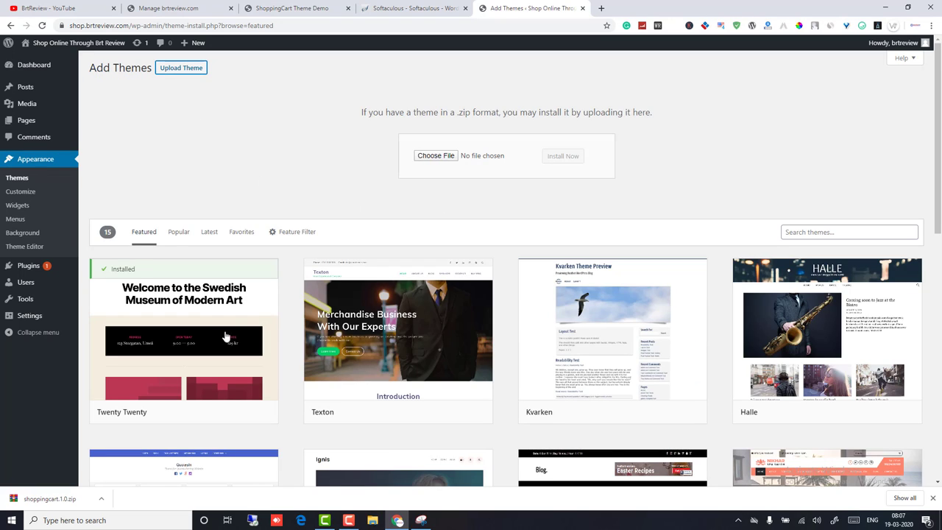
drag(50, 499, 447, 161)
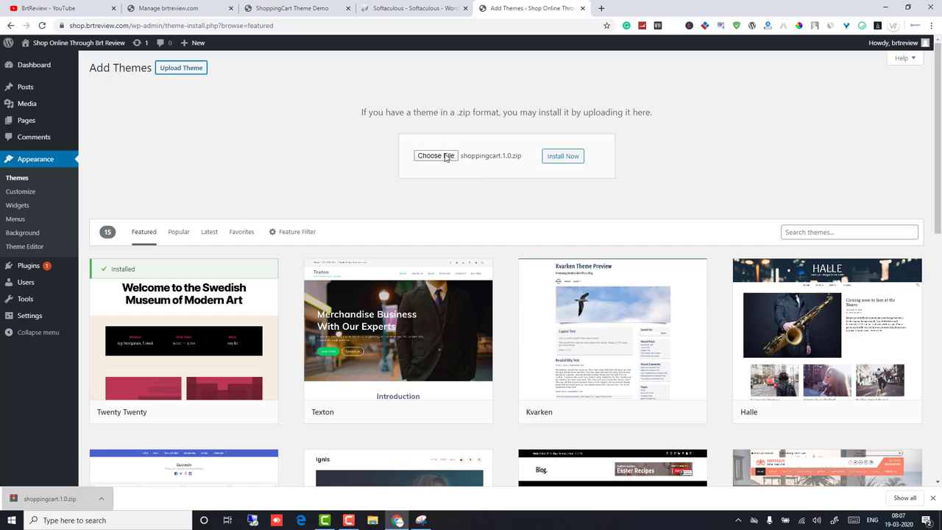
click(565, 158)
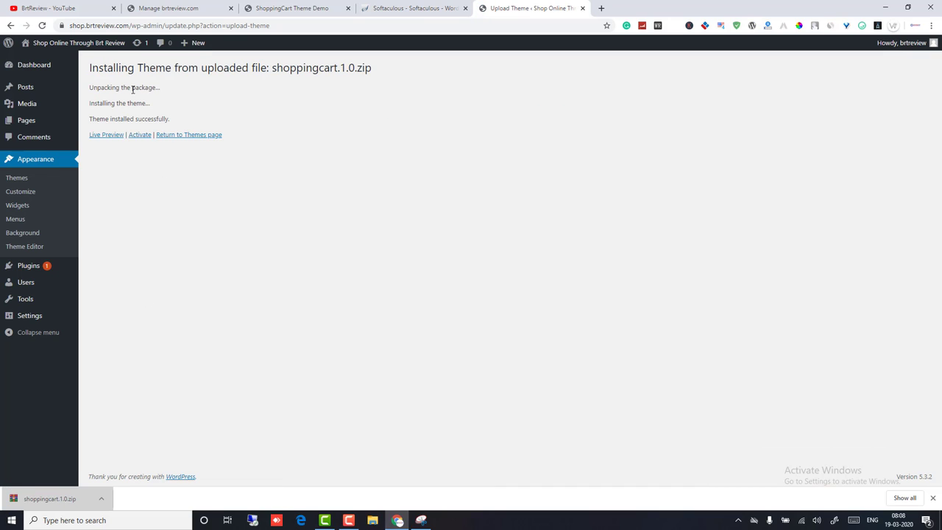
Activate the newly installed ShoppingCart theme.
drag(85, 73, 376, 72)
click(425, 76)
click(140, 134)
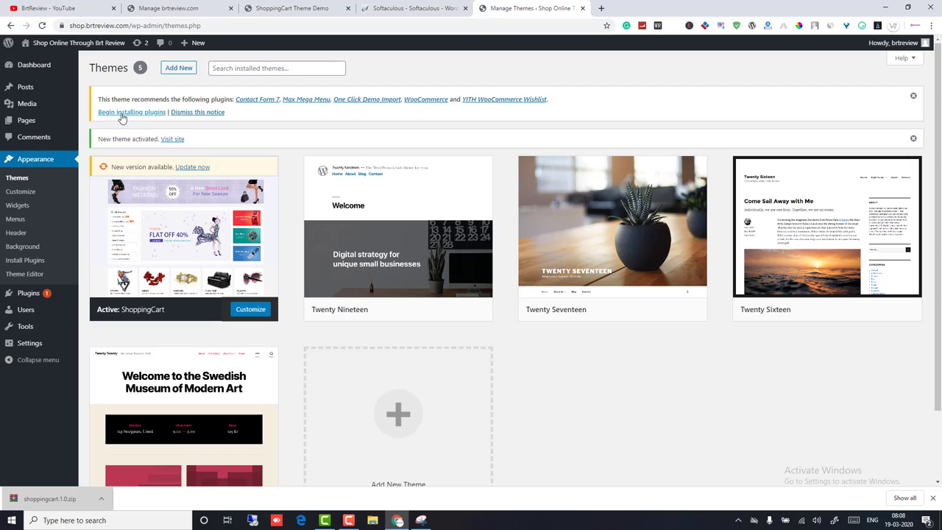
Bulk-install all five of the theme's recommended plugins.
click(133, 114)
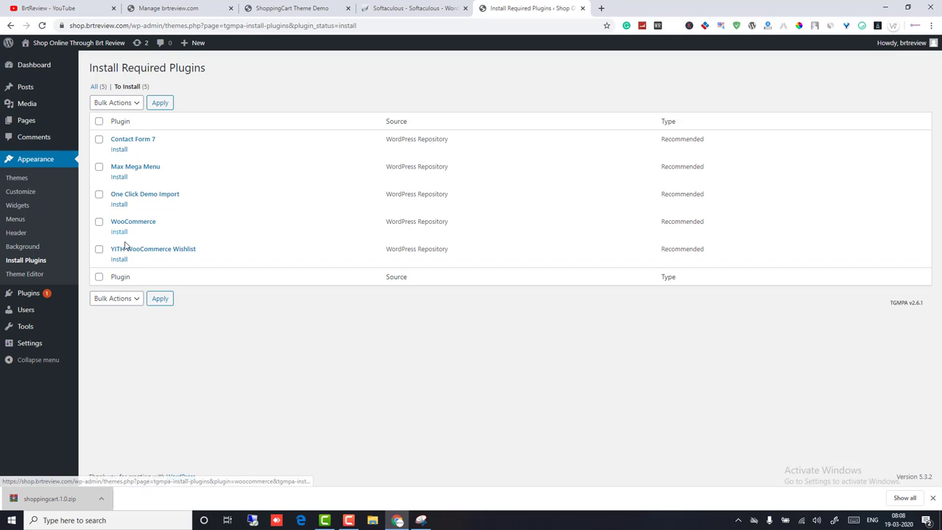
click(99, 121)
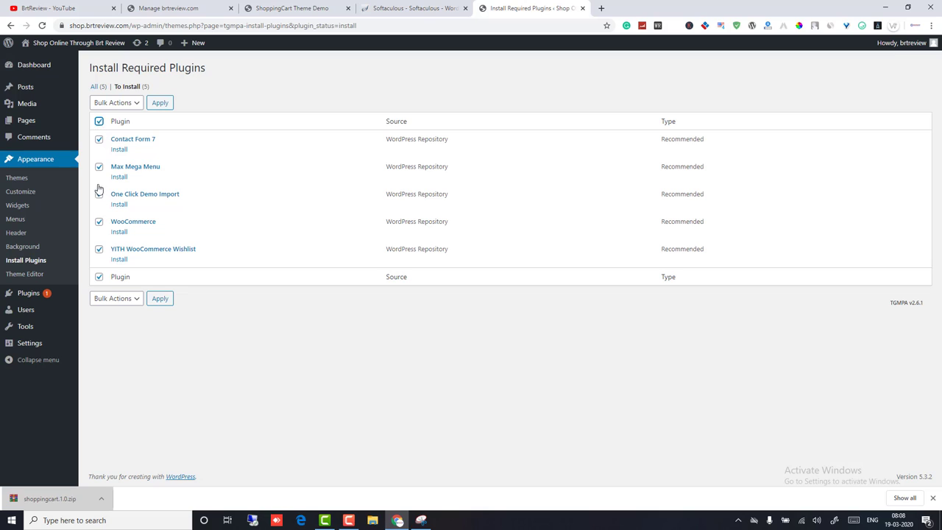
click(120, 102)
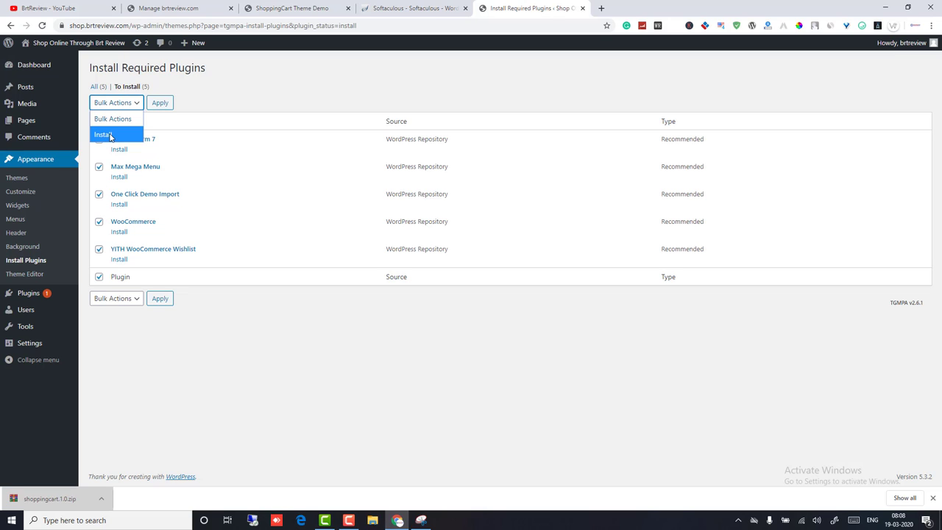
click(110, 136)
click(160, 104)
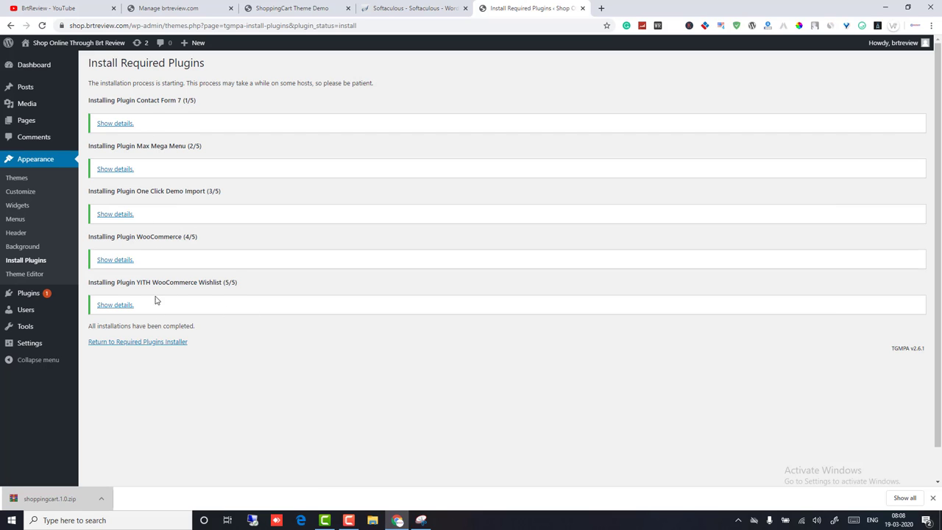
Bulk-activate the five installed plugins and return to the dashboard.
click(156, 344)
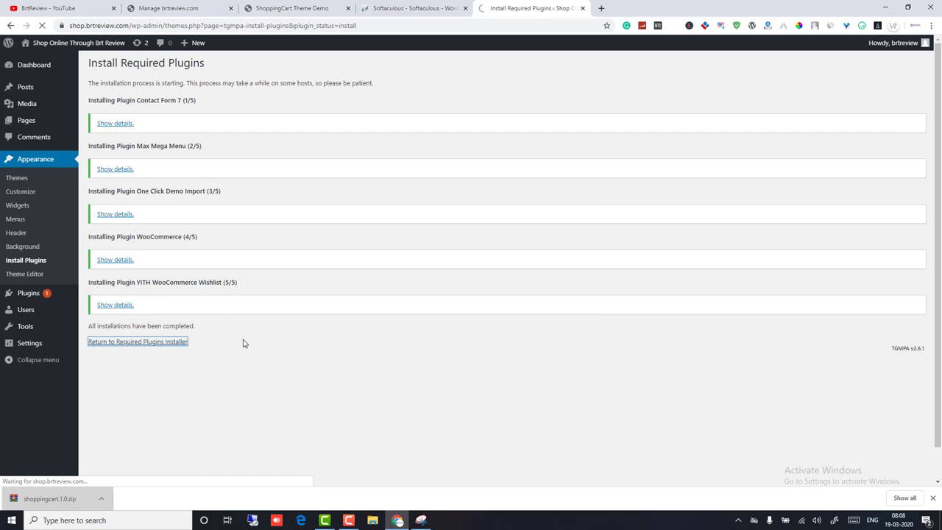
click(98, 122)
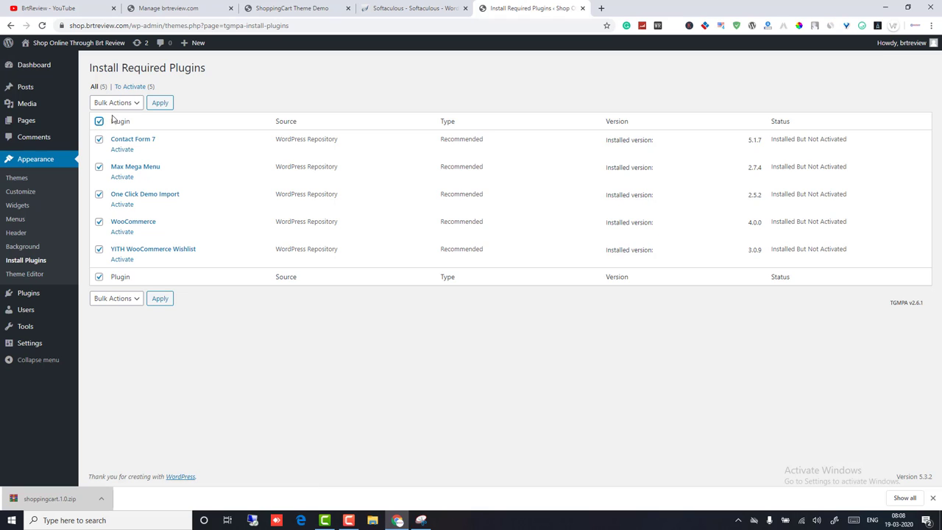
click(122, 107)
click(107, 166)
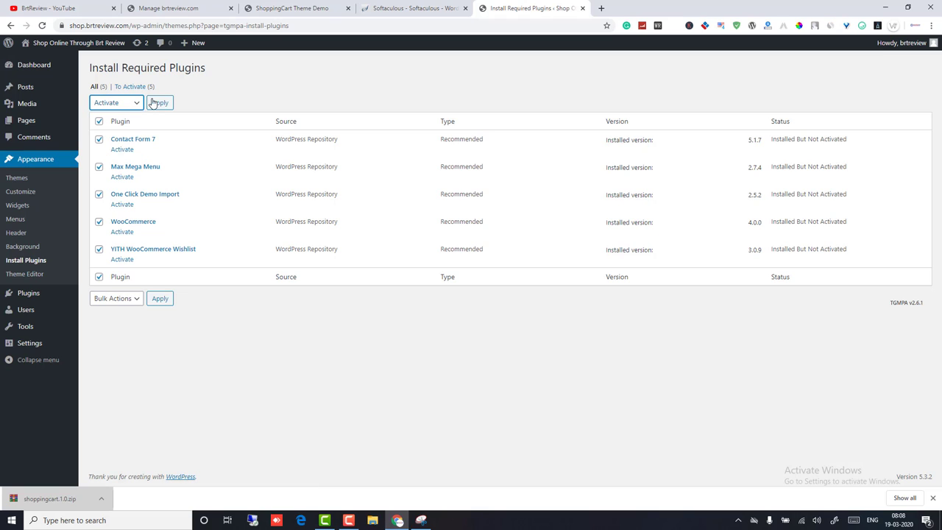
click(158, 103)
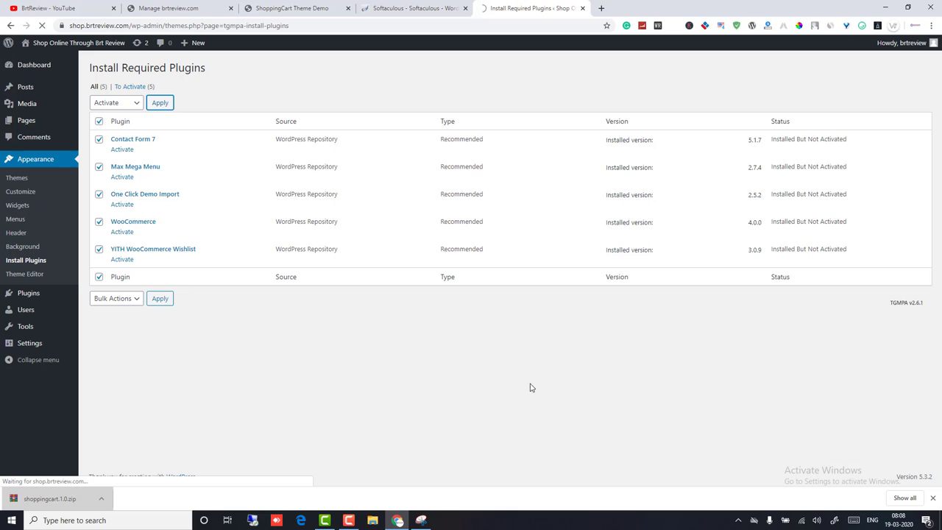
click(931, 498)
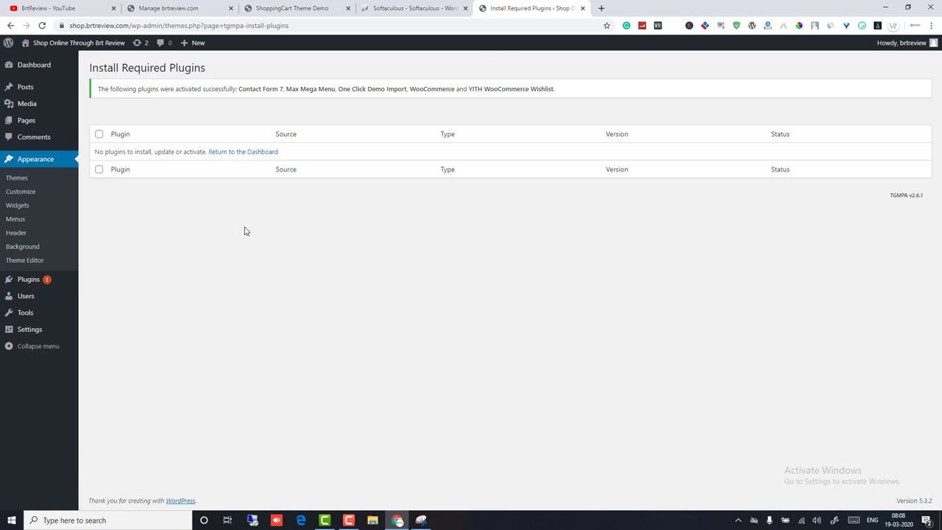
click(249, 154)
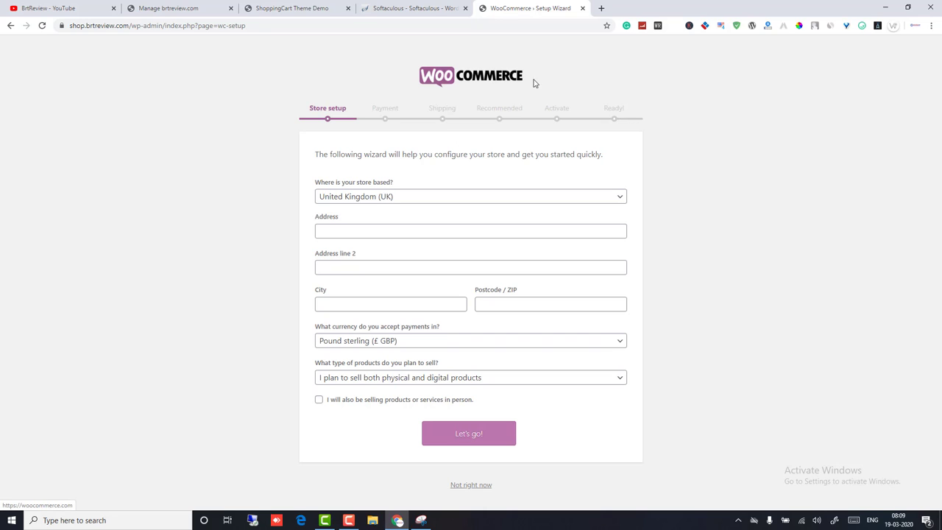
Set the WooCommerce store country to India.
drag(536, 74, 449, 72)
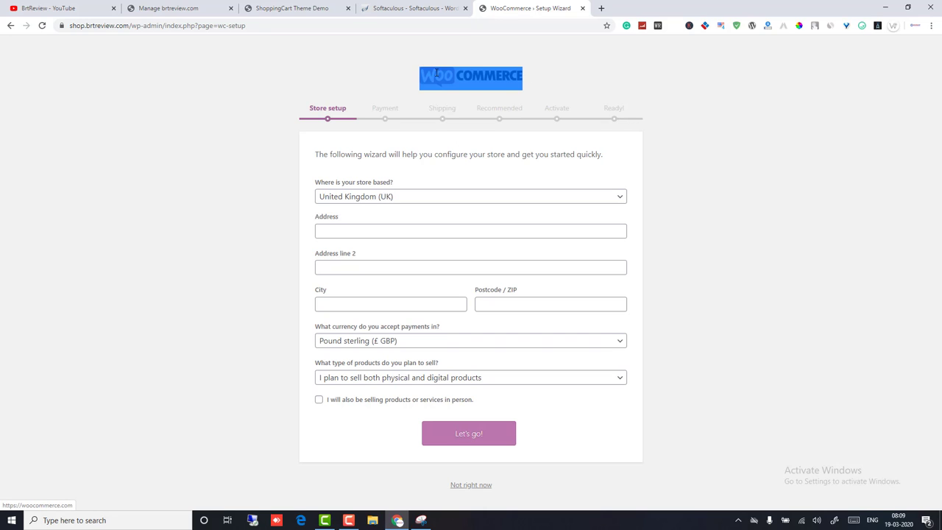
click(866, 215)
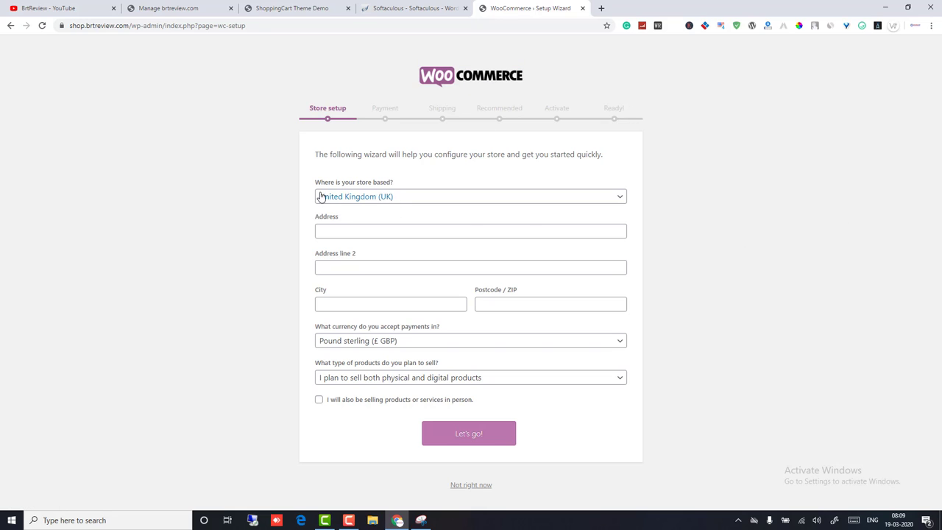
click(417, 204)
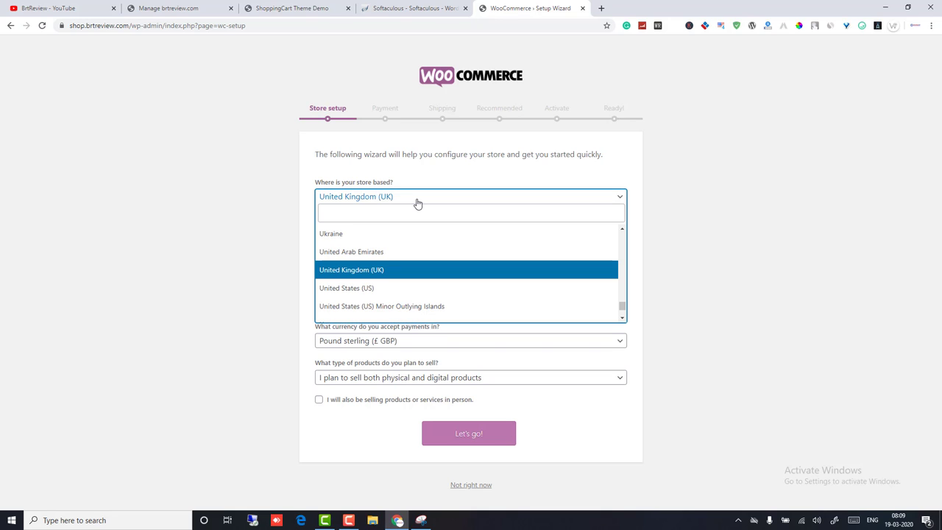
text(idnai)
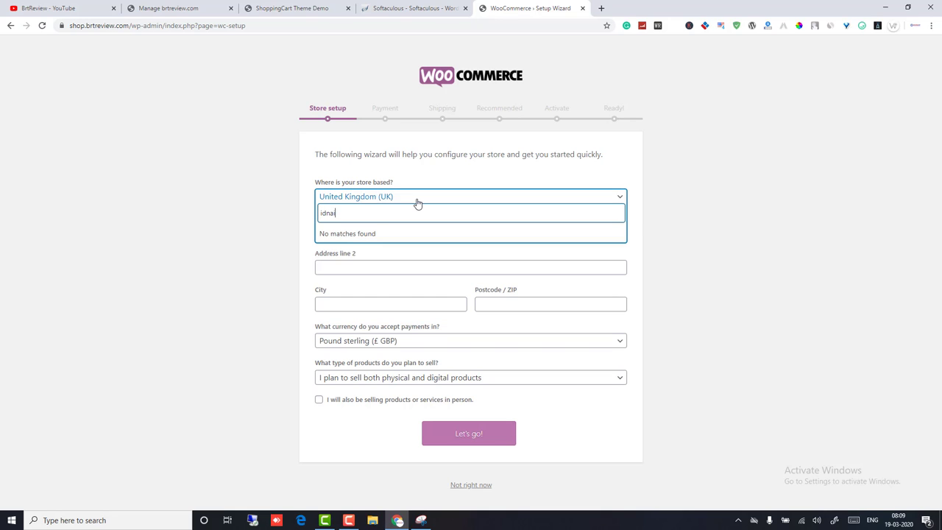
text(a)
key(BackSpace)
key(BackSpace)
key(BackSpace)
key(BackSpace)
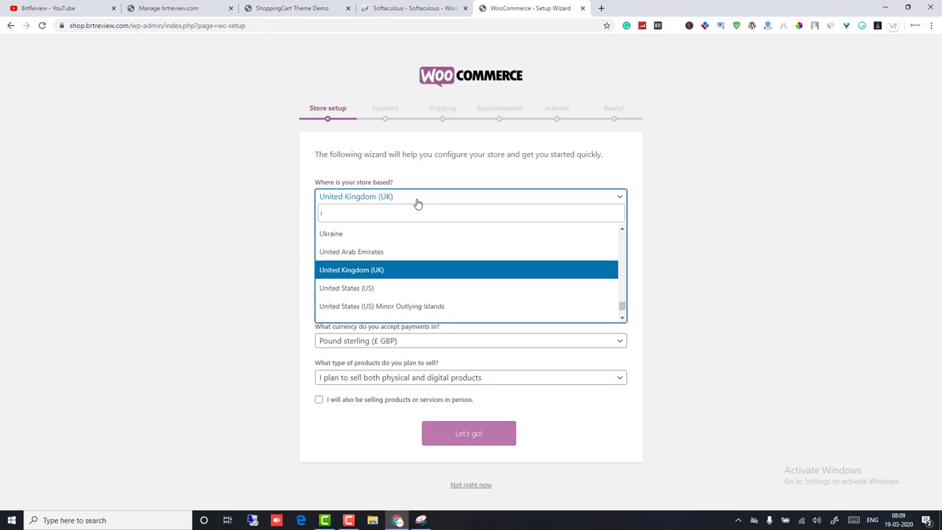
text(india)
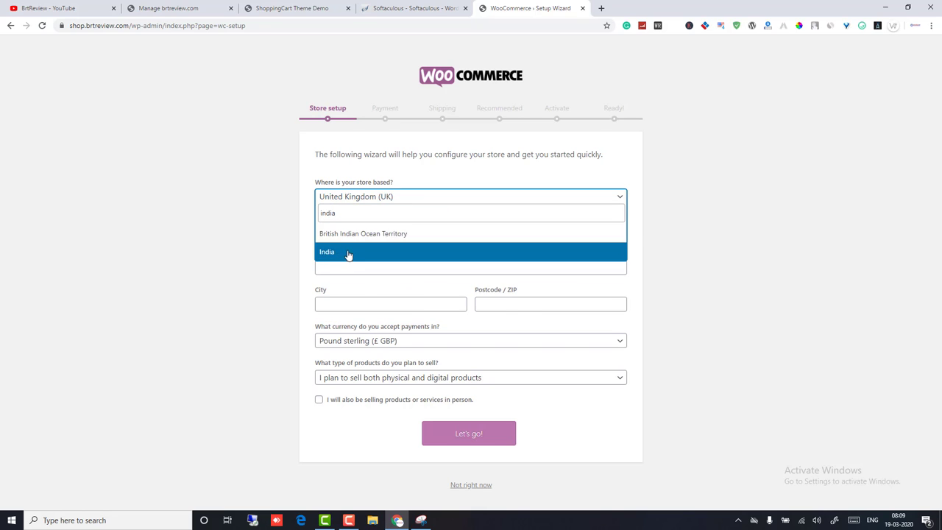
click(349, 252)
Autofill the store address and correct the address line to Baraut.
click(333, 231)
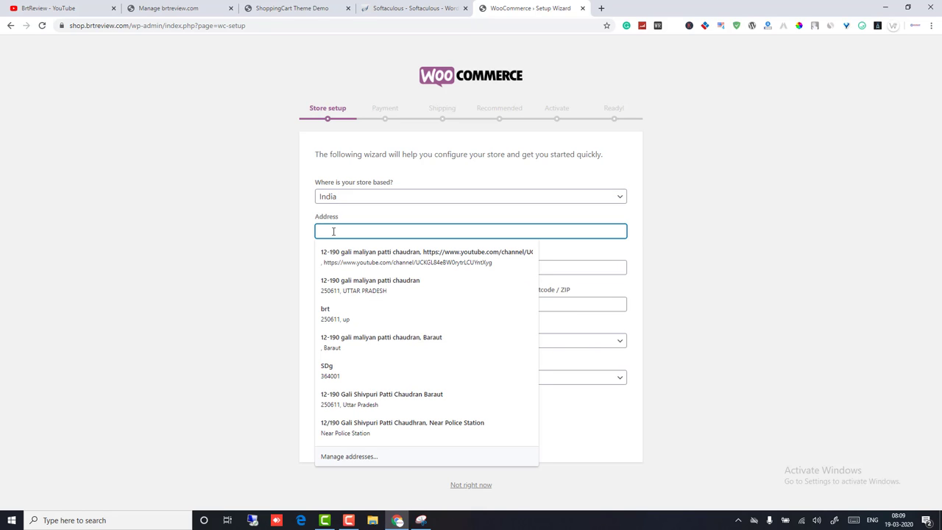
click(334, 254)
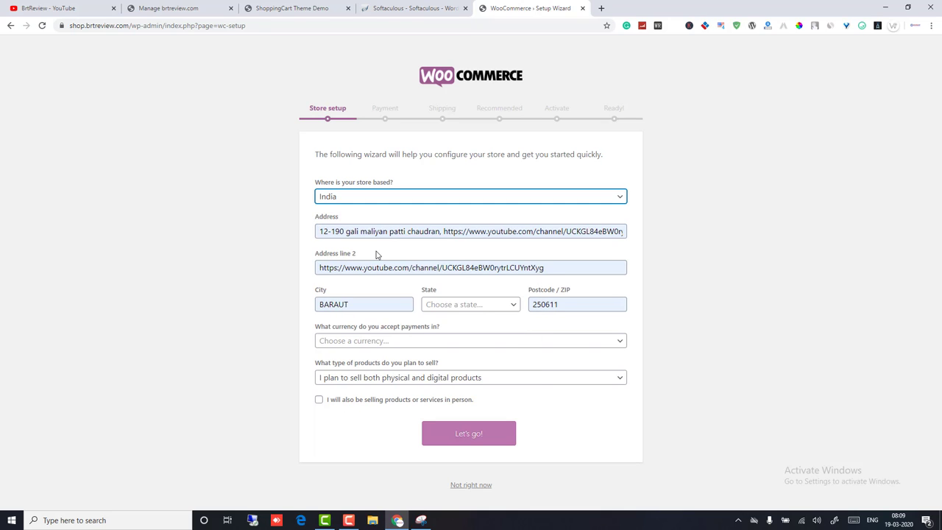
drag(551, 274, 89, 272)
key(BackSpace)
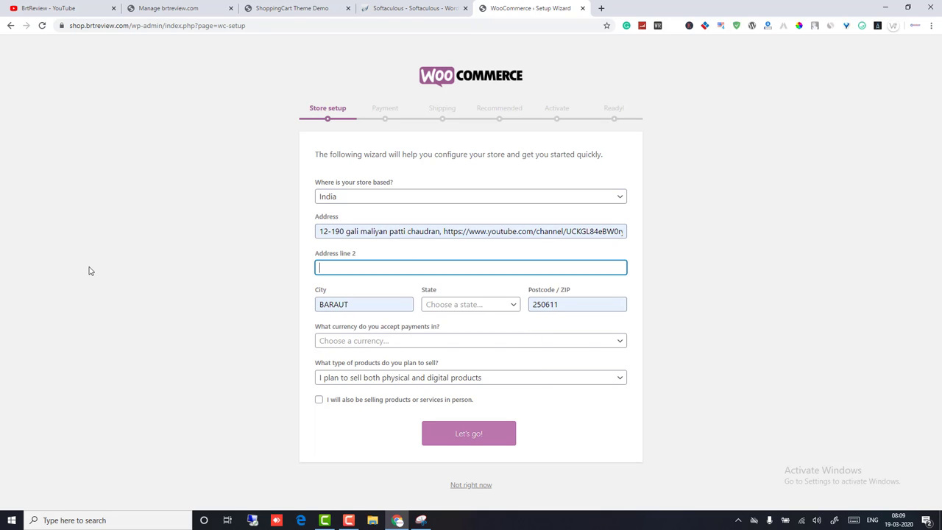
text(Baraut)
drag(443, 230, 734, 243)
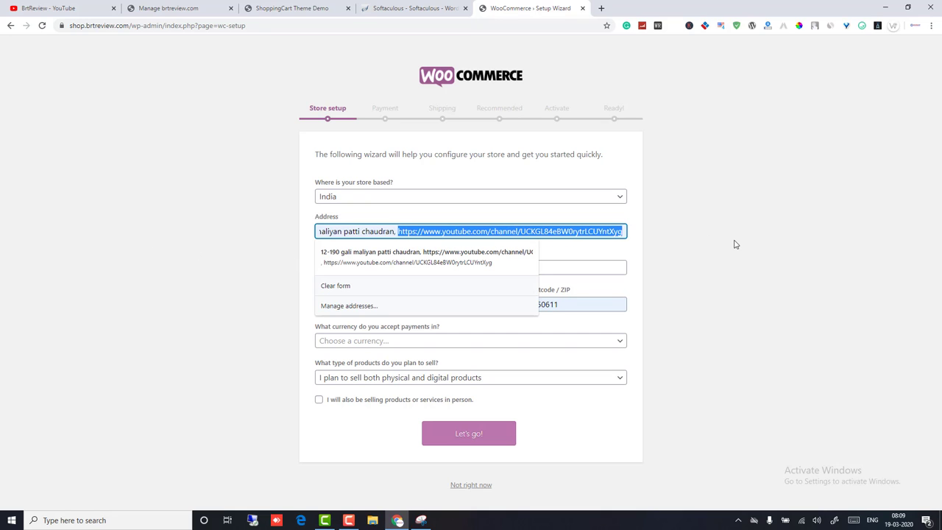
text(Baraut)
click(733, 243)
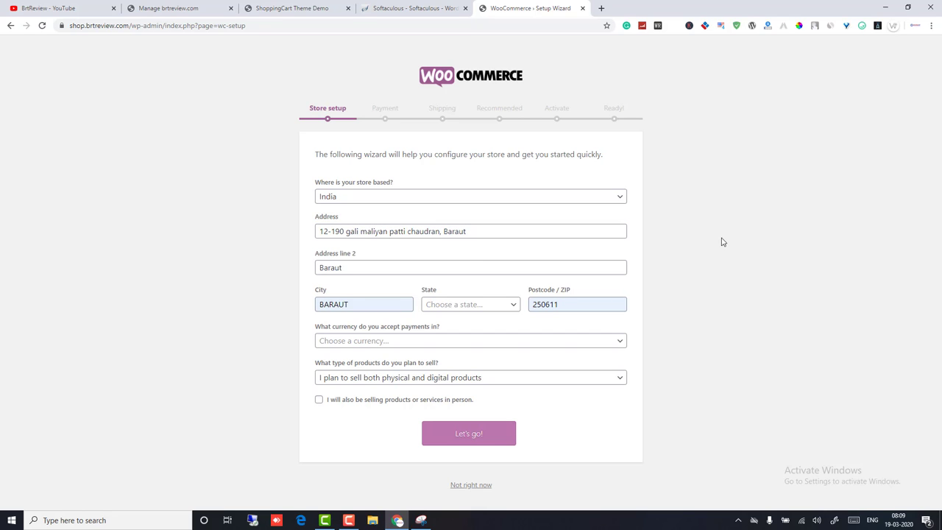
click(359, 306)
Choose the store's state from the list and confirm the postcode.
click(459, 307)
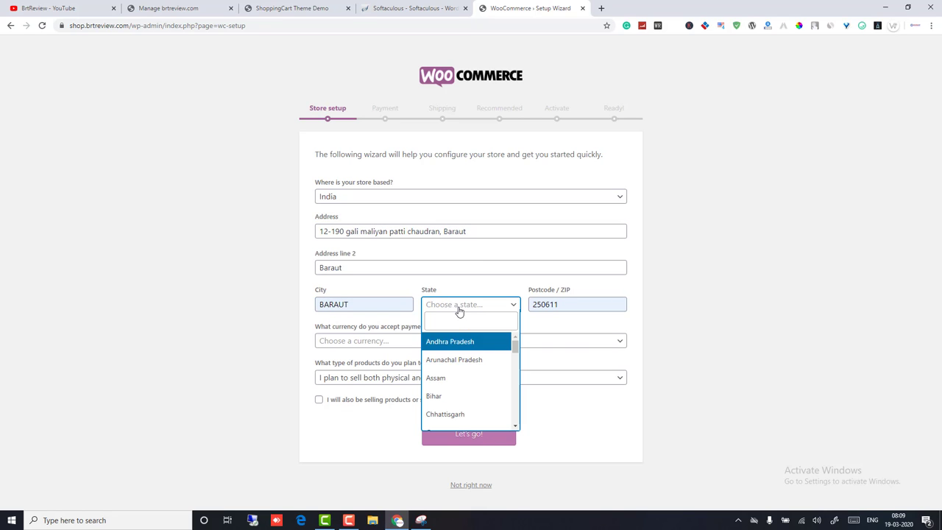
drag(515, 347, 528, 439)
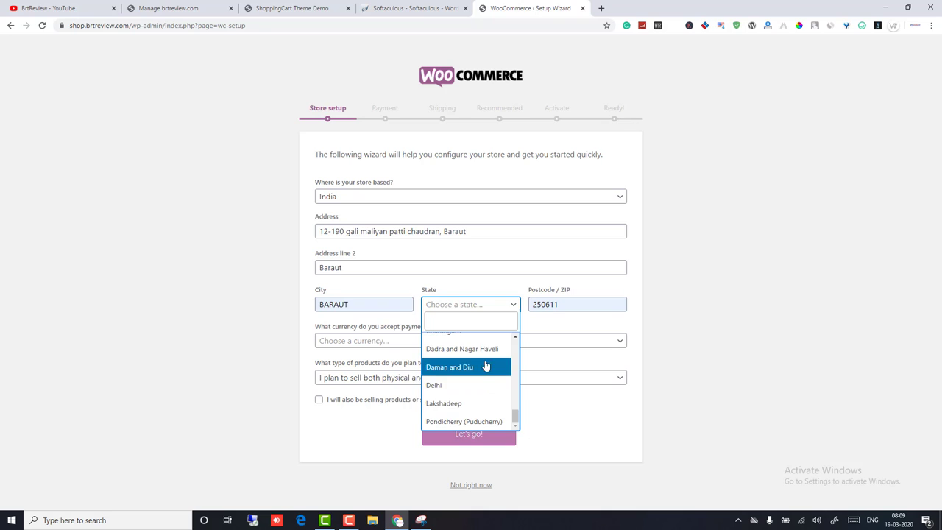
scroll(475, 385, up, 2)
scroll(469, 388, up, 1)
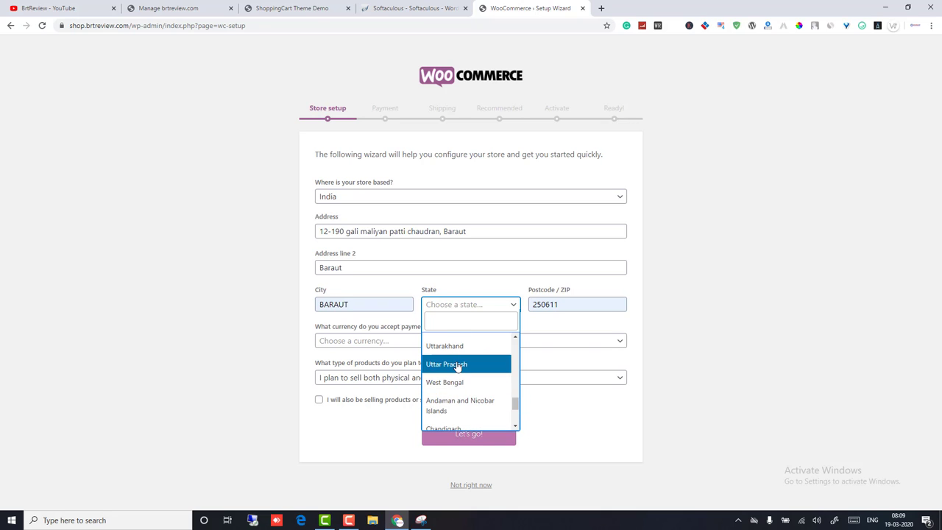
click(455, 365)
click(588, 305)
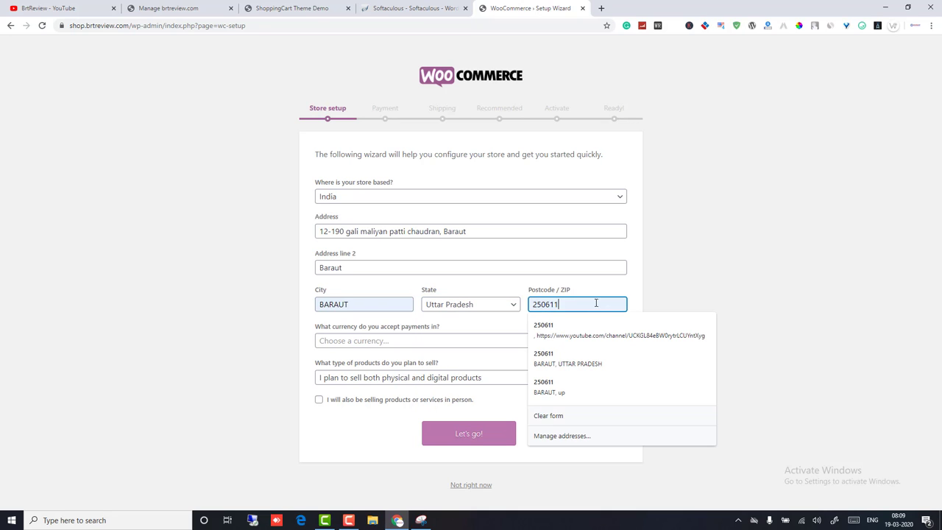
click(638, 308)
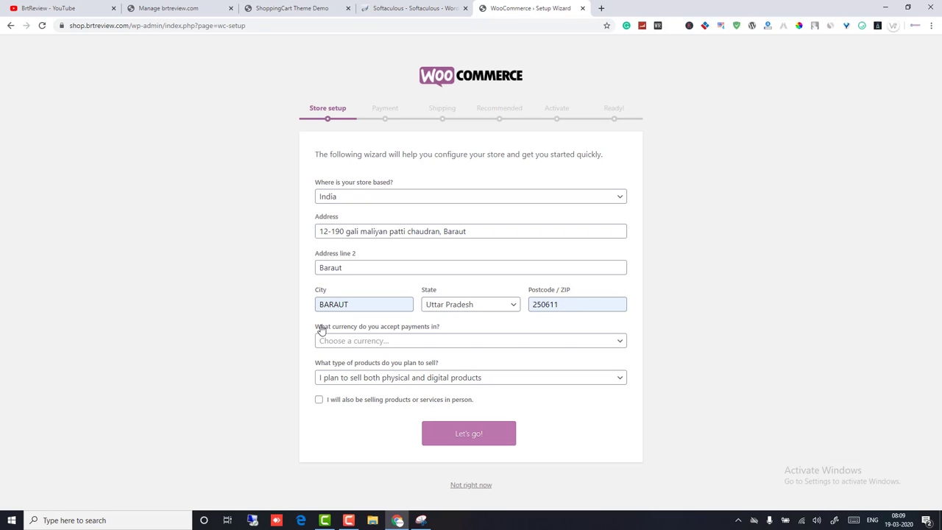
Select Indian rupee (₹ INR) as the currency and submit the store details.
click(434, 344)
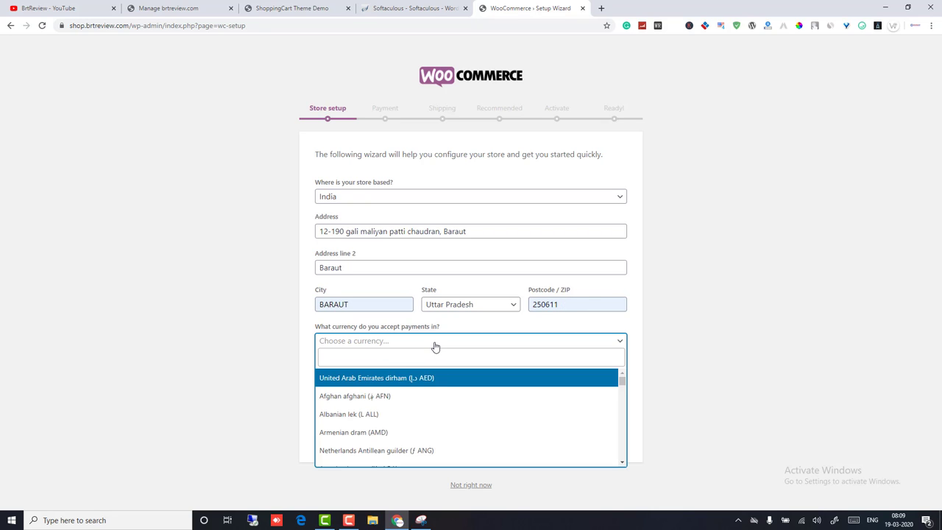
text(inr)
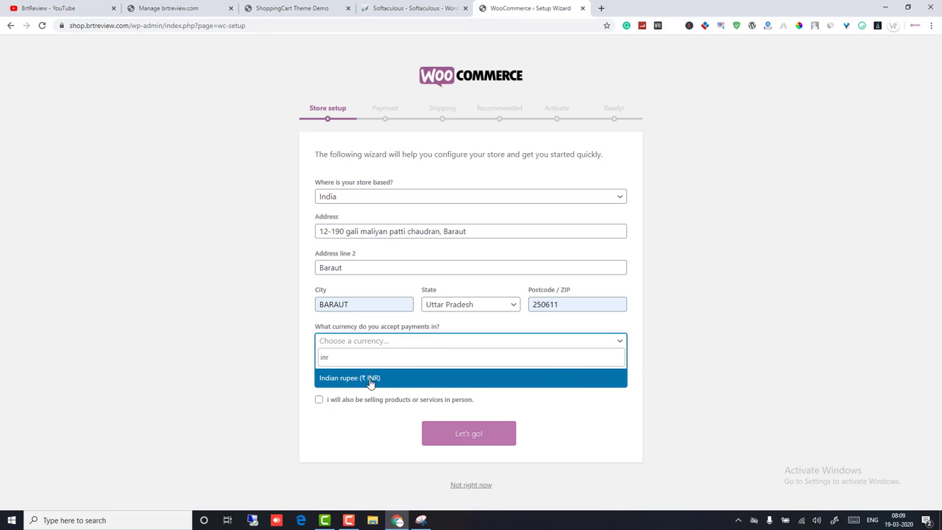
click(370, 378)
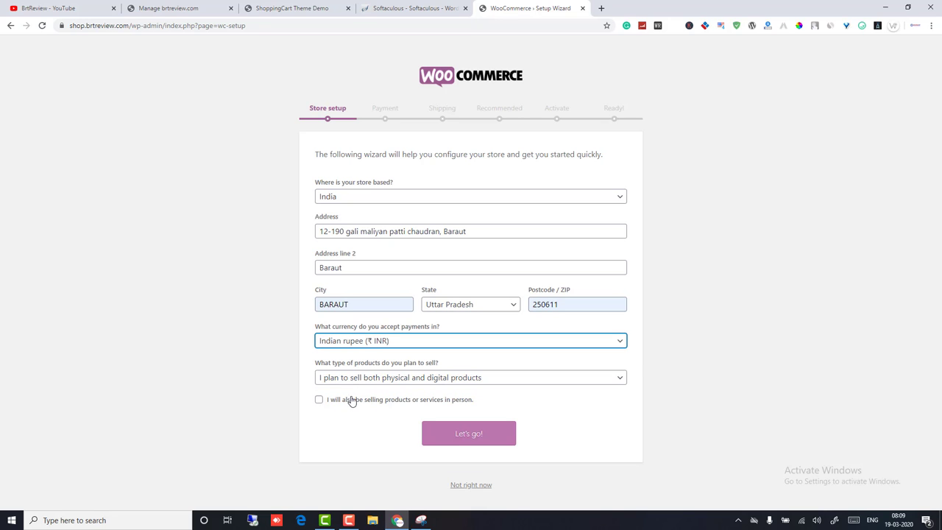
click(462, 437)
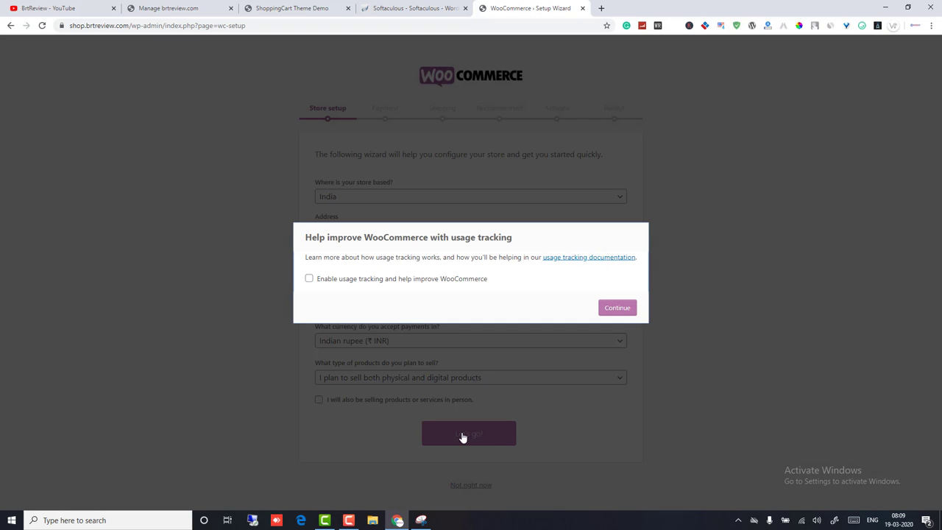
Get past the usage-tracking prompt and expand the offline payment options.
click(618, 309)
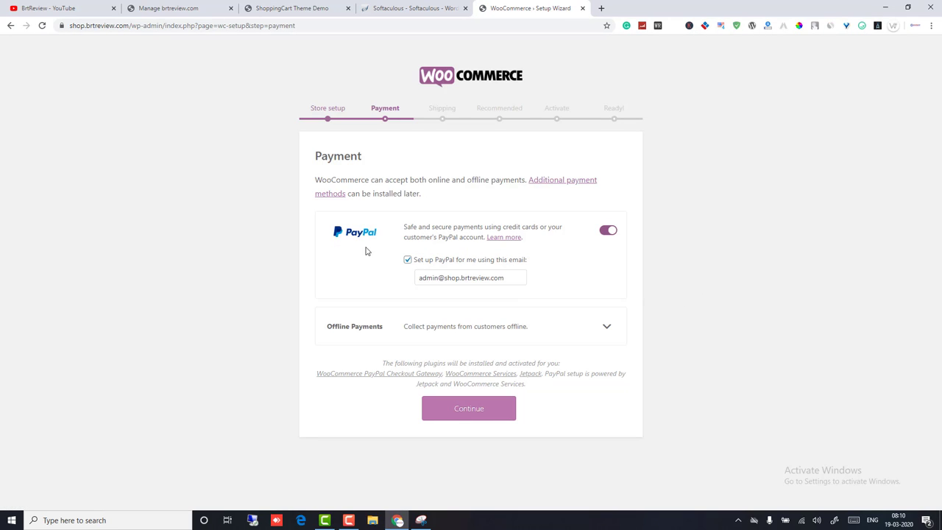
click(549, 330)
scroll(668, 334, down, 1)
scroll(668, 334, down, 1)
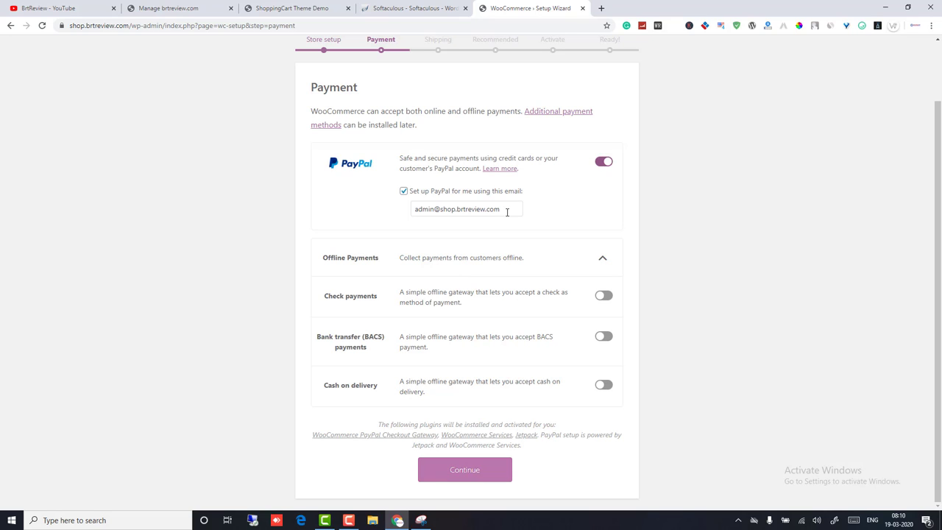
Replace the PayPal email with the owner's own address and continue to Shipping.
drag(507, 212, 280, 214)
key(BackSpace)
text(ra)
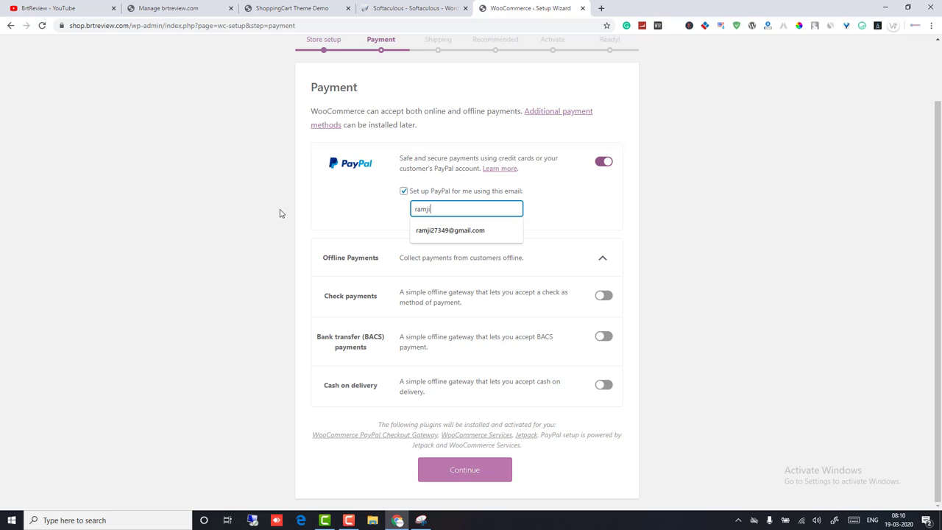
text(mji)
click(426, 233)
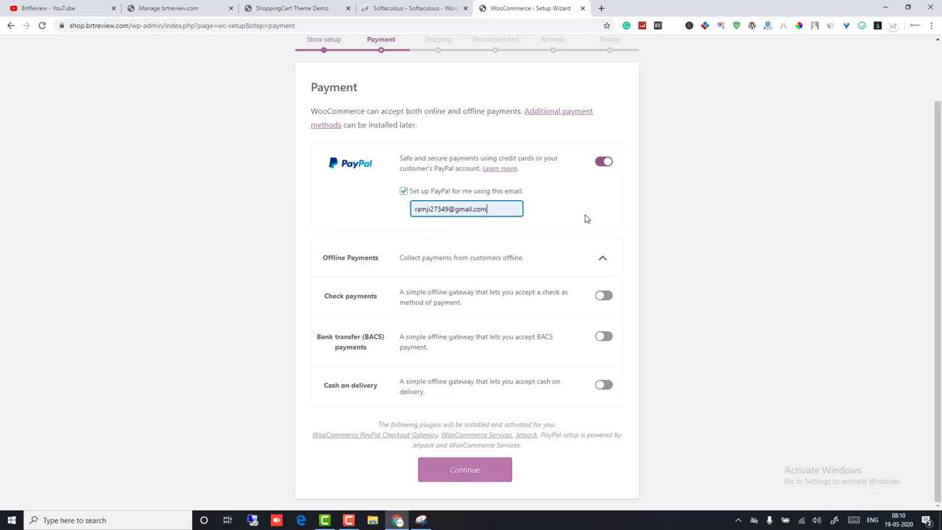
click(726, 251)
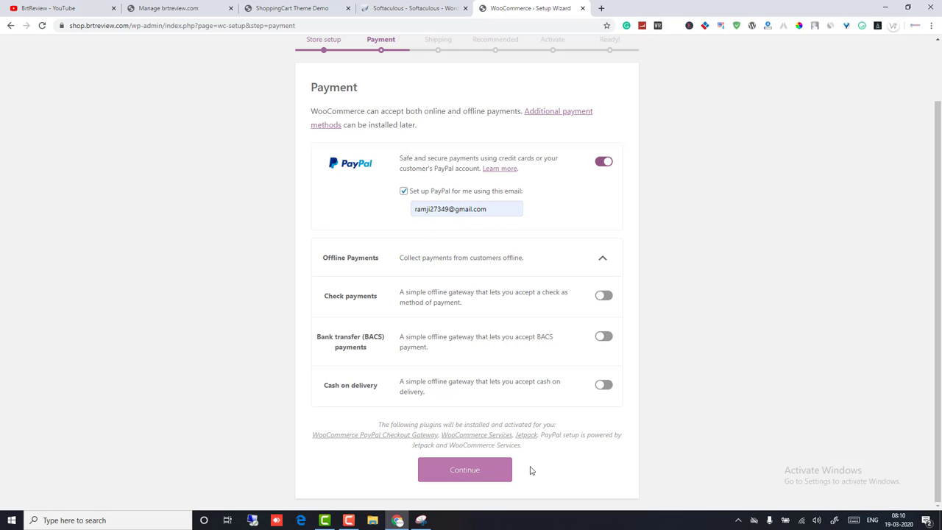
click(471, 471)
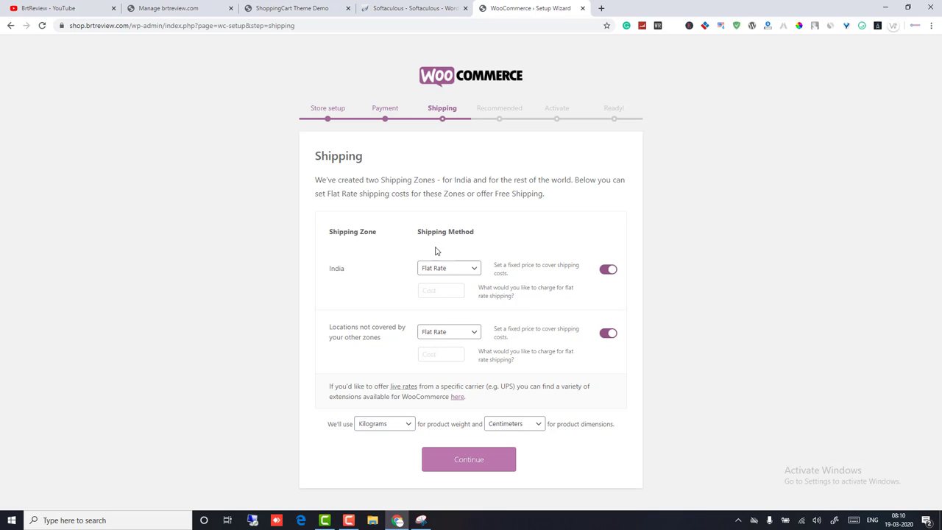
Review the shipping method choices for the India zone, keeping Flat Rate.
drag(418, 230, 492, 238)
click(492, 237)
click(446, 291)
click(462, 271)
click(460, 272)
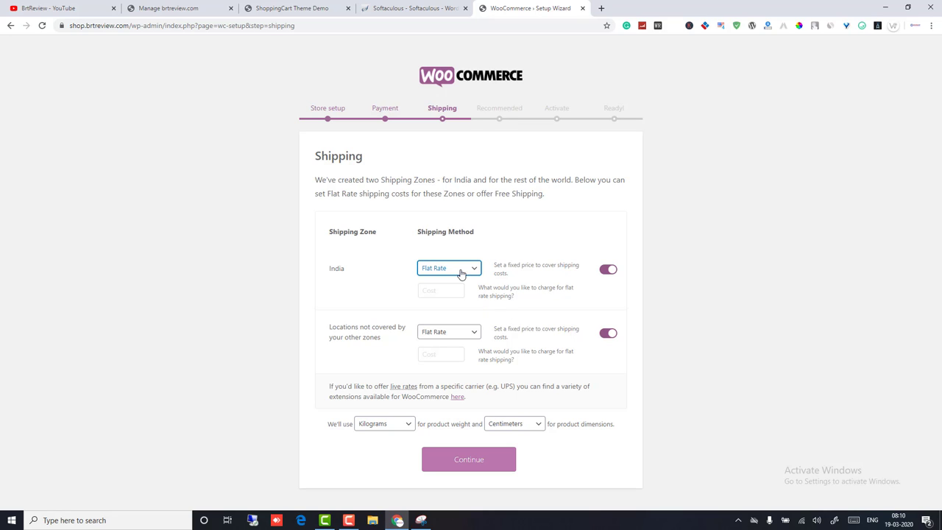
click(451, 271)
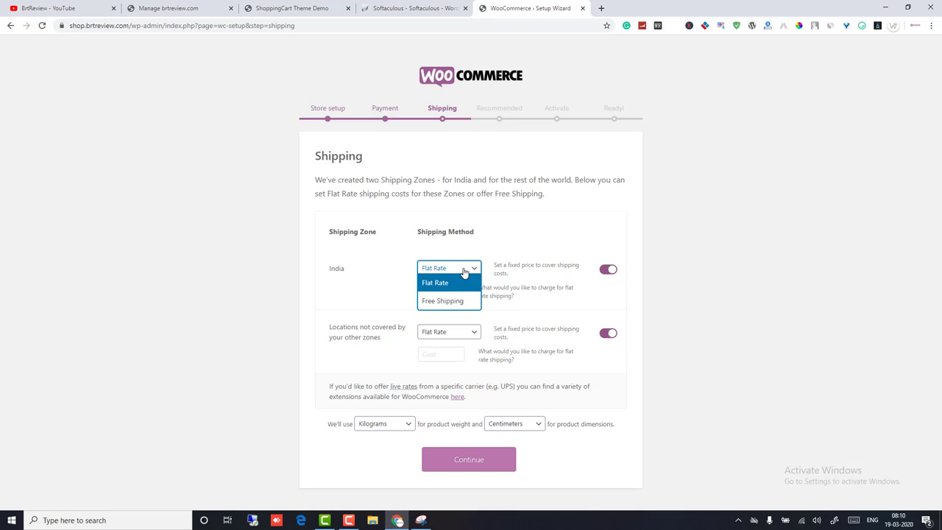
click(465, 272)
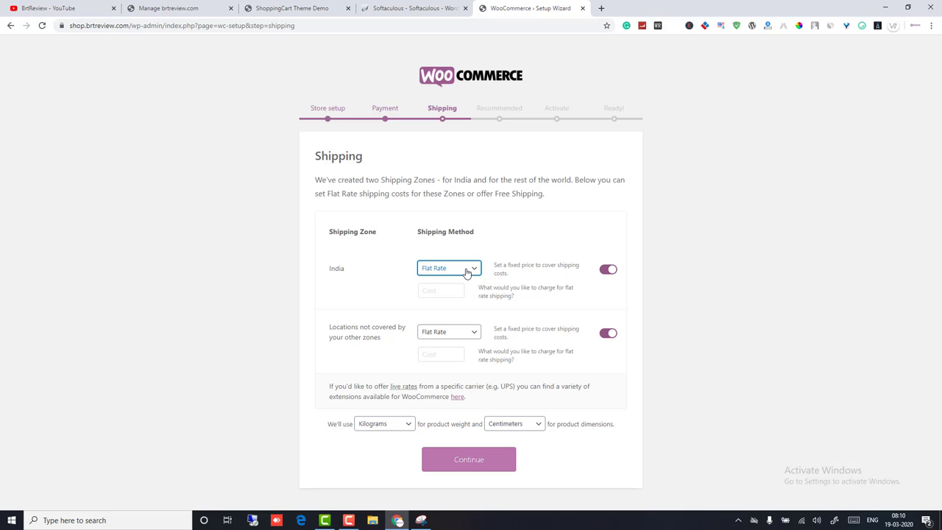
drag(418, 231, 506, 237)
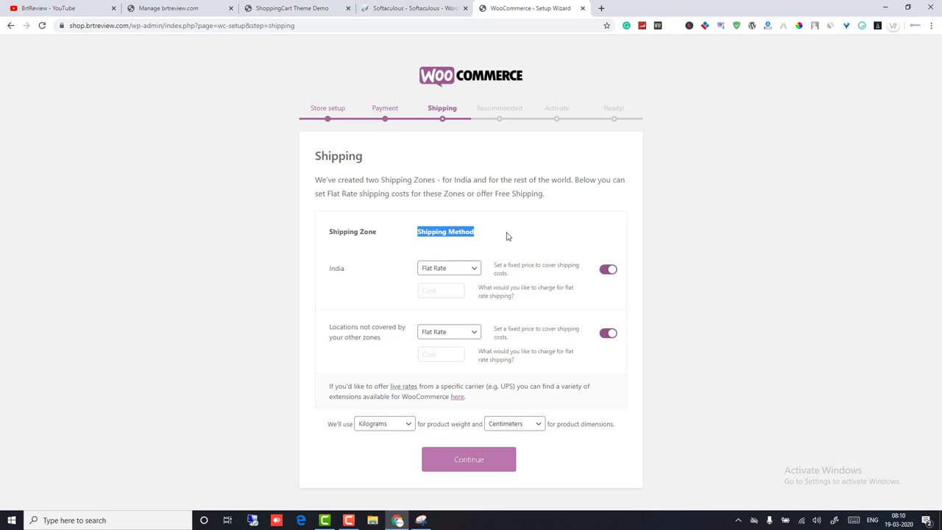
click(512, 269)
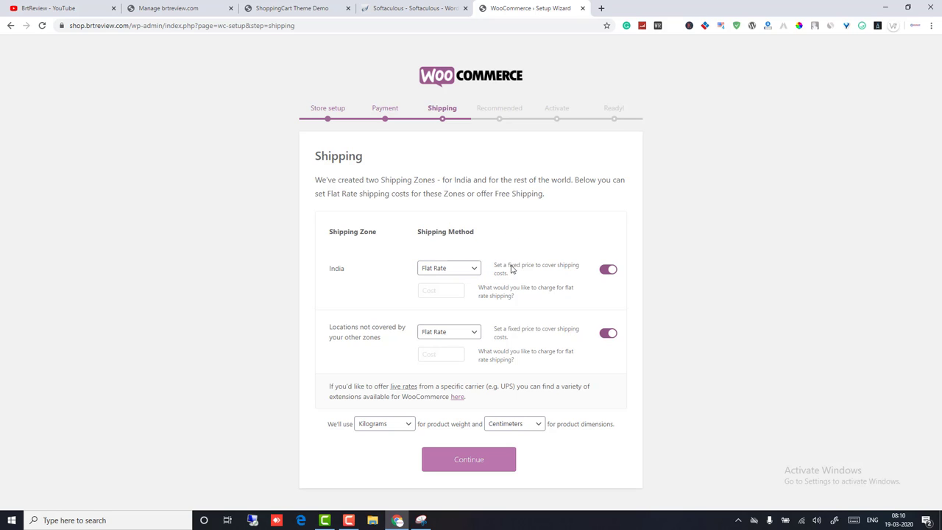
Switch off Flat Rate shipping for India and other locations, then submit.
click(466, 461)
click(613, 270)
click(609, 332)
click(479, 464)
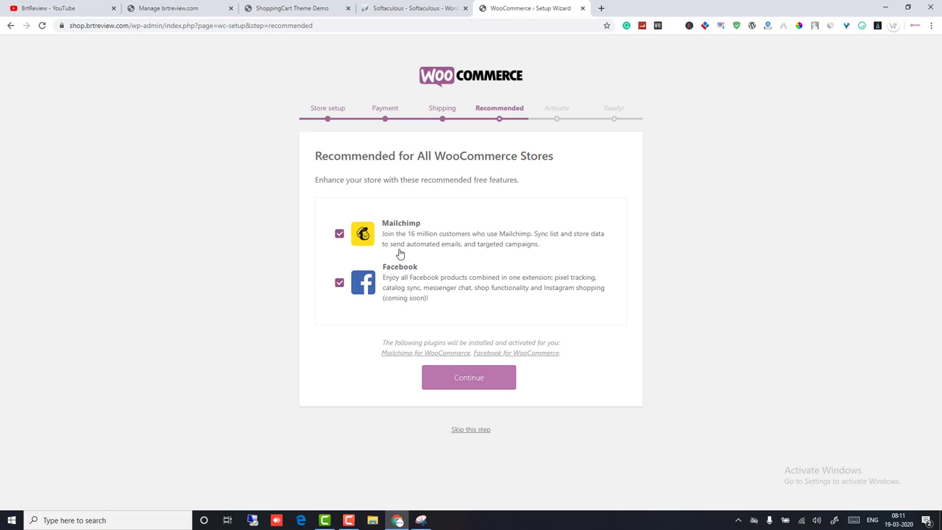
Uncheck the Mailchimp and Facebook recommendations and move past that step.
click(341, 234)
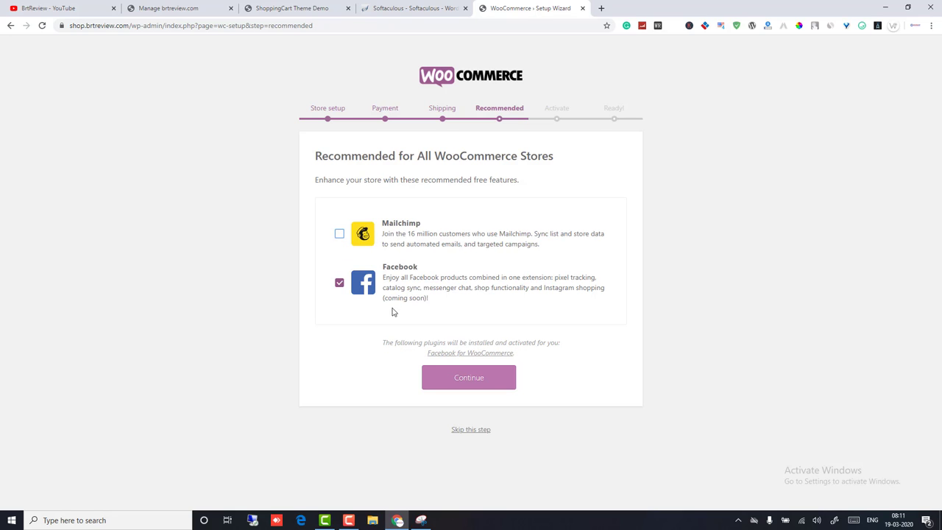
click(339, 283)
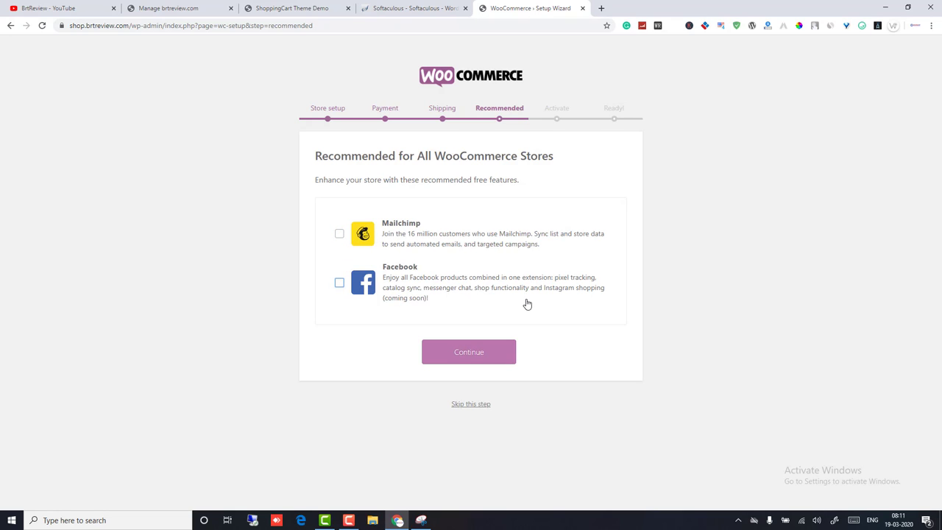
click(478, 356)
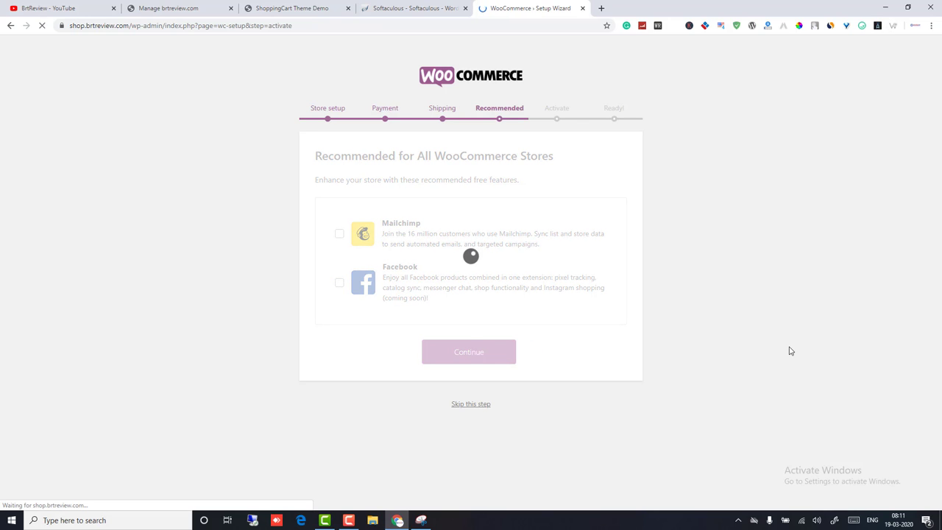
Skip the Jetpack connection and go to the WordPress dashboard.
scroll(498, 292, down, 3)
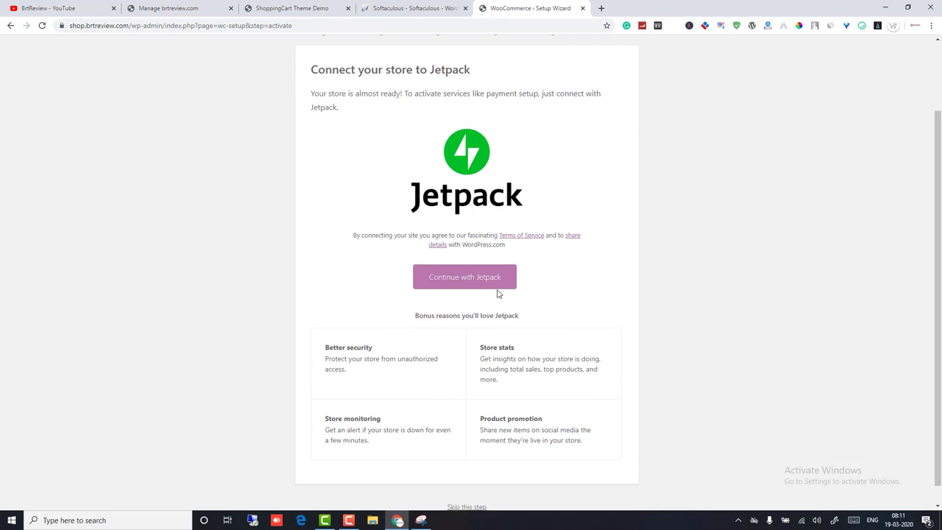
scroll(573, 294, up, 2)
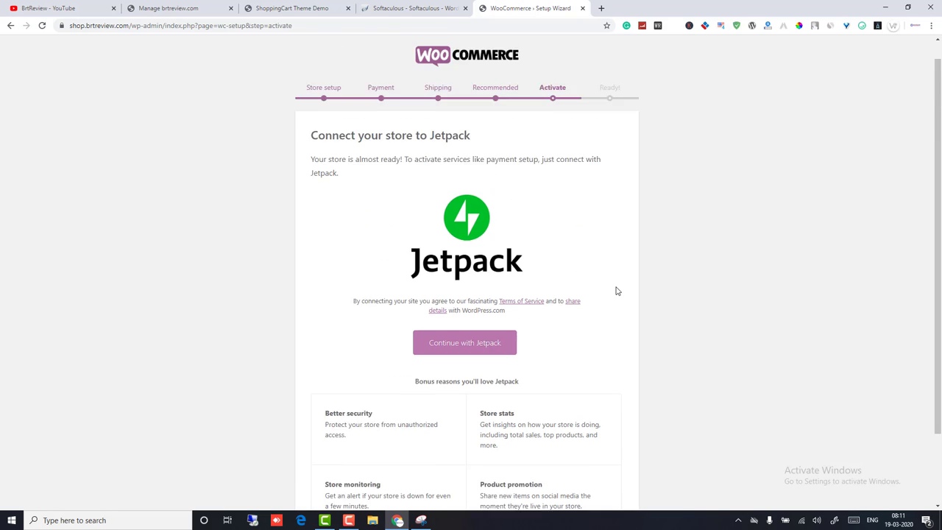
scroll(625, 294, down, 2)
click(468, 487)
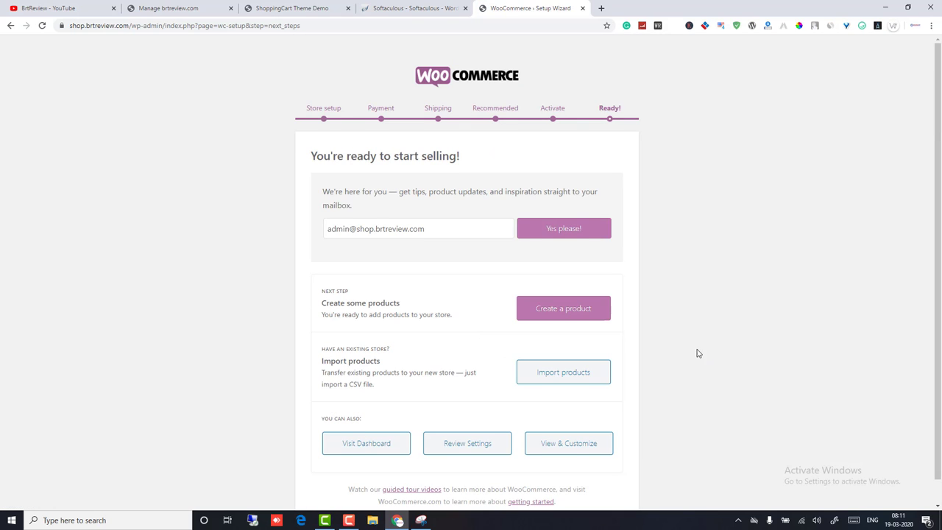
scroll(698, 353, down, 1)
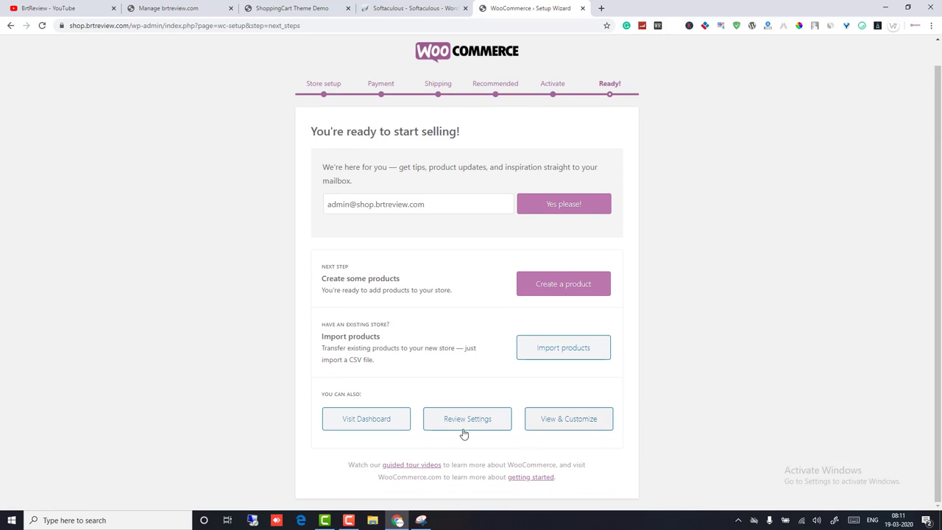
click(356, 424)
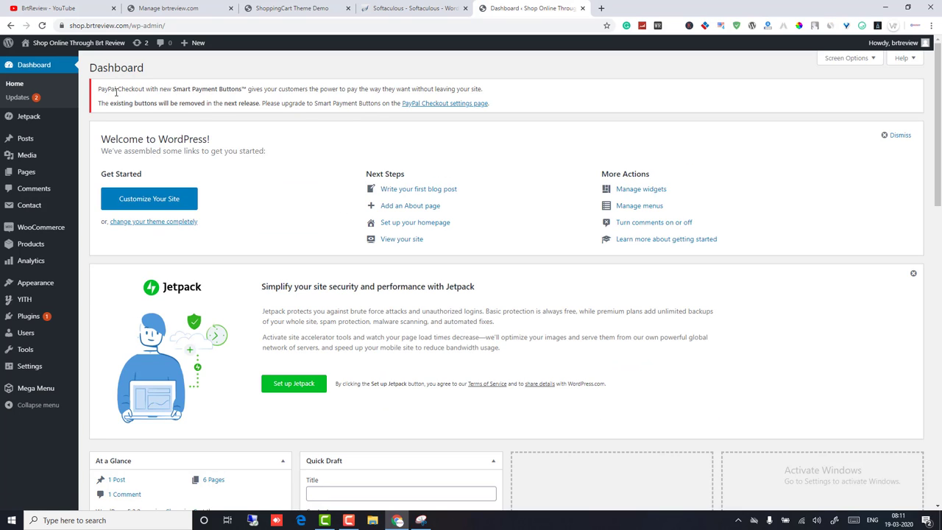
Open the PayPal Checkout settings page from the dashboard notice.
drag(101, 92, 247, 92)
click(323, 91)
click(438, 103)
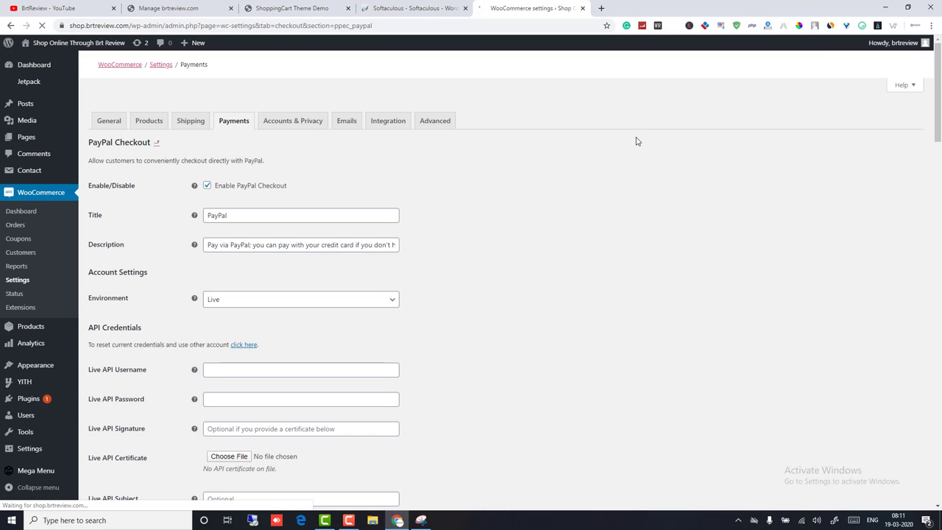
scroll(439, 238, down, 2)
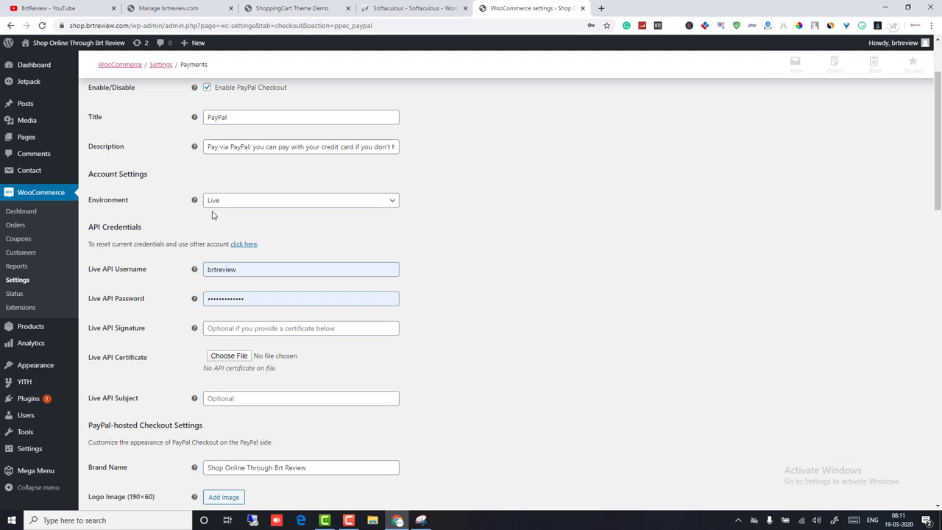
scroll(353, 265, down, 2)
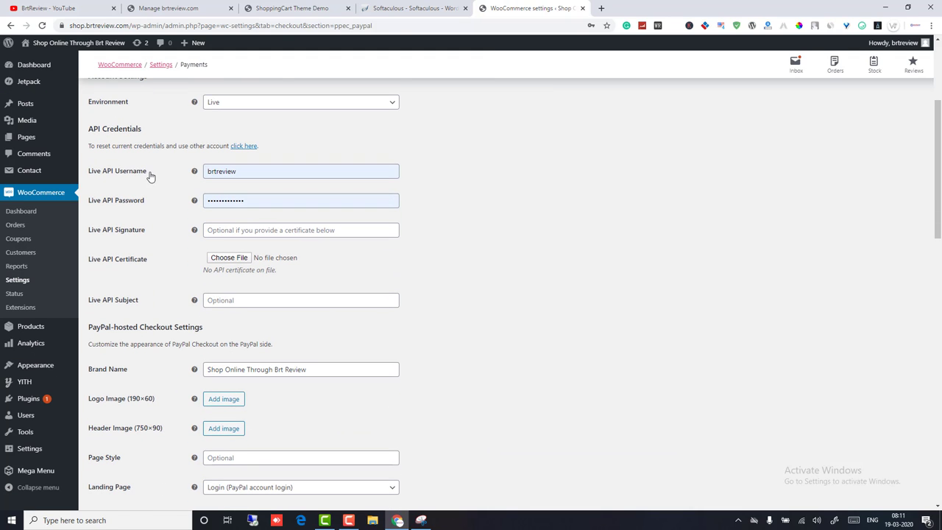
Look over the API Credentials section's Live API username and signature fields.
drag(149, 176, 89, 175)
drag(153, 210, 110, 52)
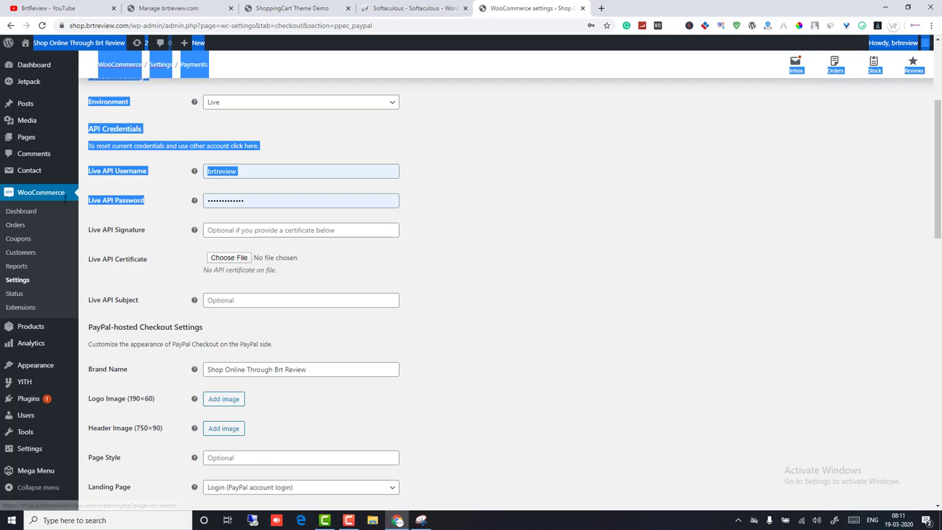
drag(154, 236, 87, 230)
click(504, 231)
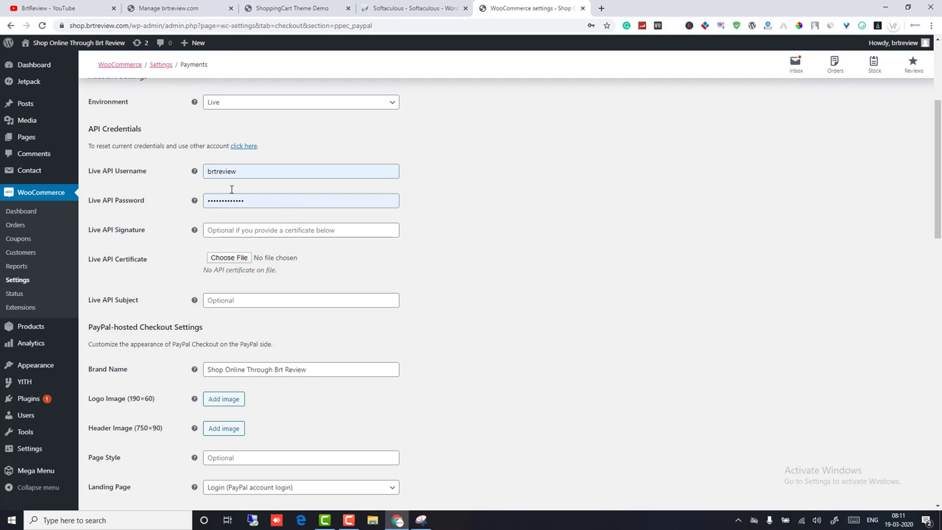
drag(91, 128, 168, 135)
click(304, 162)
Save the PayPal Checkout settings and note the missing-signature error.
scroll(466, 293, down, 13)
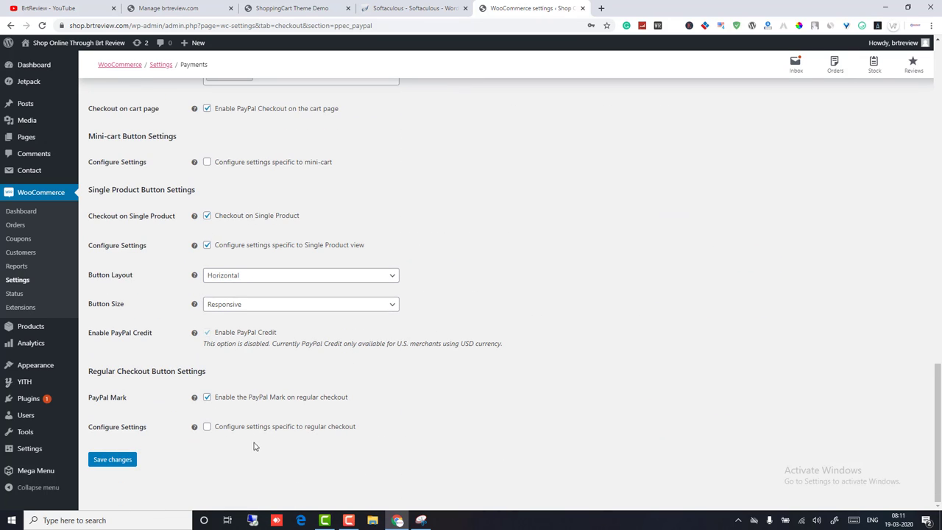
click(113, 460)
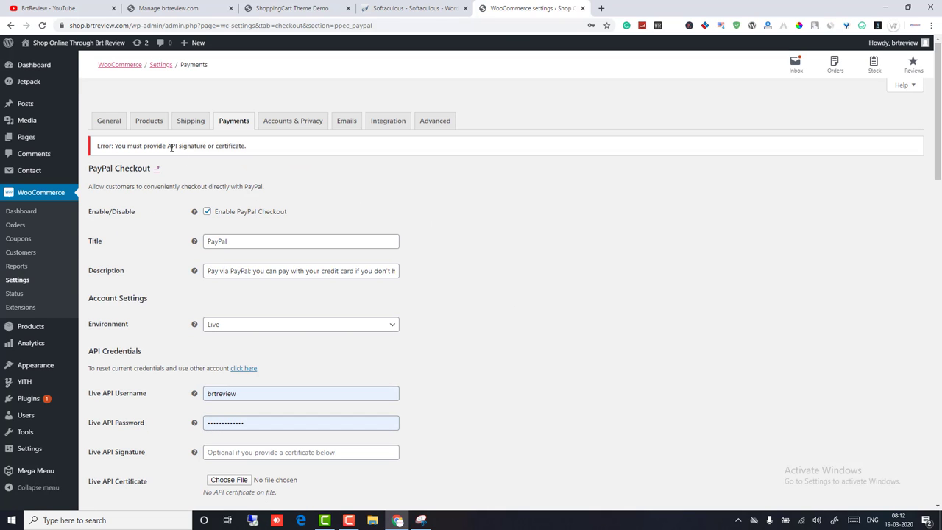
drag(168, 147, 250, 151)
click(267, 153)
Search for paypal in a new tab and log in to the PayPal business account.
click(601, 8)
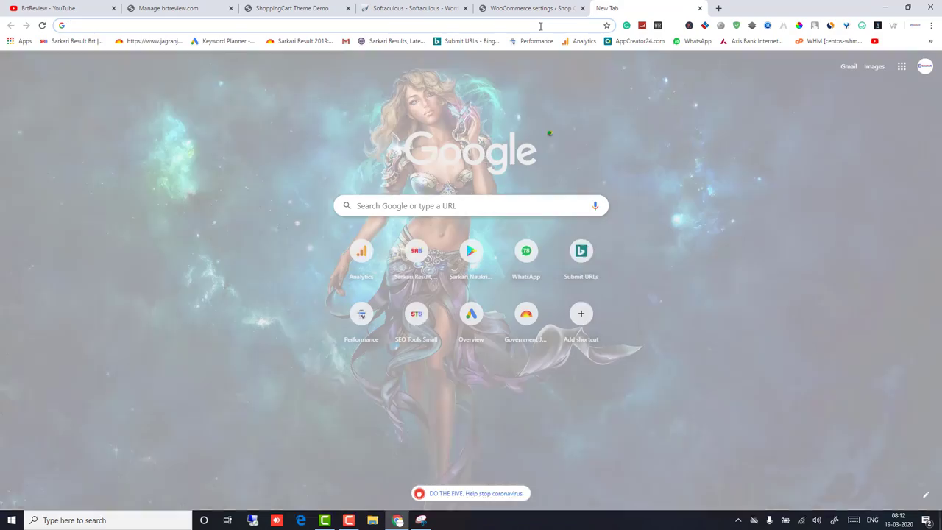
text(pay)
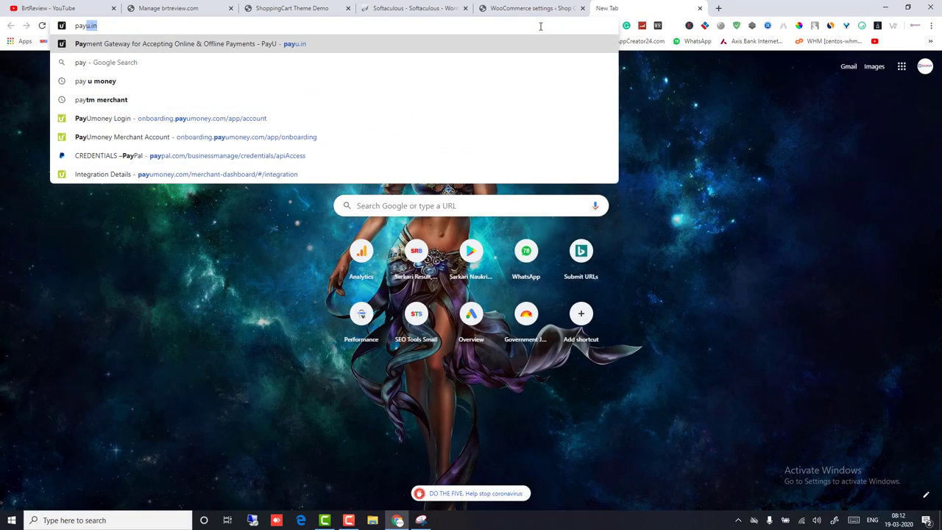
text(pal)
key(Return)
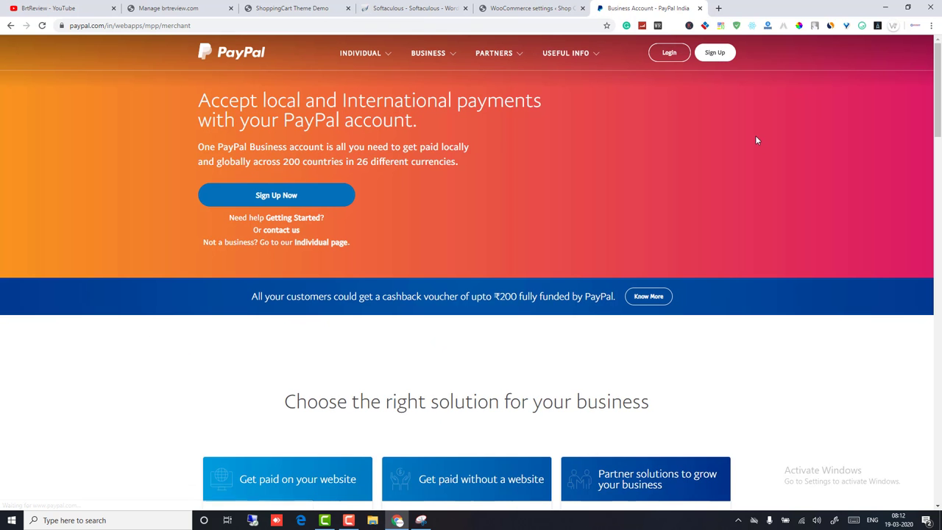
click(674, 54)
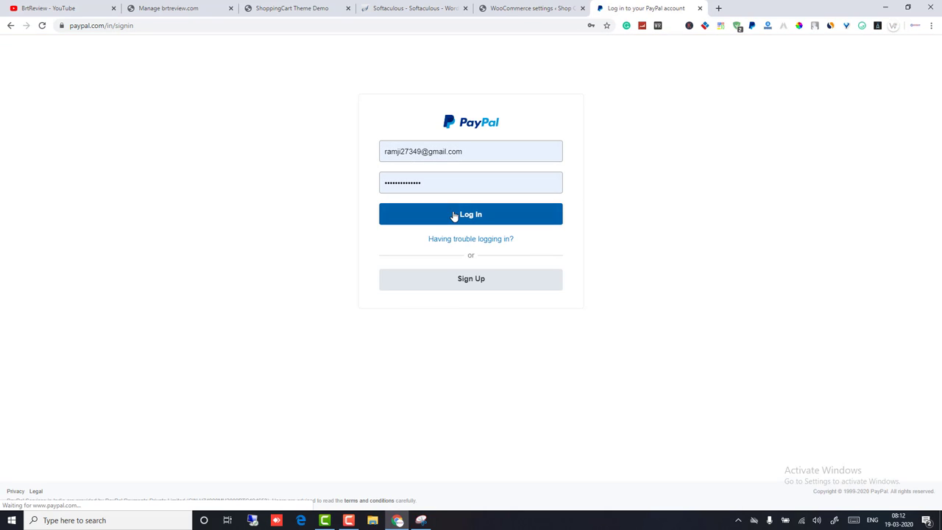
click(451, 215)
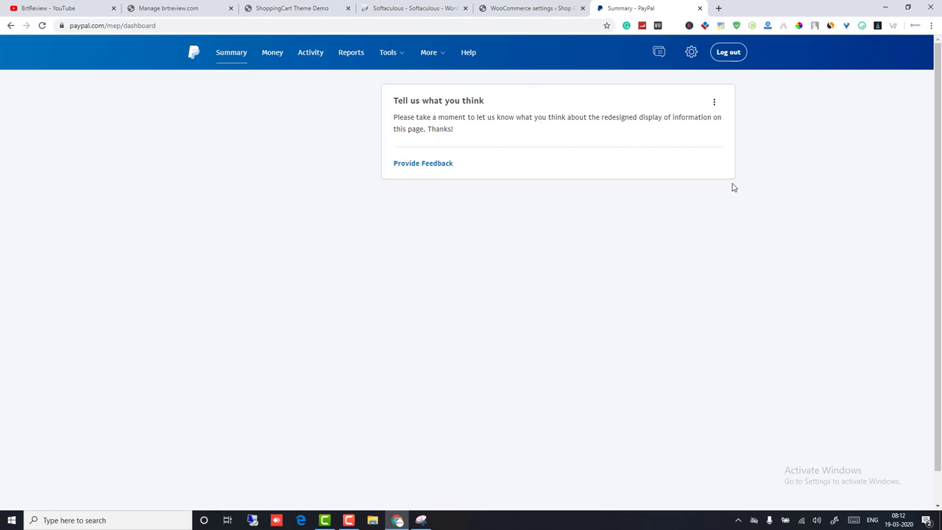
Go to PayPal's business tools and show the Integrate PayPal tools.
click(393, 55)
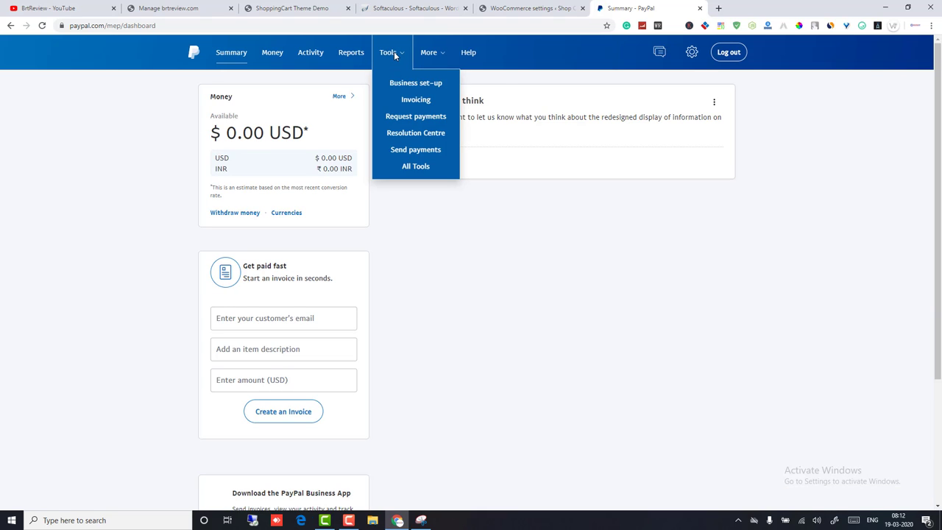
click(439, 55)
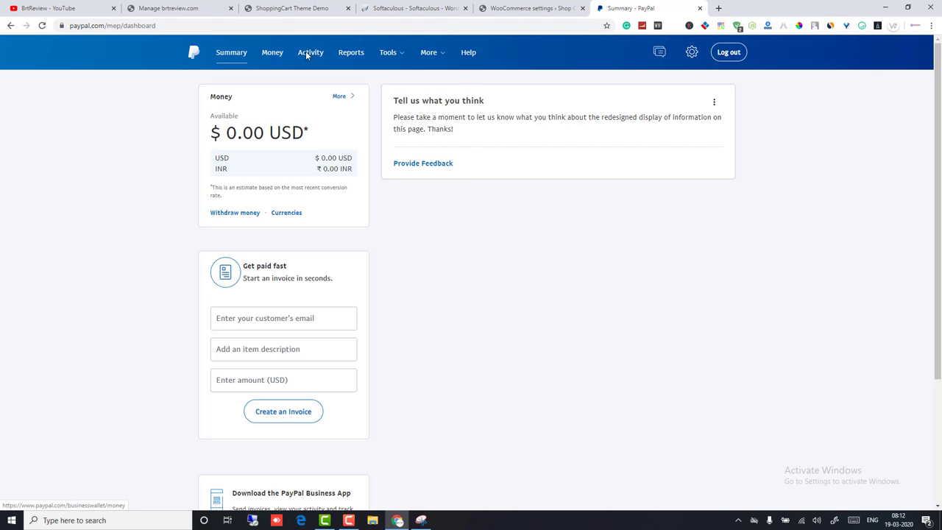
mouse_move(381, 53)
click(407, 82)
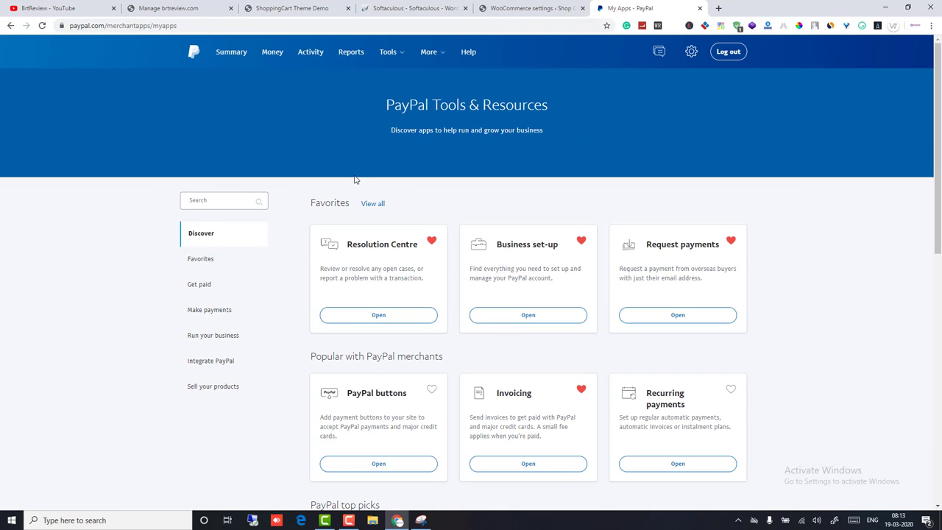
scroll(350, 188, down, 2)
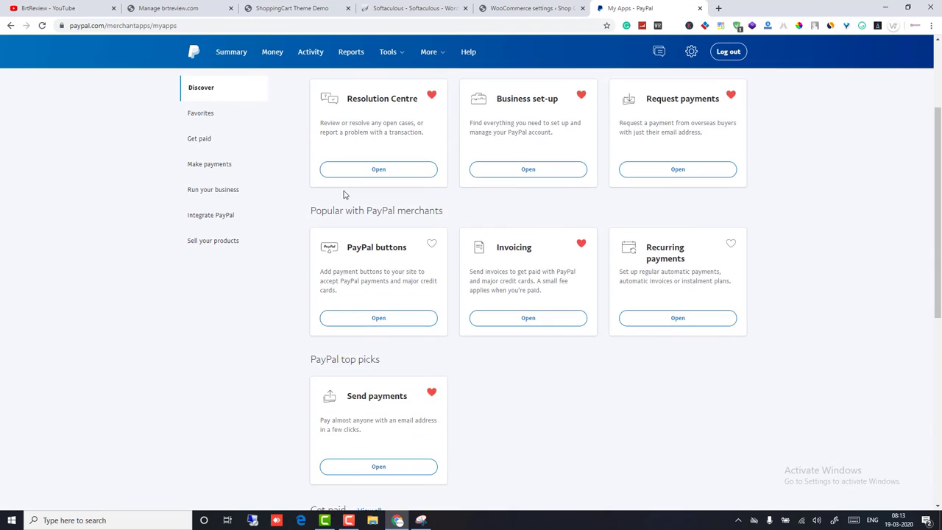
click(207, 215)
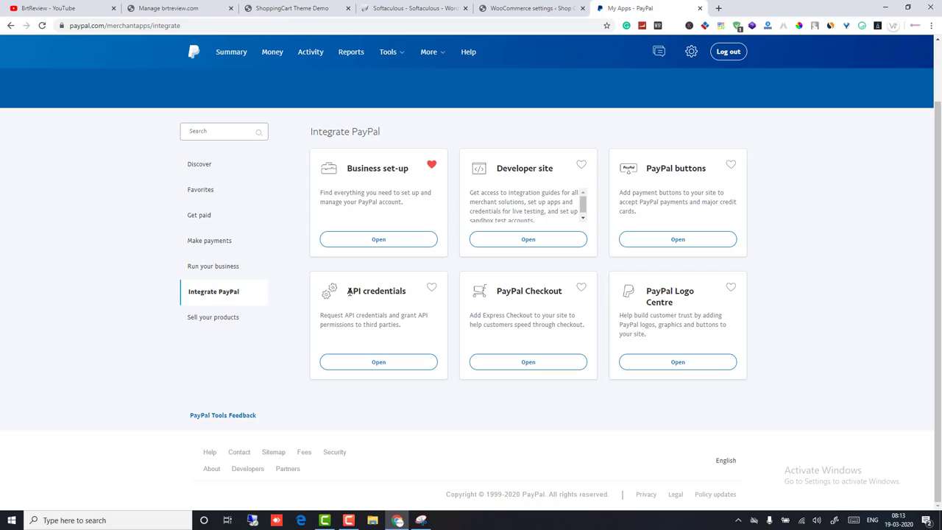
Open API credentials and manage the classic NVP/SOAP API credentials.
drag(349, 291, 403, 292)
click(415, 295)
click(360, 364)
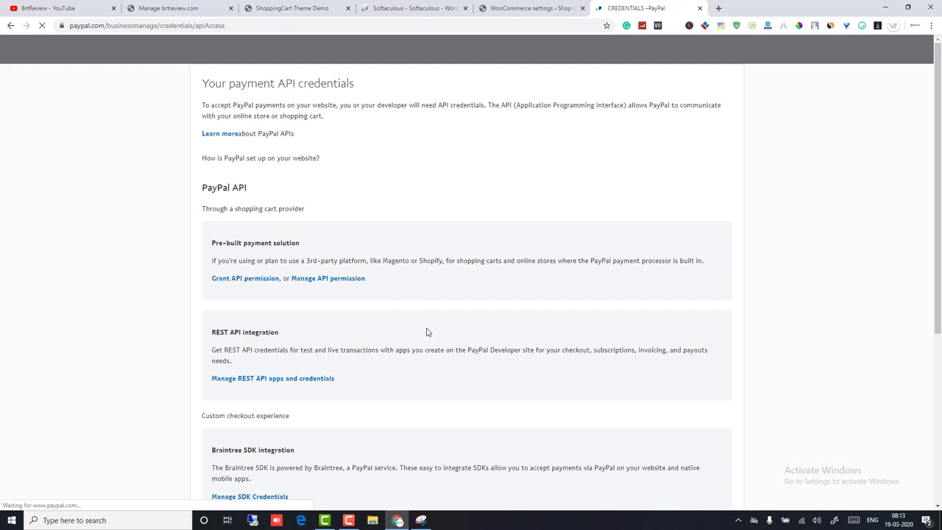
scroll(417, 242, down, 5)
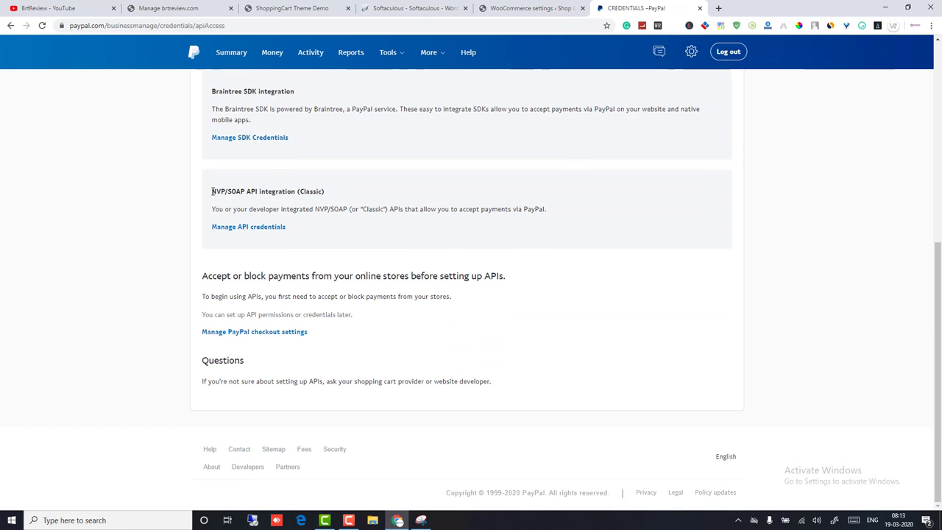
drag(213, 191, 362, 185)
click(370, 184)
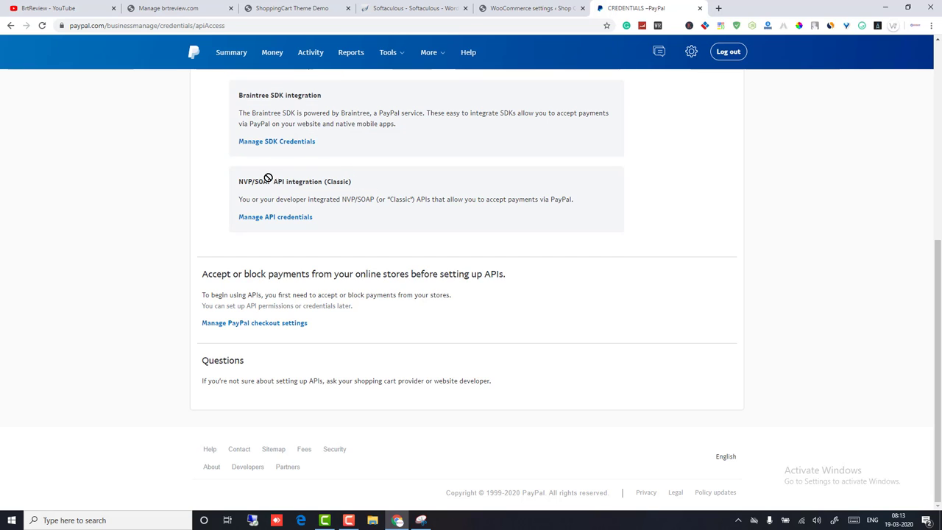
click(283, 220)
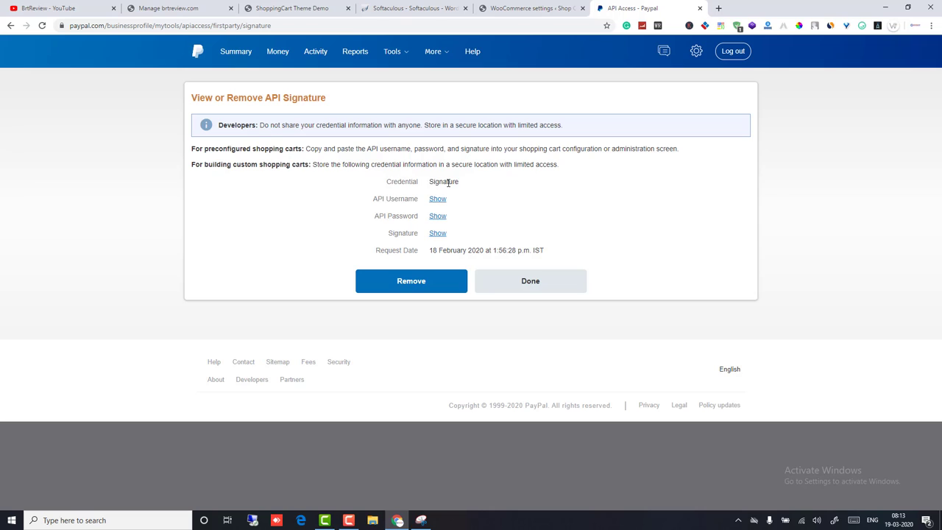
Copy the PayPal API username into the Live API Username field.
click(437, 200)
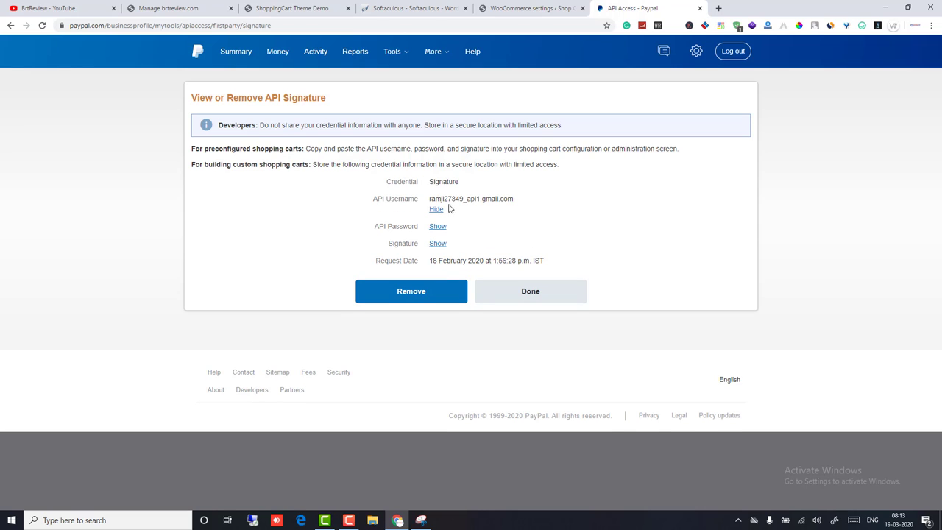
drag(446, 199, 520, 203)
key(ctrl+c)
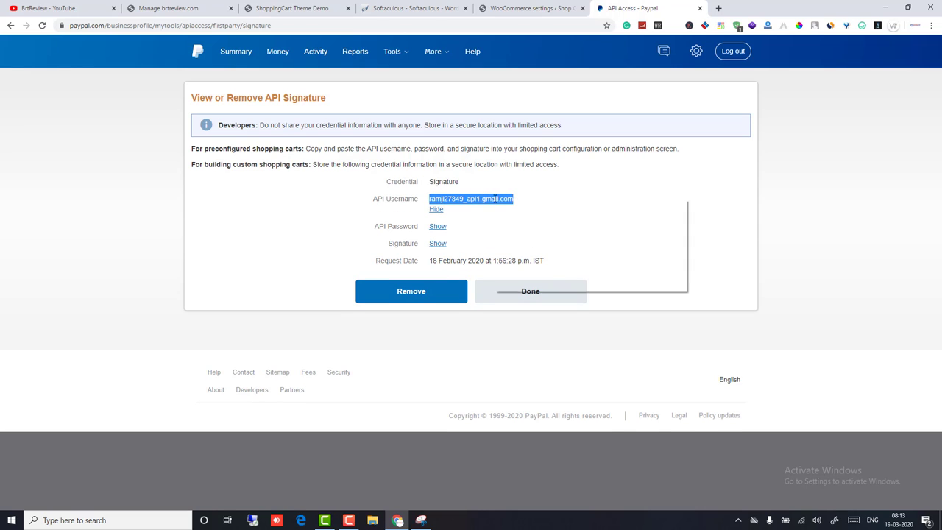
click(526, 8)
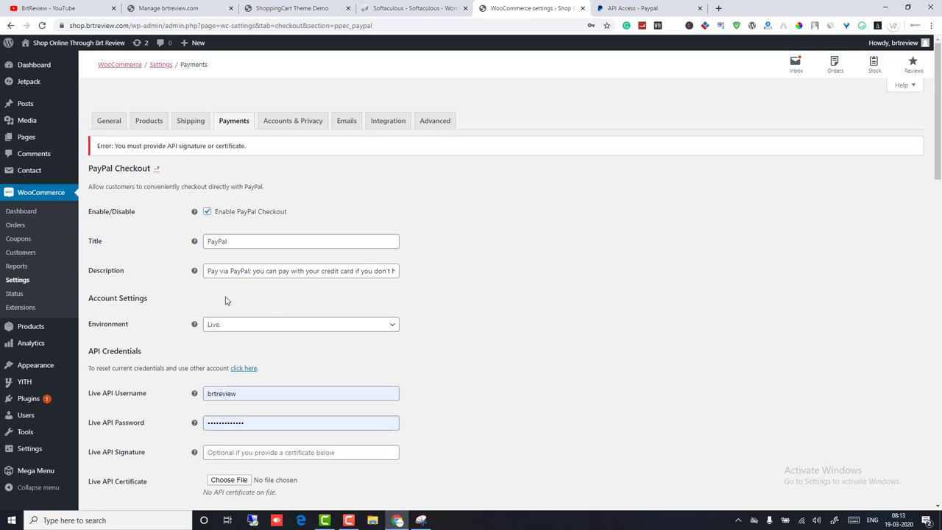
scroll(205, 314, down, 2)
double_click(248, 296)
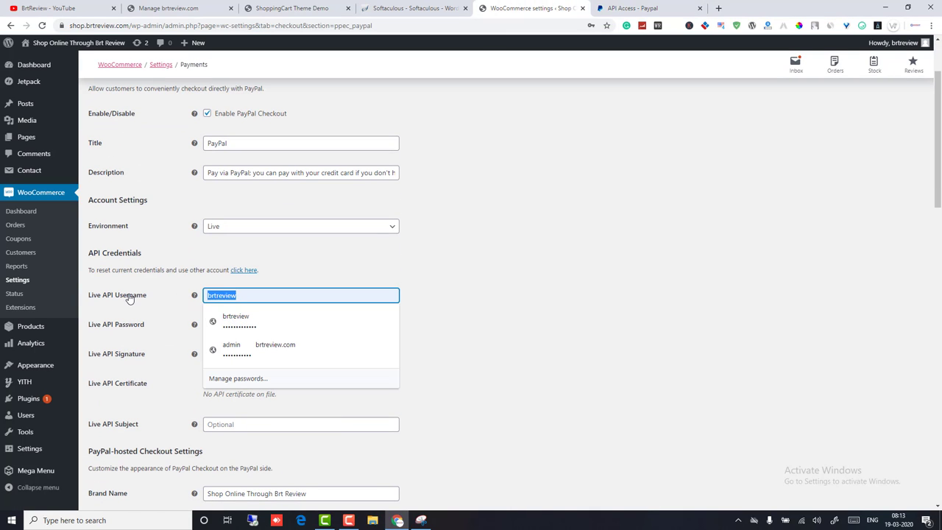
key(BackSpace)
key(ctrl+v)
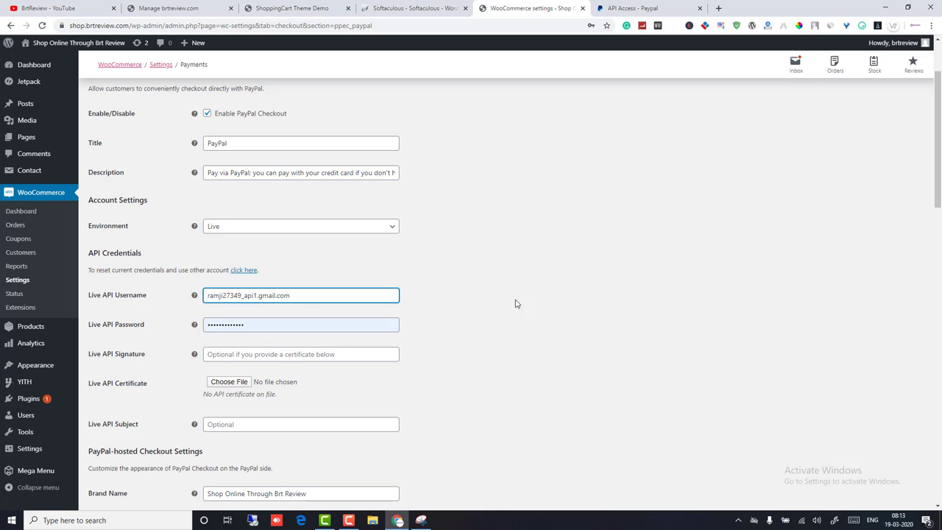
click(517, 303)
Copy the PayPal API password into the Live API Password field.
click(629, 9)
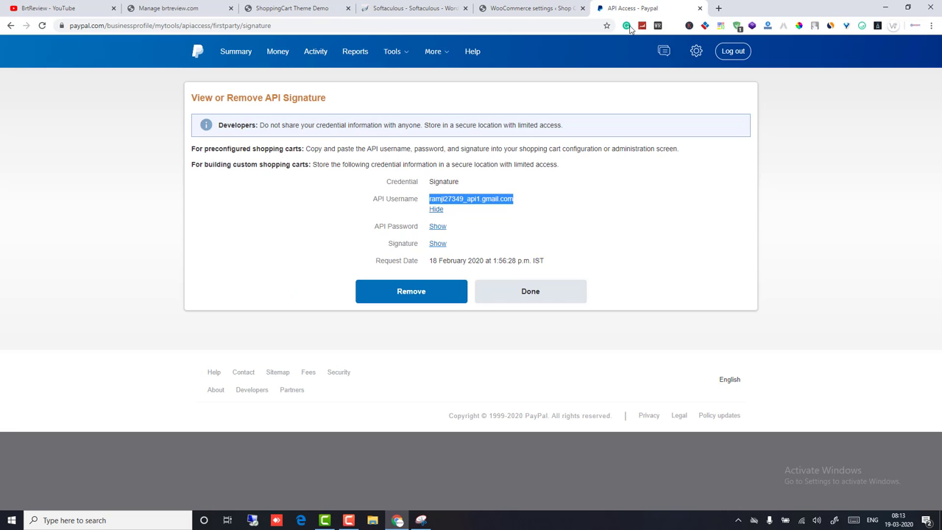
click(435, 227)
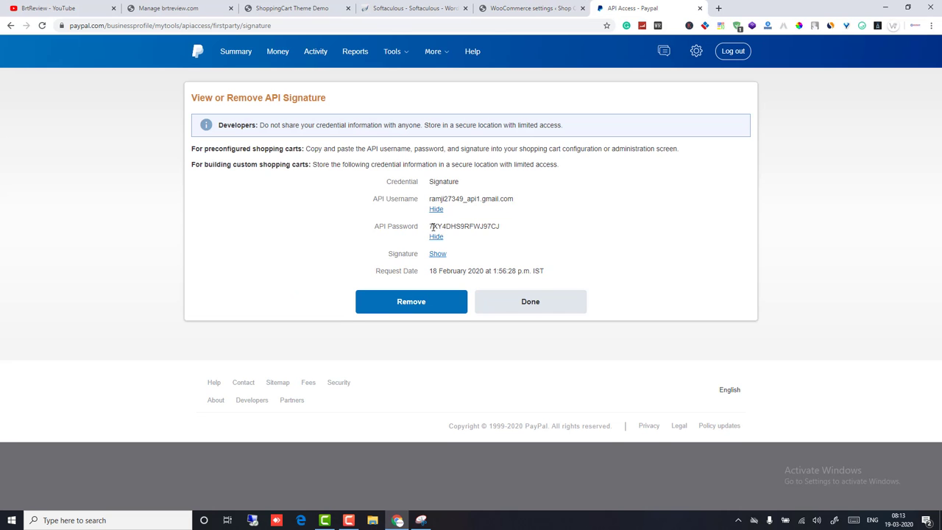
drag(430, 226, 491, 226)
right_click(491, 226)
click(508, 235)
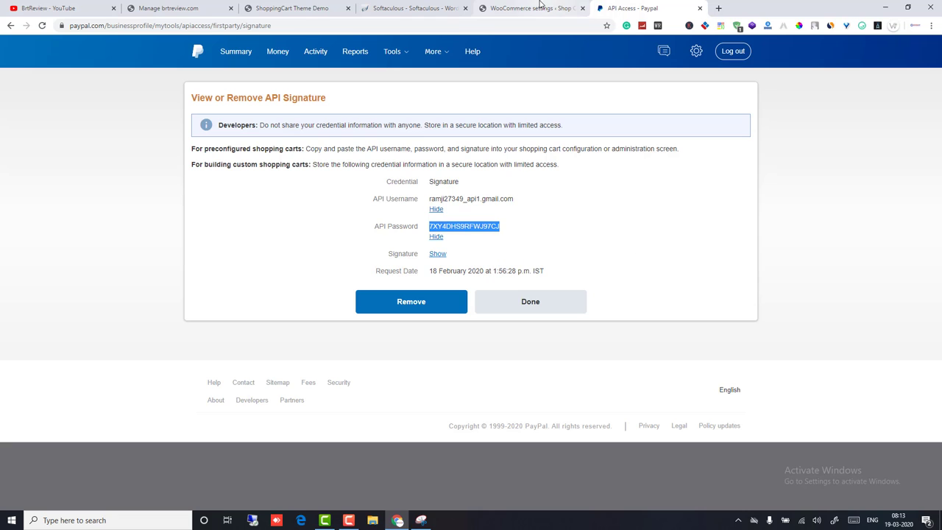
click(530, 8)
click(227, 324)
key(ctrl+a)
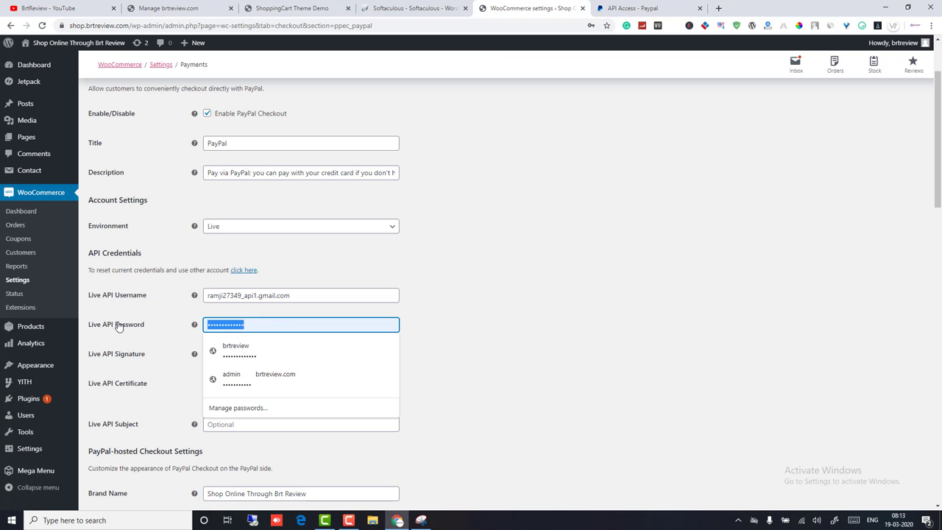
key(ctrl+v)
click(440, 324)
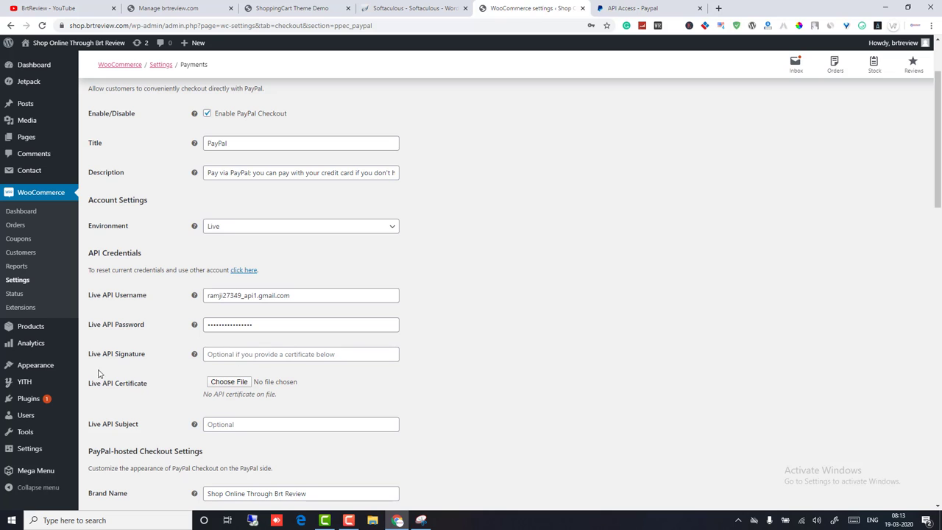
Paste the PayPal API signature into Live API Signature and save the settings.
click(625, 8)
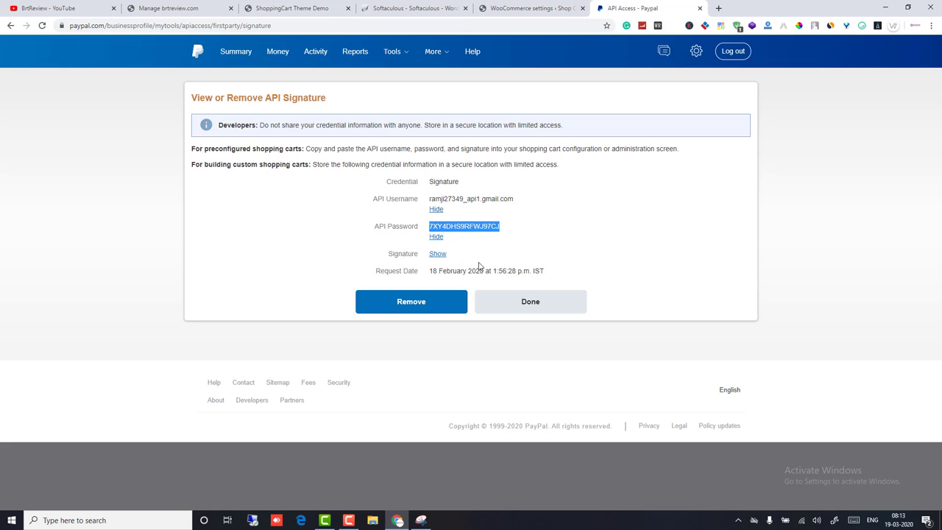
click(437, 254)
drag(434, 254, 654, 256)
right_click(655, 255)
click(662, 260)
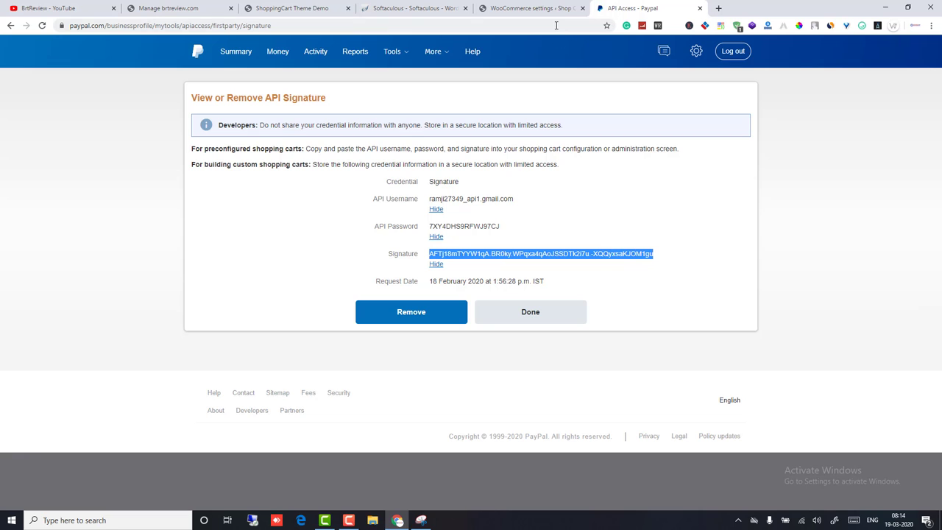
click(530, 8)
click(227, 354)
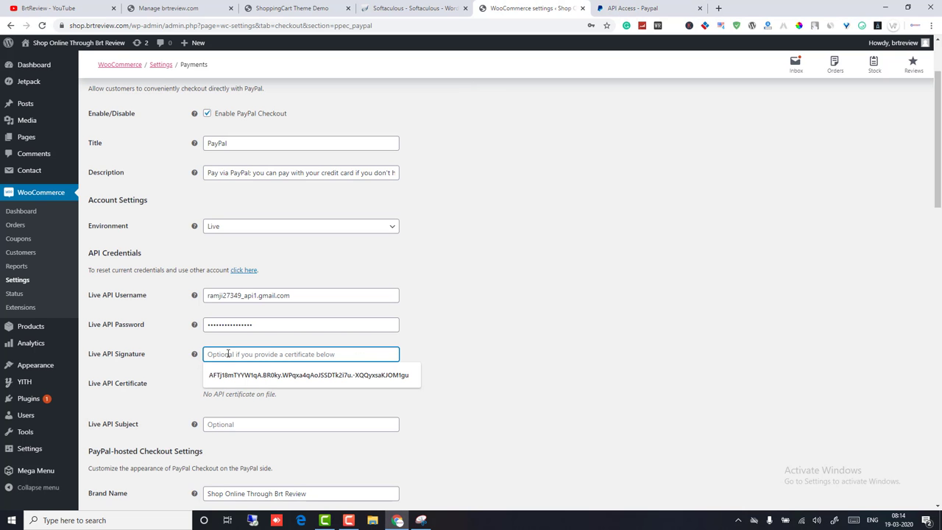
key(ctrl+v)
scroll(439, 369, down, 20)
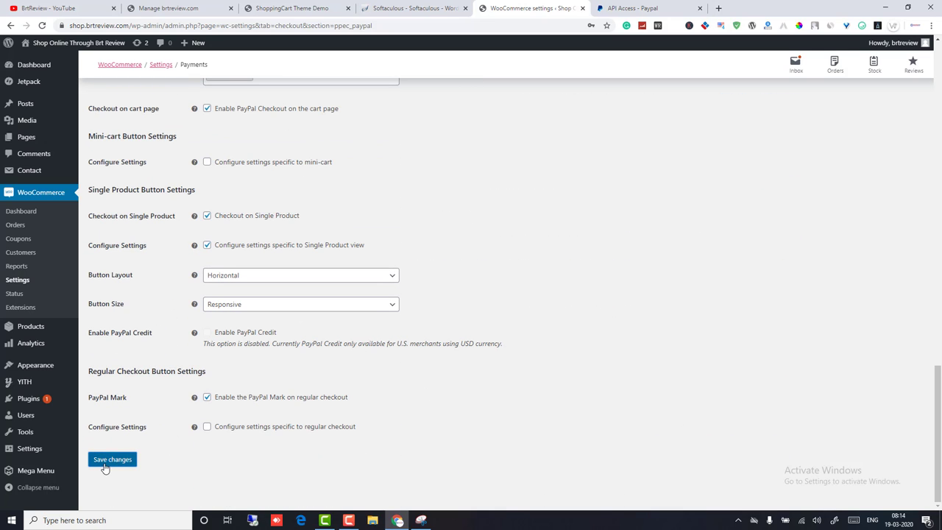
click(109, 461)
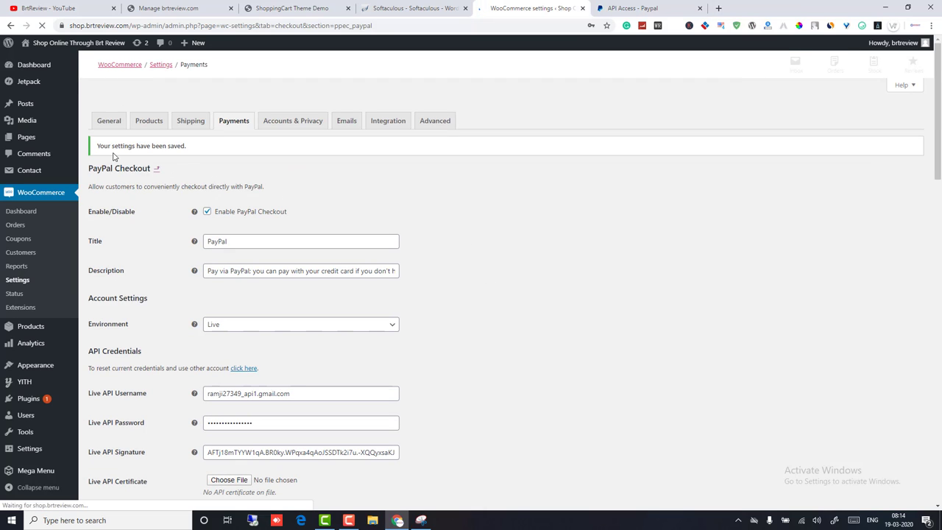
drag(96, 145, 199, 149)
Close the PayPal API credentials page.
click(200, 149)
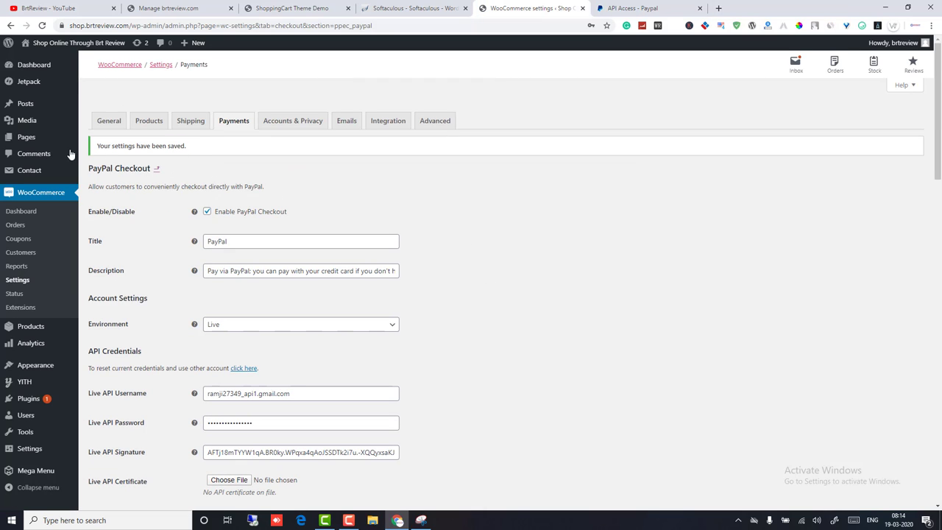
click(633, 8)
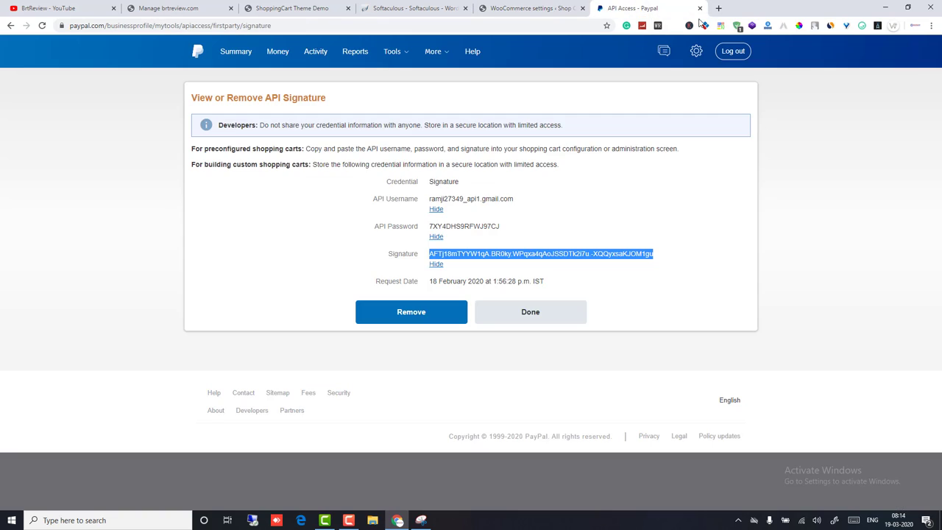
click(700, 9)
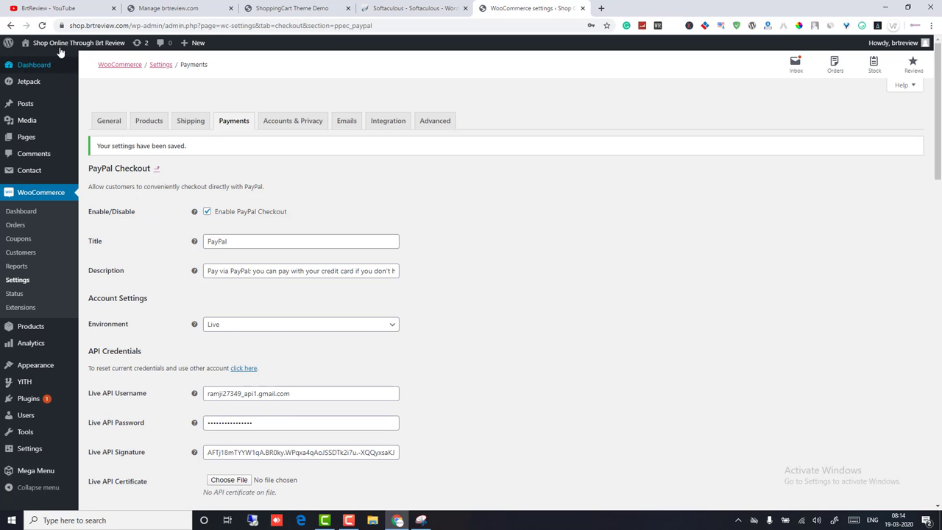
Open the site's front page in a new tab and view it.
mouse_move(40, 44)
right_click(34, 61)
click(57, 70)
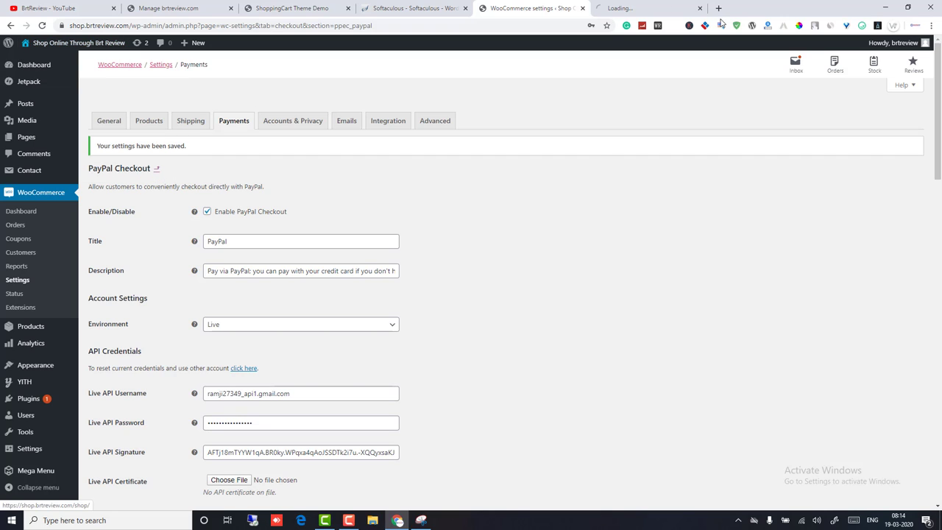
click(672, 6)
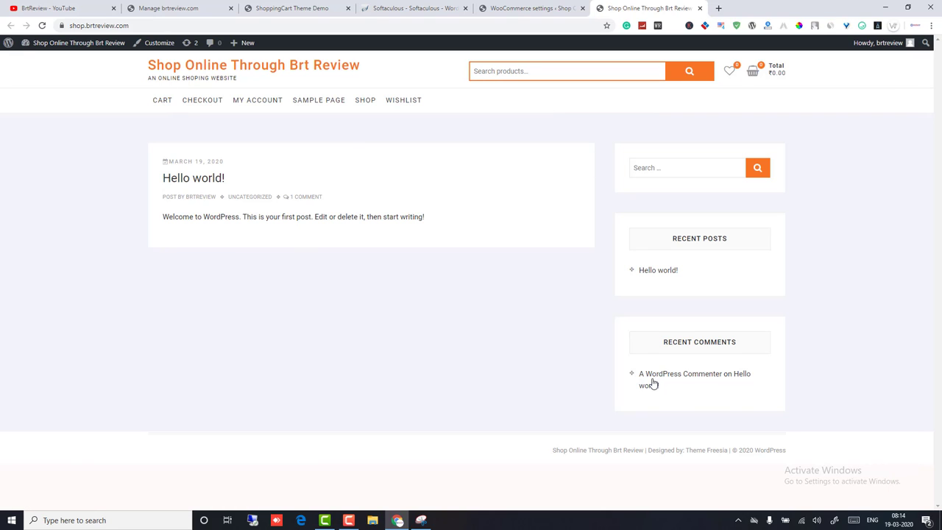
Open the store's Shop page from the WooCommerce settings and confirm it shows no products found.
click(533, 8)
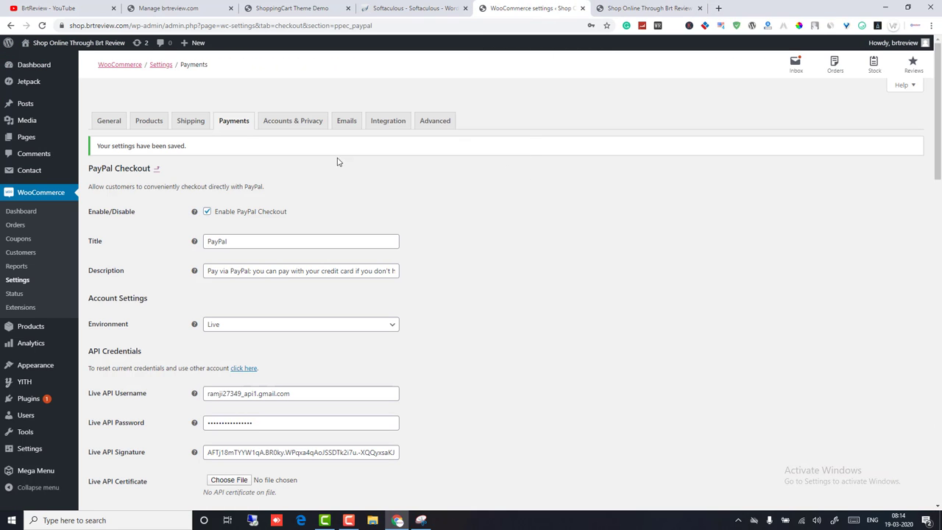
mouse_move(74, 42)
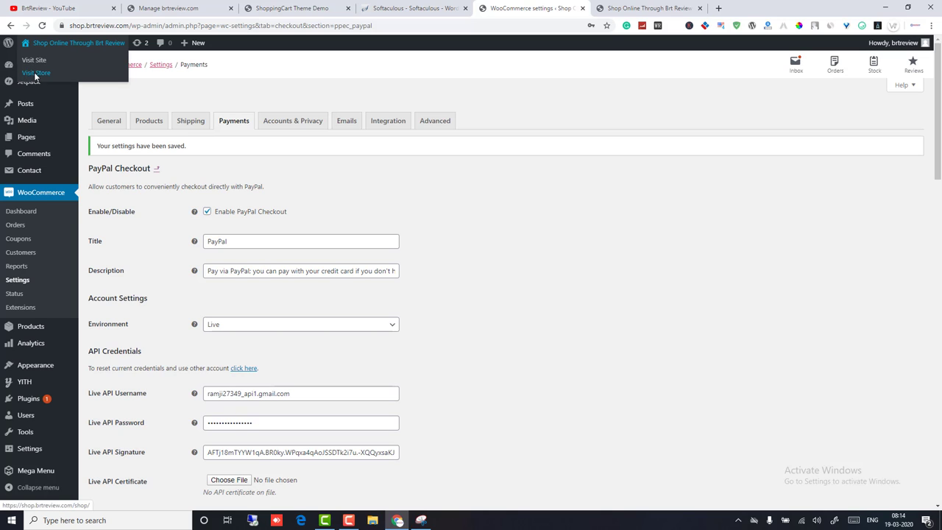
click(35, 73)
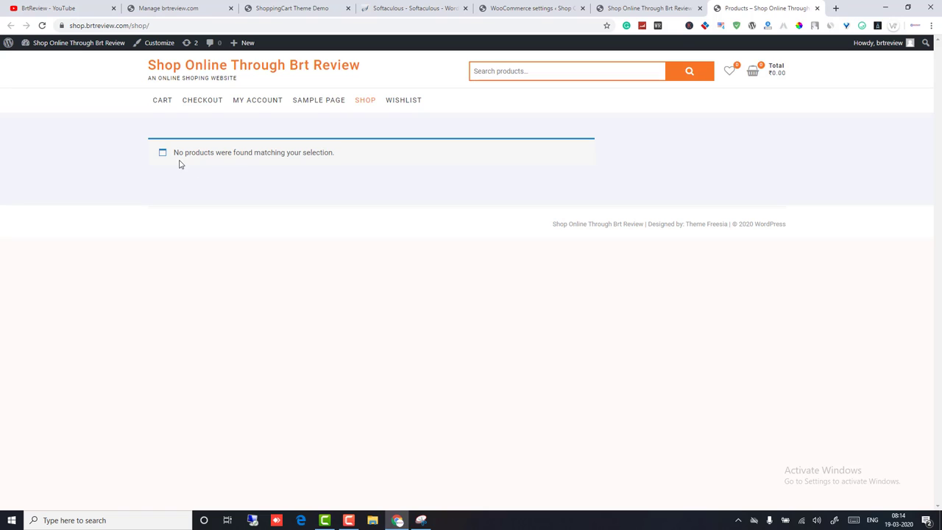
drag(174, 153, 341, 157)
click(399, 163)
mouse_move(754, 76)
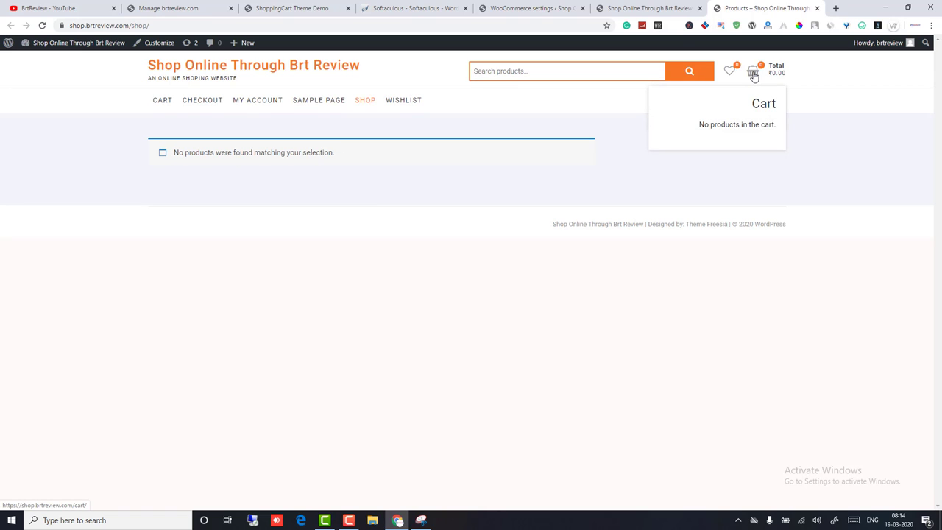
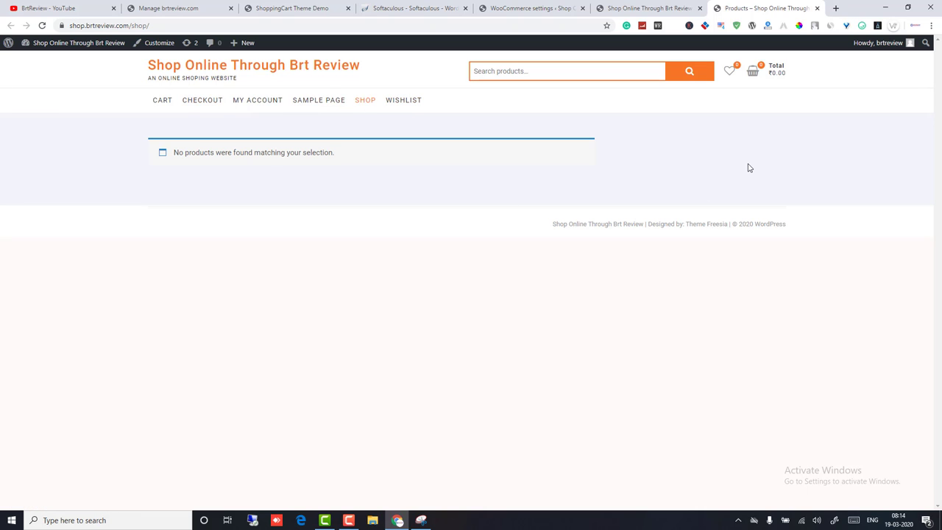
Go to Products > All Products in the WooCommerce admin.
click(627, 7)
click(529, 10)
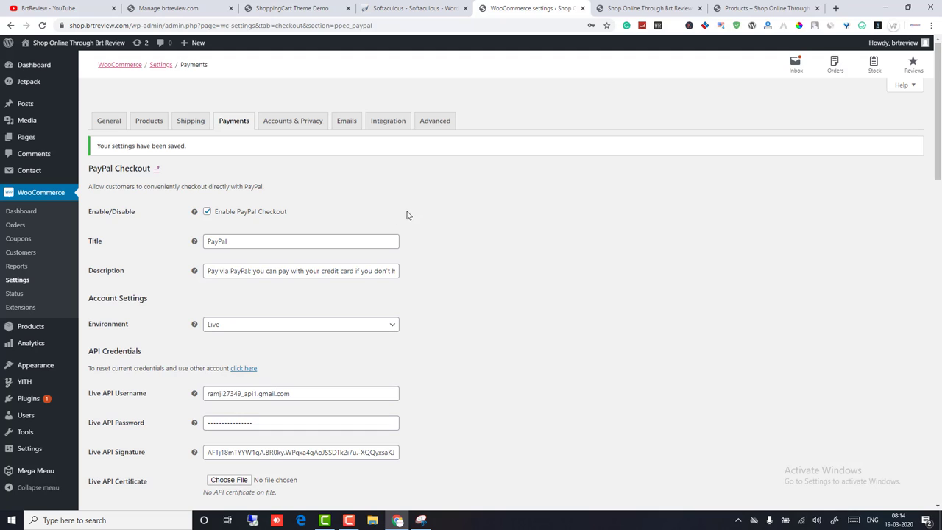
mouse_move(40, 332)
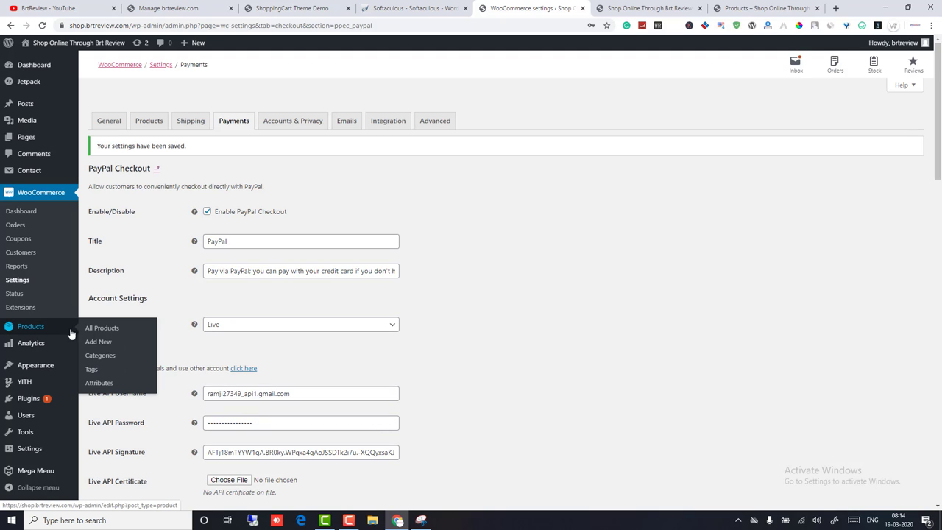
click(106, 333)
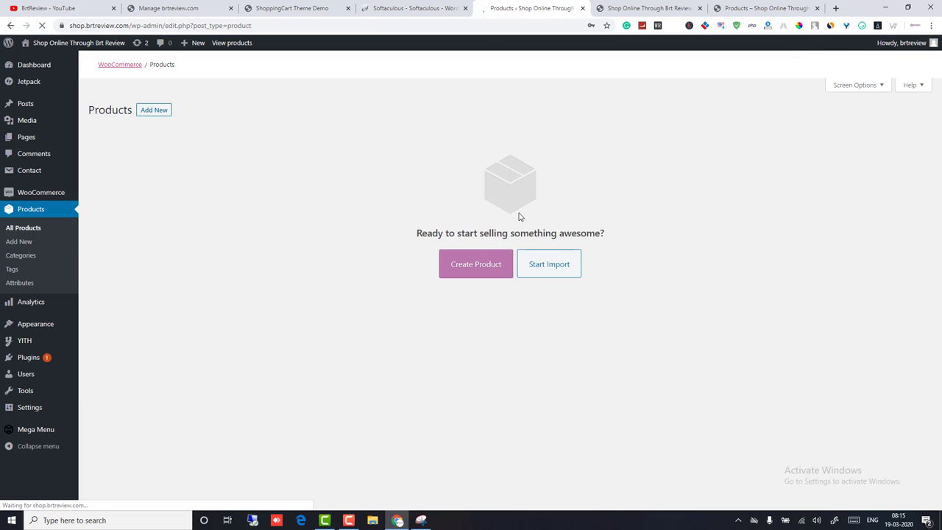
Create a new product and dismiss the Product name tutorial tip.
click(466, 268)
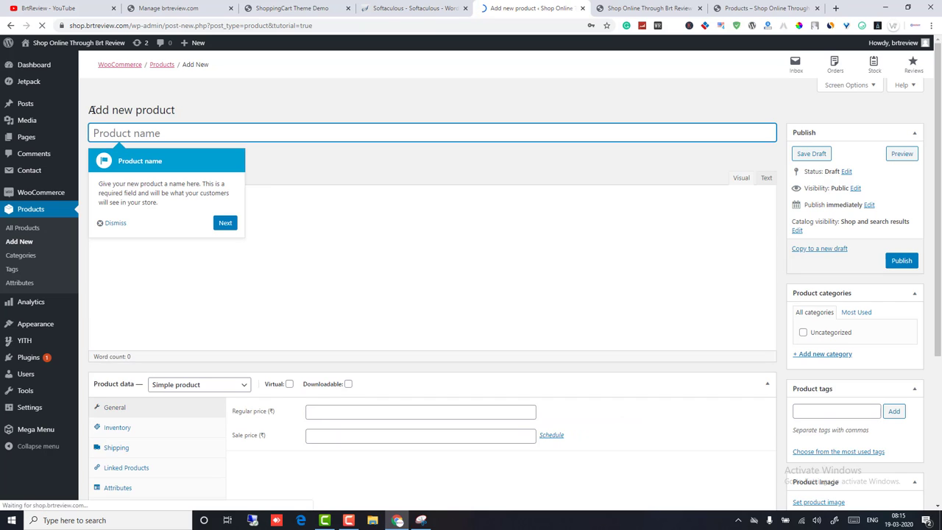
drag(91, 109, 183, 116)
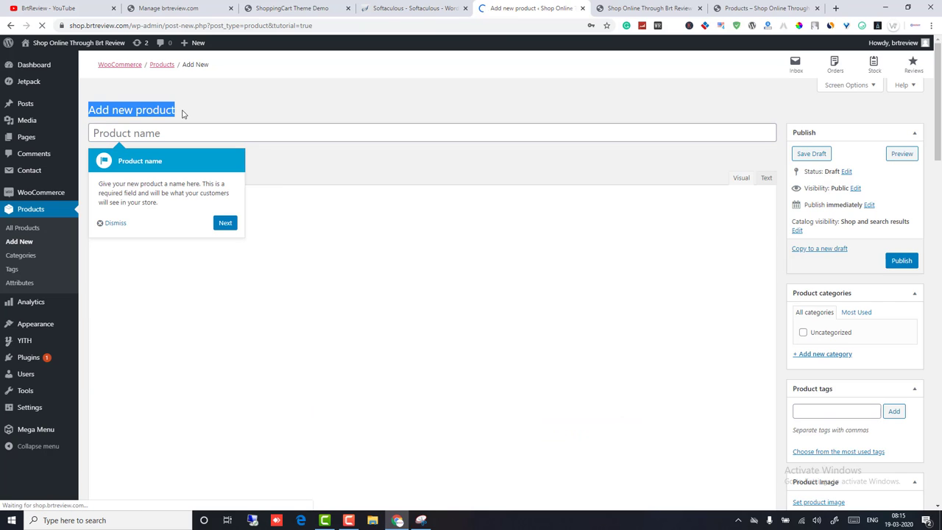
click(114, 223)
click(127, 134)
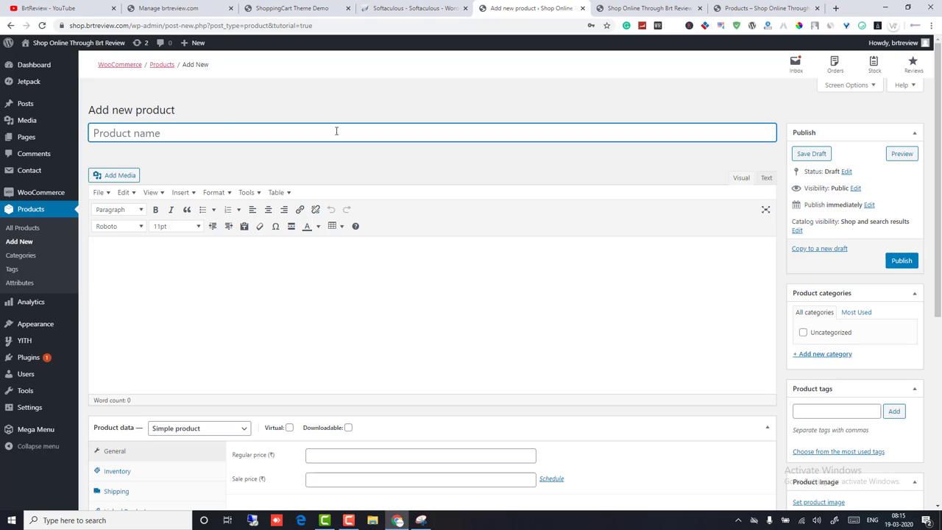
Open amazon.in in a new browser tab.
click(835, 8)
text(amazon.in)
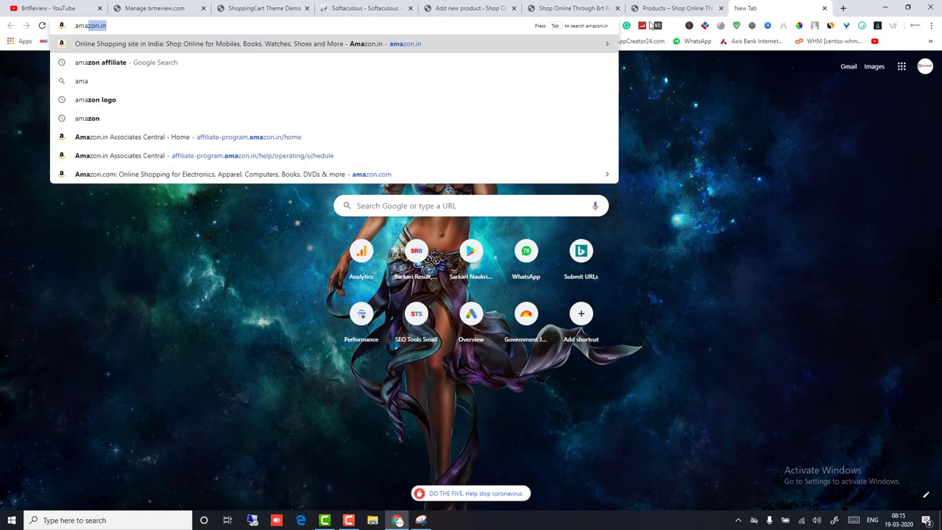
key(Return)
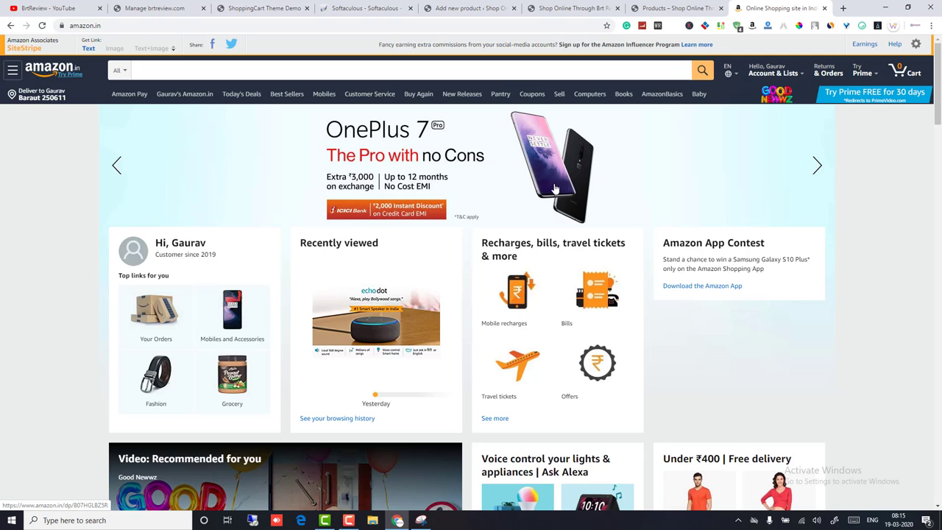
scroll(553, 187, down, 4)
scroll(555, 199, down, 3)
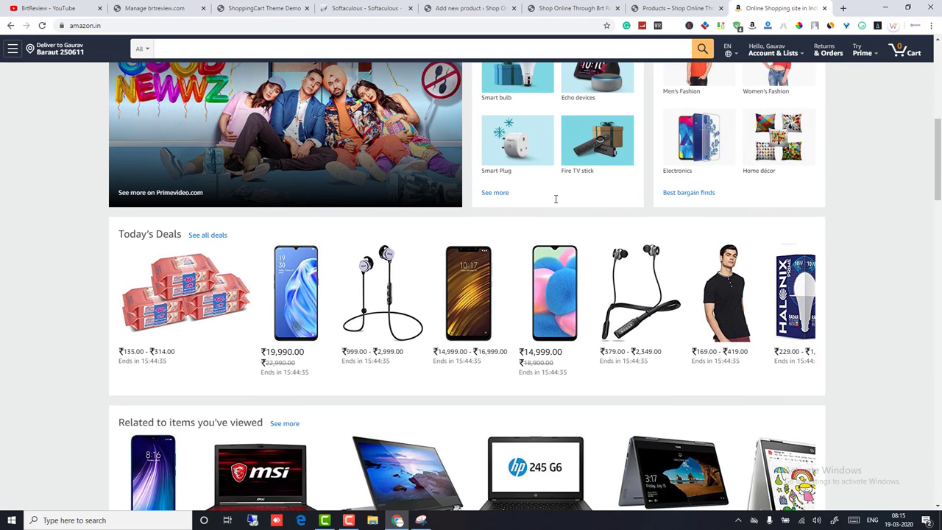
Open the Unicorn White Oppo F15 deal page and copy its full product title.
click(323, 283)
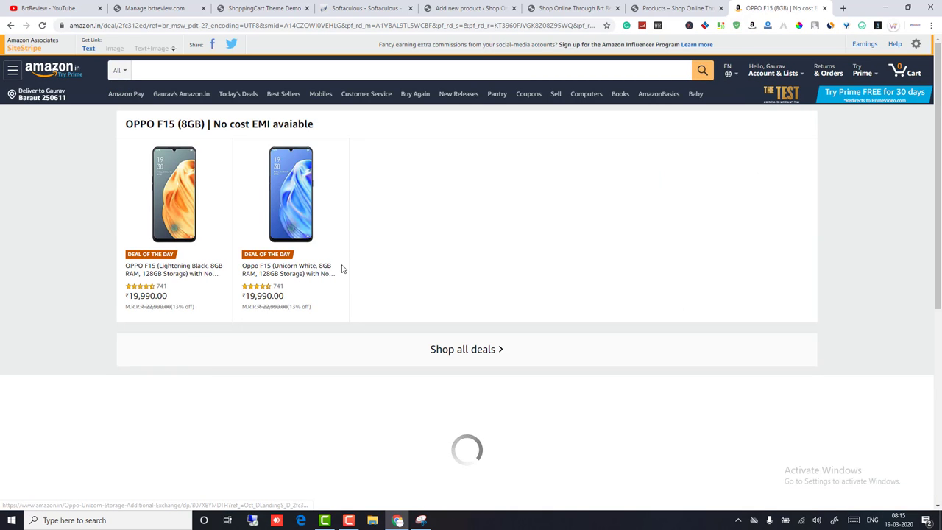
click(301, 206)
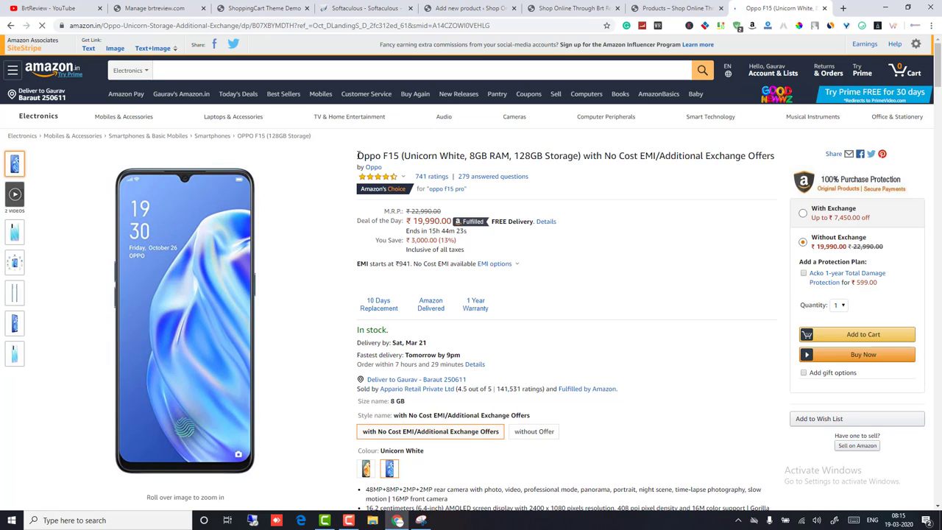
drag(357, 156, 765, 160)
key(ctrl+c)
right_click(767, 162)
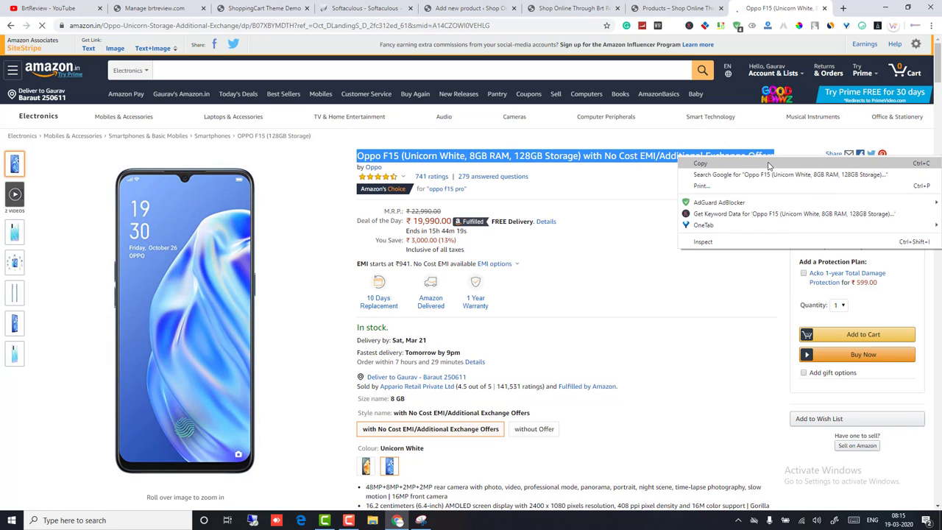
click(655, 168)
click(657, 8)
Paste the copied Oppo F15 title as the product name.
click(570, 8)
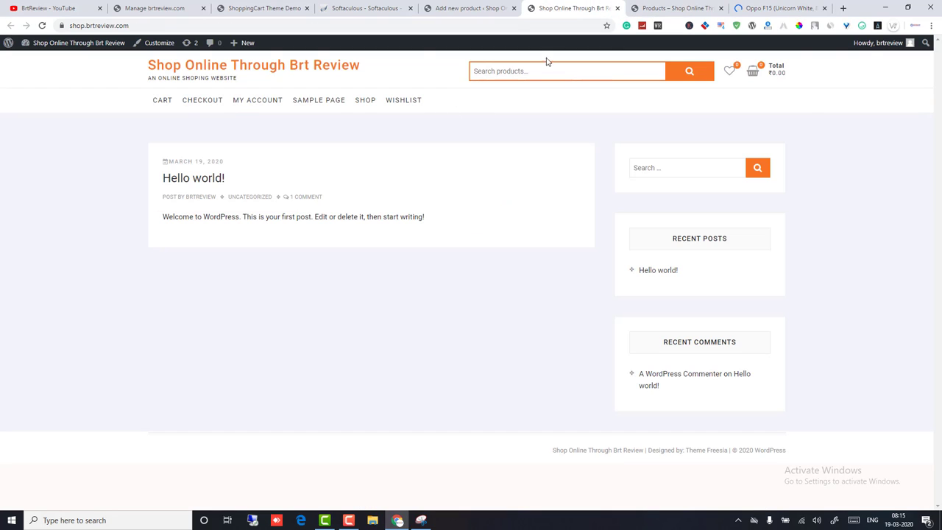
key(ctrl+shift+Tab)
key(ctrl+v)
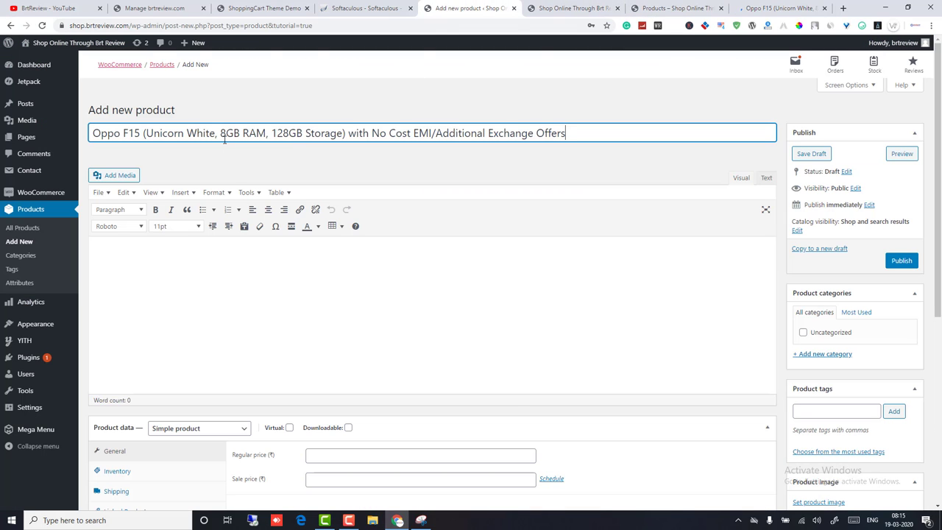
Paste the title into the description and format it as Heading 1.
click(322, 261)
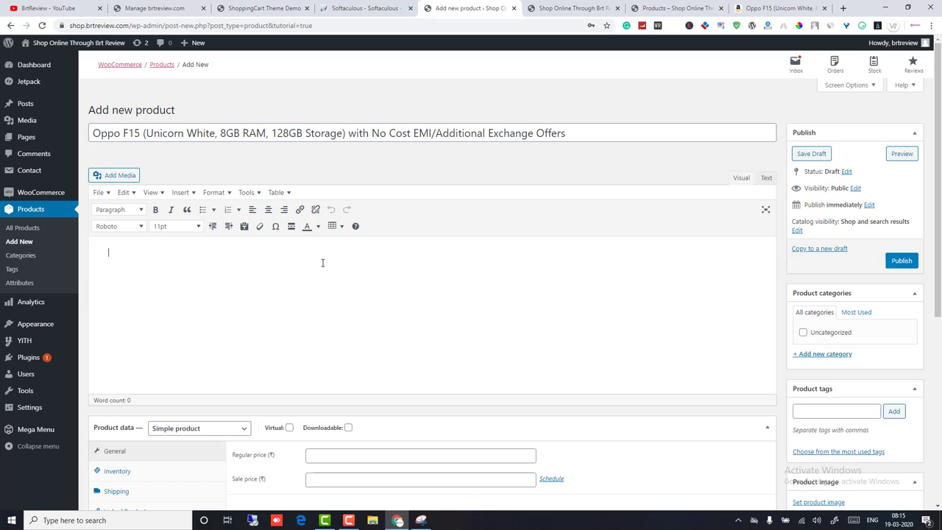
key(ctrl+v)
drag(231, 295, 109, 254)
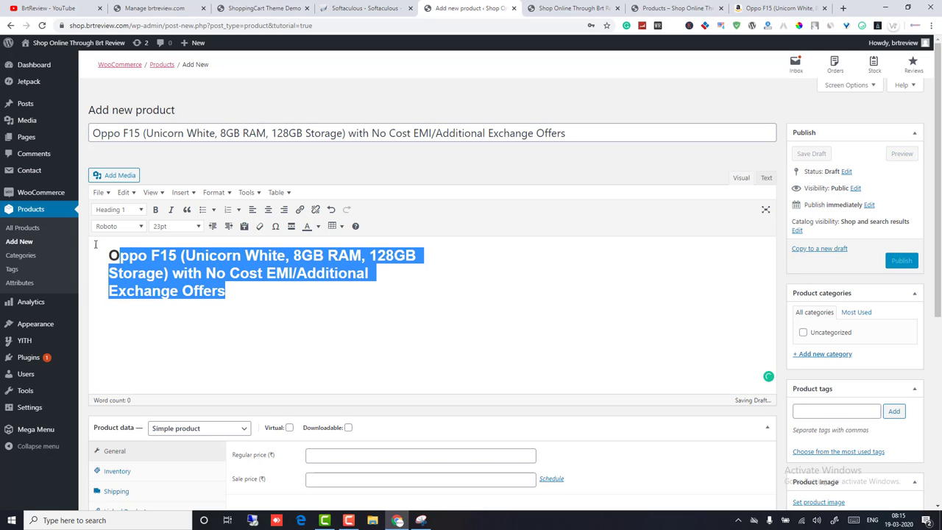
click(123, 209)
click(124, 248)
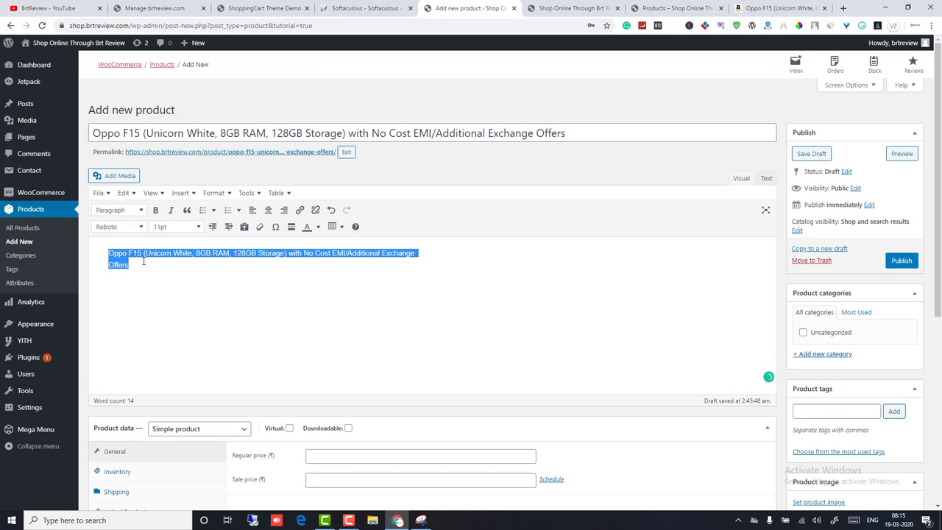
click(117, 210)
click(133, 244)
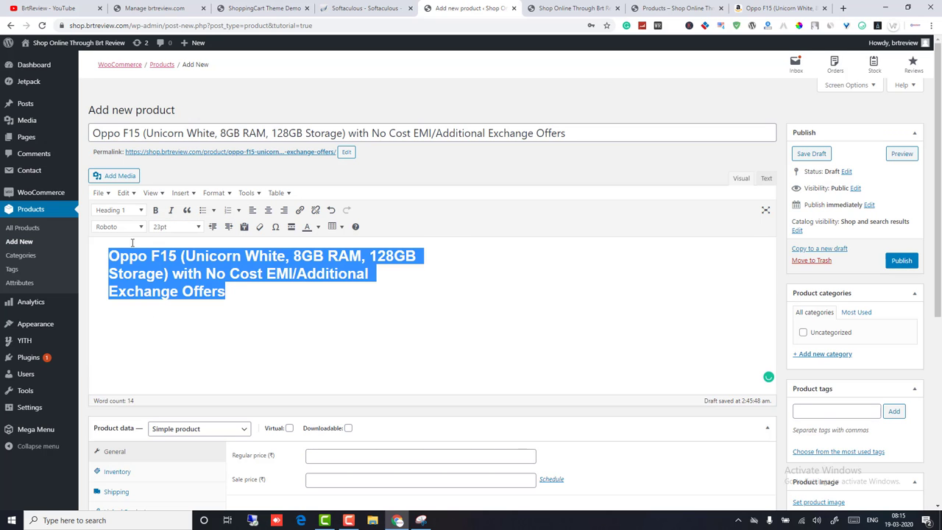
click(237, 294)
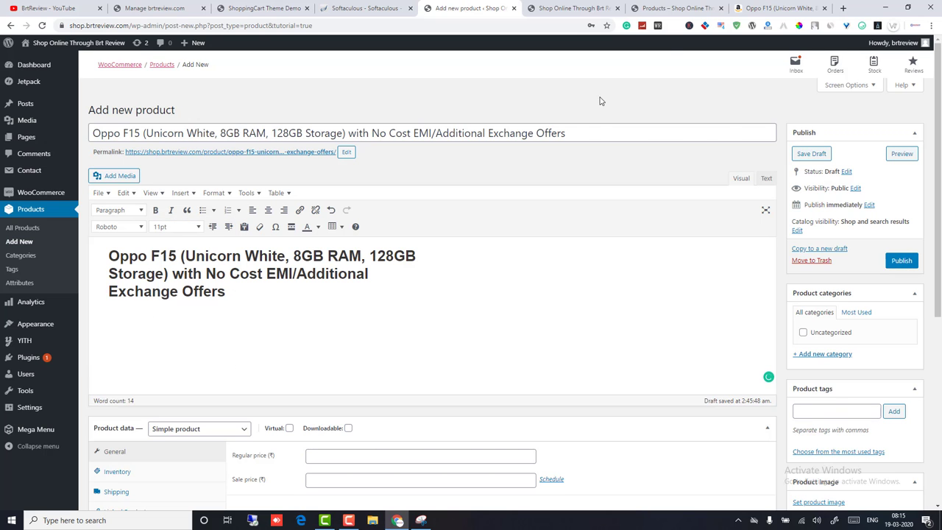
click(762, 6)
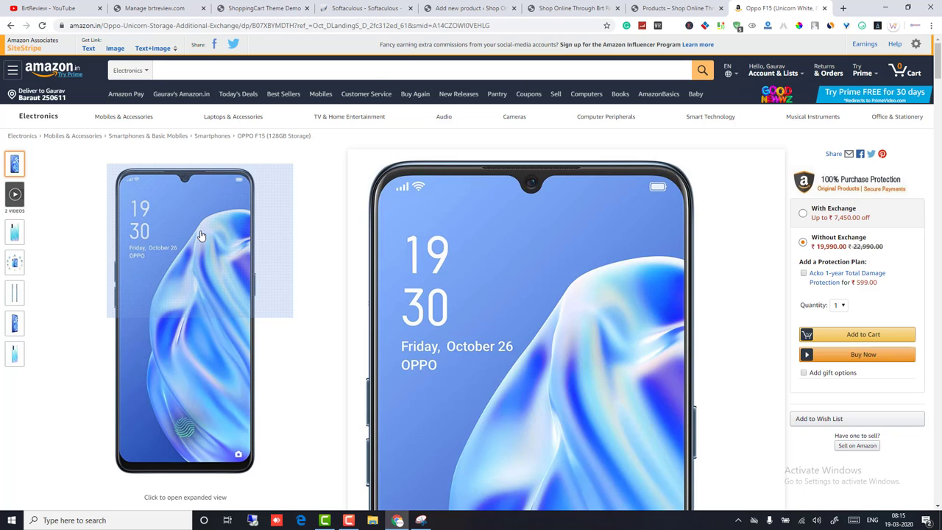
Save the Oppo F15 main image as 61imtbccqsL._SL1500_.jpg.
click(200, 235)
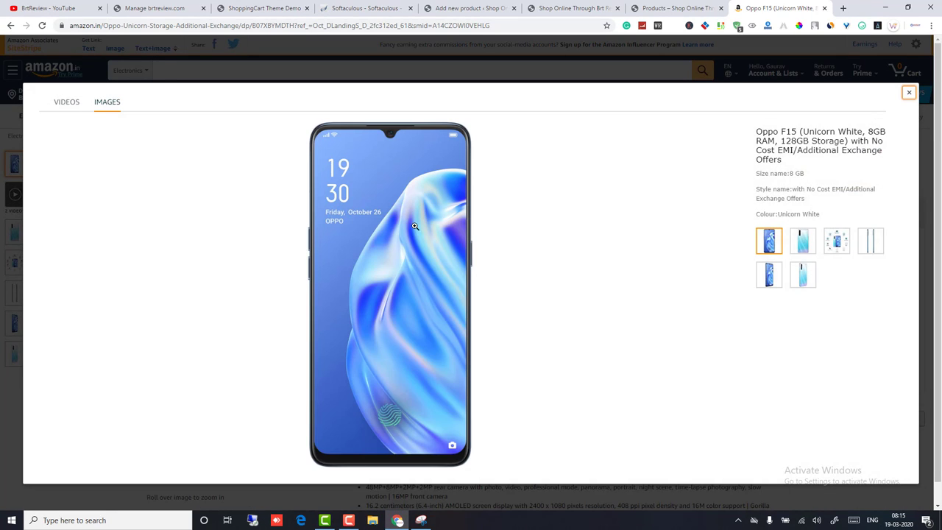
right_click(399, 221)
click(419, 241)
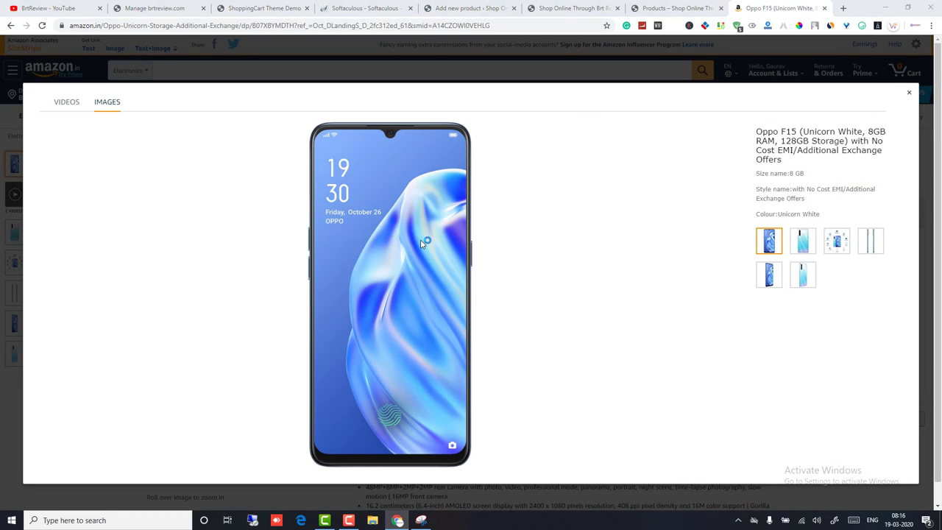
click(500, 444)
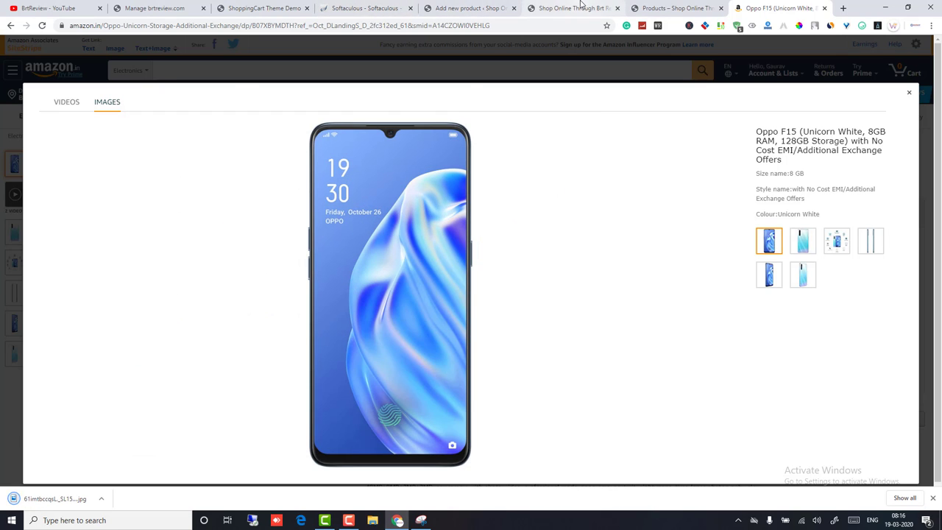
click(461, 7)
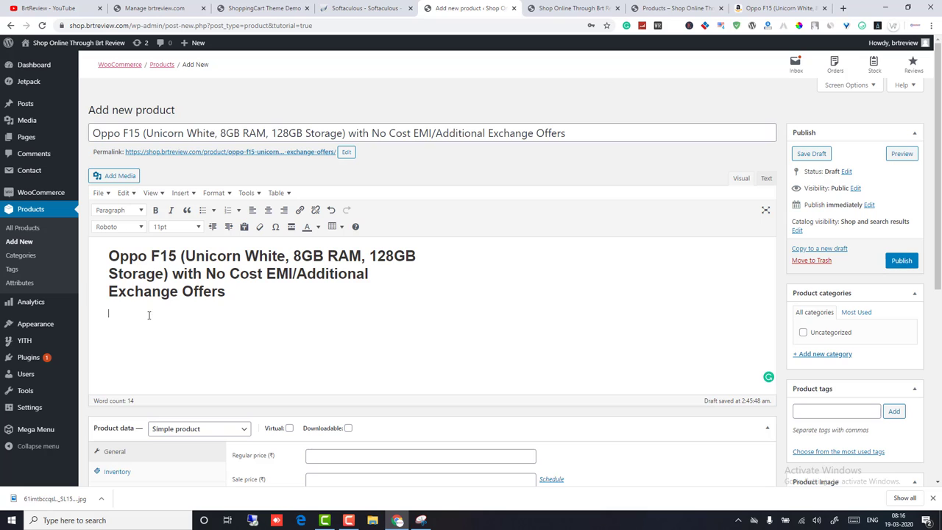
Upload the downloaded front-view Oppo F15 image through the Product image chooser.
scroll(877, 439, down, 3)
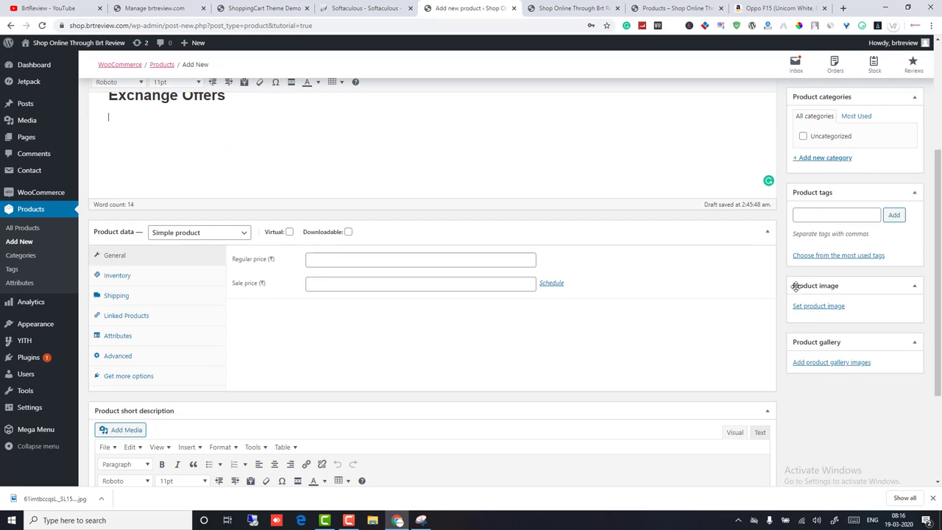
click(830, 311)
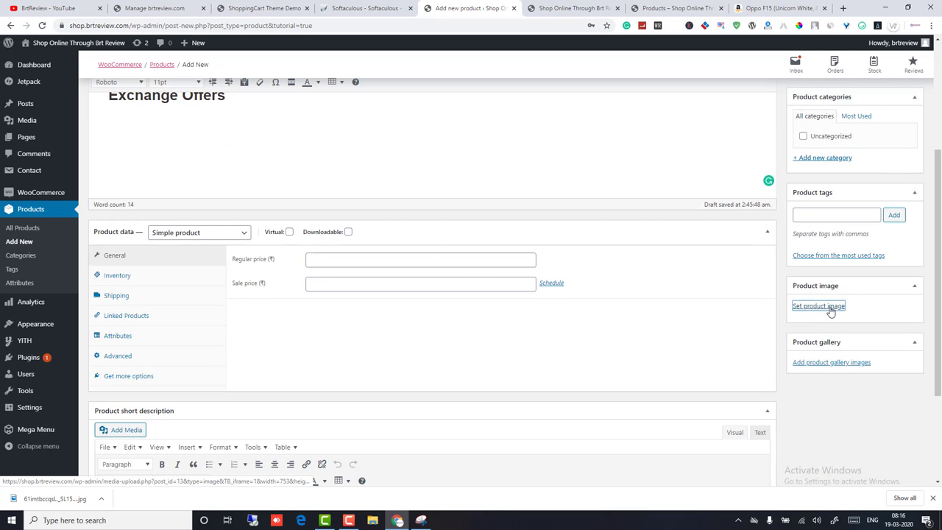
click(466, 252)
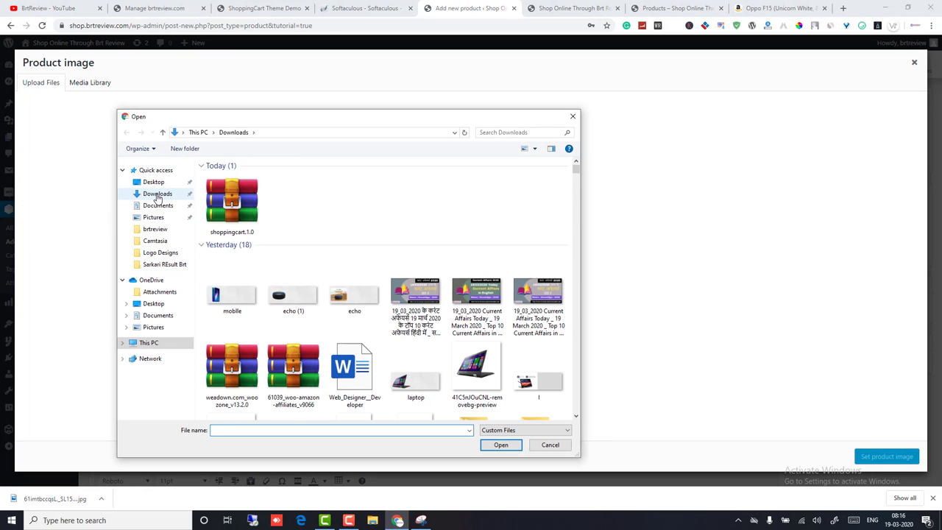
click(157, 195)
scroll(374, 311, down, 1)
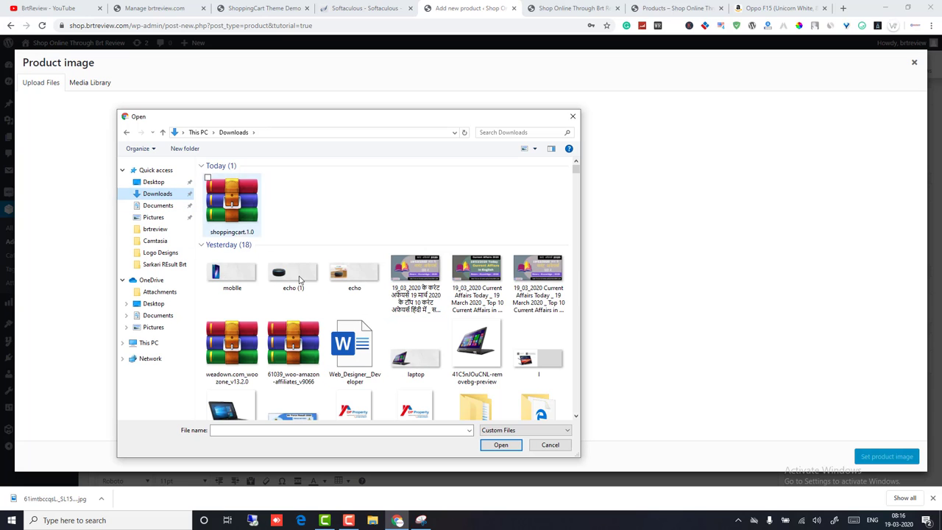
click(157, 184)
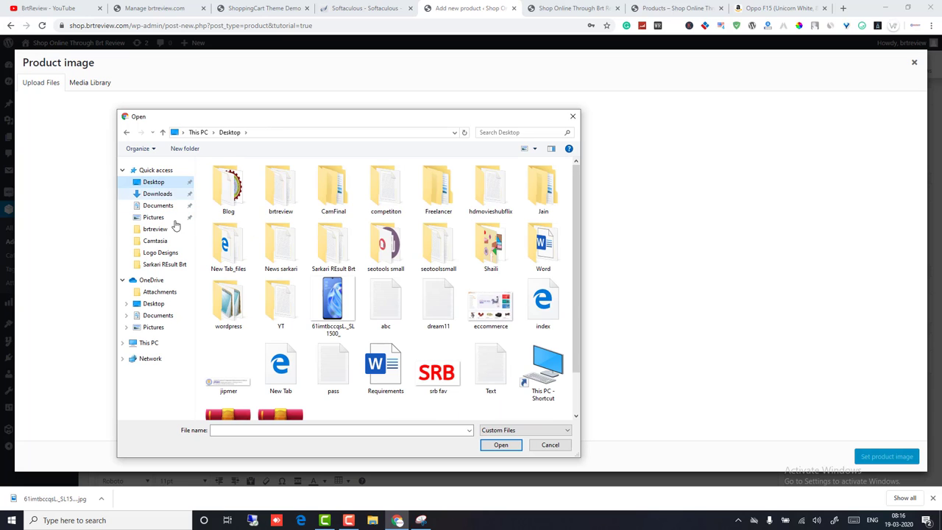
scroll(332, 327, down, 1)
scroll(332, 327, up, 1)
double_click(332, 306)
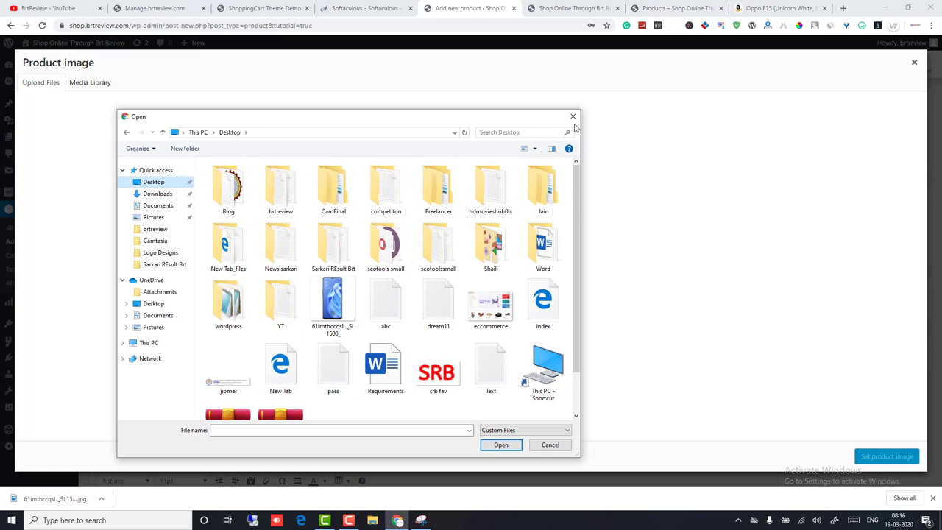
drag(46, 500, 510, 266)
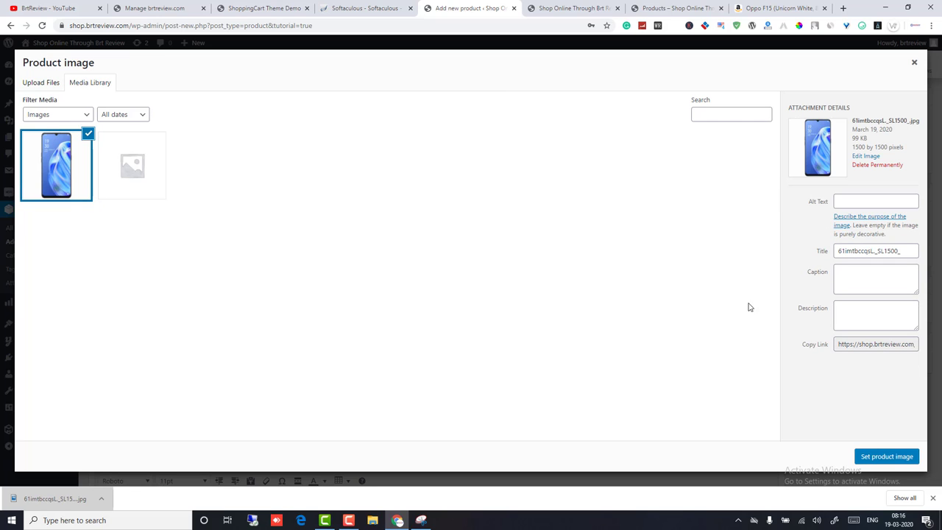
Give the image alt text "mobile" and set it as the product image.
click(856, 202)
text(mobile)
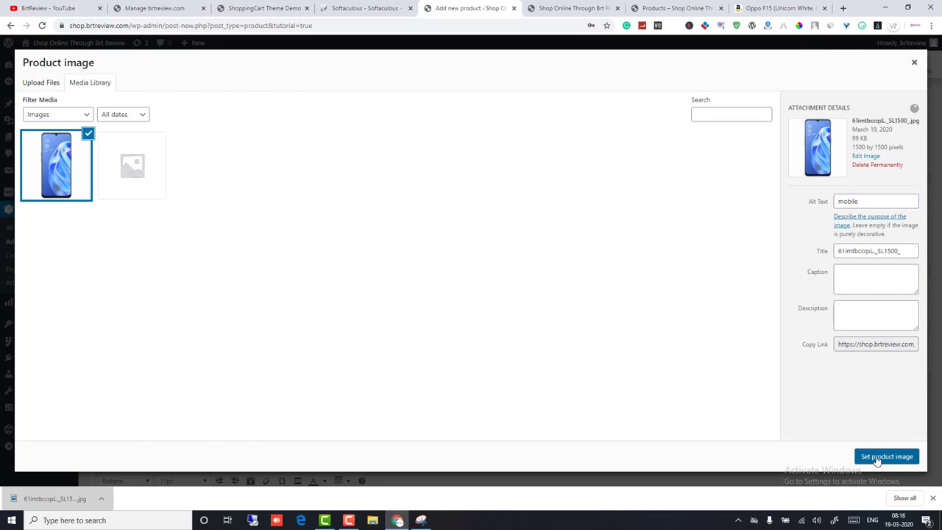
click(876, 456)
scroll(850, 336, down, 2)
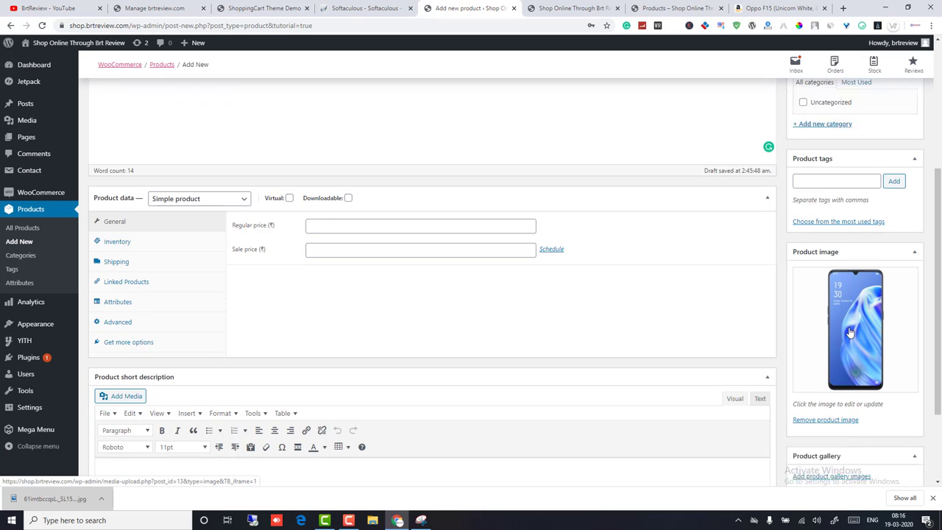
Save the back-view phone image as 71XVGArGqFL._SL1500_.jpg.
scroll(850, 287, down, 1)
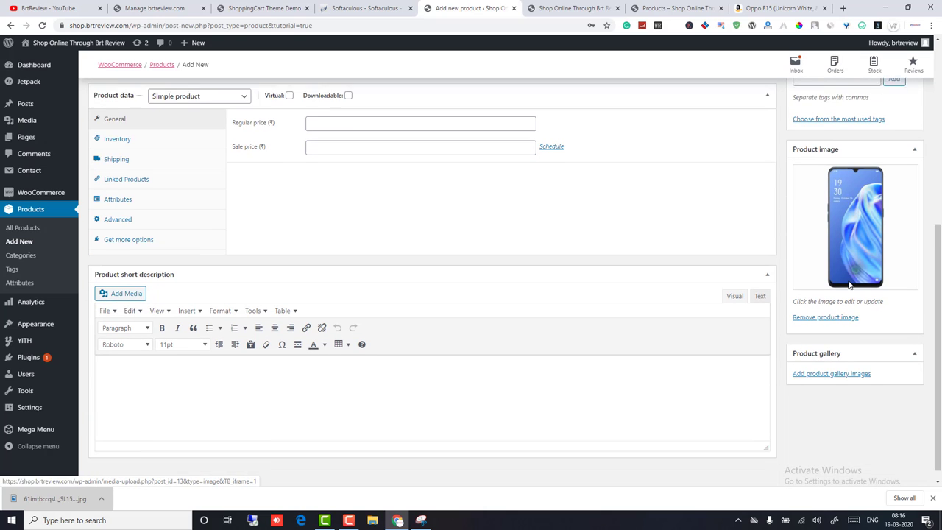
click(758, 10)
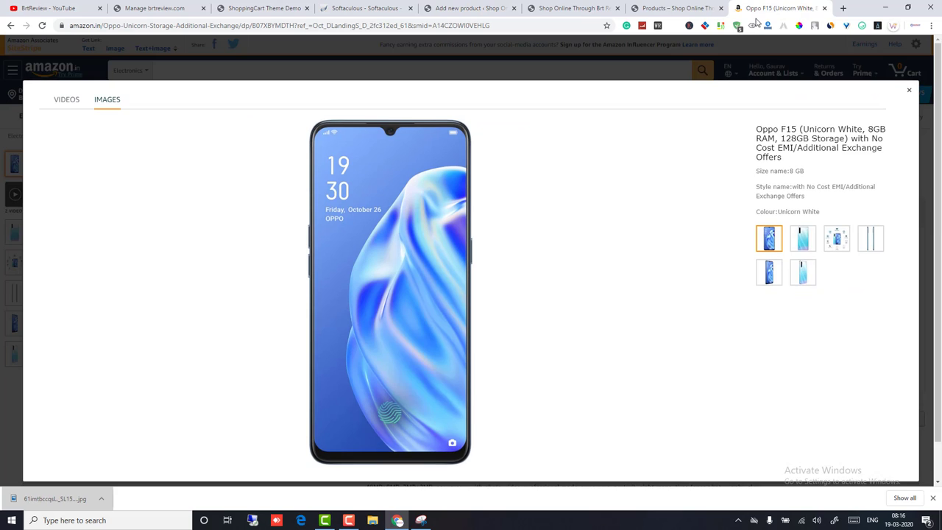
click(803, 240)
right_click(425, 240)
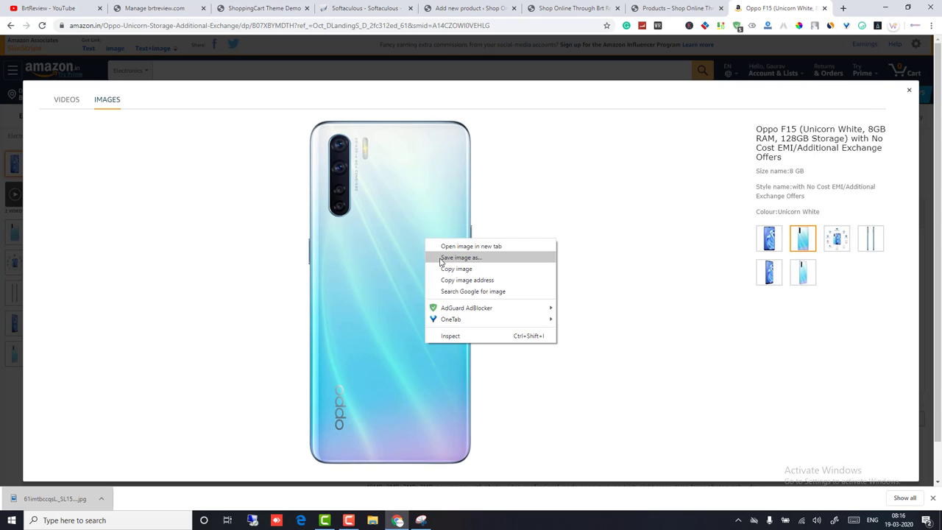
click(457, 257)
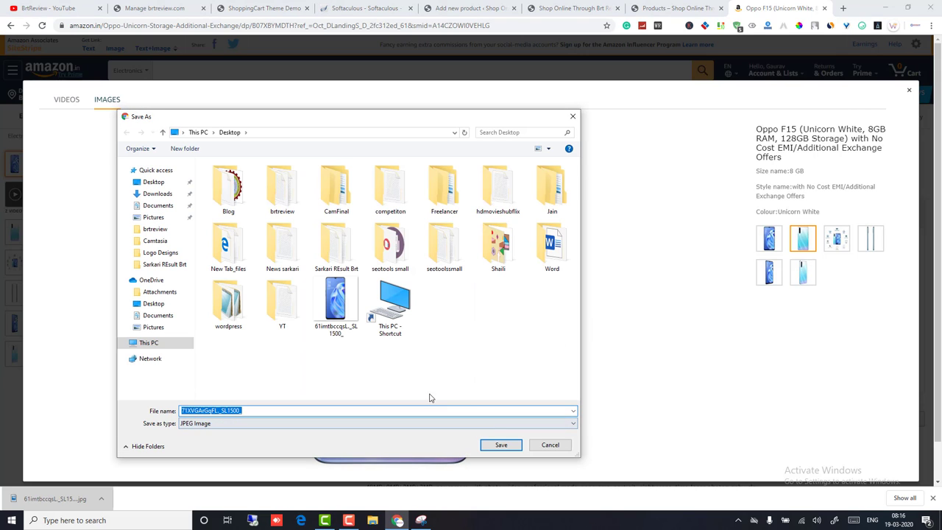
click(500, 445)
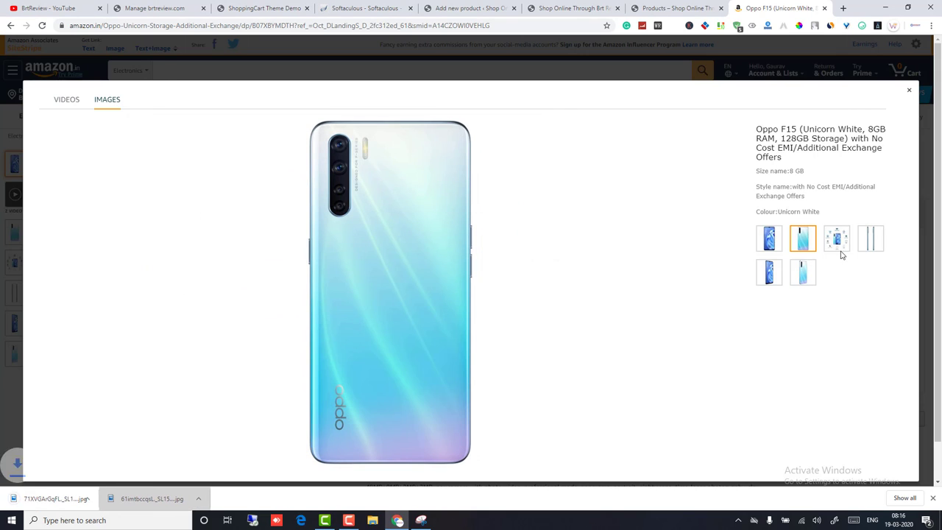
Save the features infographic as 71Oxeh+NyIL._SL1500_.jpg.
click(836, 242)
right_click(376, 249)
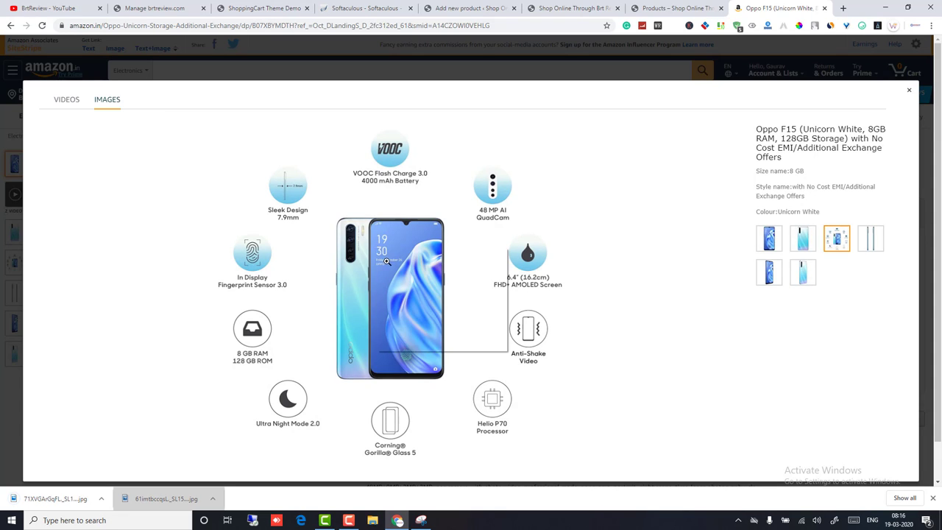
click(392, 267)
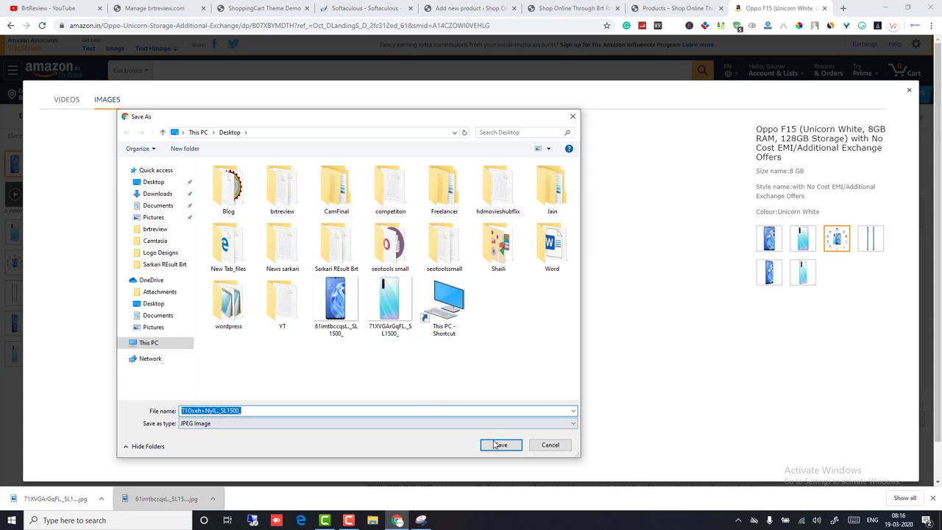
click(500, 445)
Upload the back-view and infographic images and add both to the product gallery.
click(572, 8)
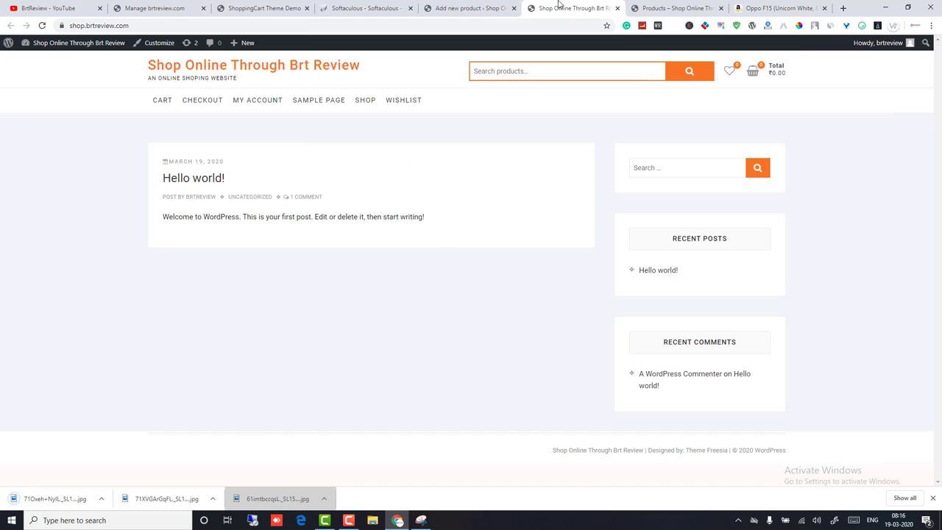
click(464, 8)
click(832, 361)
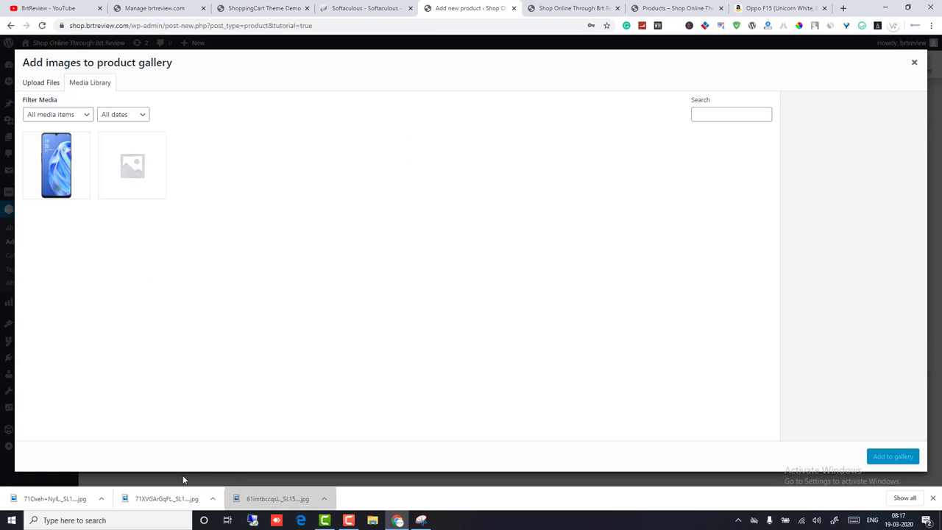
drag(167, 498, 353, 268)
drag(87, 493, 383, 286)
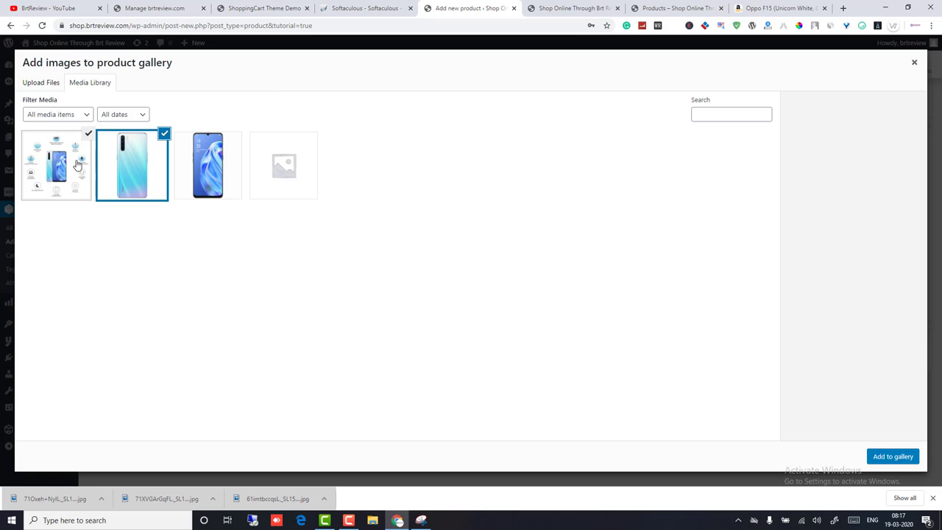
click(78, 165)
click(119, 170)
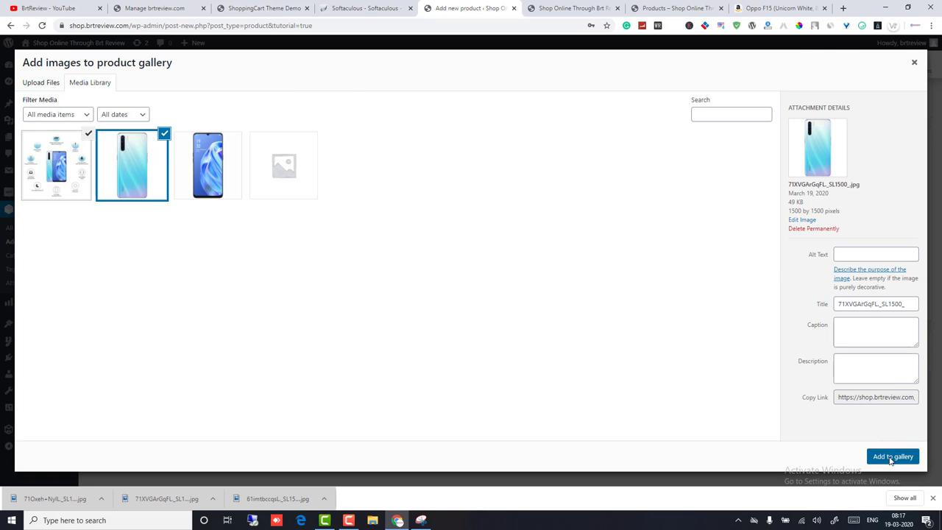
click(892, 455)
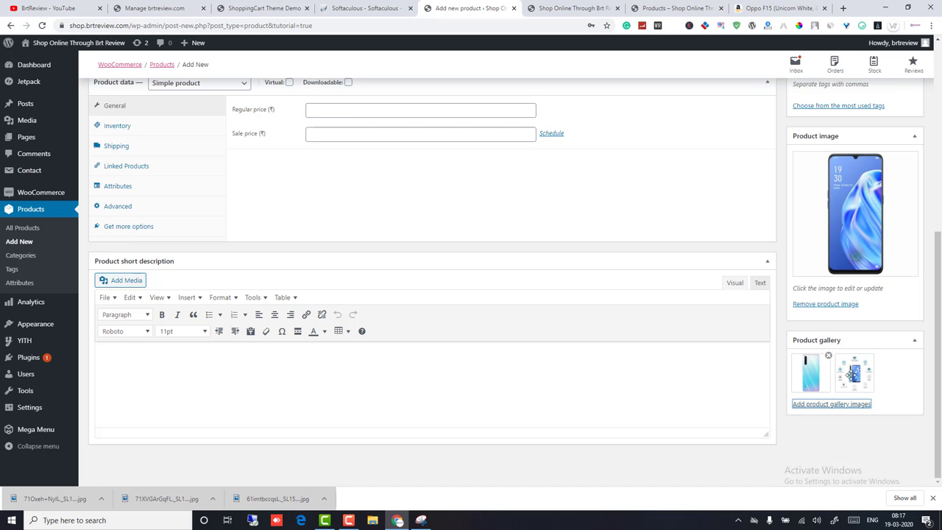
scroll(515, 344, up, 5)
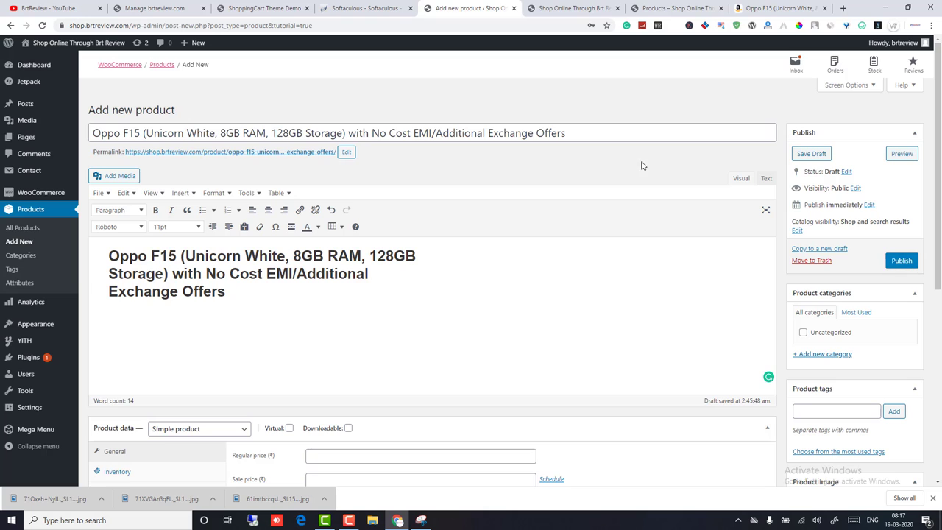
Close Amazon's image viewer and copy the Oppo F15 feature bullet list.
click(778, 8)
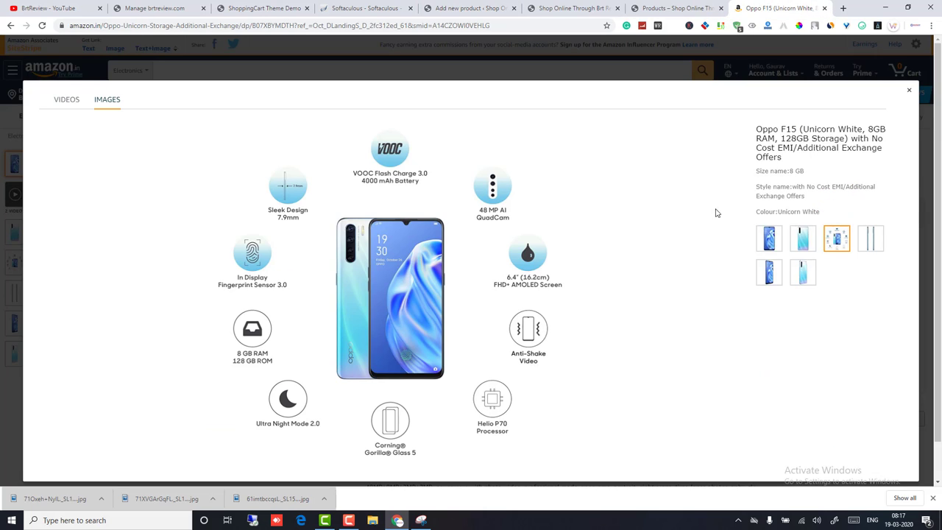
click(909, 90)
scroll(451, 256, down, 3)
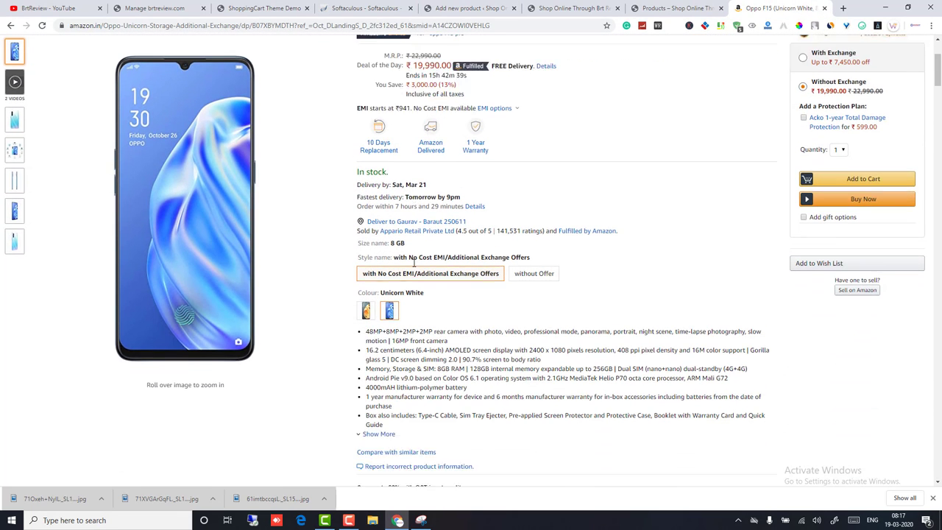
scroll(379, 291, down, 1)
drag(366, 291, 386, 385)
right_click(418, 320)
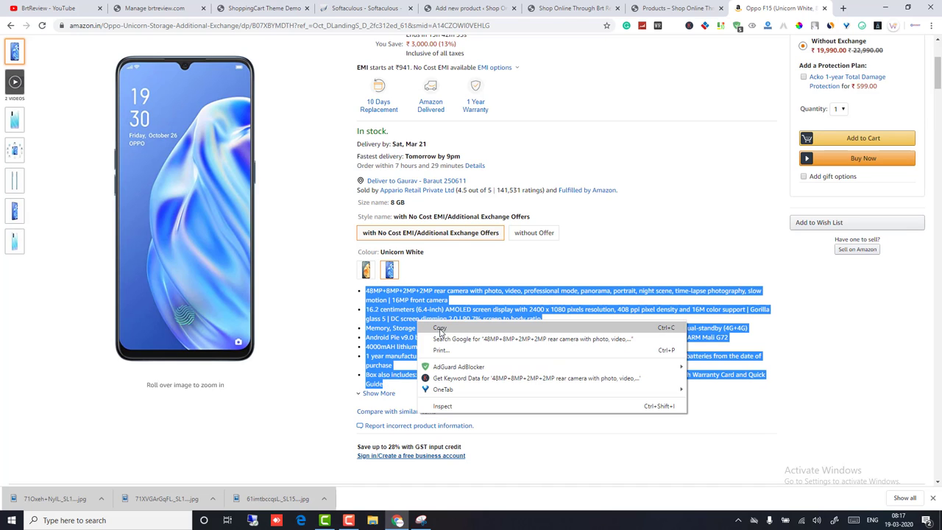
click(439, 328)
click(470, 8)
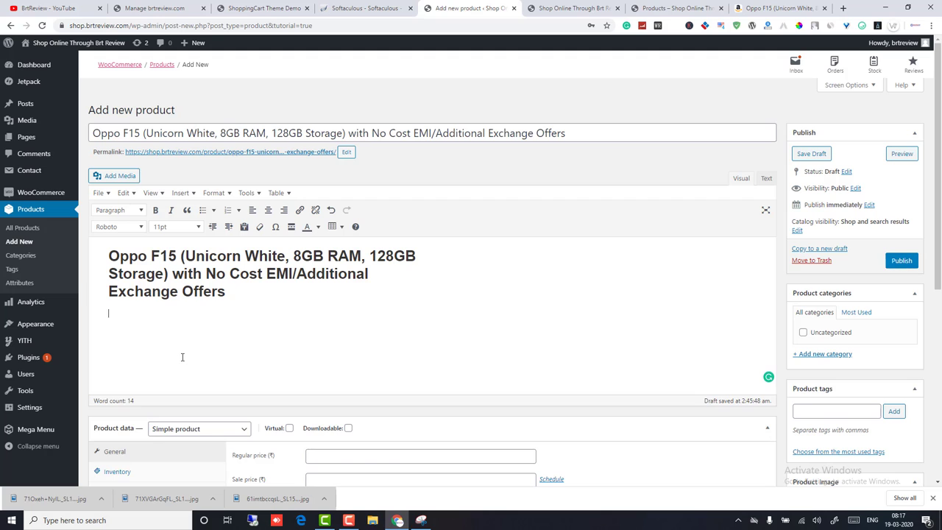
Paste the bullets and fix slow-motion, PPI, octa-core, Ejector and 1-year.
key(ctrl+v)
scroll(221, 294, down, 2)
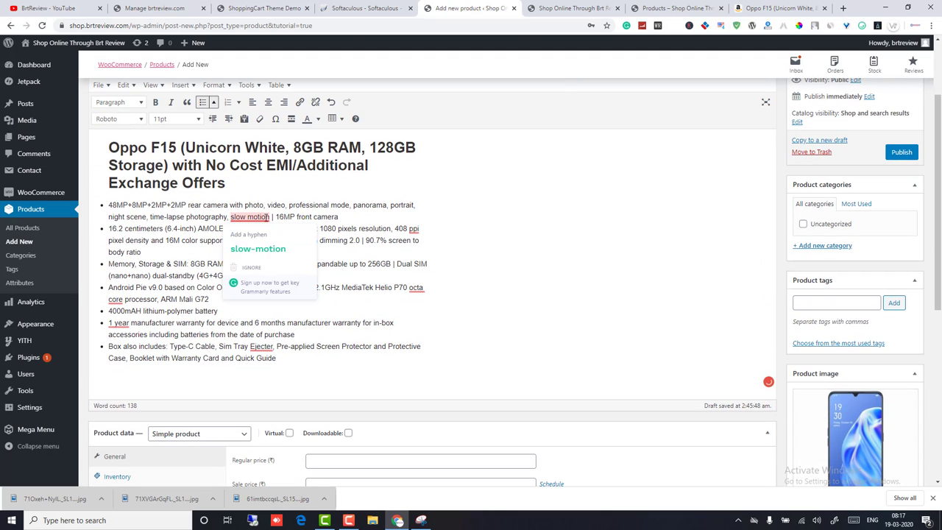
click(259, 248)
mouse_move(419, 229)
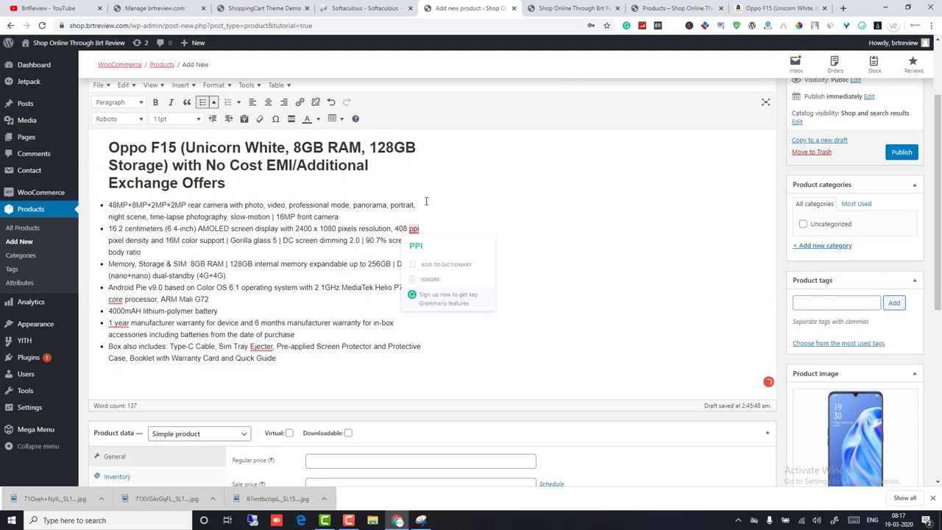
click(423, 247)
mouse_move(416, 291)
click(426, 320)
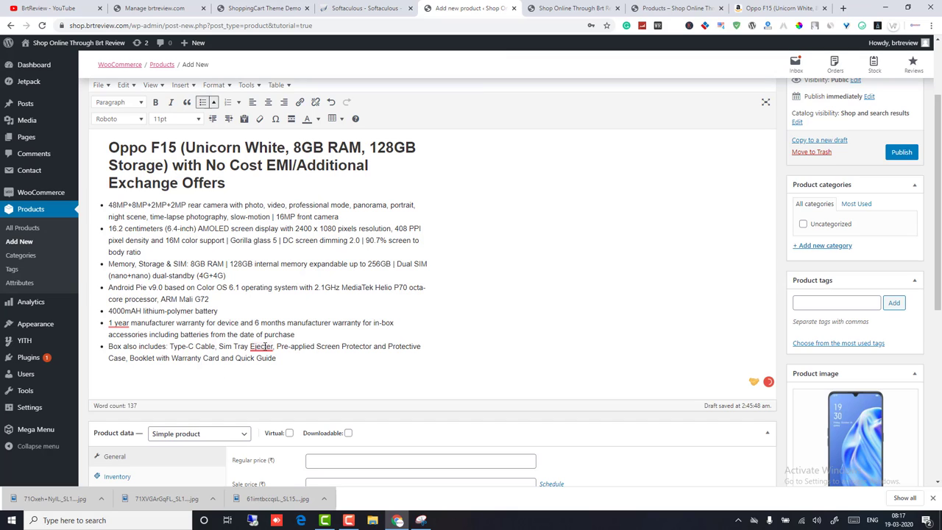
click(263, 291)
mouse_move(119, 323)
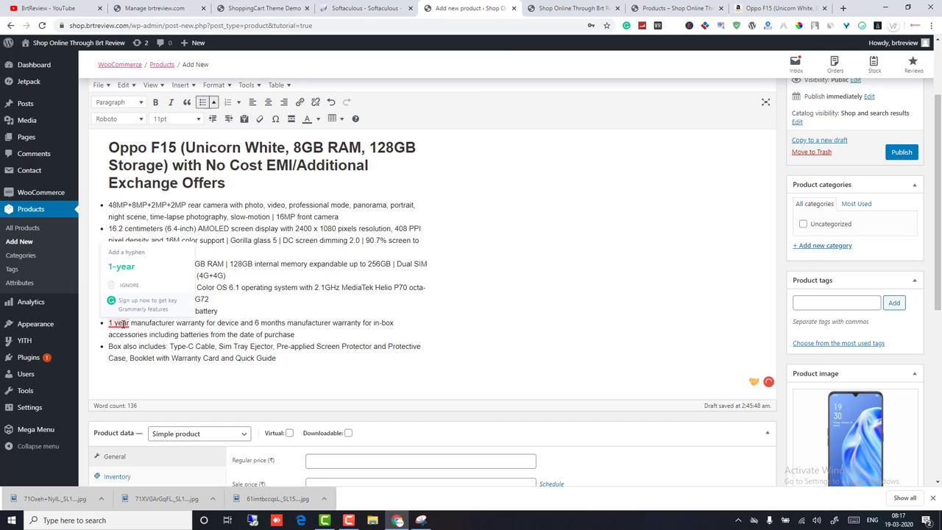
click(119, 266)
Set the pasted feature bullets to 12pt font size.
drag(292, 361, 106, 204)
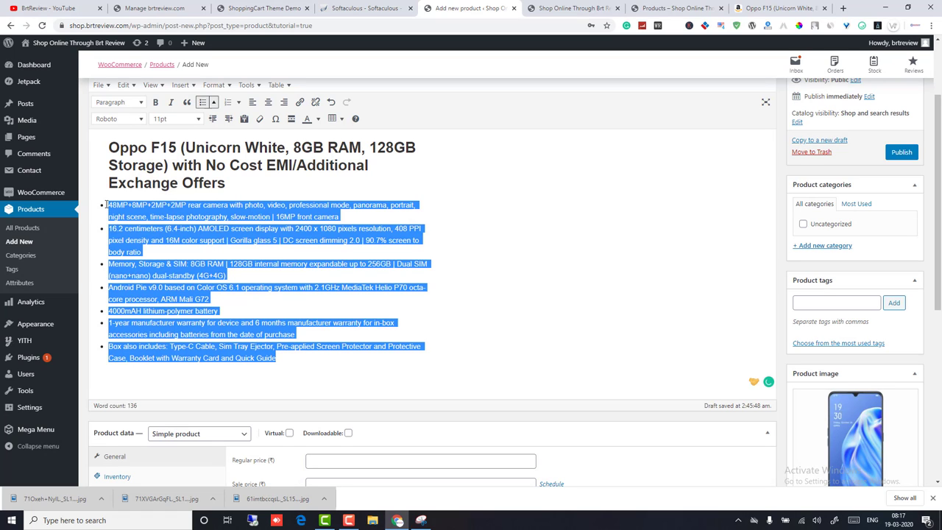
click(183, 120)
click(182, 168)
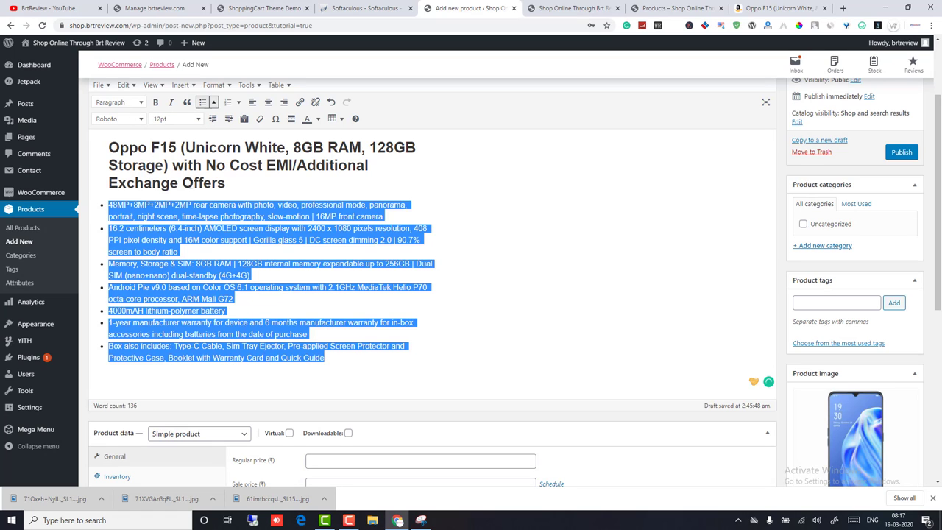
click(292, 269)
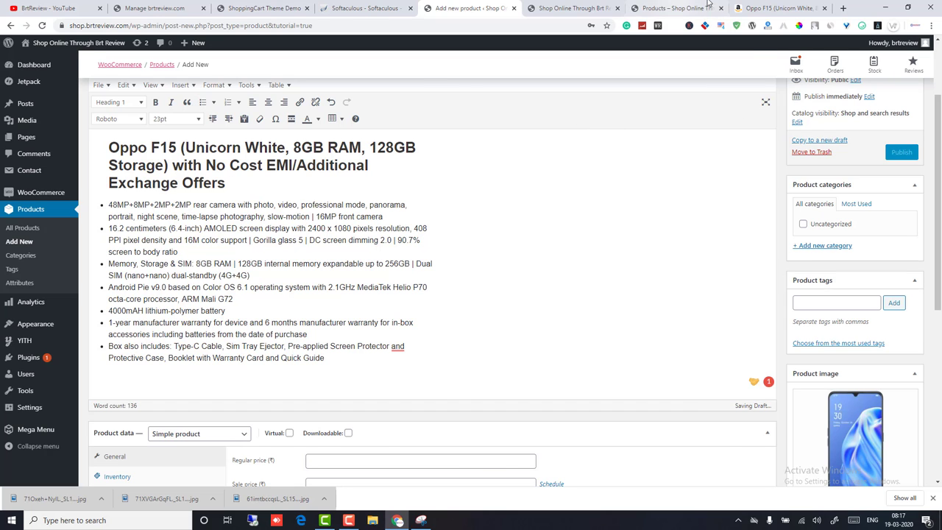
click(778, 8)
Scroll to Amazon's Technical Details and select the OS Android and RAM 8 GB rows.
click(588, 265)
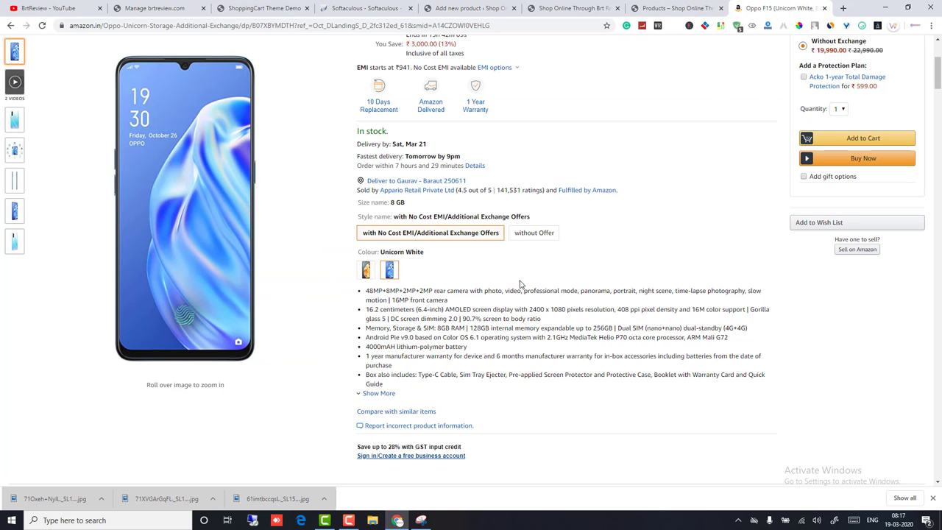
scroll(535, 287, down, 6)
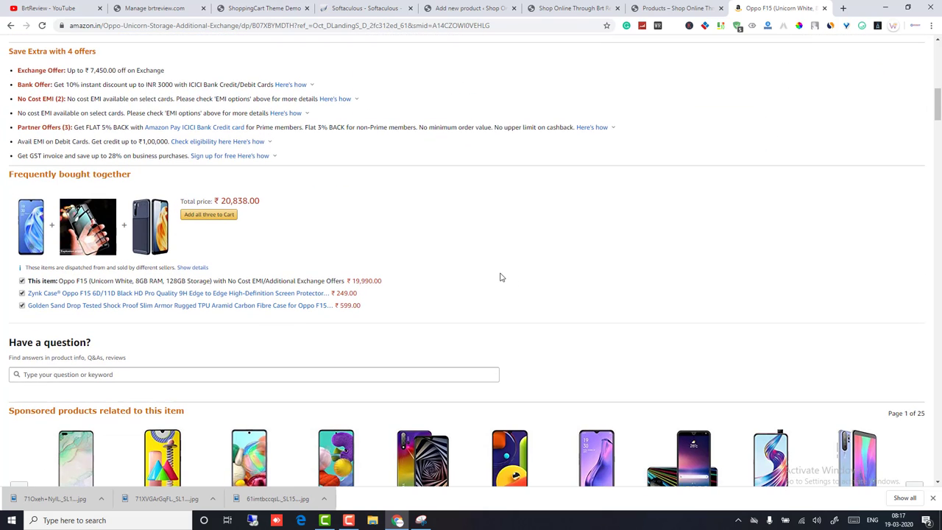
scroll(500, 277, up, 1)
drag(71, 100, 143, 100)
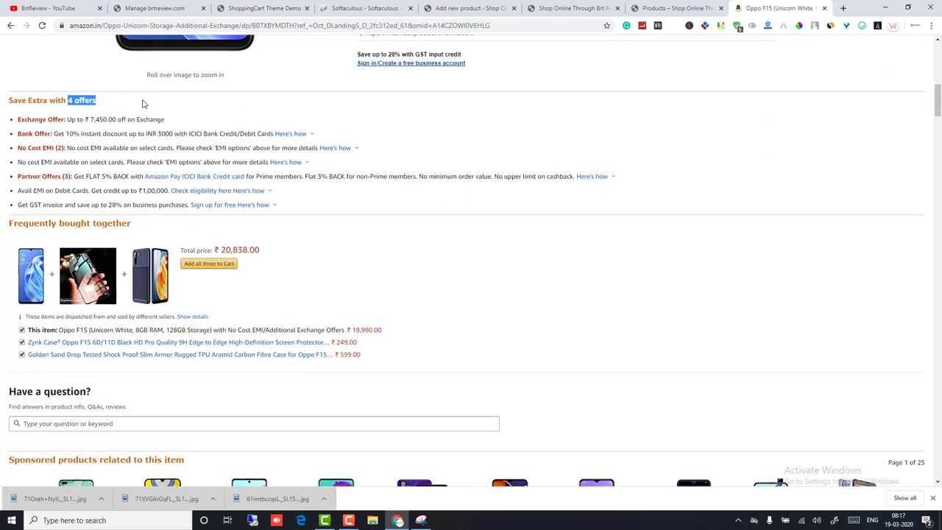
click(147, 103)
scroll(375, 322, down, 2)
scroll(375, 322, down, 18)
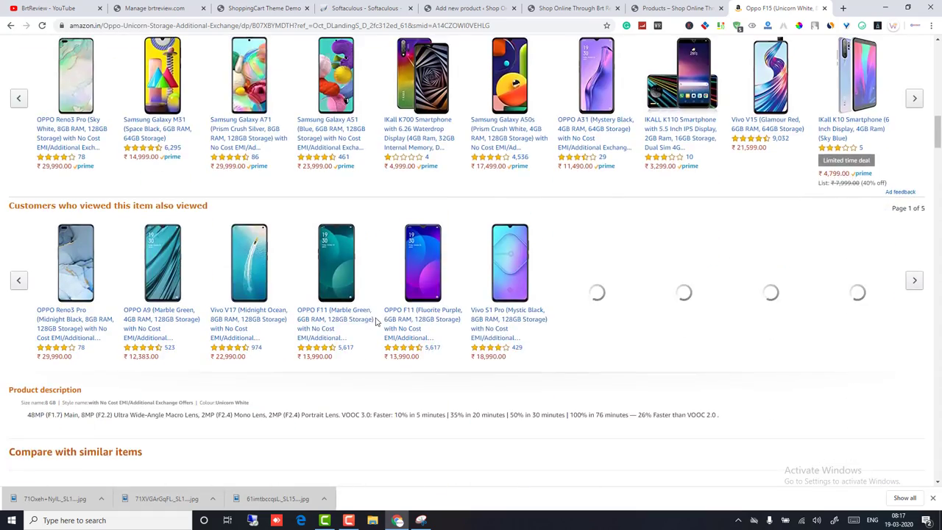
scroll(376, 317, down, 15)
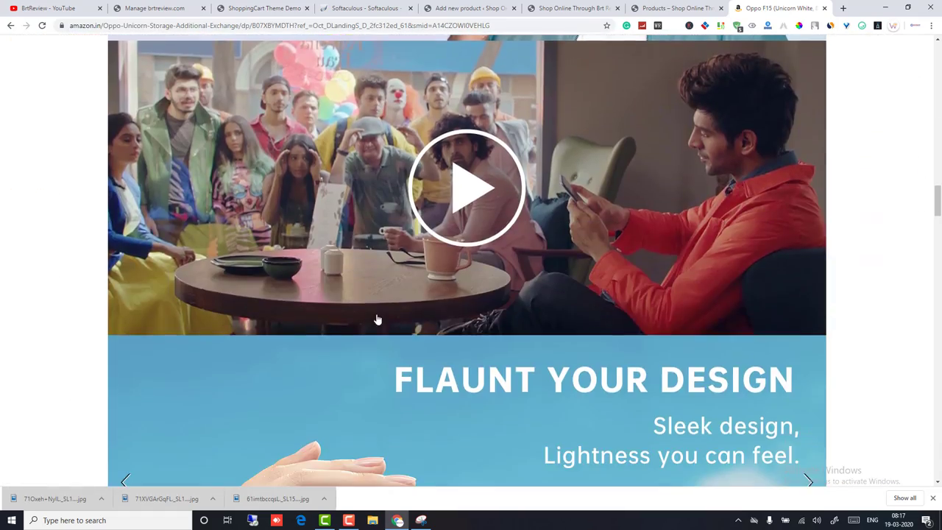
scroll(379, 313, down, 12)
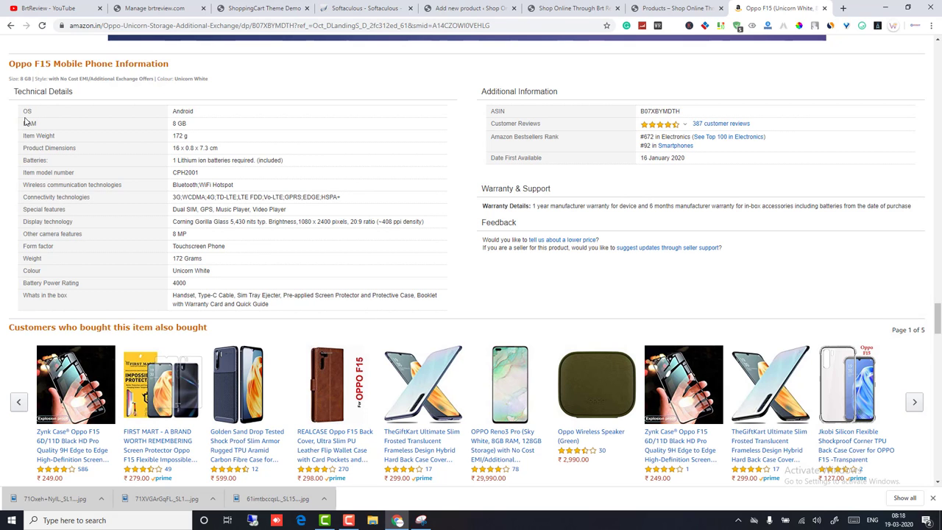
drag(33, 114, 145, 127)
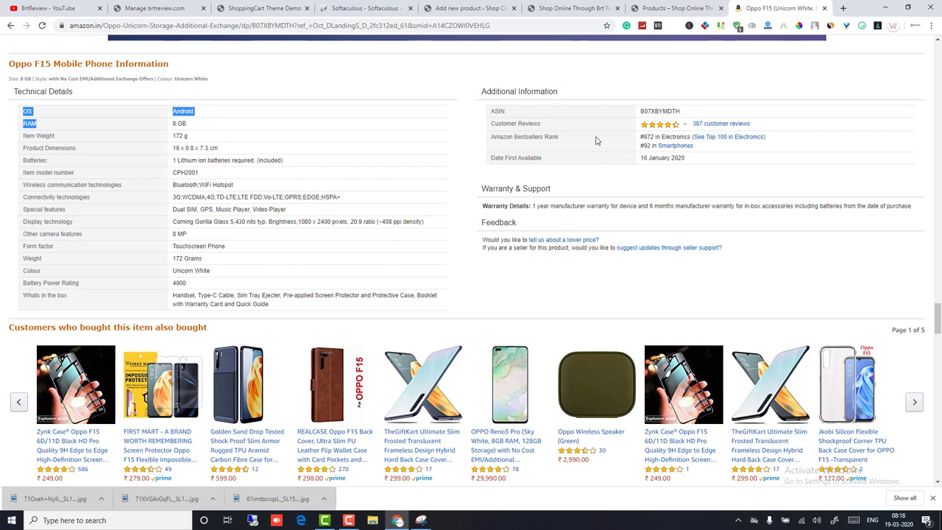
click(203, 110)
Accept the Grammarly comma after 'Protector' and start a new paragraph below the feature list.
click(562, 8)
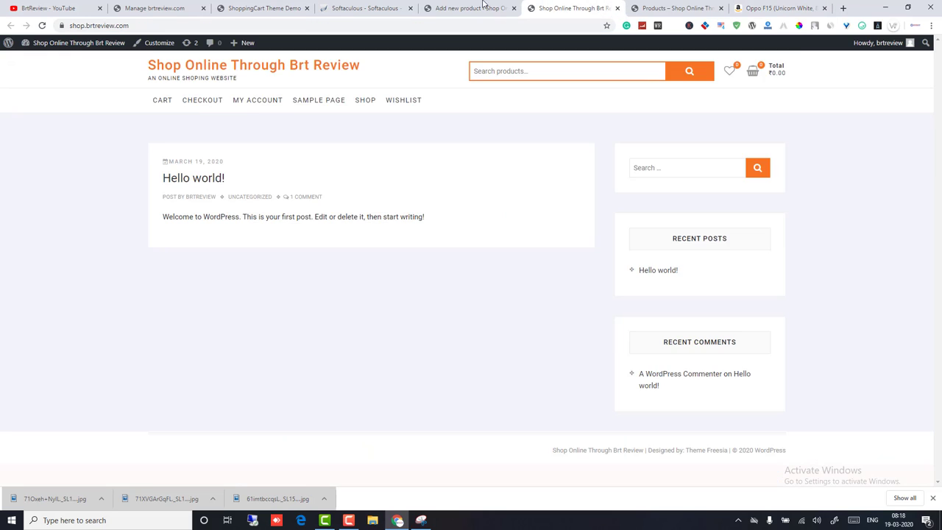
click(464, 8)
click(366, 361)
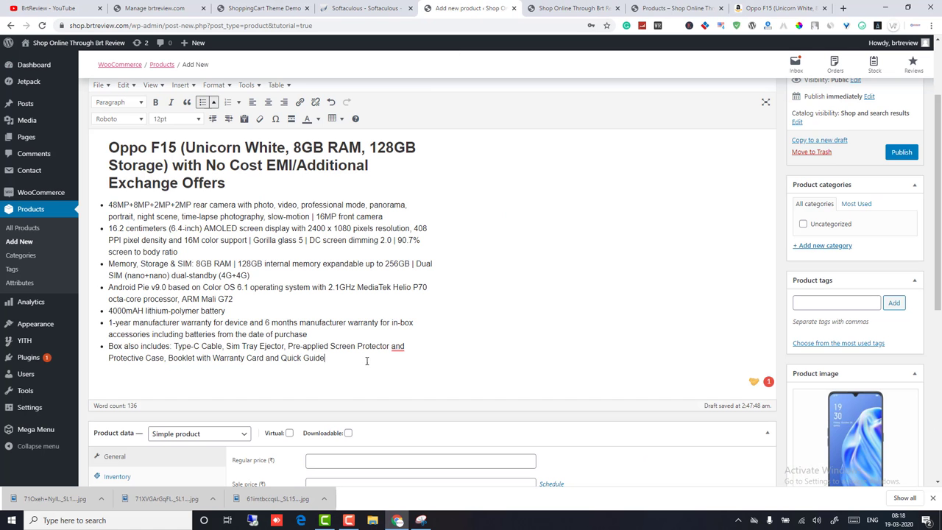
click(399, 342)
click(423, 273)
key(Return)
key(Return)
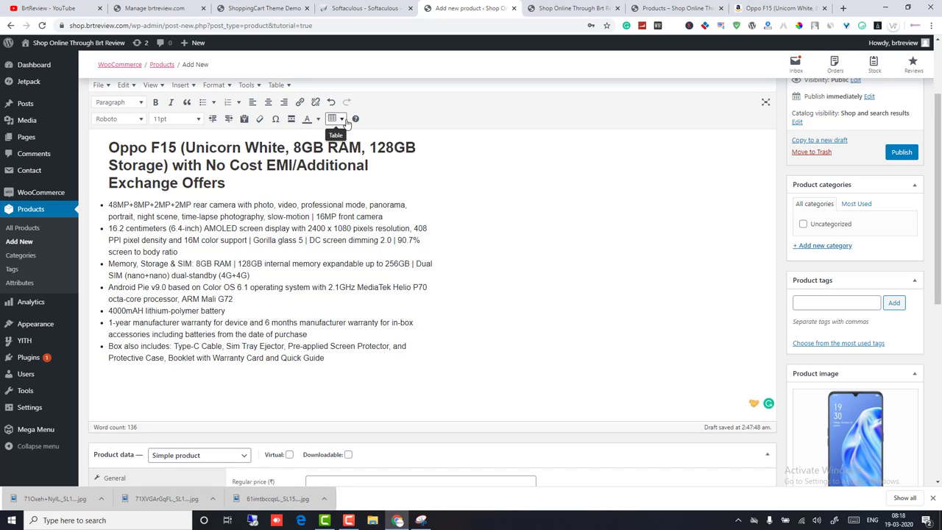
Insert an empty 2-column, 3-row table below the feature bullets.
click(337, 119)
mouse_move(351, 141)
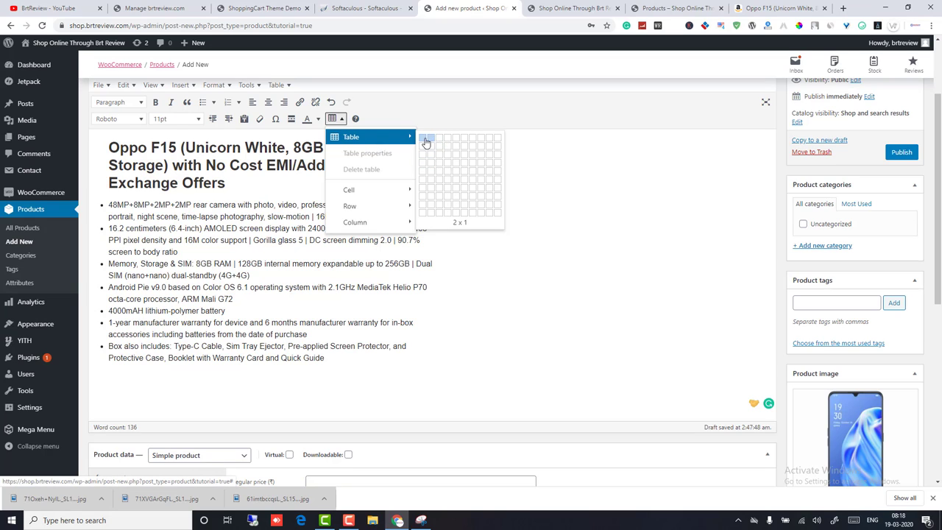
click(430, 158)
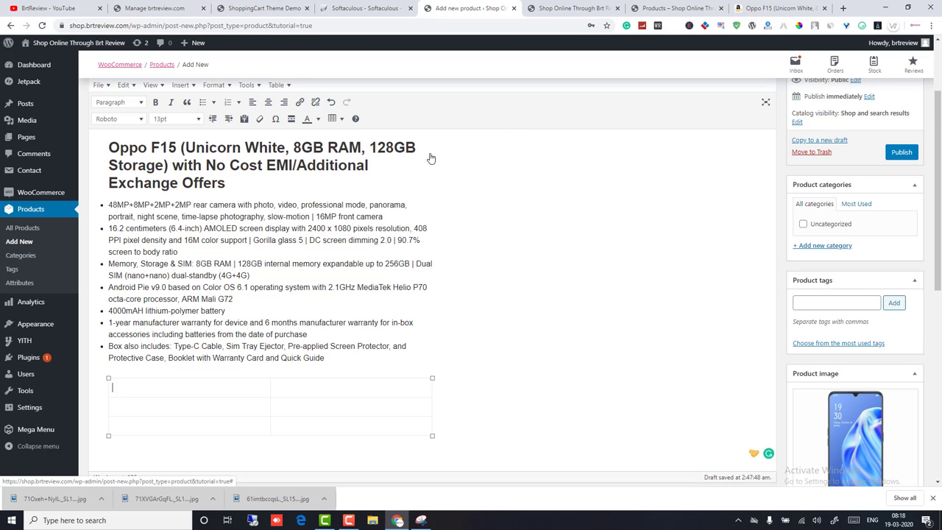
scroll(291, 303, down, 1)
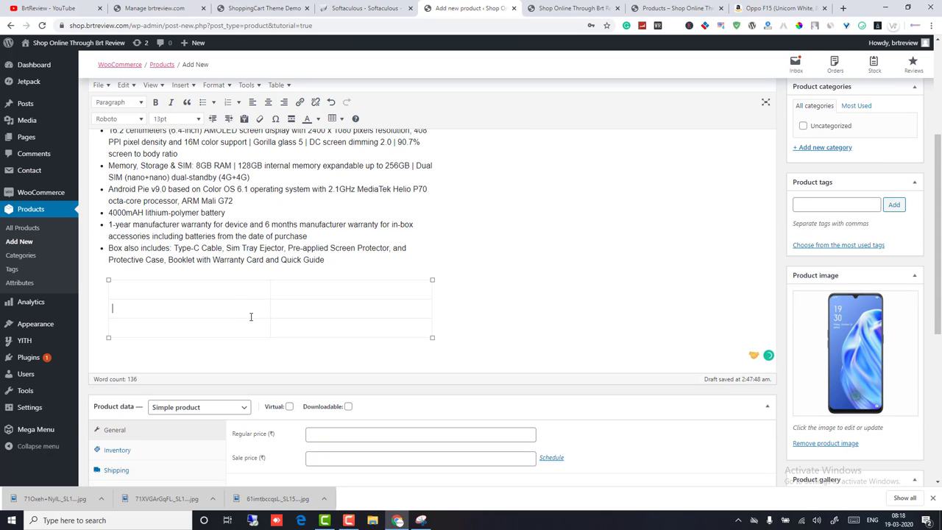
click(755, 7)
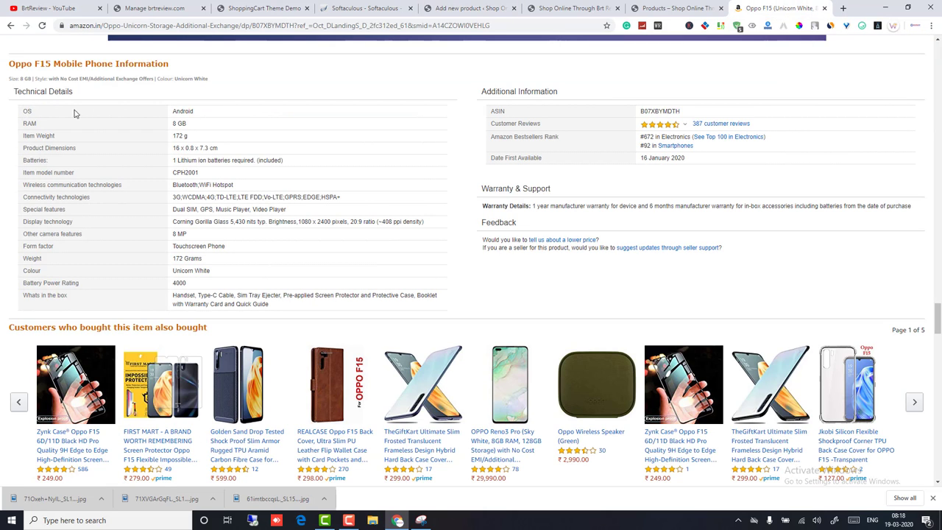
Fill the first two table rows with OS Android and RAM 8 GB from Amazon's Technical Details.
drag(74, 113, 197, 115)
drag(20, 123, 209, 124)
drag(22, 136, 103, 138)
drag(193, 137, 163, 138)
click(39, 107)
click(622, 6)
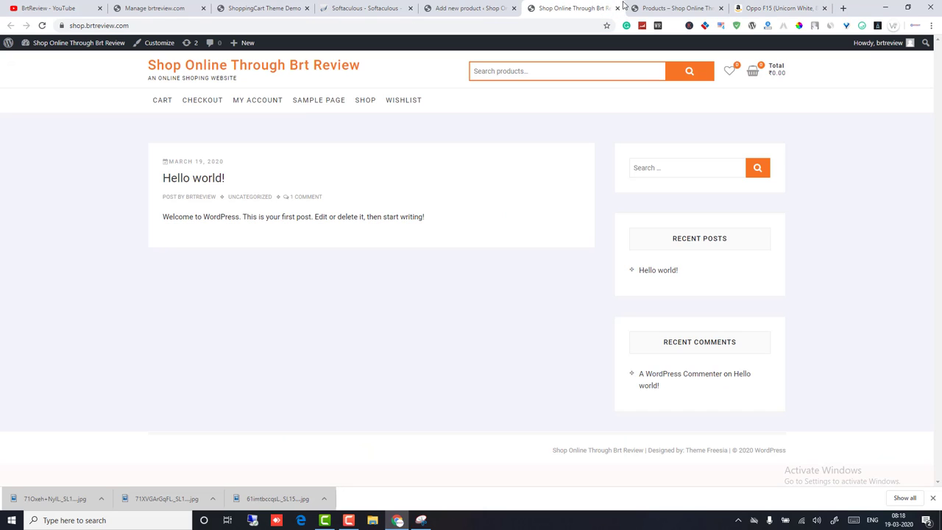
click(475, 8)
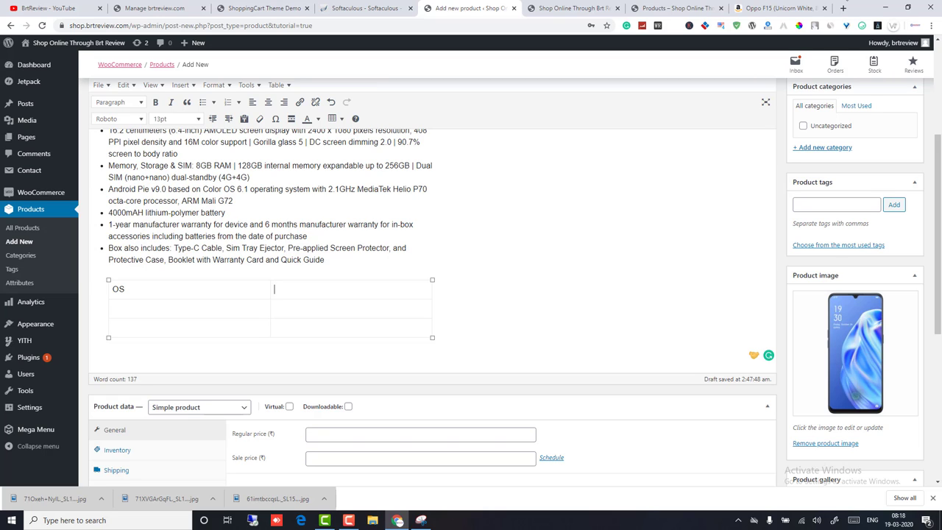
click(781, 8)
click(471, 8)
click(762, 9)
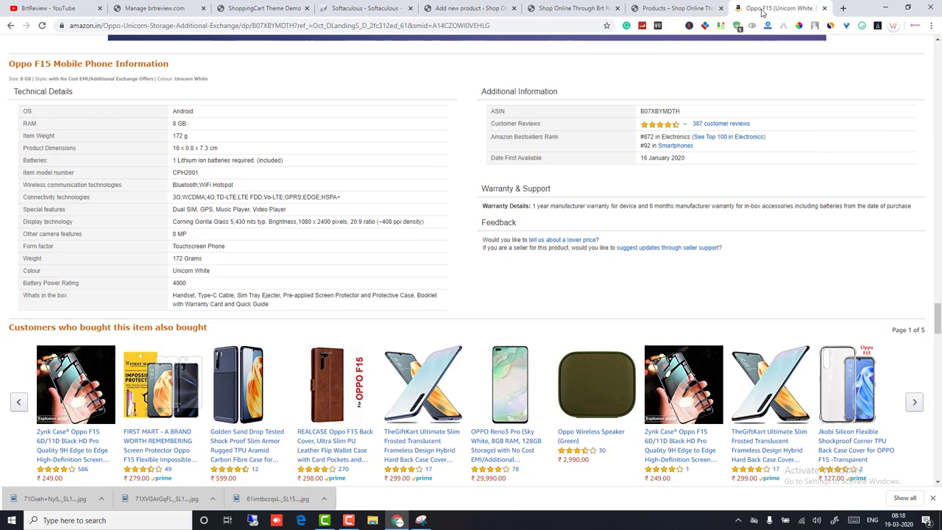
click(673, 8)
click(469, 8)
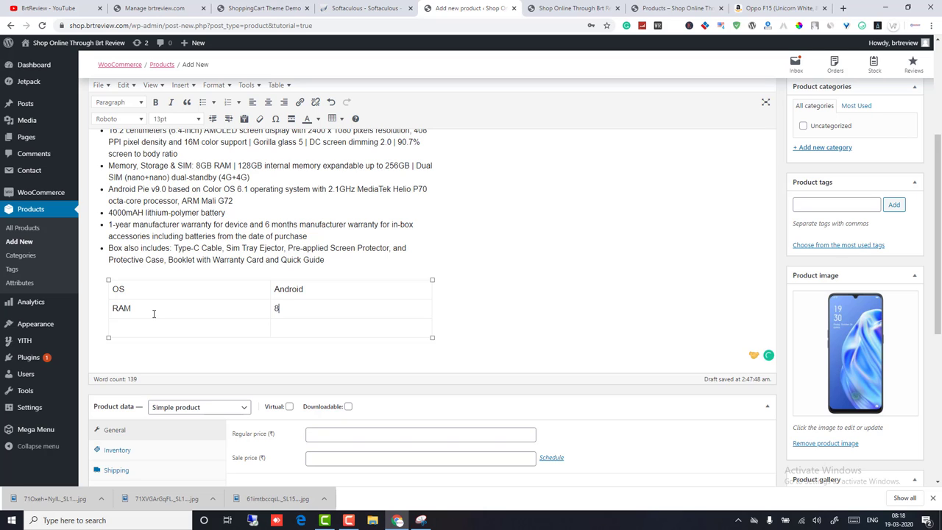
text(GB)
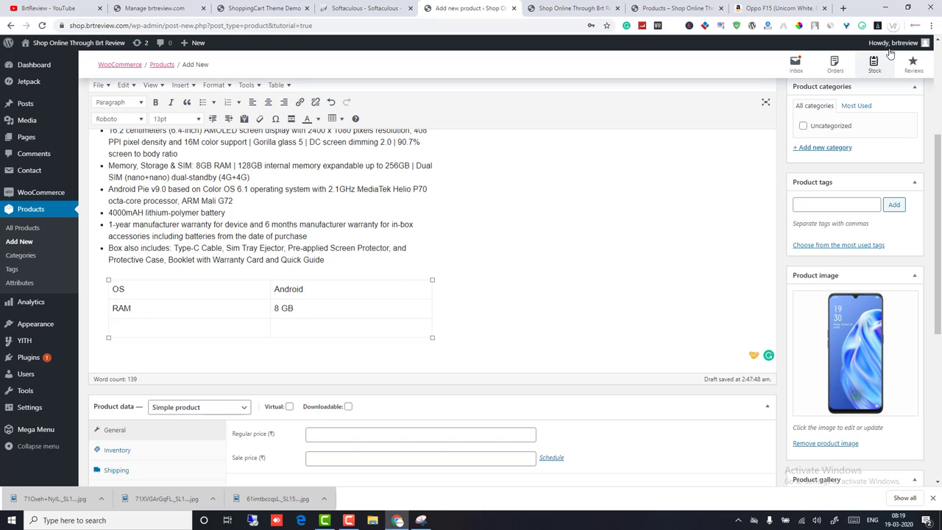
Add the Item Weight 172g row to the description table.
click(779, 8)
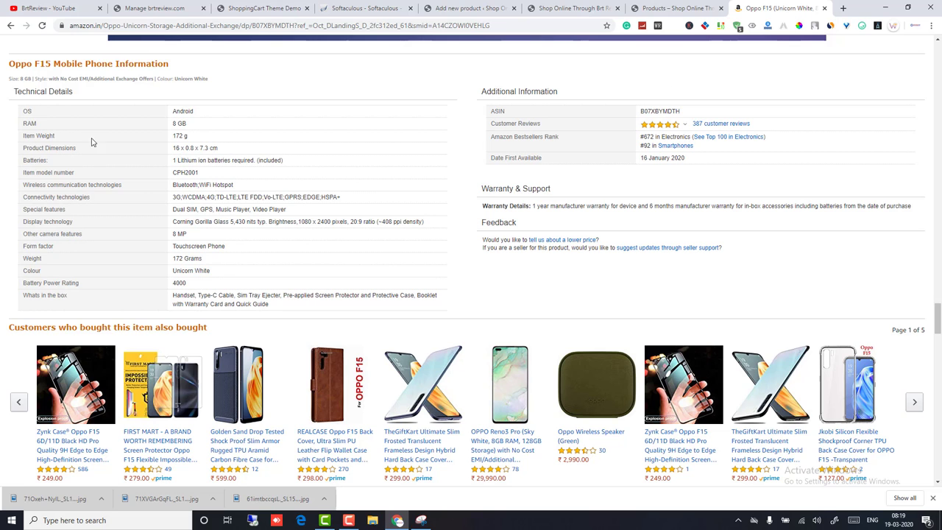
click(430, 6)
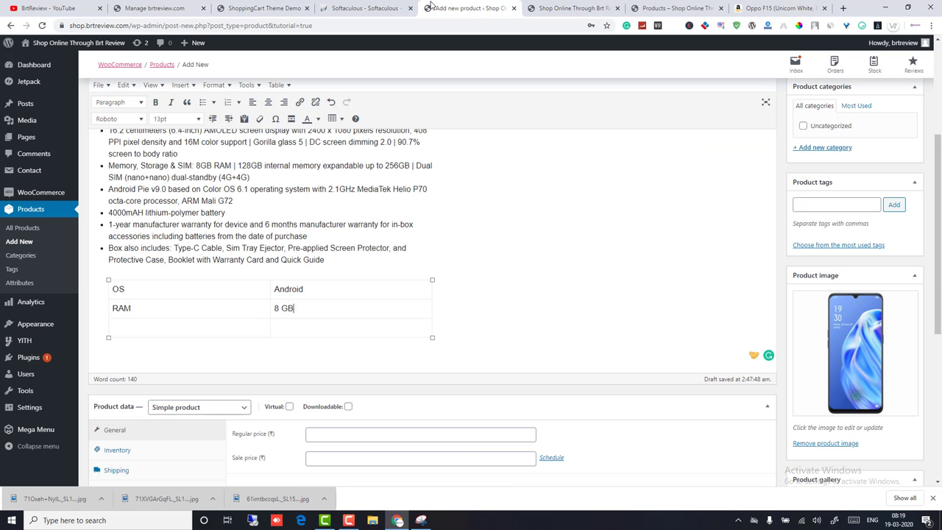
click(159, 326)
text(Item Weight)
key(Down)
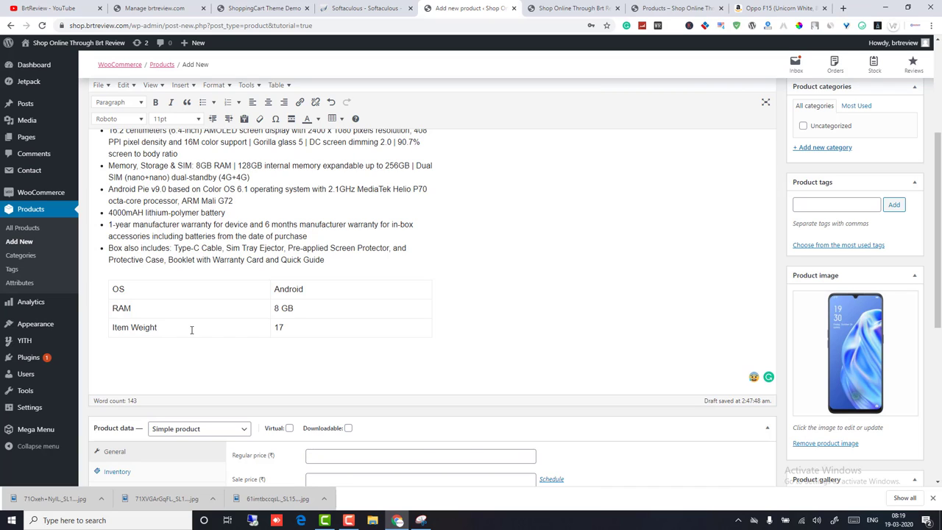
click(321, 327)
key(Down)
Scroll the Amazon Oppo F15 page back to the top and select the ₹22,990 M.R.P.
click(751, 7)
scroll(543, 333, down, 5)
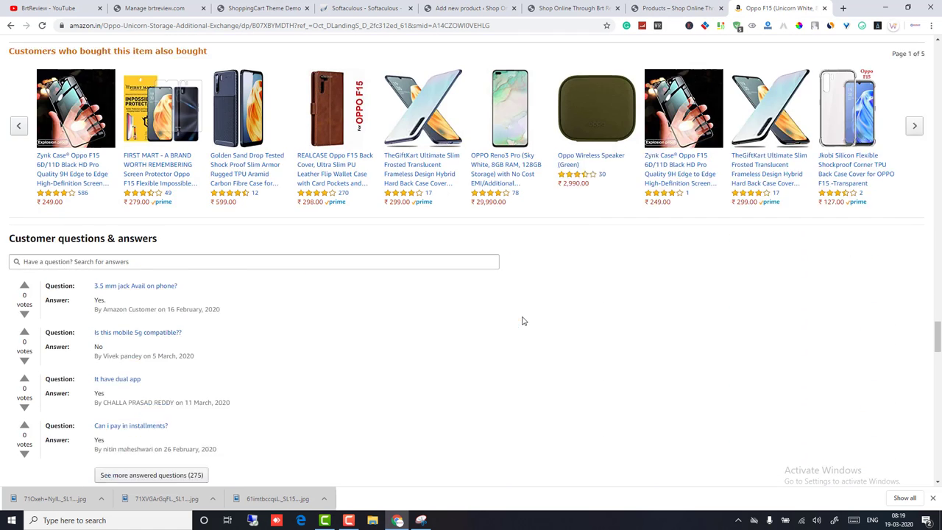
scroll(423, 354, down, 20)
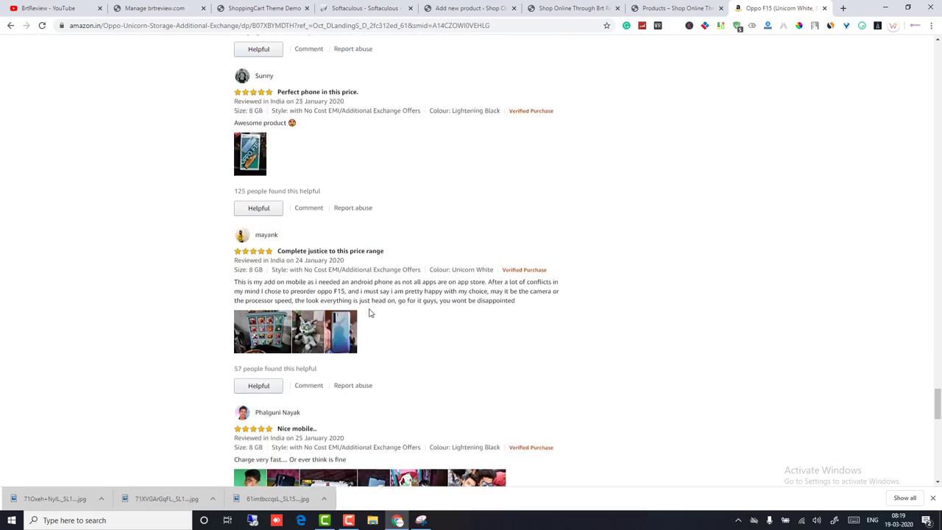
scroll(559, 242, up, 10)
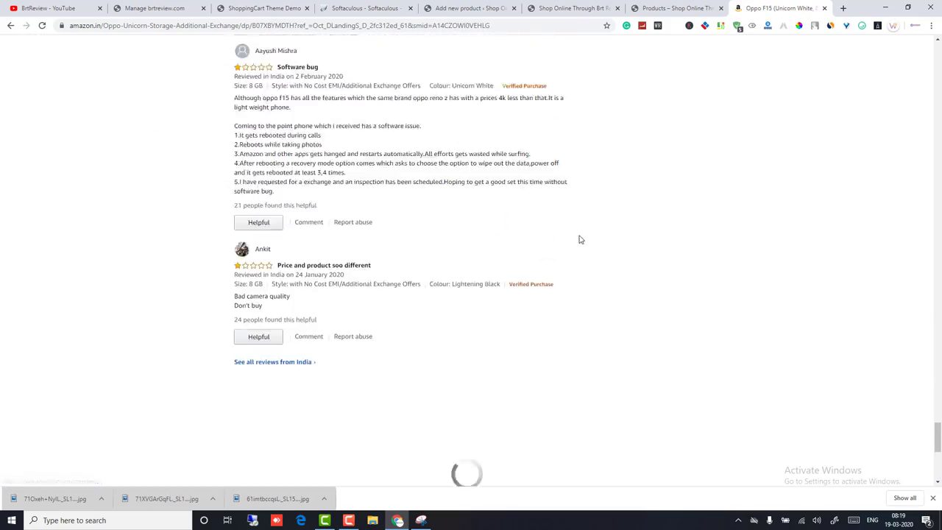
scroll(559, 242, up, 15)
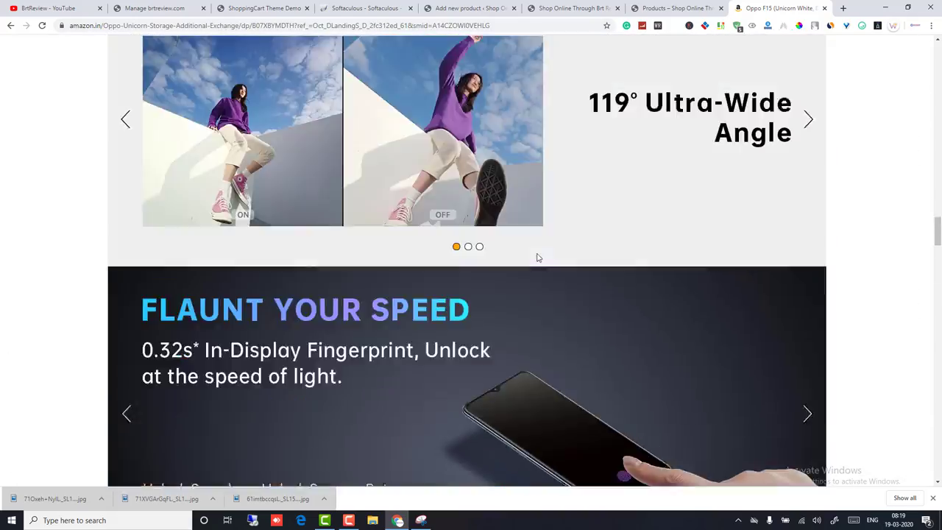
scroll(544, 253, up, 20)
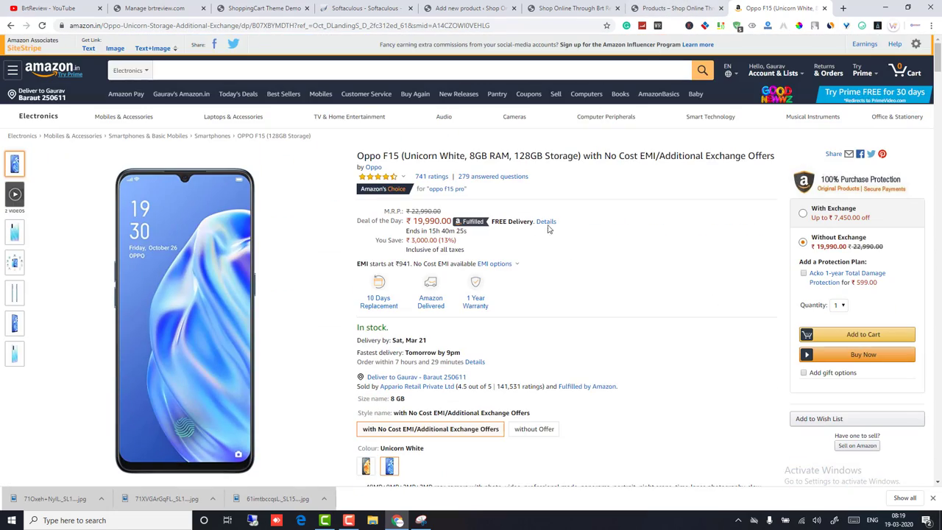
scroll(574, 261, down, 1)
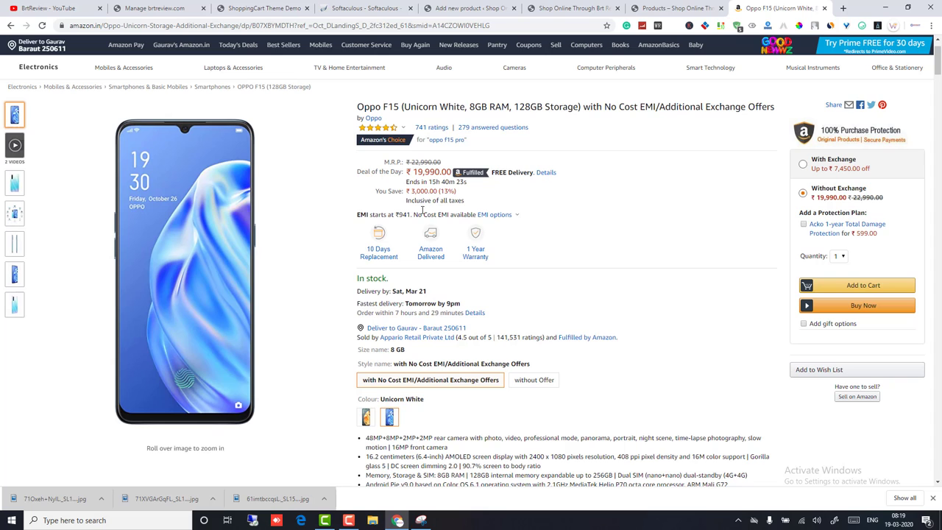
drag(412, 162, 434, 162)
Enter a 22990 regular price and a 19990 sale price taken from Amazon's deal price.
click(493, 8)
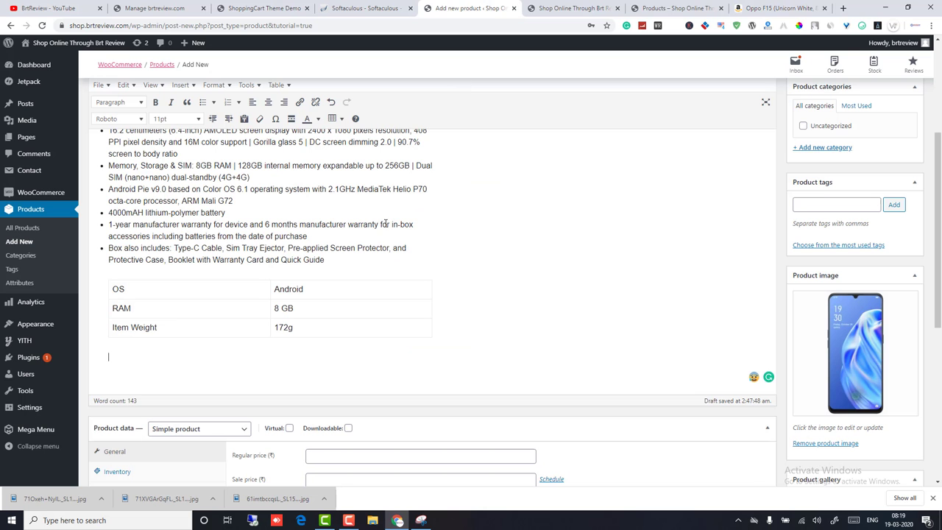
scroll(454, 315, down, 3)
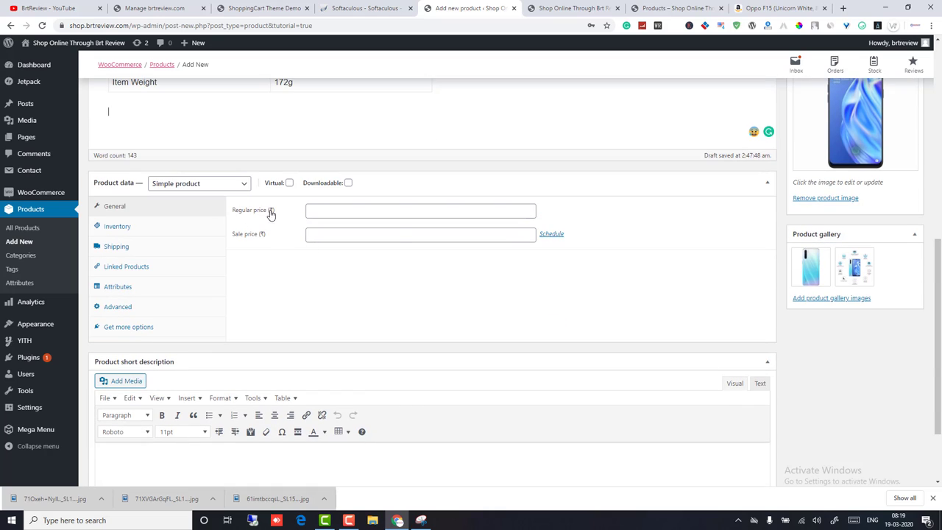
click(322, 209)
text(22990)
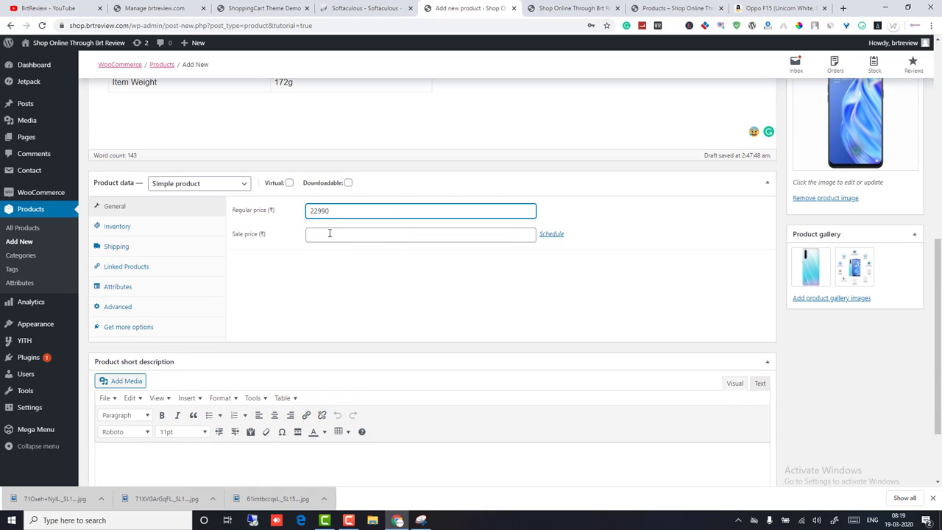
click(327, 234)
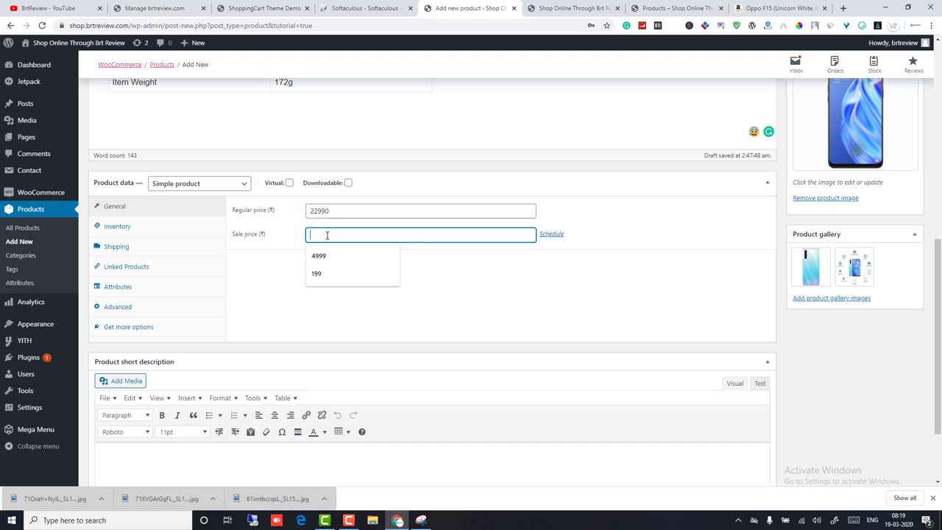
click(772, 8)
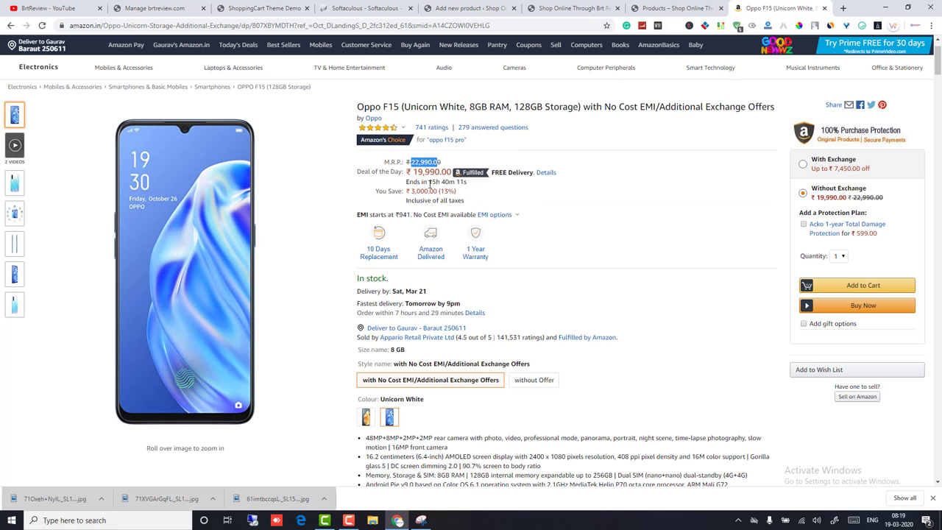
drag(413, 172, 439, 172)
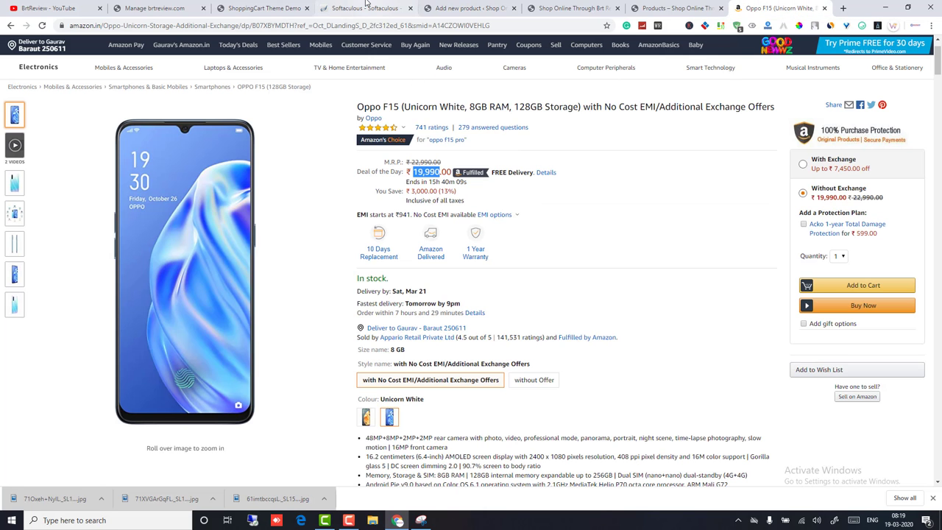
click(441, 8)
text(19990)
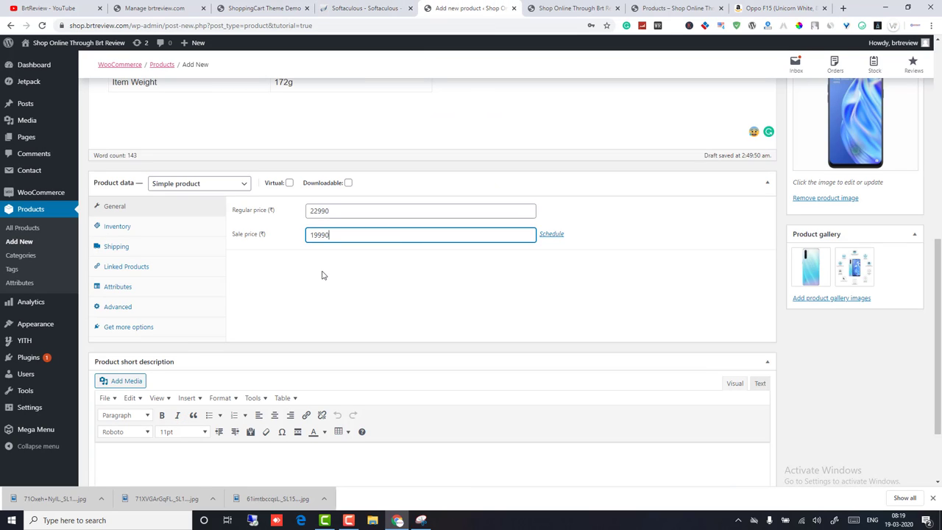
click(351, 282)
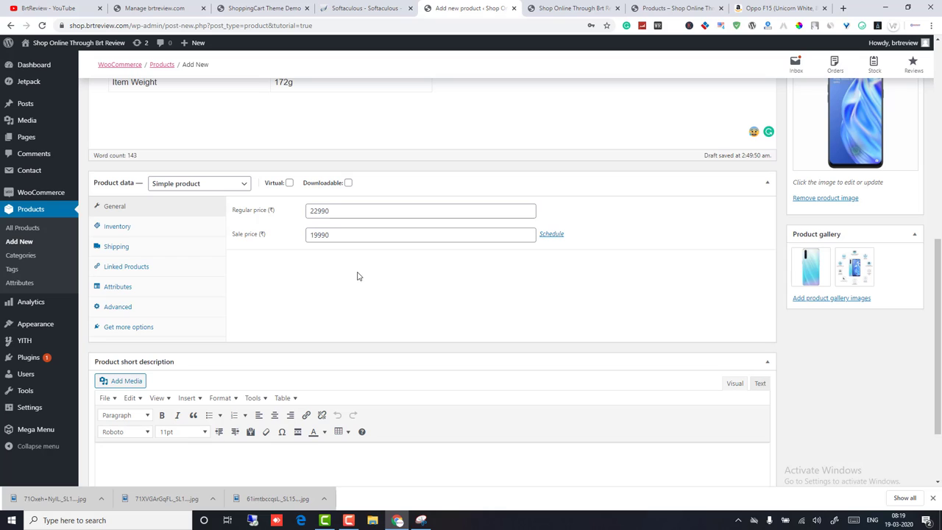
Open the Inventory tab and click into the SKU field.
click(119, 230)
click(337, 210)
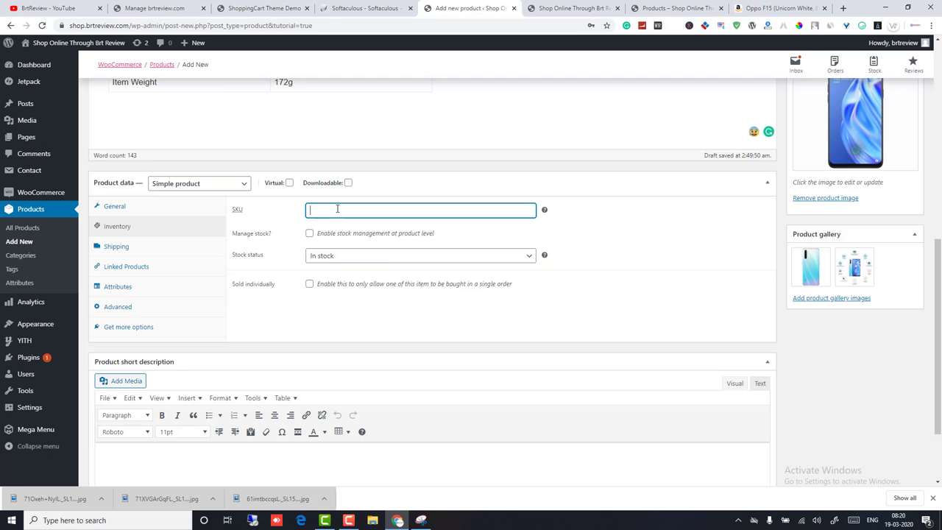
click(740, 7)
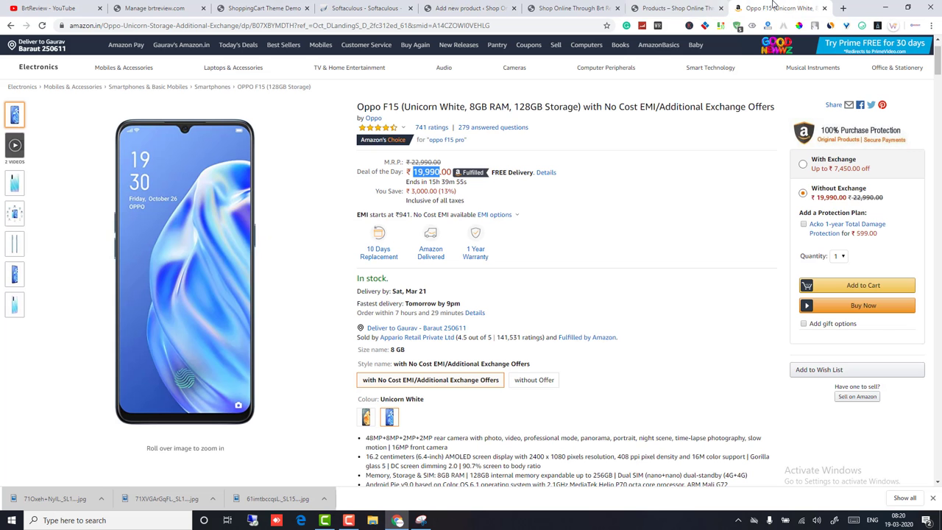
Scroll the Amazon Oppo F15 listing down to the manufacturer section, then return to the product editor.
click(631, 254)
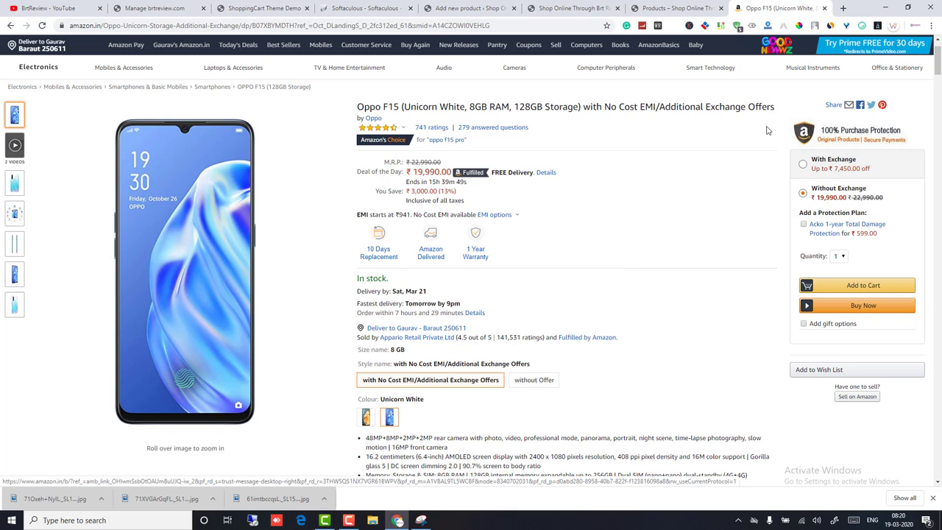
scroll(500, 267, down, 3)
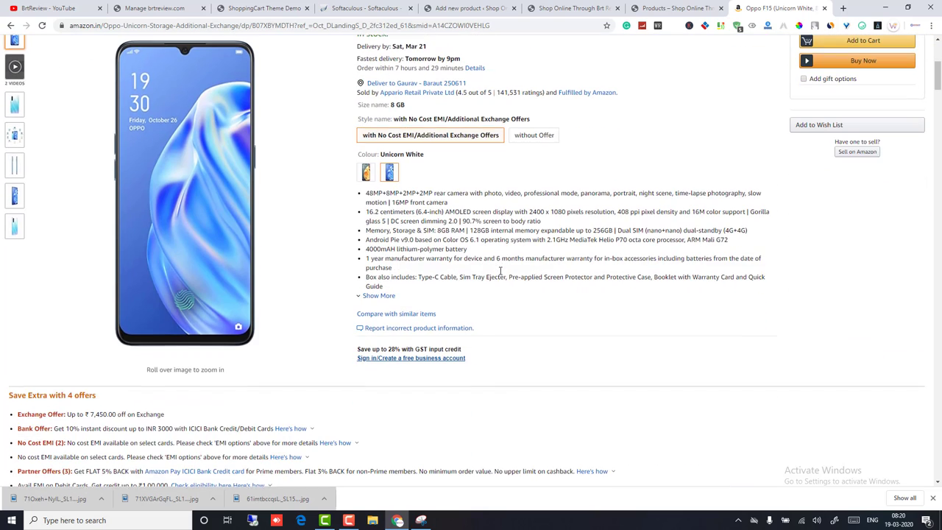
scroll(268, 374, down, 4)
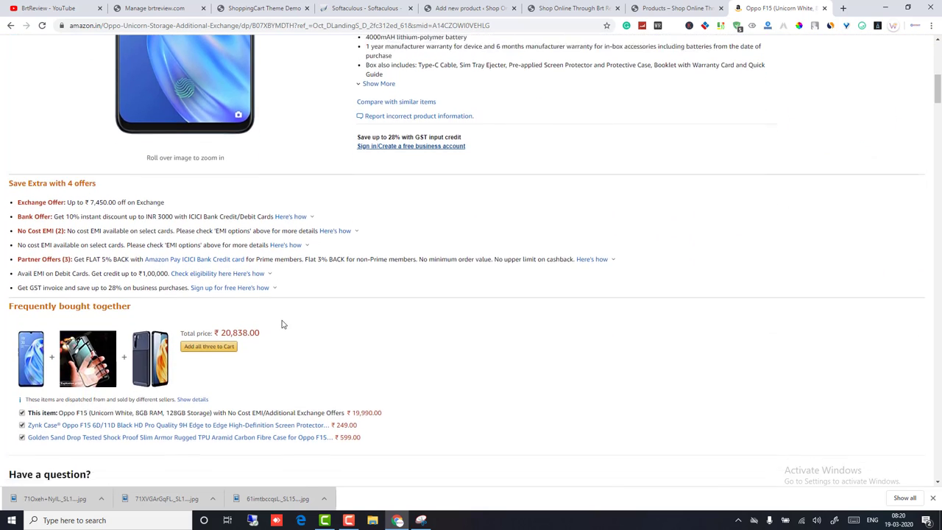
scroll(280, 321, down, 15)
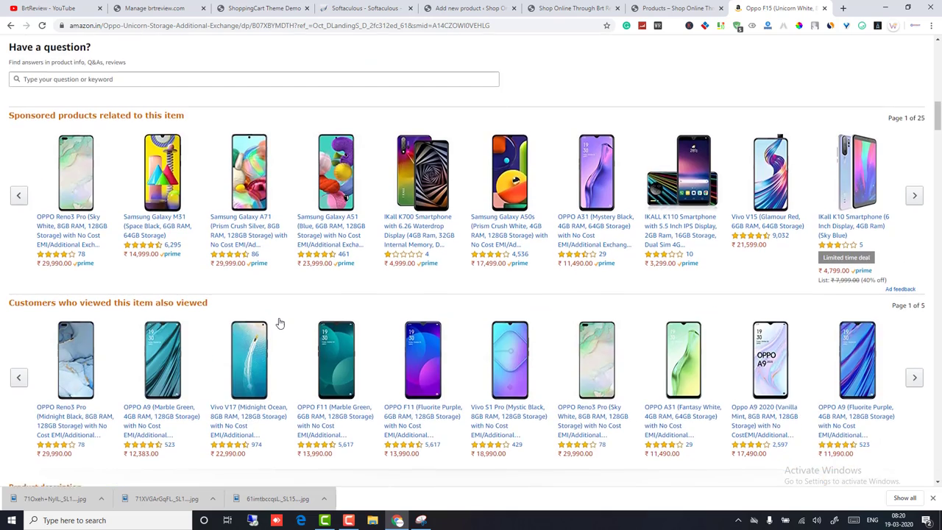
scroll(280, 324, down, 3)
scroll(280, 322, up, 2)
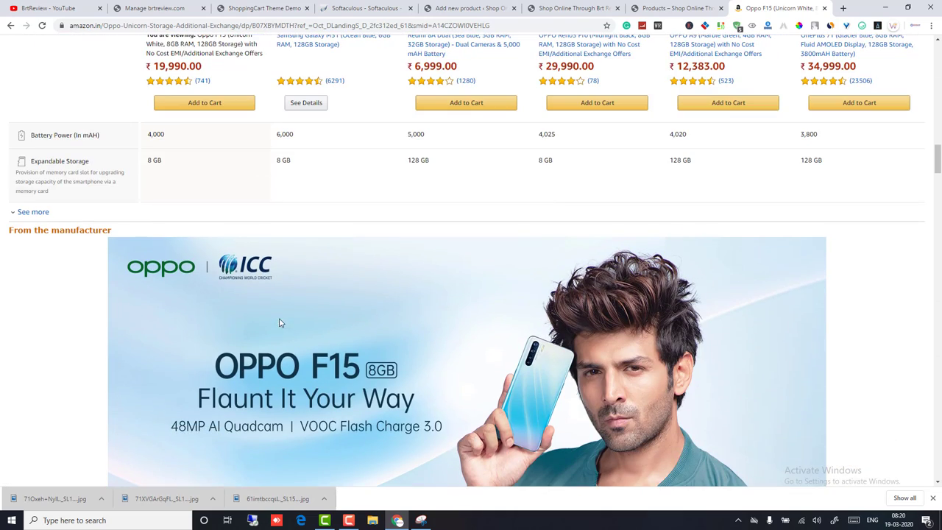
click(570, 8)
Keep stock status as In stock and look over the Shipping and Linked Products tabs unchanged.
click(474, 8)
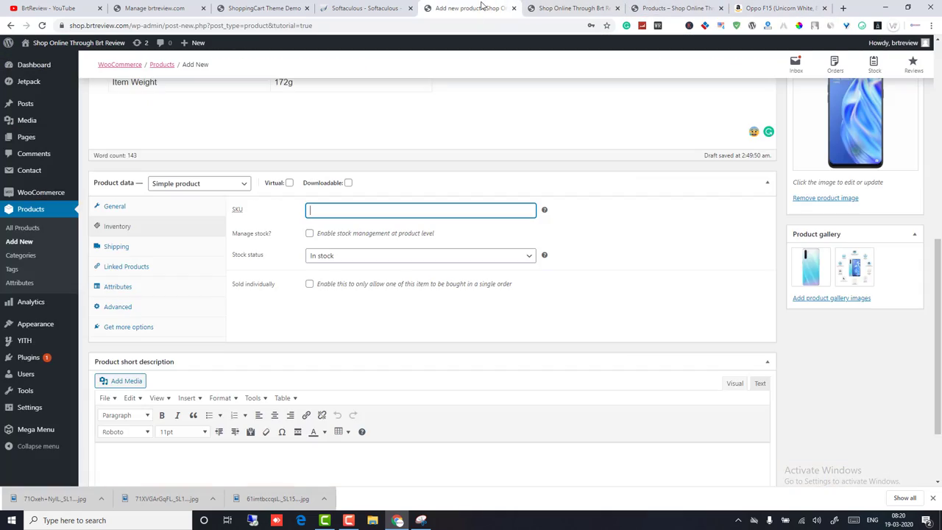
click(339, 257)
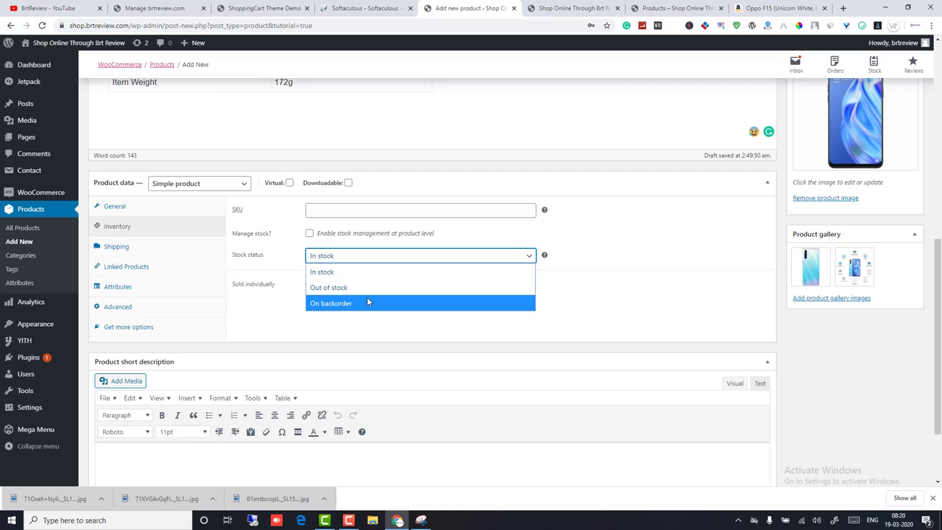
click(327, 271)
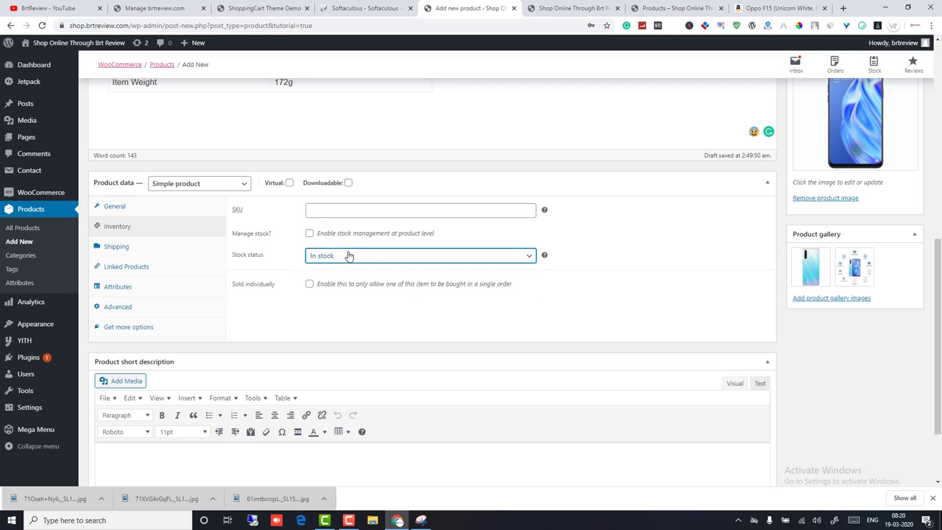
click(119, 251)
click(331, 210)
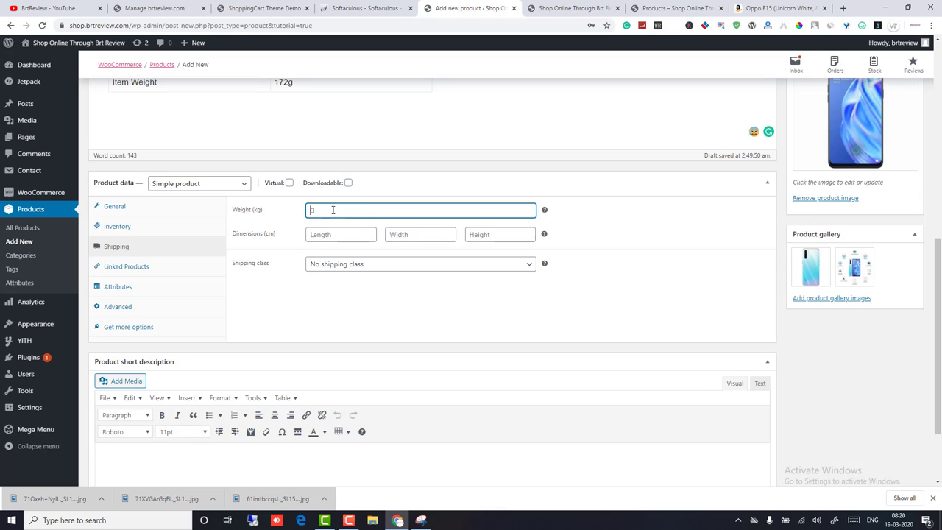
click(126, 266)
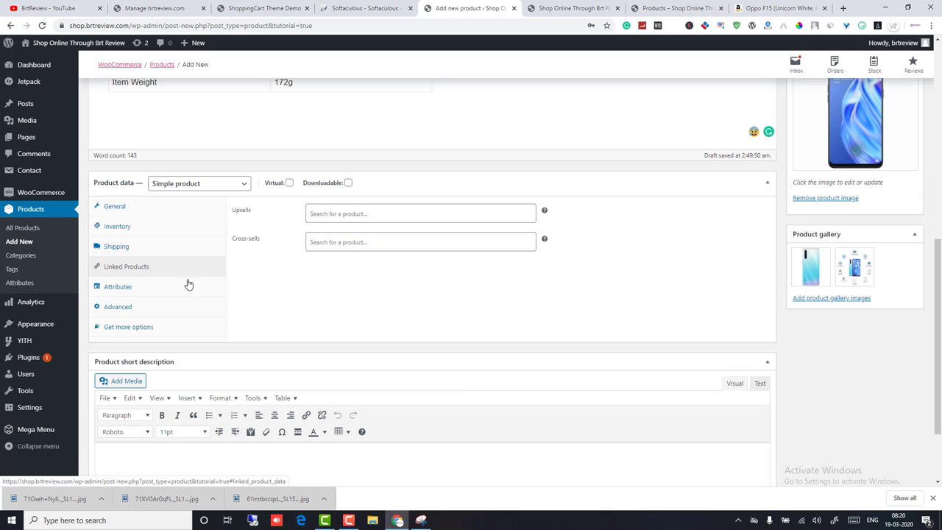
click(361, 219)
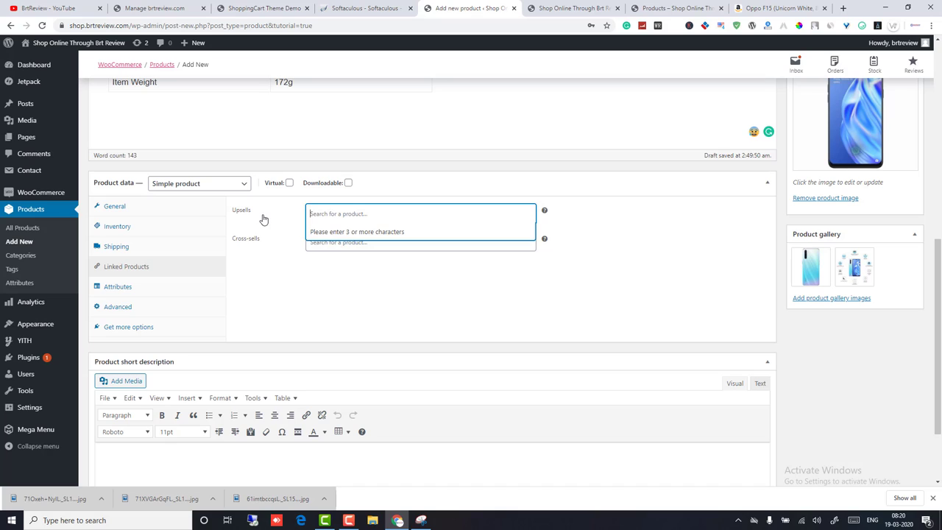
click(262, 218)
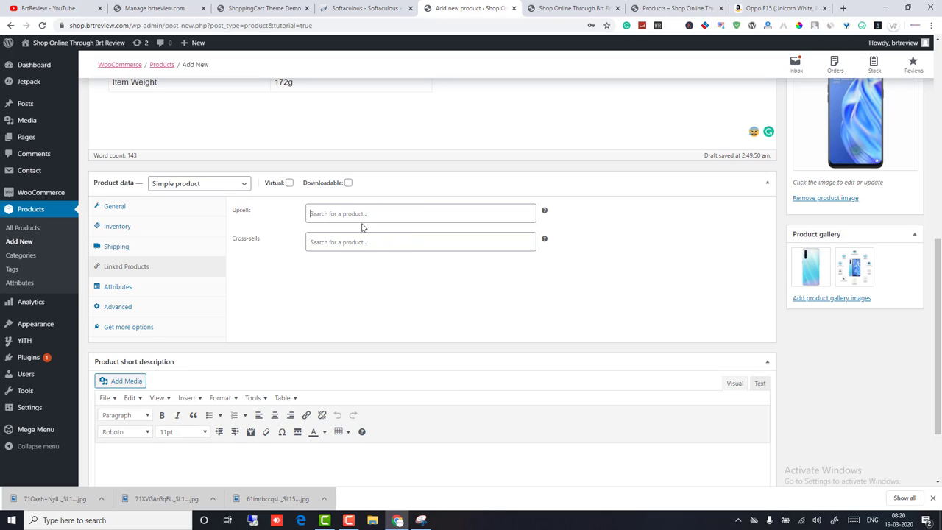
Look over the Attributes and Advanced tabs unchanged, ending on Get more options.
click(115, 290)
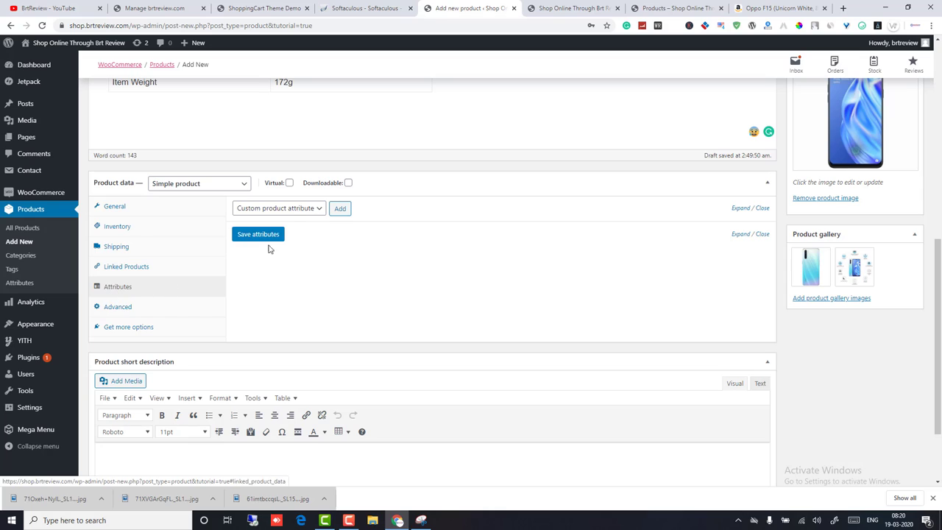
click(287, 211)
click(288, 211)
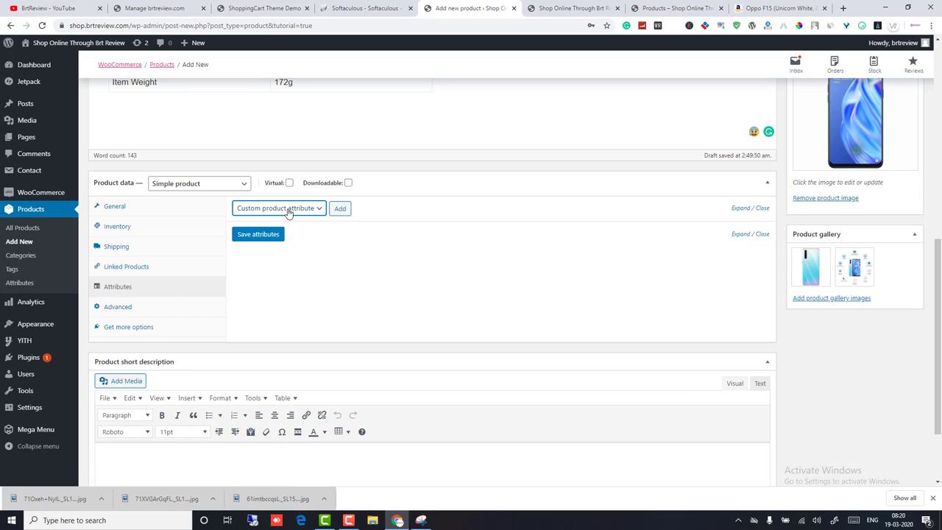
click(120, 310)
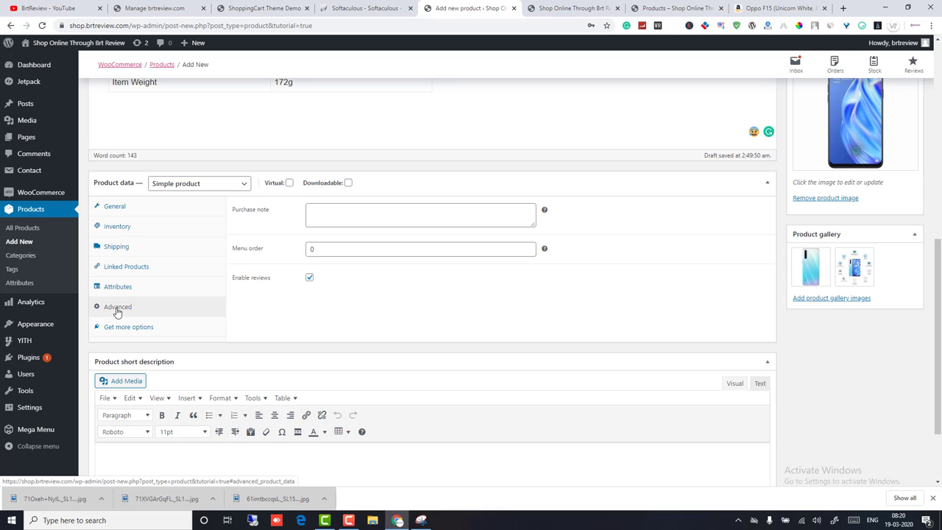
click(320, 212)
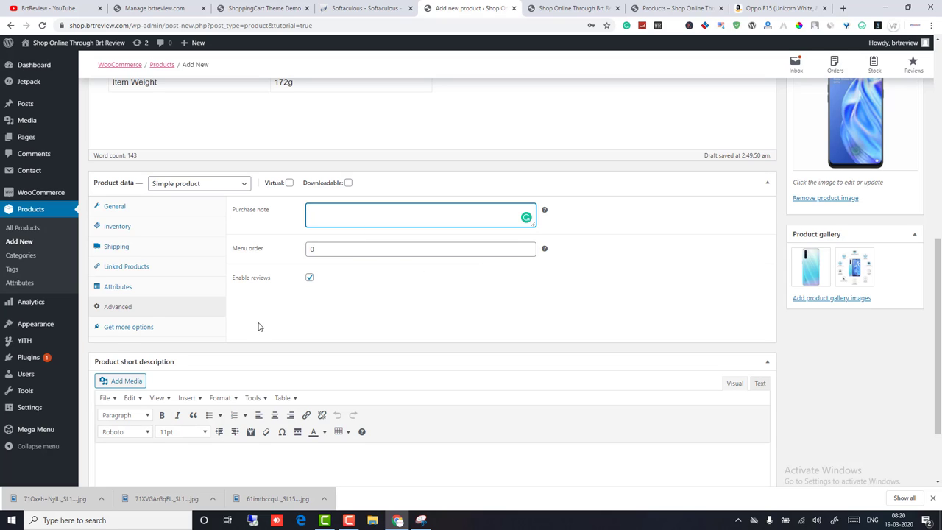
click(129, 328)
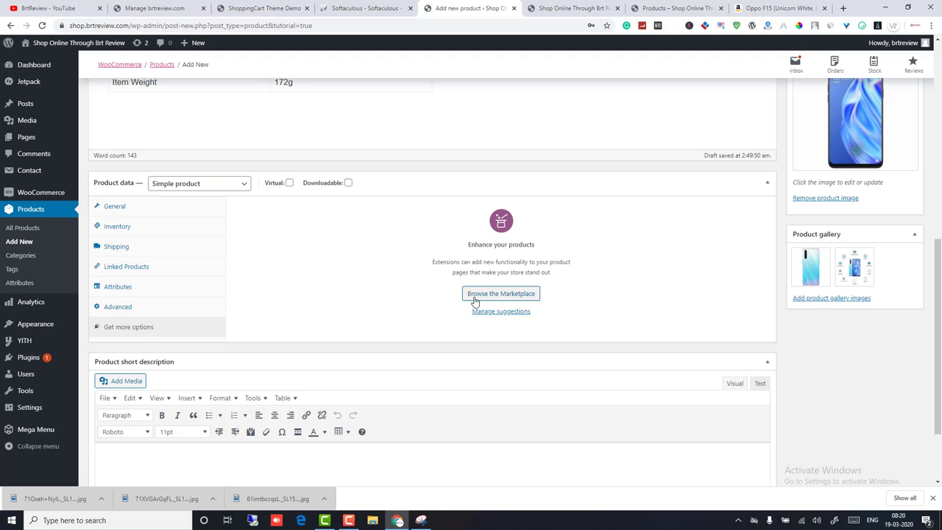
Copy the camera, AMOLED display and memory bullets into the Product short description.
scroll(277, 355, down, 2)
click(154, 370)
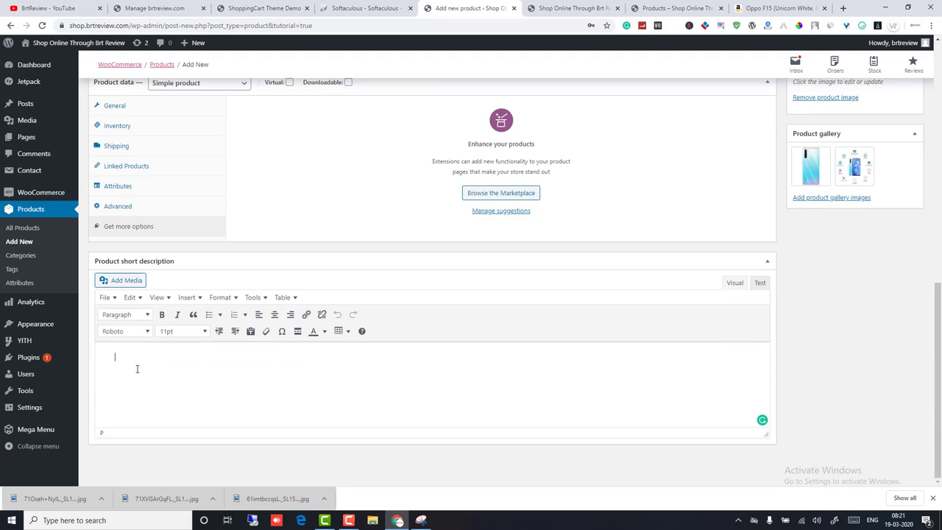
scroll(317, 445, up, 10)
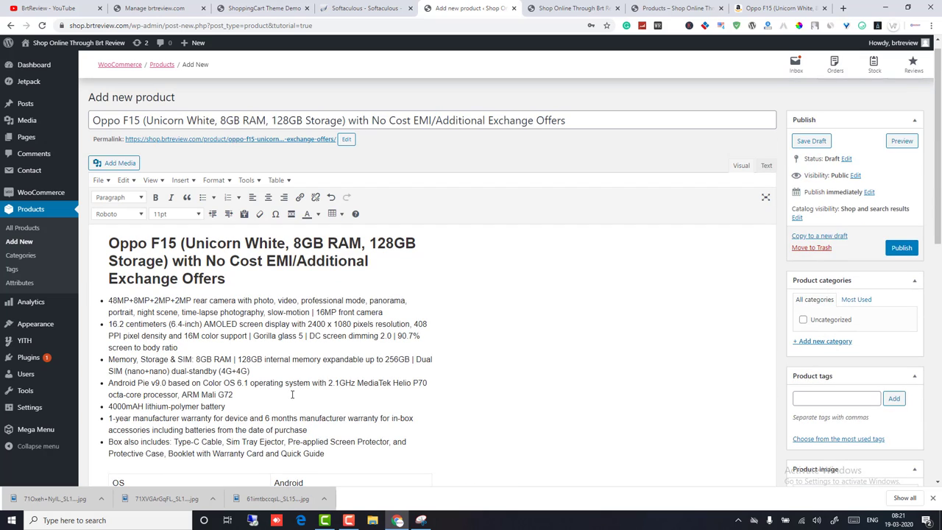
drag(254, 373, 106, 297)
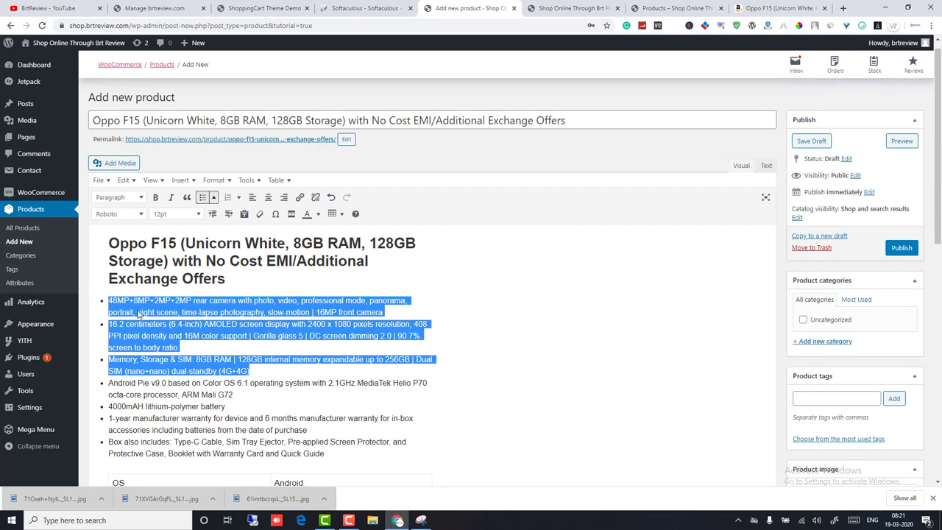
right_click(137, 312)
click(166, 340)
scroll(296, 338, down, 10)
click(186, 385)
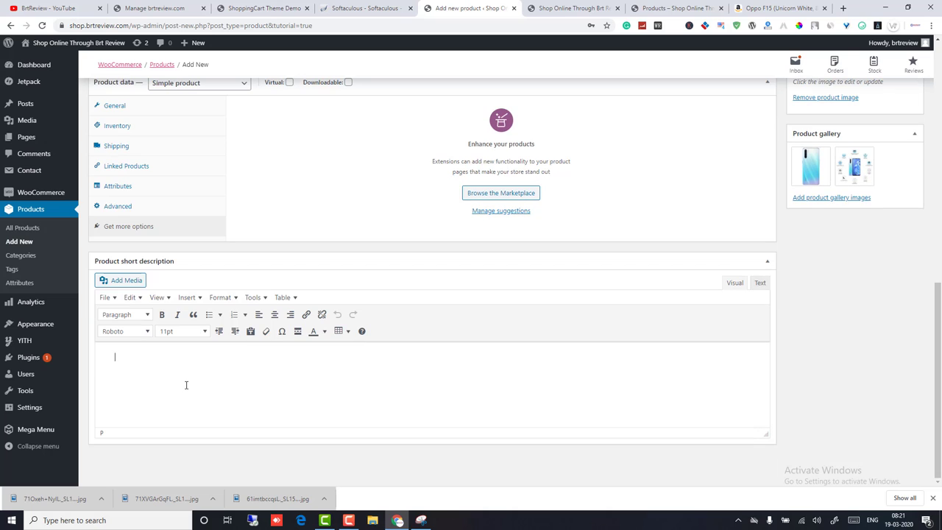
key(ctrl+v)
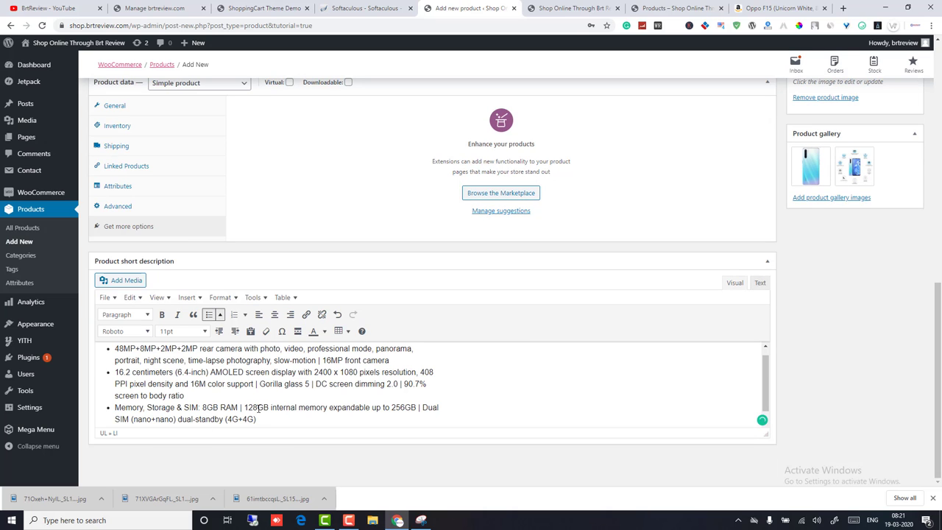
scroll(353, 395, up, 10)
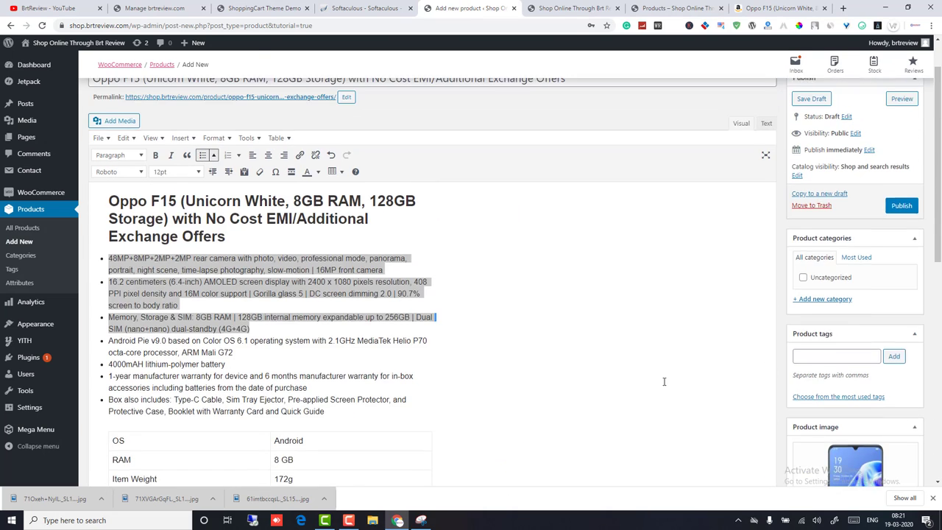
scroll(664, 381, up, 1)
click(808, 413)
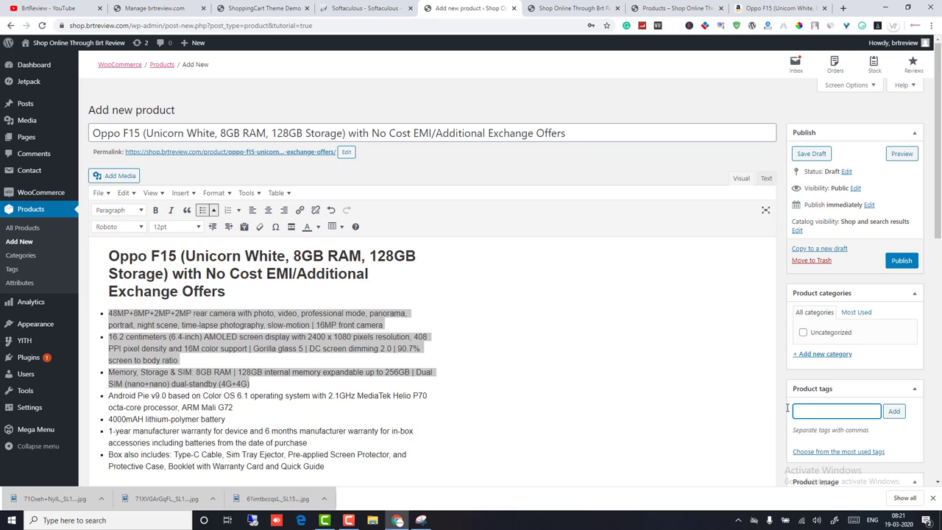
Tag the product 'Oppo F15', copied from the start of the title.
drag(102, 132, 144, 132)
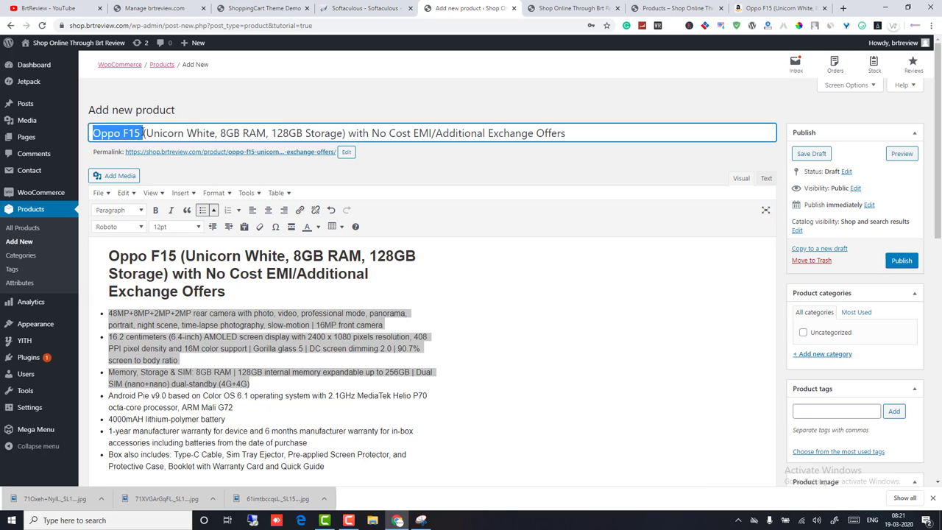
right_click(140, 134)
click(153, 166)
click(820, 412)
key(ctrl+v)
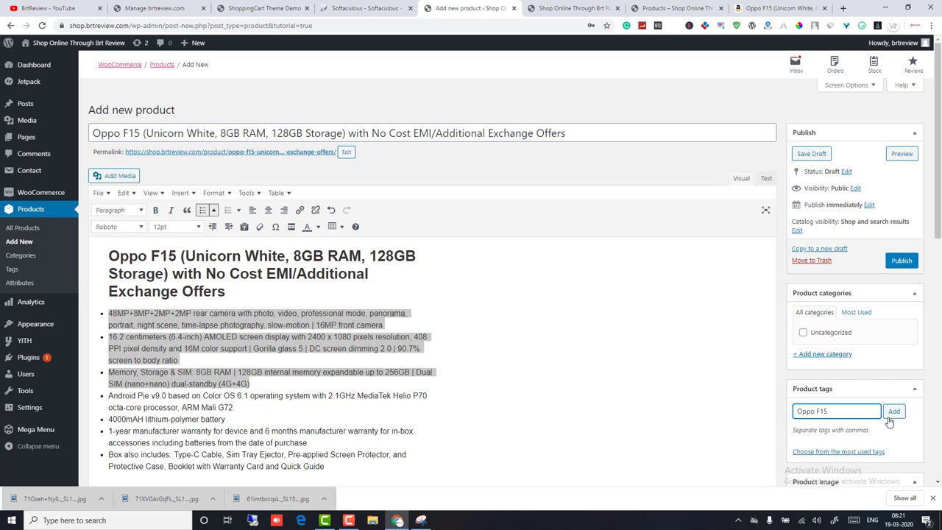
click(891, 413)
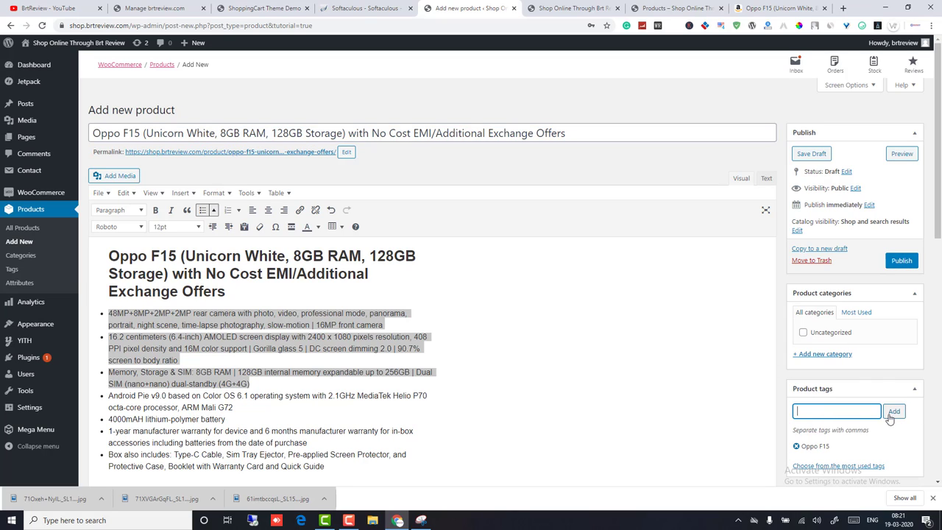
Create and assign a new 'Mobile Phone' category, then save the product as a draft.
click(828, 355)
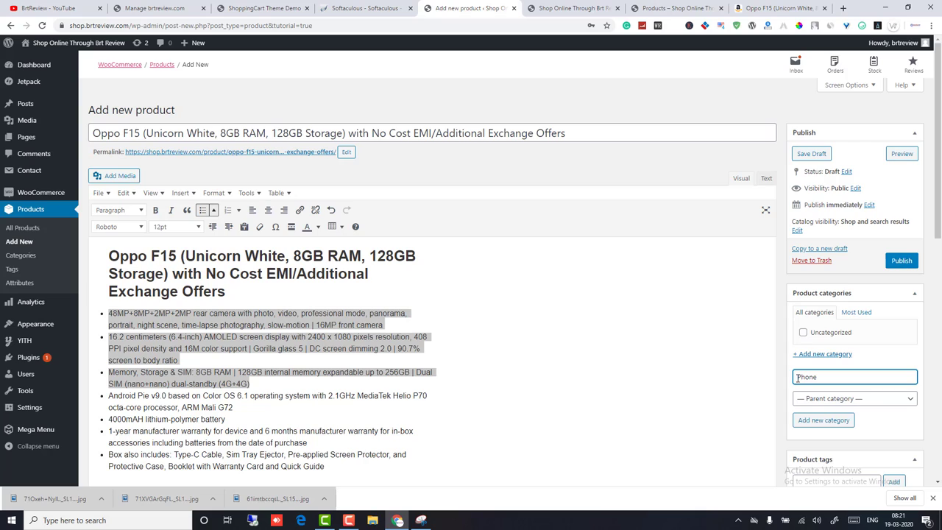
text(Mobile)
key(BackSpace)
click(814, 426)
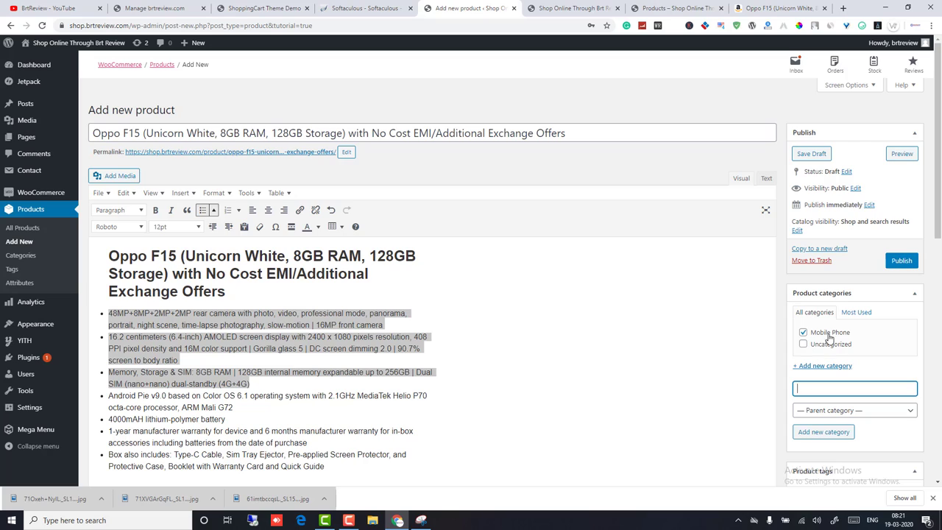
click(809, 156)
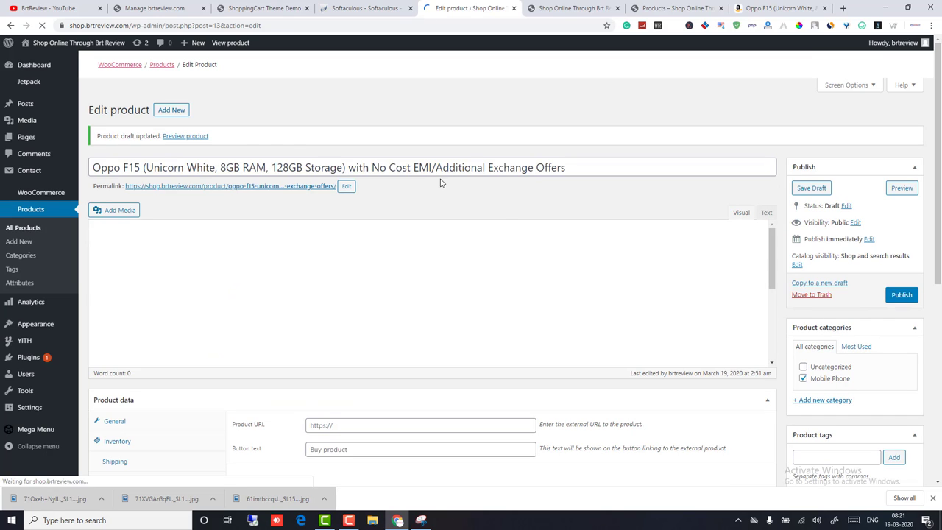
Open the product preview in a new tab and view the back and infographic photos.
right_click(192, 138)
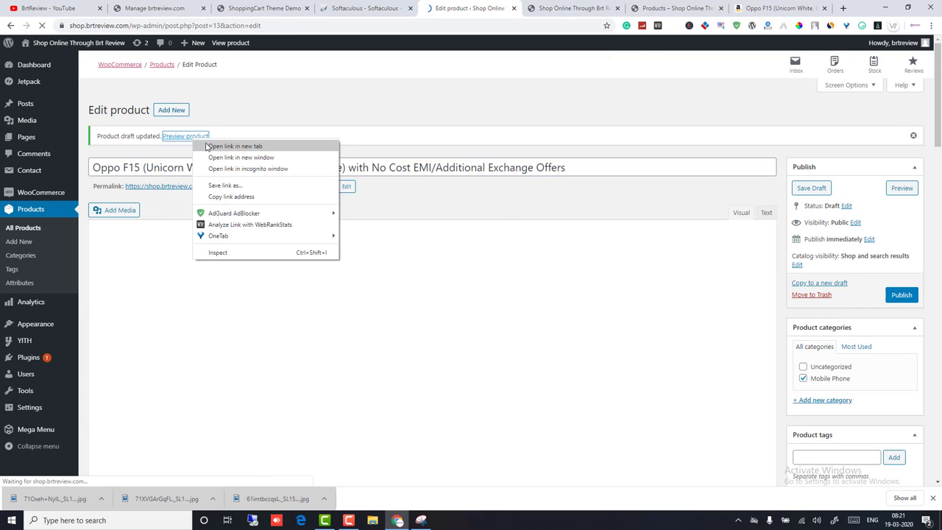
click(220, 146)
click(508, 8)
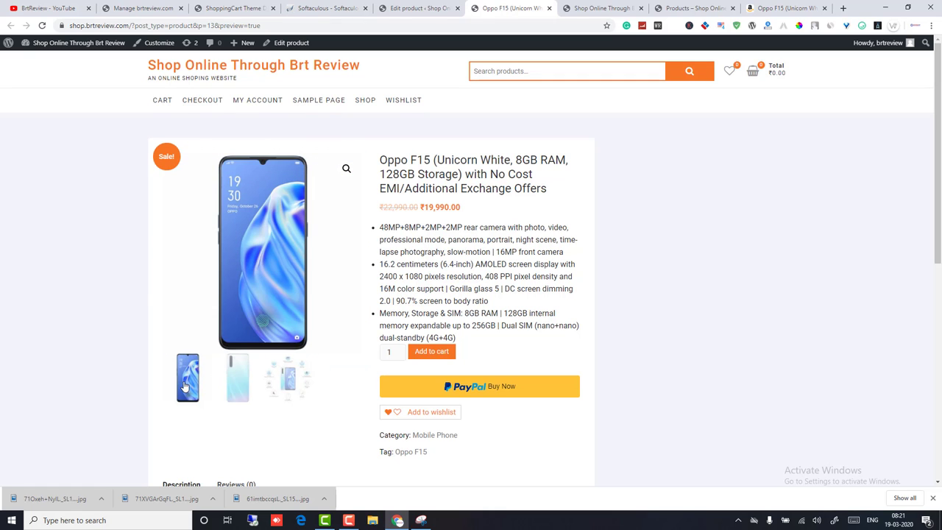
click(239, 375)
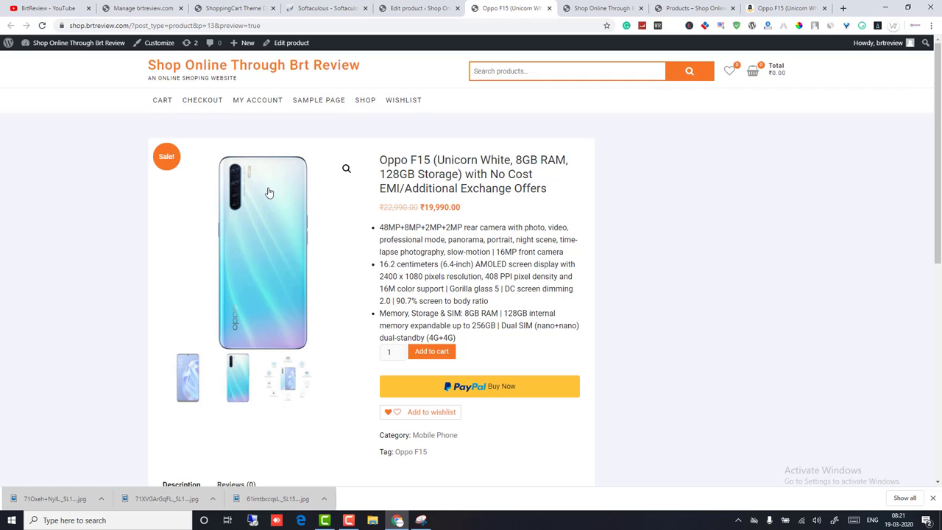
click(286, 377)
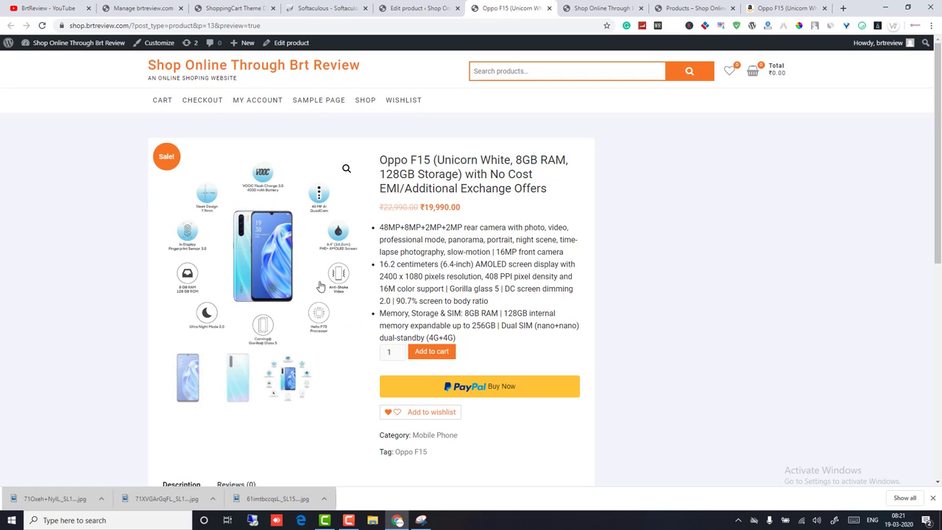
scroll(554, 314, down, 2)
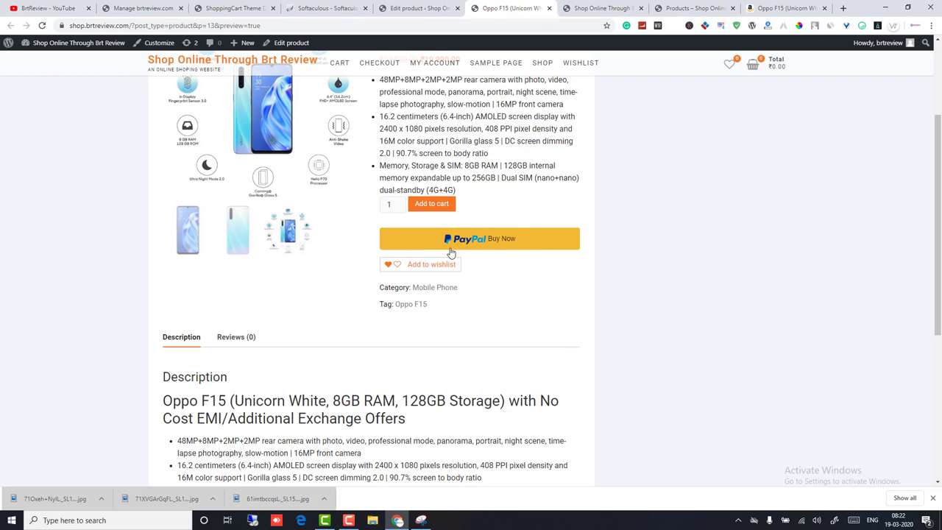
scroll(478, 298, up, 2)
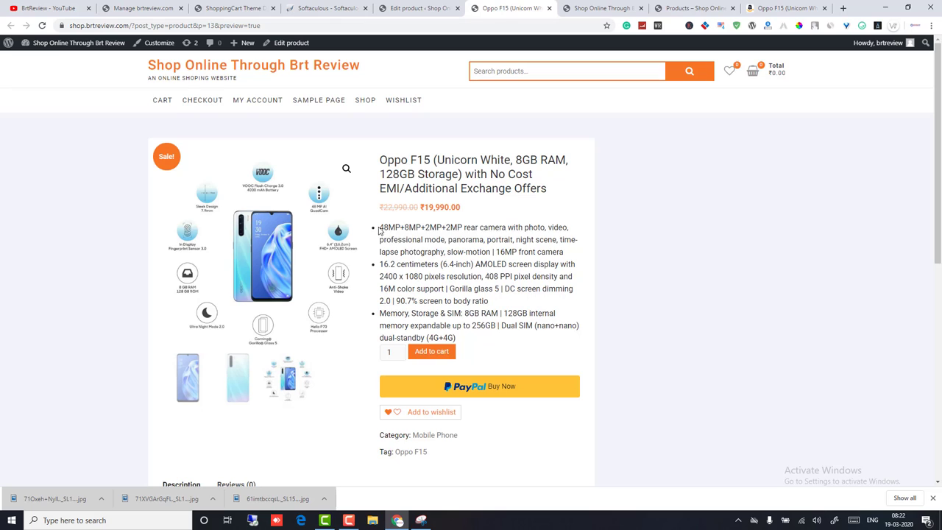
Inspect the preview's feature bullets, struck-through regular price, title and description text.
drag(379, 230, 442, 440)
click(615, 245)
drag(384, 207, 466, 210)
click(489, 208)
drag(408, 160, 555, 202)
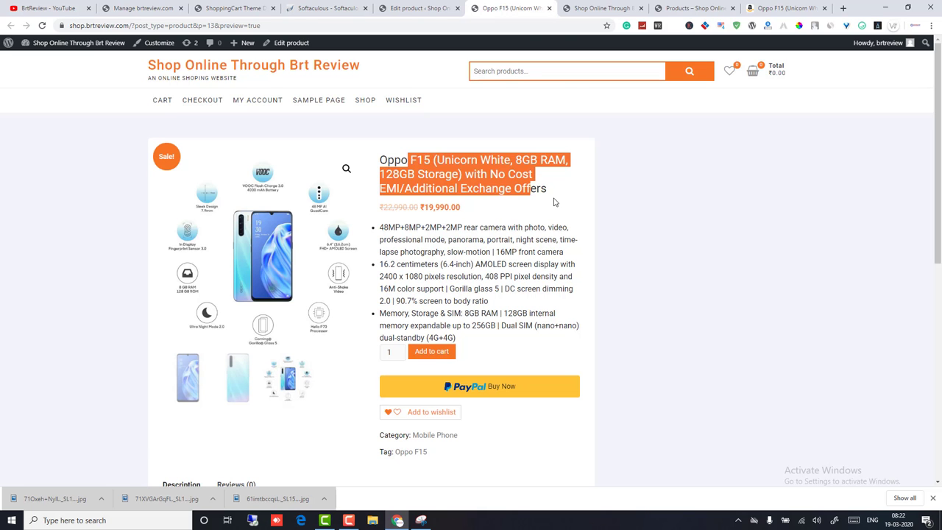
click(625, 265)
scroll(625, 265, down, 2)
scroll(173, 154, up, 2)
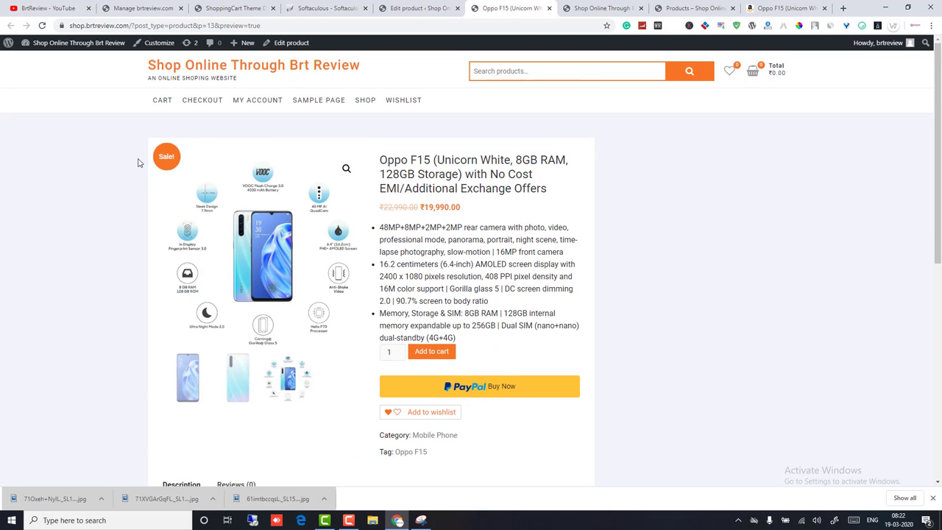
scroll(287, 311, down, 3)
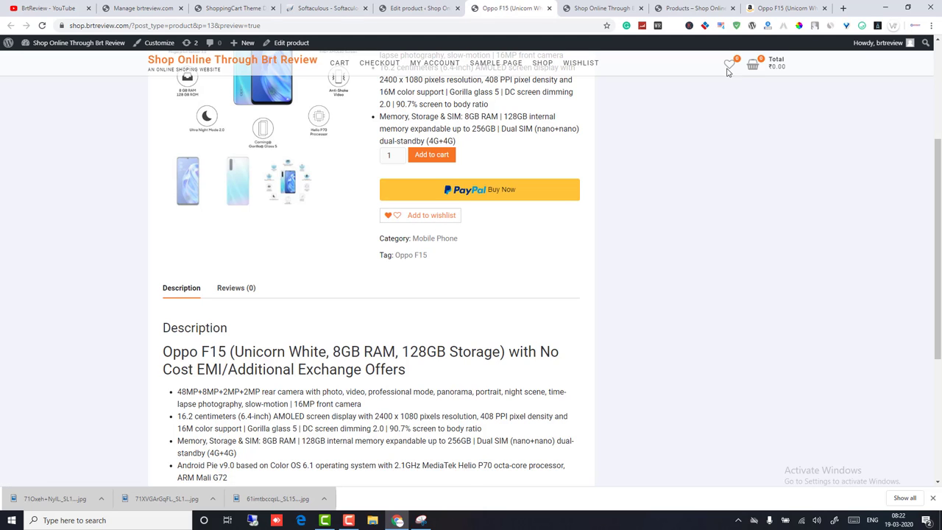
scroll(470, 260, down, 2)
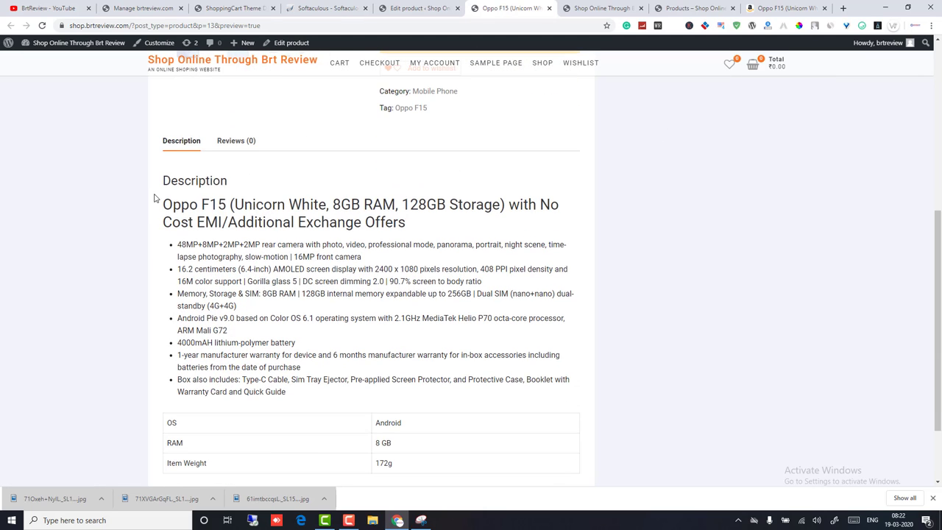
drag(161, 181, 414, 239)
click(433, 341)
Check the spec table rows: OS Android, RAM 8 GB and Item Weight 172g.
scroll(380, 341, down, 2)
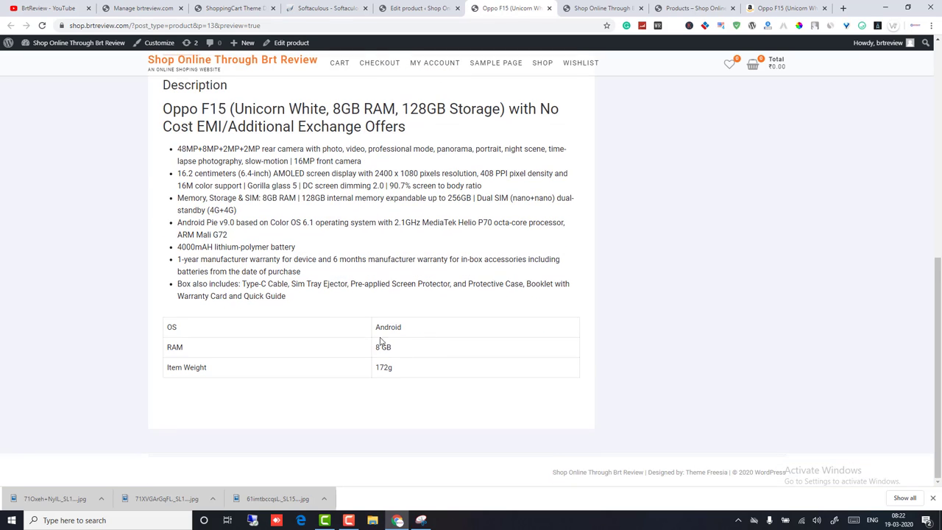
drag(167, 326, 400, 345)
double_click(387, 346)
double_click(384, 367)
click(434, 376)
scroll(415, 414, up, 2)
scroll(451, 410, up, 3)
scroll(236, 250, down, 1)
View the Reviews (0) tab and rating form, then go back to Description and the editor.
click(236, 241)
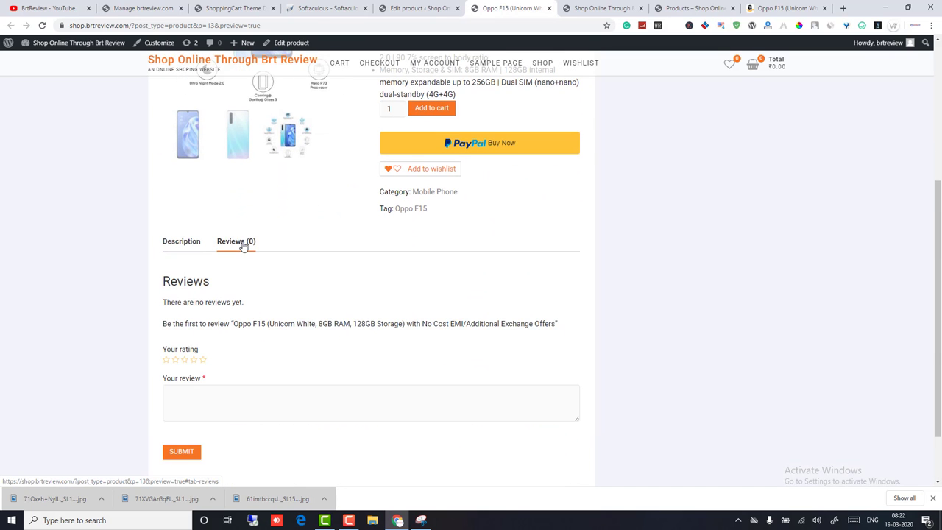
scroll(221, 294, down, 1)
click(202, 285)
click(195, 329)
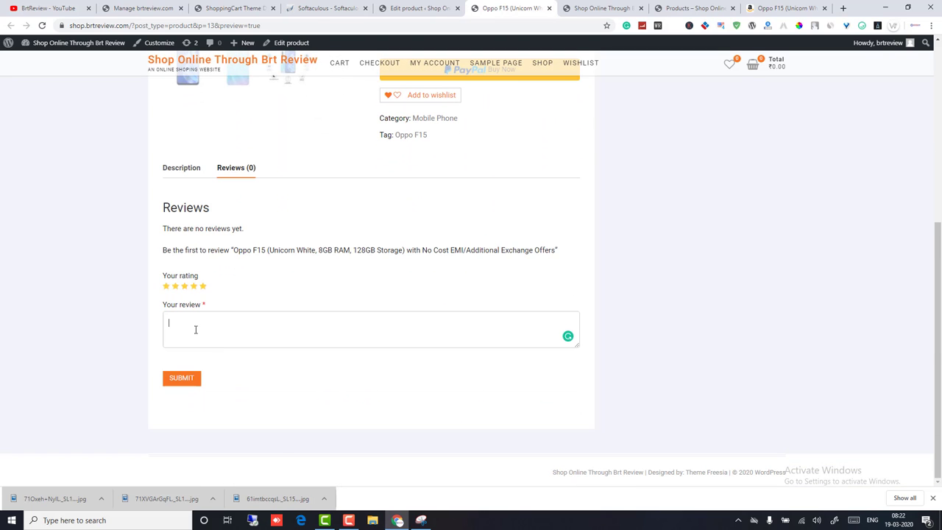
click(181, 171)
scroll(294, 331, down, 2)
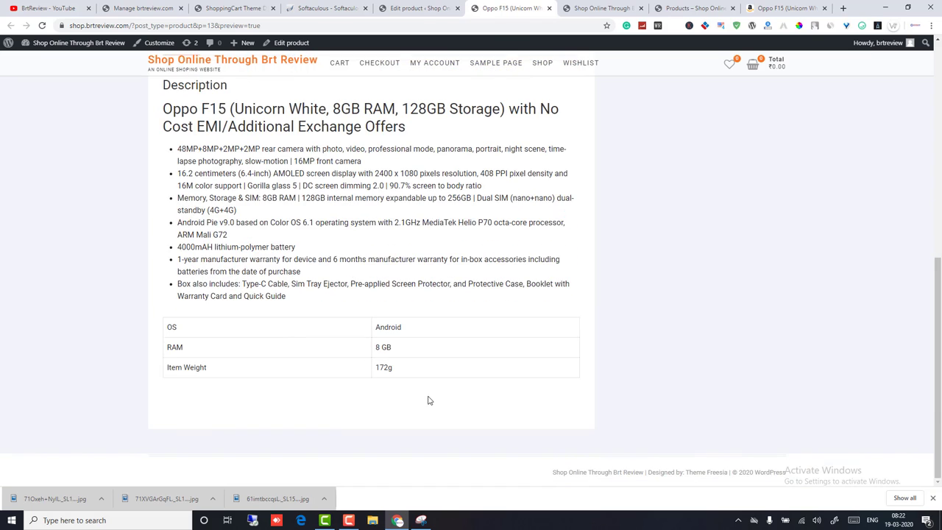
scroll(434, 397, up, 4)
scroll(440, 397, up, 2)
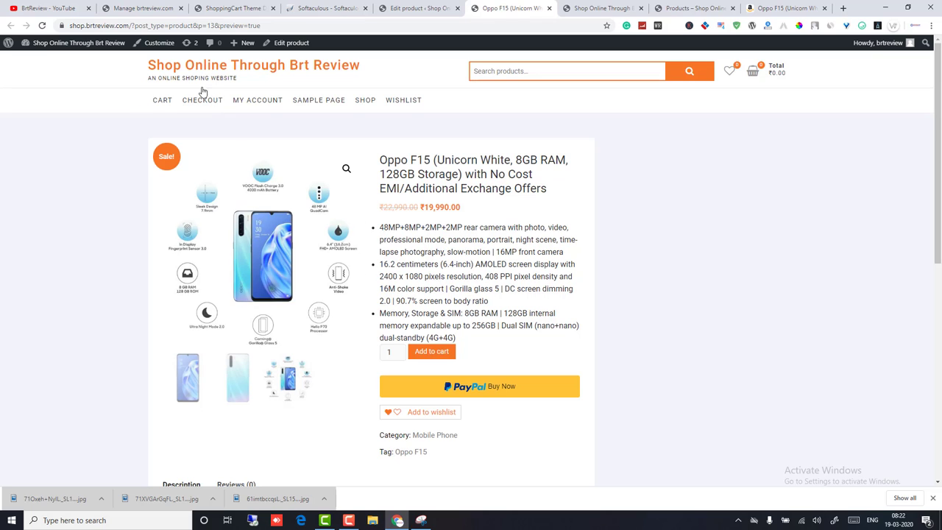
click(420, 10)
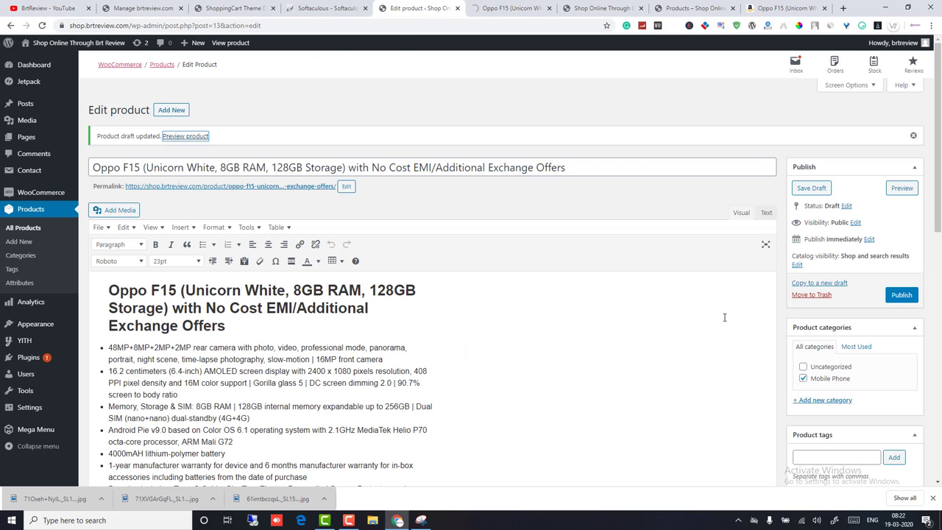
Publish the Oppo F15 product, reload the shop homepage, and return to the Edit product tab.
click(892, 299)
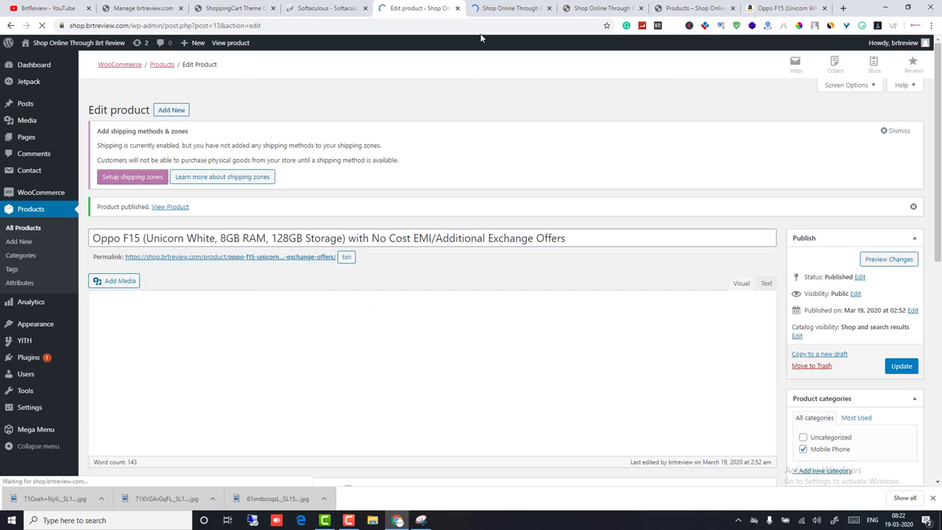
click(500, 8)
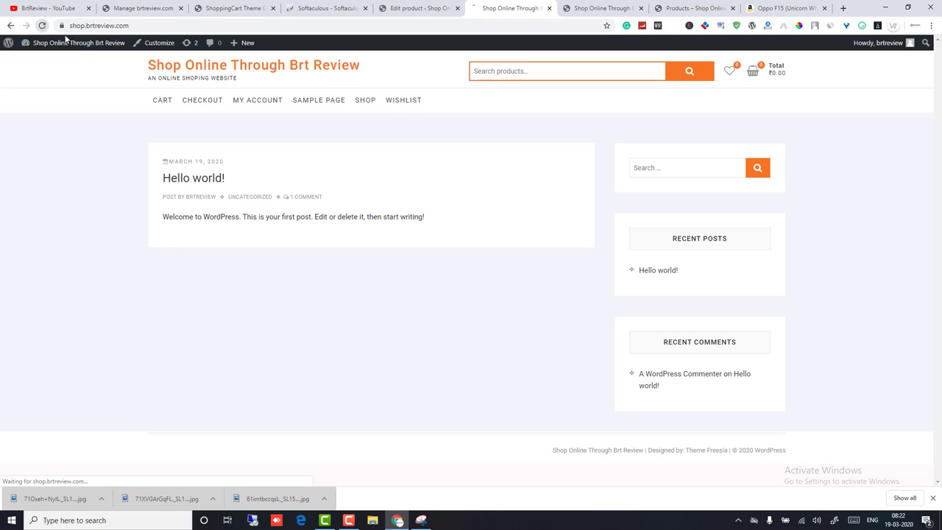
click(42, 25)
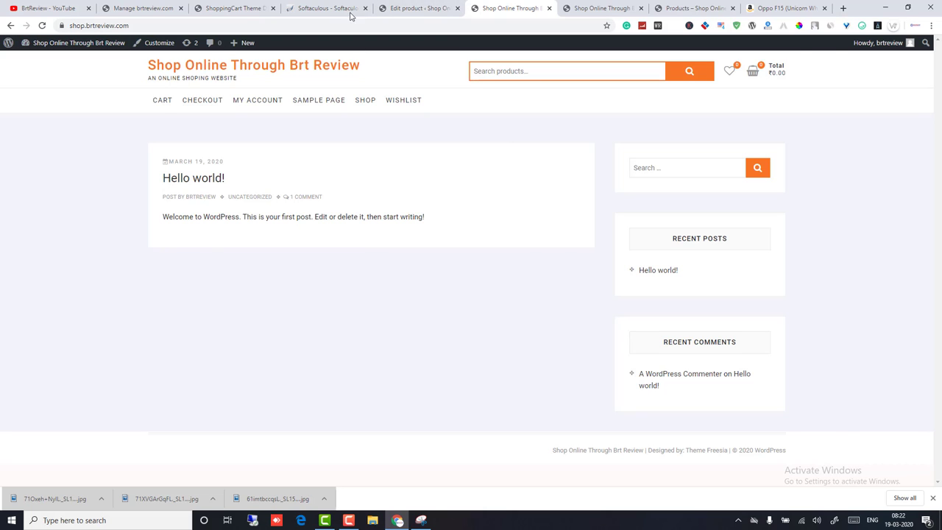
click(416, 9)
Open the store in a new tab to confirm the Shop lists Oppo F15 at ₹19,990, then return to Edit product.
mouse_move(44, 48)
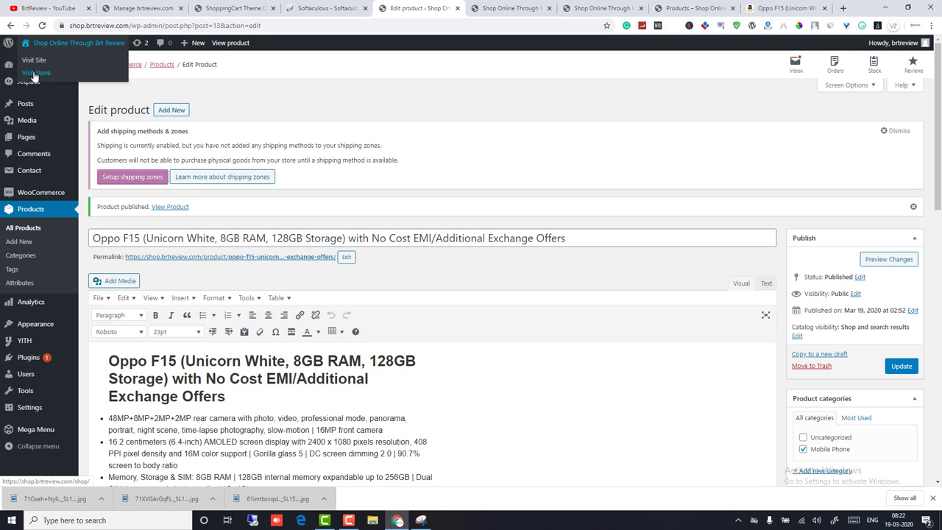
right_click(34, 73)
click(45, 79)
click(482, 8)
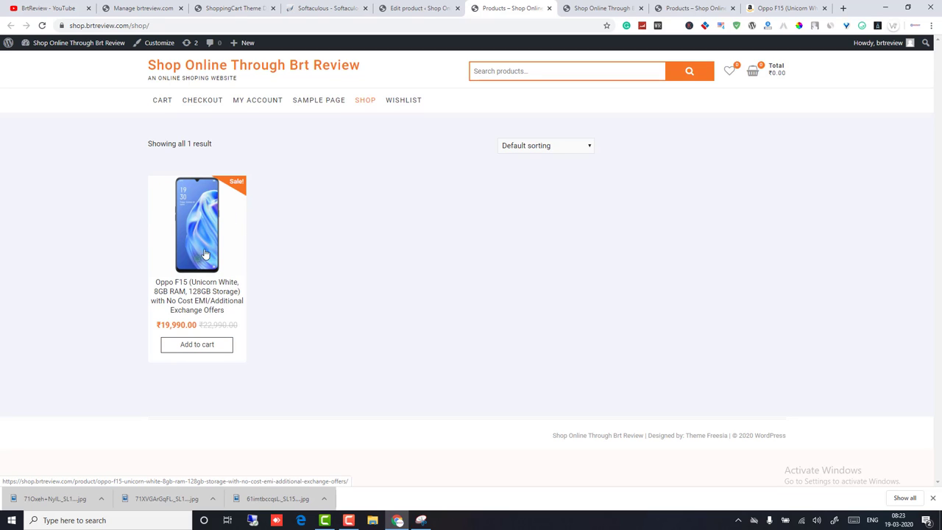
click(163, 25)
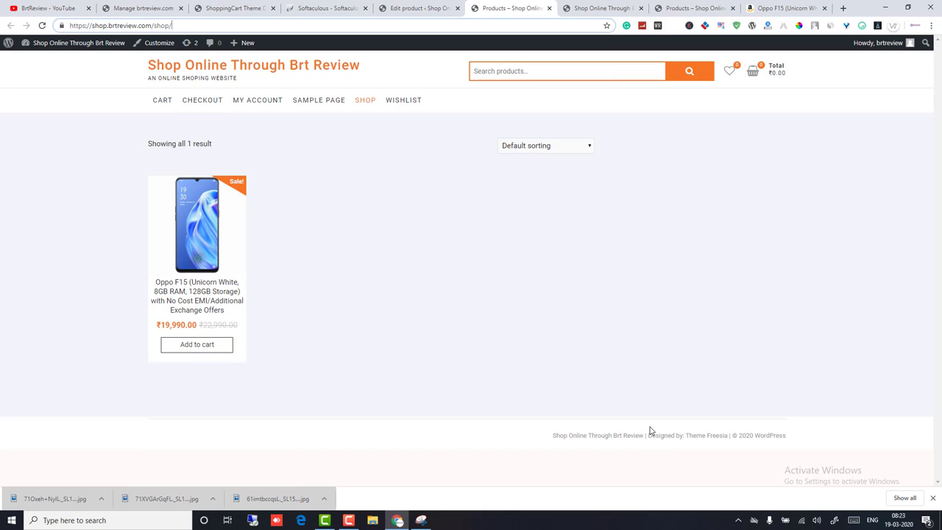
click(349, 520)
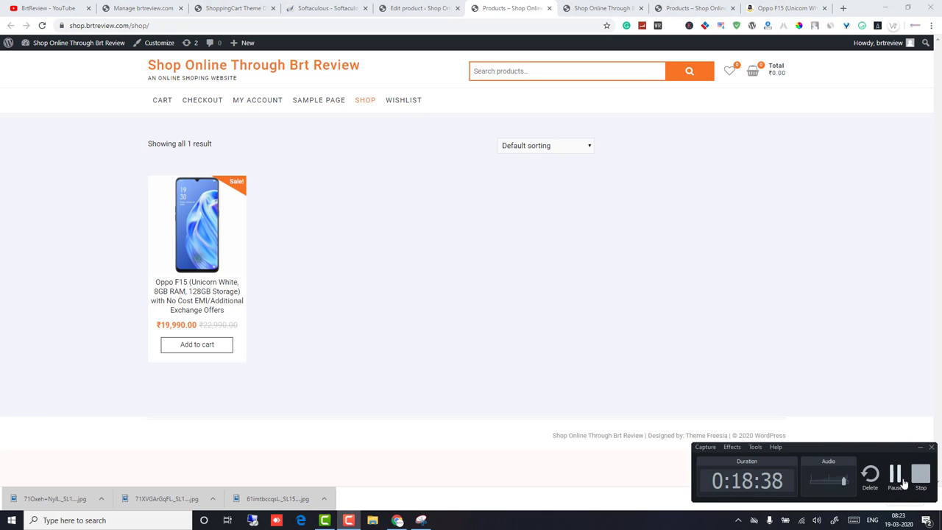
click(894, 474)
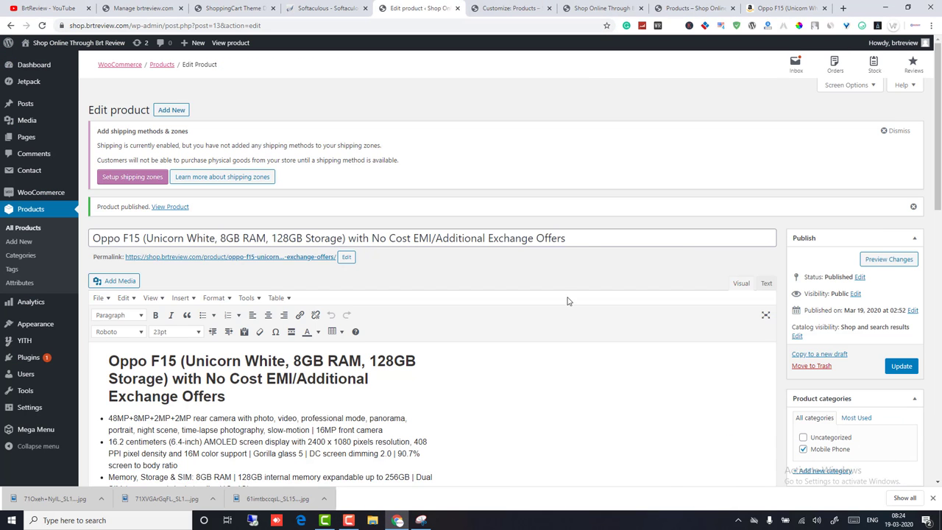
Go to Appearance > Import Demo Data to reach the One Click Demo Import page.
scroll(462, 208, down, 10)
scroll(417, 328, up, 10)
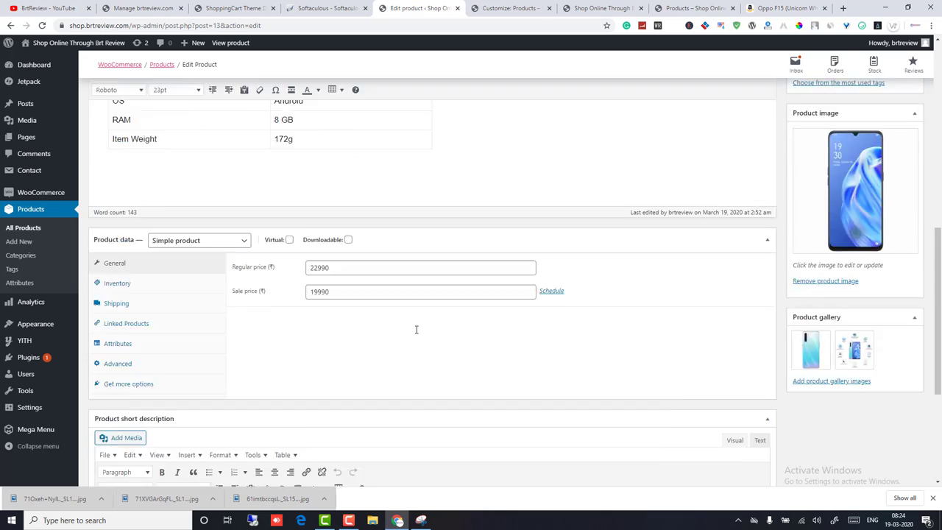
scroll(243, 297, down, 3)
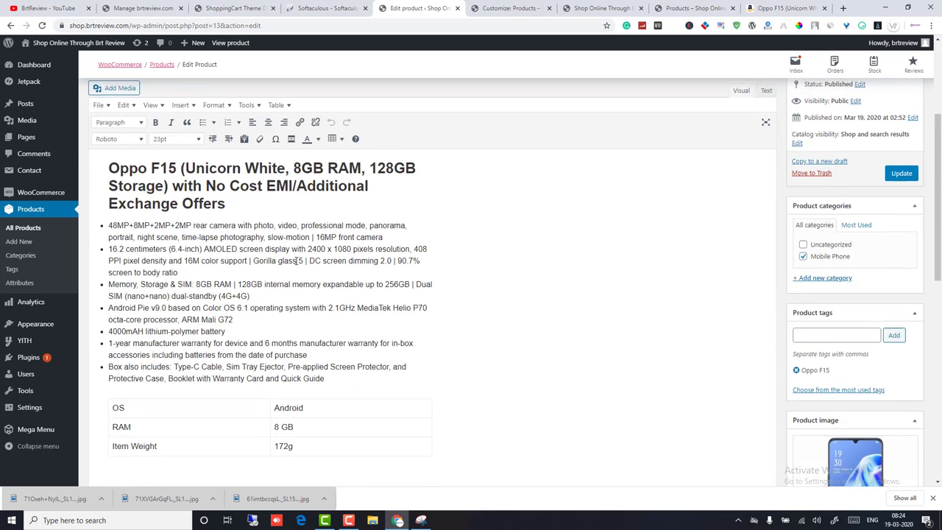
scroll(85, 314, up, 3)
mouse_move(42, 330)
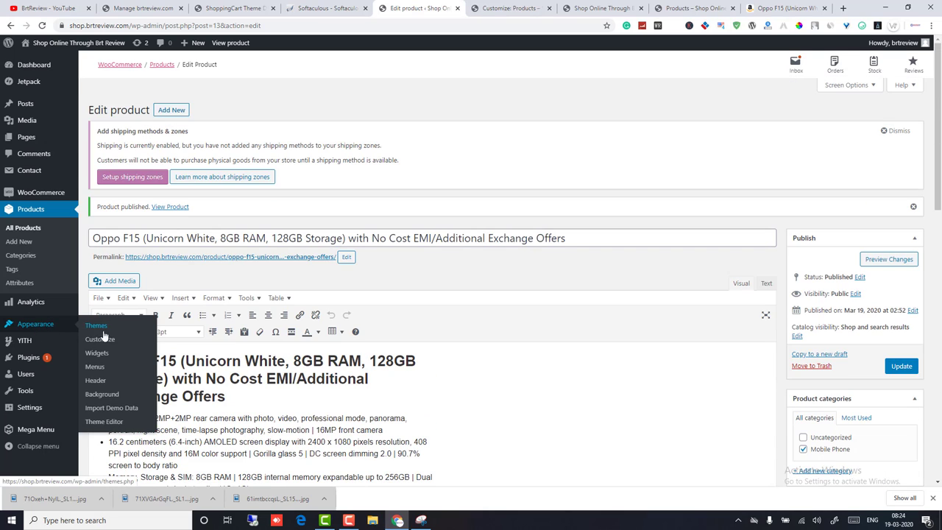
click(122, 409)
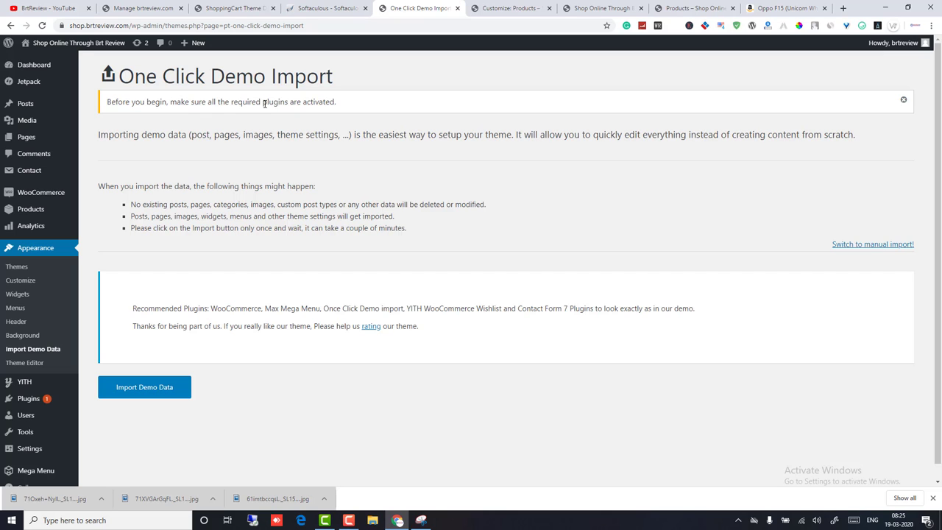
Read the required-plugins notices on the One Click Demo Import page.
drag(264, 102, 349, 107)
click(371, 107)
scroll(728, 164, down, 1)
scroll(662, 198, up, 1)
scroll(517, 237, down, 1)
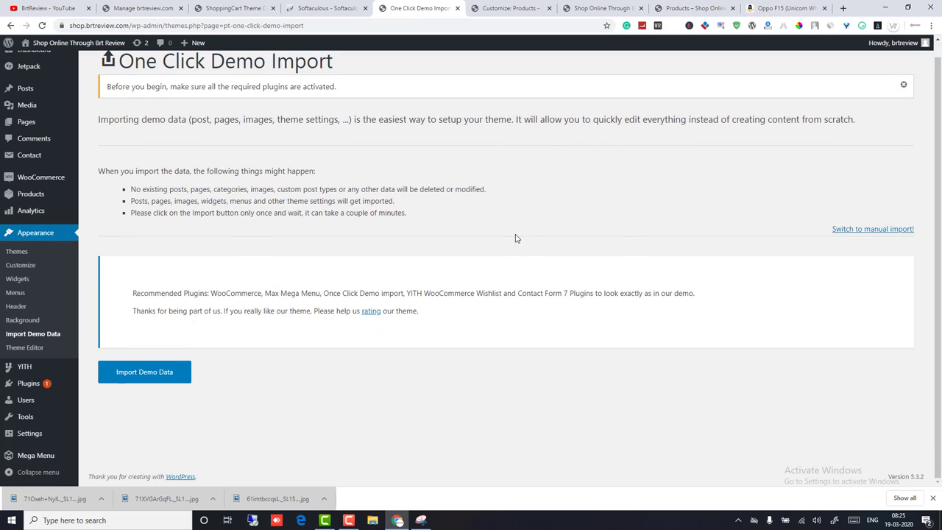
mouse_move(108, 86)
mouse_down()
mouse_move(345, 91)
mouse_move(105, 87)
mouse_up()
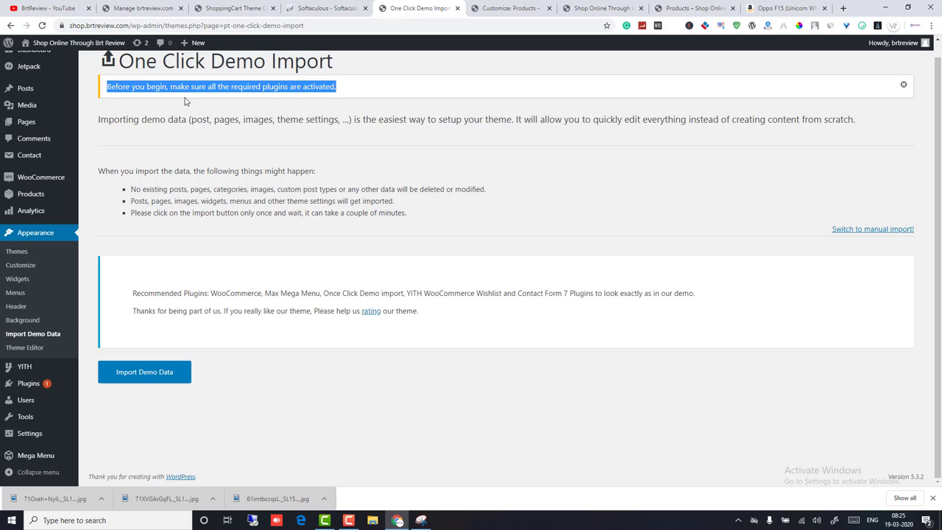
click(348, 90)
scroll(285, 182, up, 1)
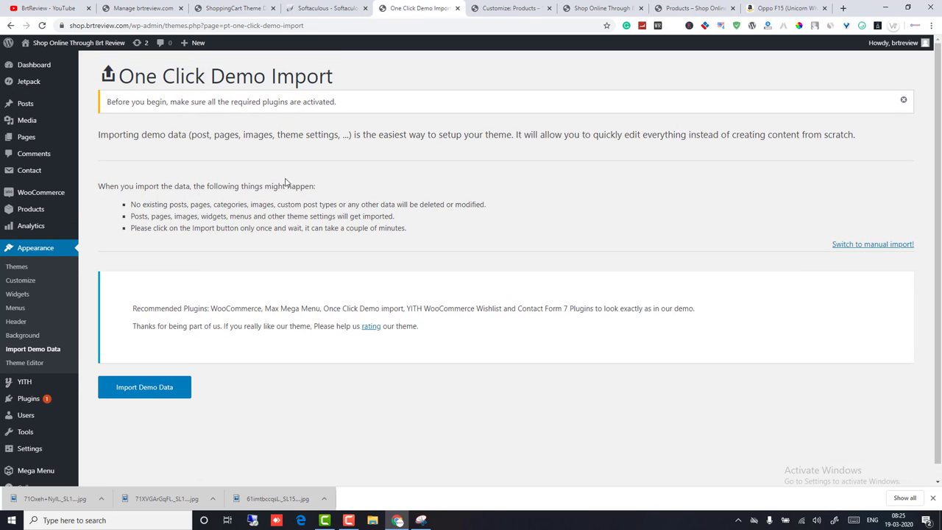
drag(208, 74, 373, 79)
click(390, 80)
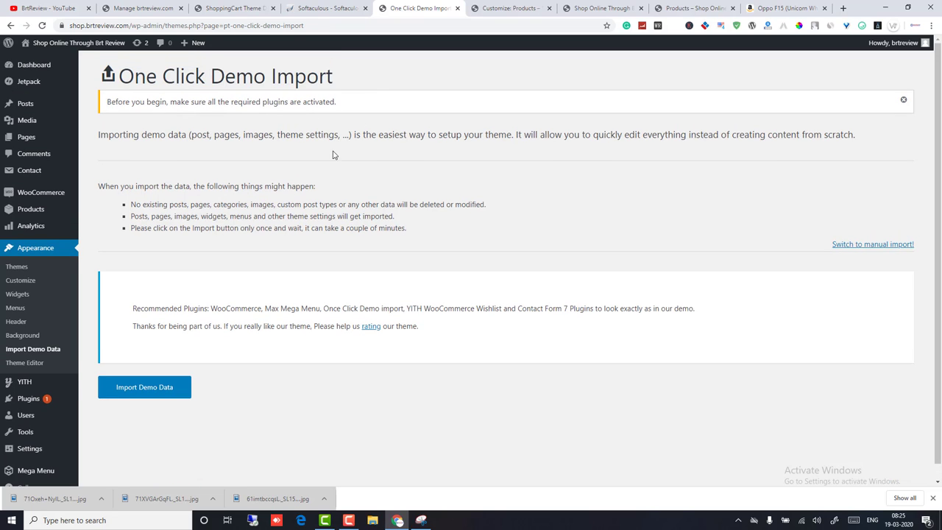
Run the demo data import until the 'That's it, all done!' message appears.
click(146, 393)
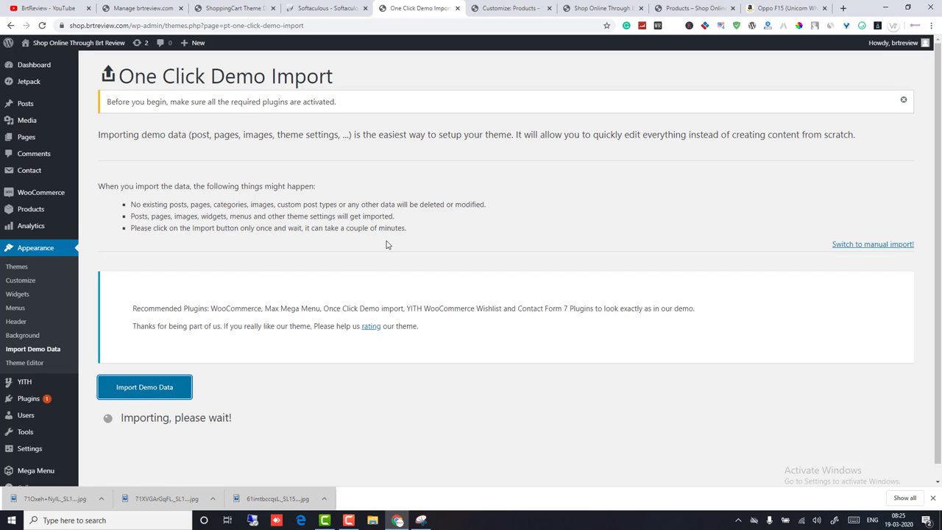
scroll(386, 245, down, 1)
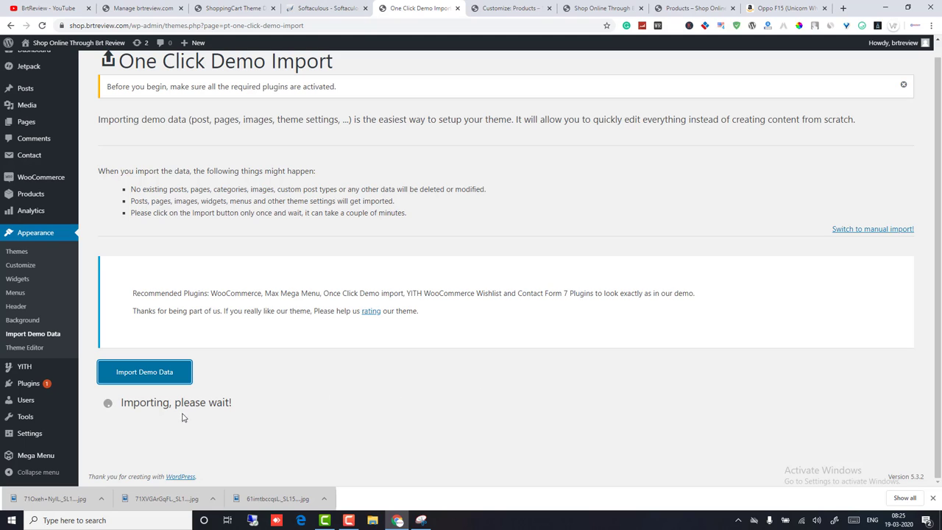
drag(121, 402, 248, 411)
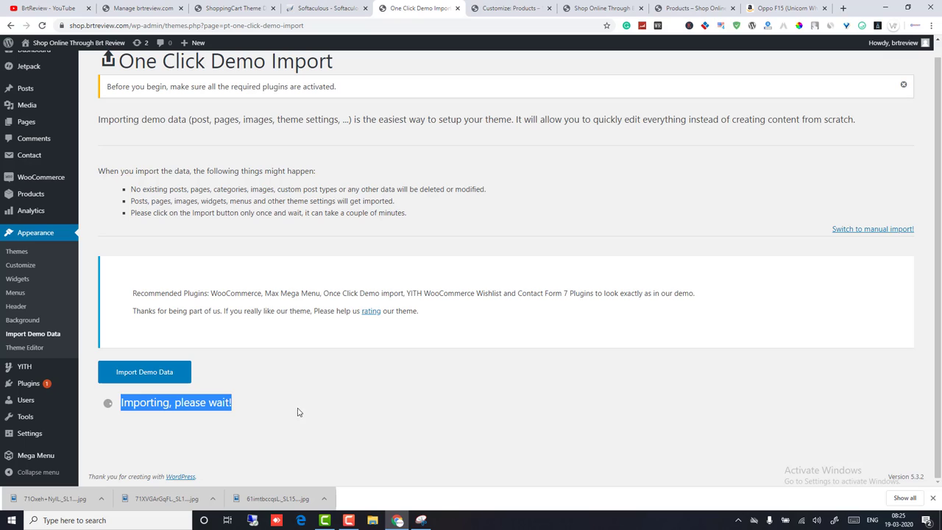
click(487, 386)
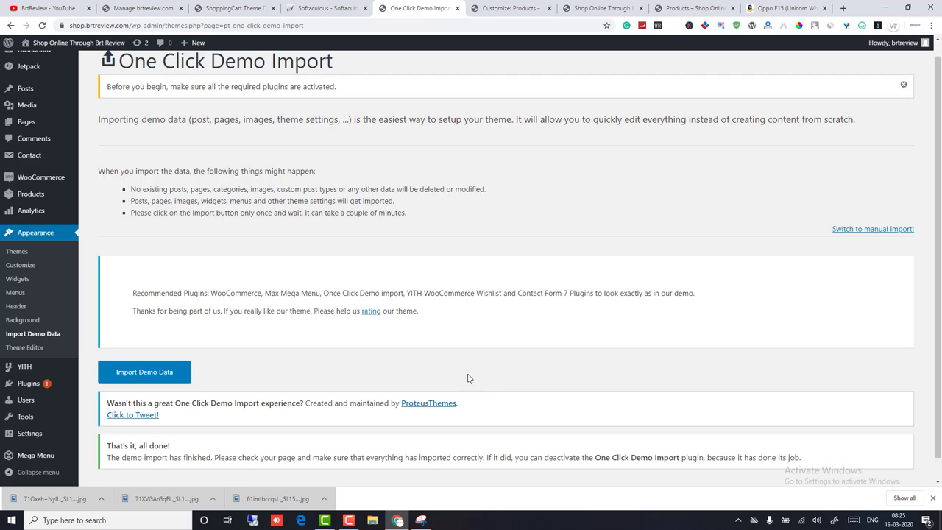
scroll(286, 355, down, 1)
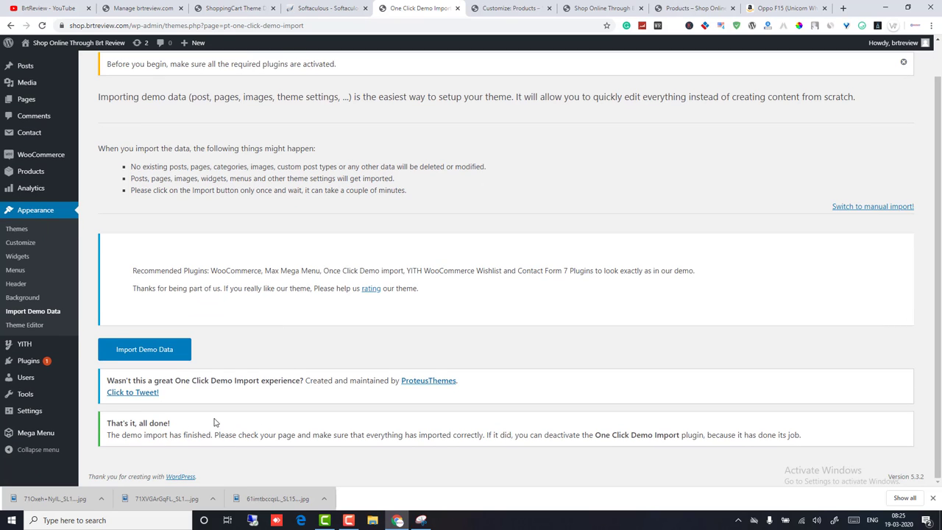
triple_click(132, 423)
click(255, 427)
scroll(650, 444, up, 1)
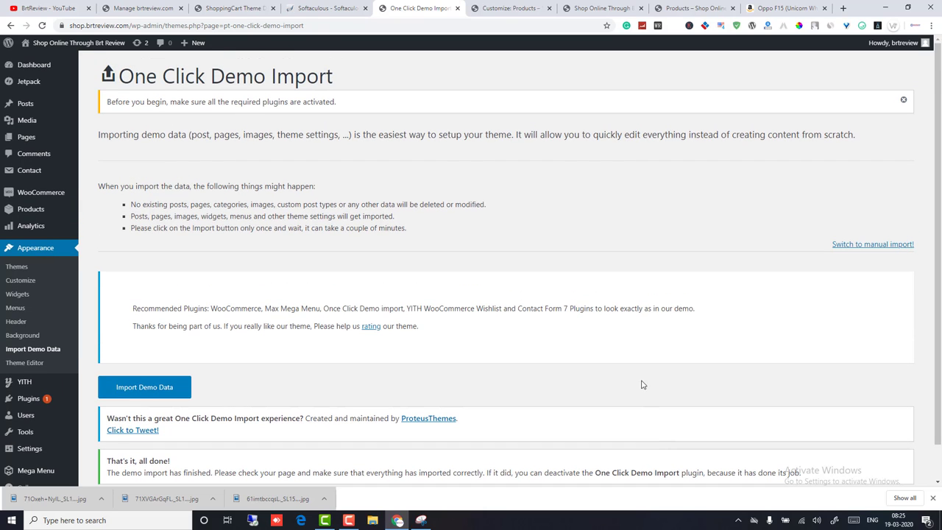
click(520, 4)
click(407, 6)
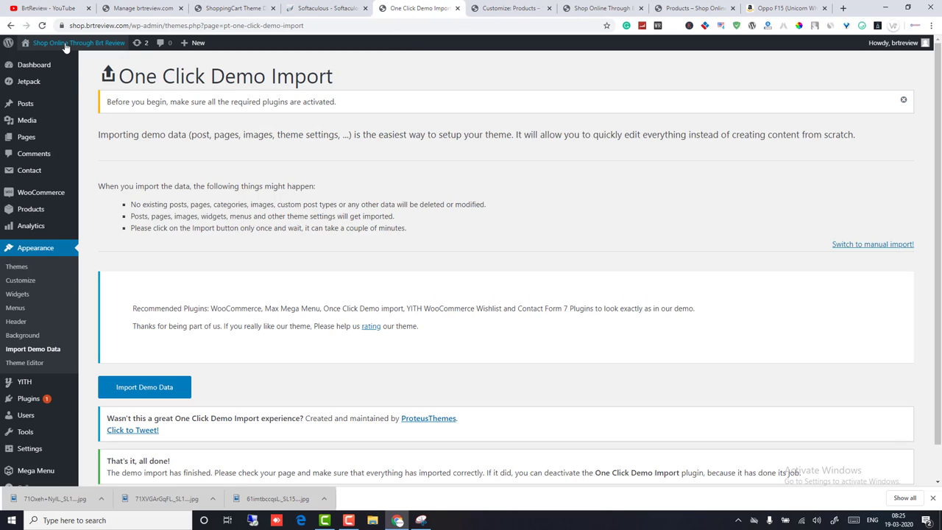
Open the live site from the admin bar's Visit Site link in a new tab.
mouse_move(44, 43)
right_click(30, 65)
click(59, 67)
click(450, 8)
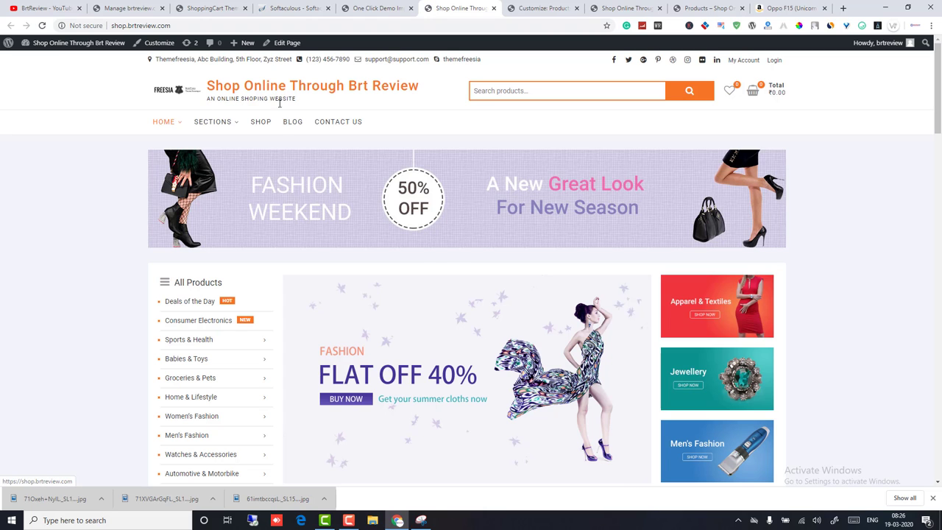
Scroll through the homepage sections showing the Oppo F15 at ₹19,990.
scroll(454, 257, down, 7)
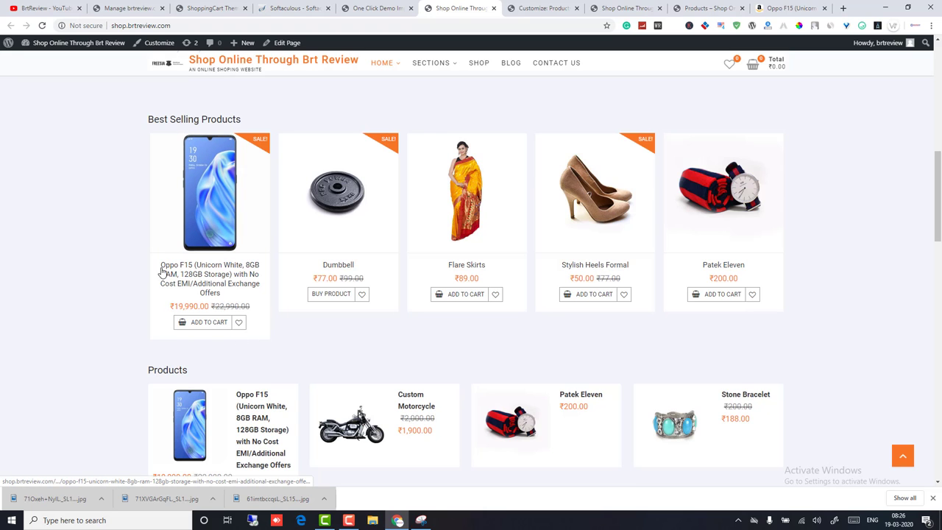
scroll(222, 276, down, 5)
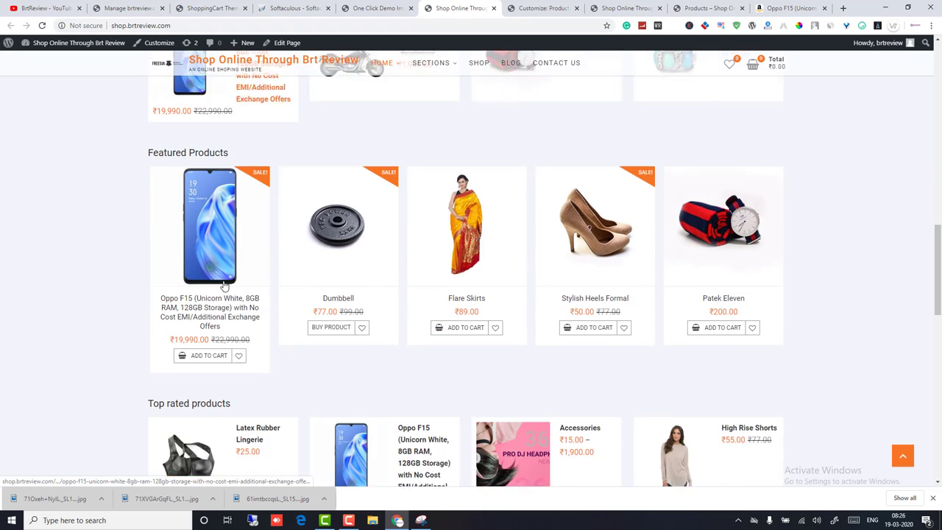
scroll(214, 254, down, 4)
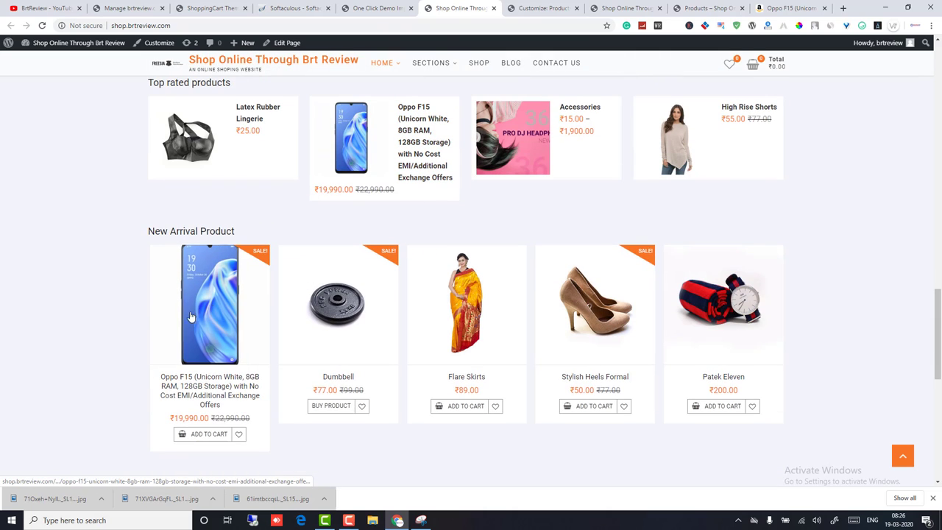
scroll(209, 306, down, 3)
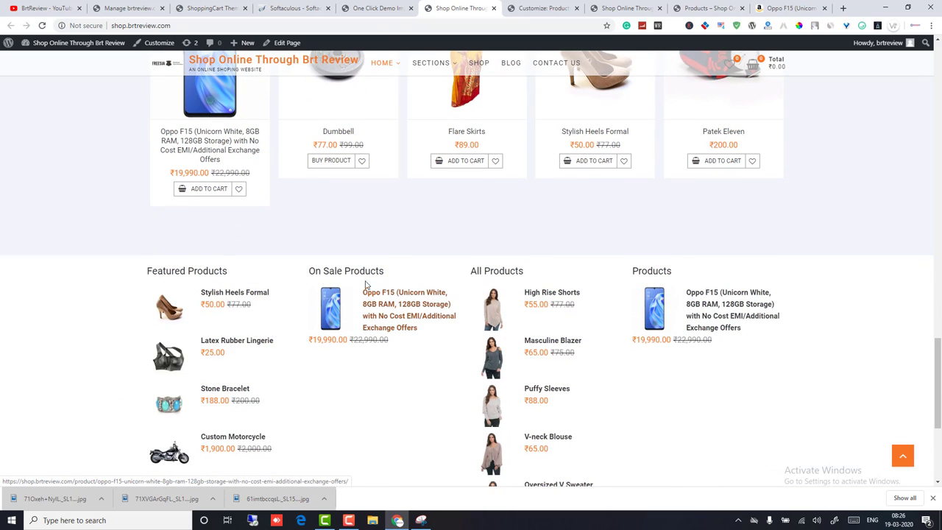
scroll(315, 274, down, 3)
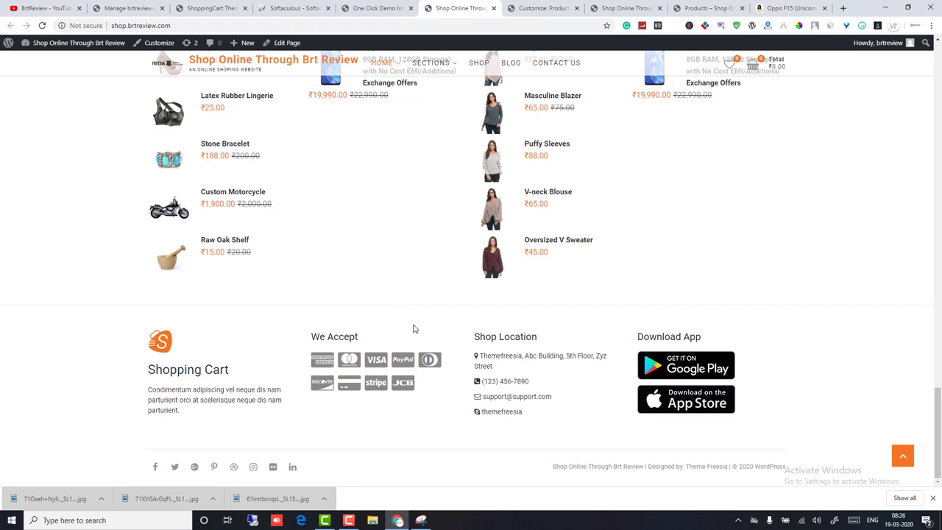
scroll(647, 404, up, 20)
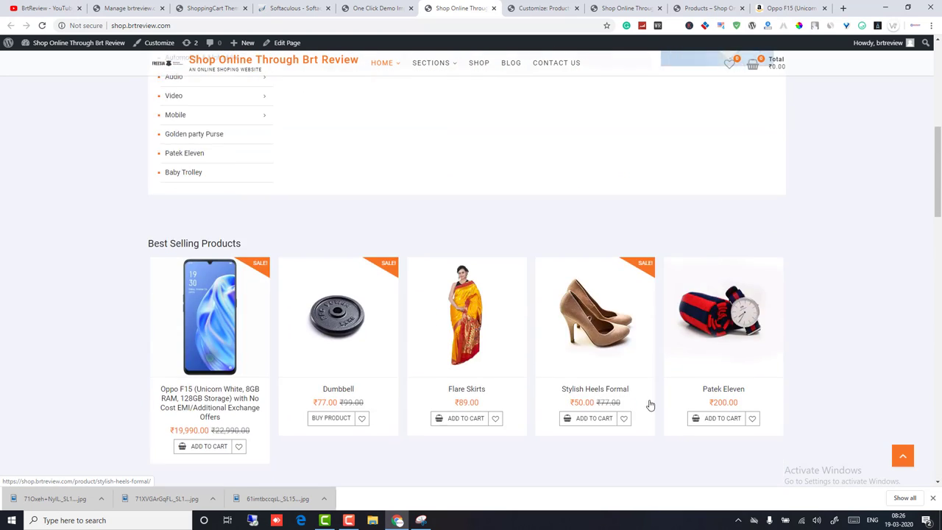
scroll(644, 410, up, 1)
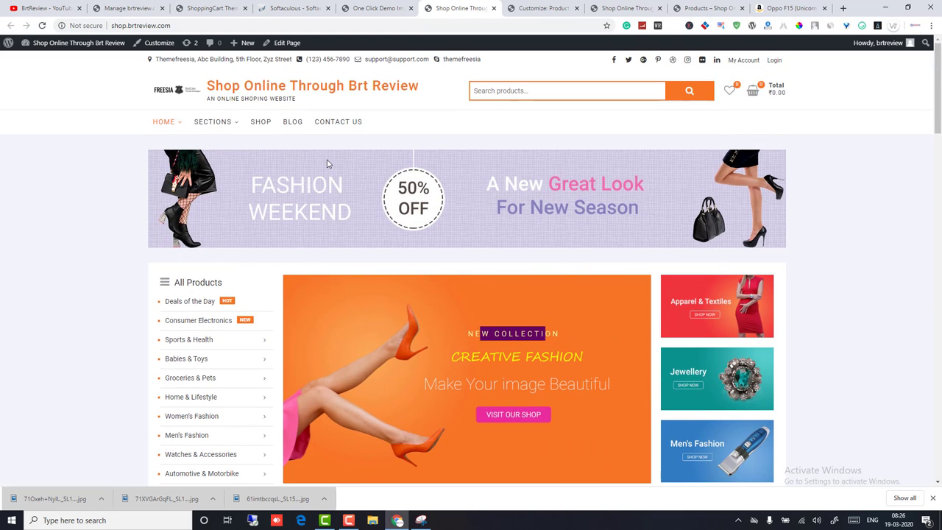
click(281, 45)
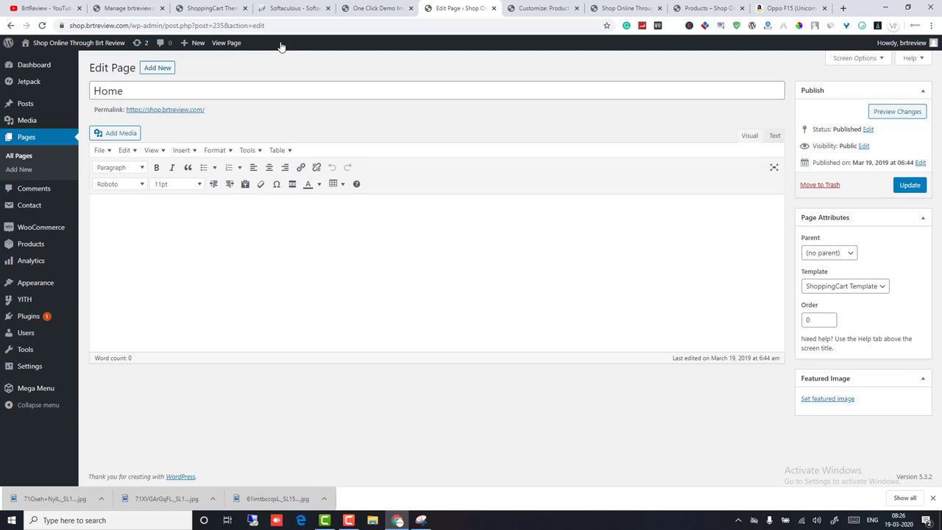
click(127, 93)
double_click(110, 90)
click(133, 93)
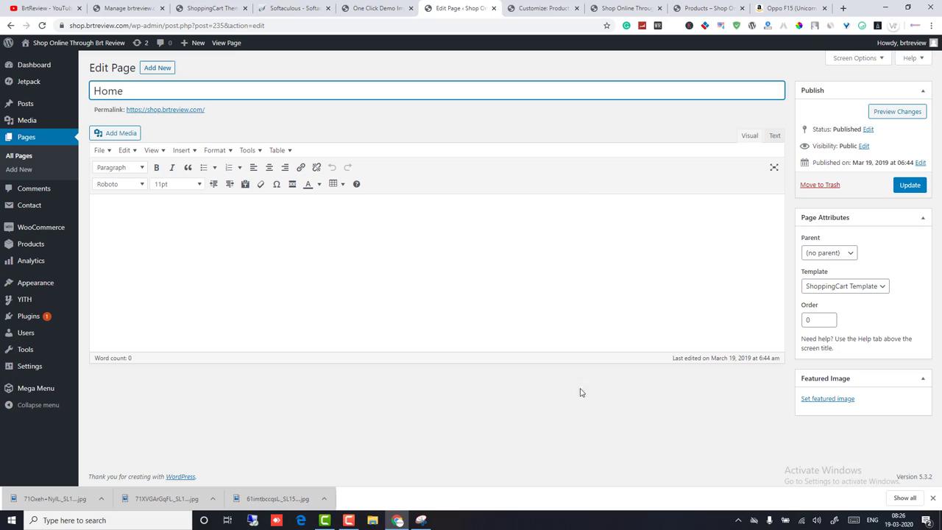
click(243, 248)
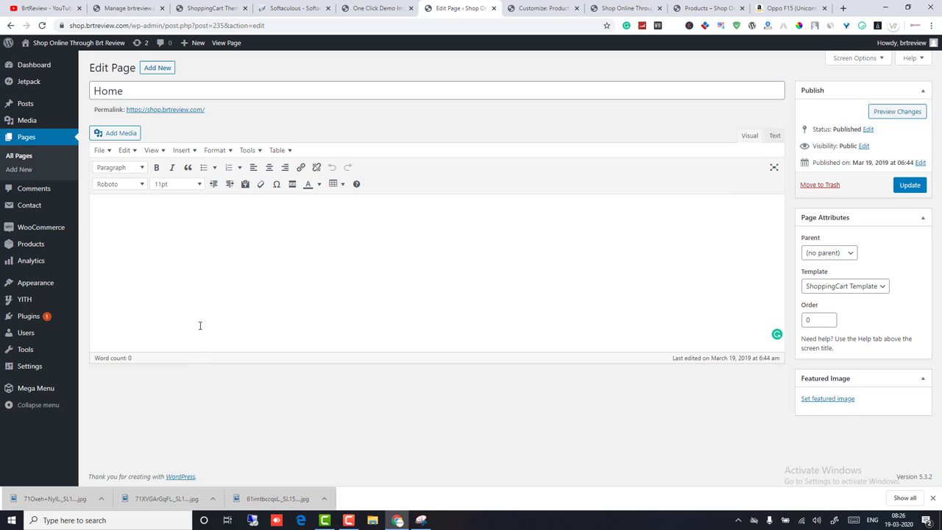
click(375, 9)
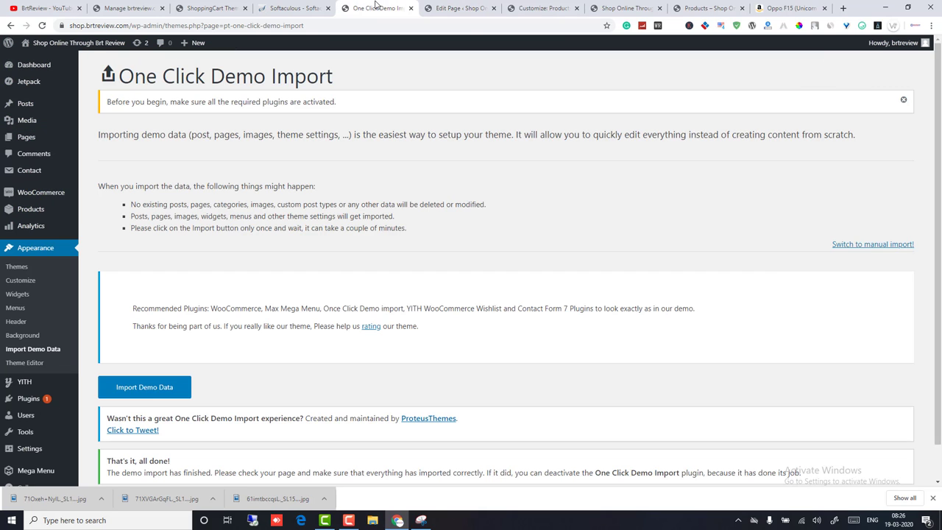
click(445, 6)
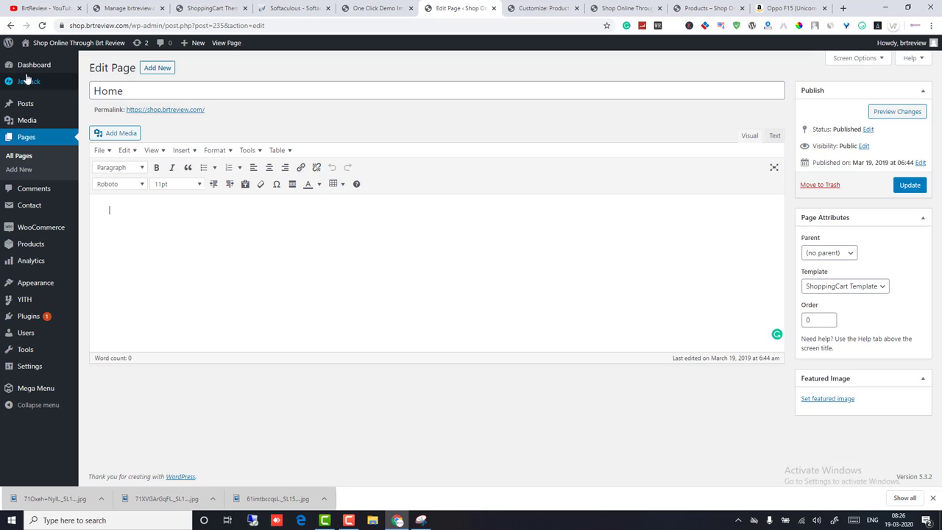
click(8, 27)
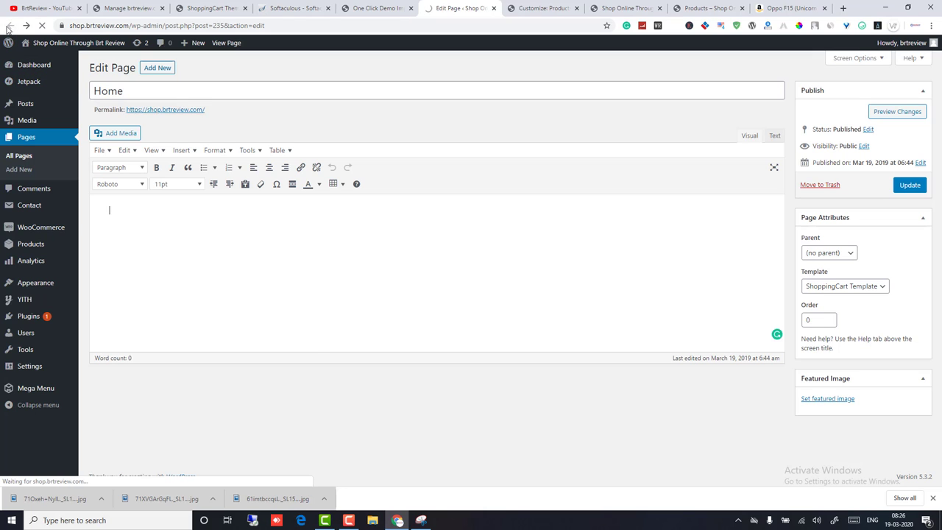
click(9, 26)
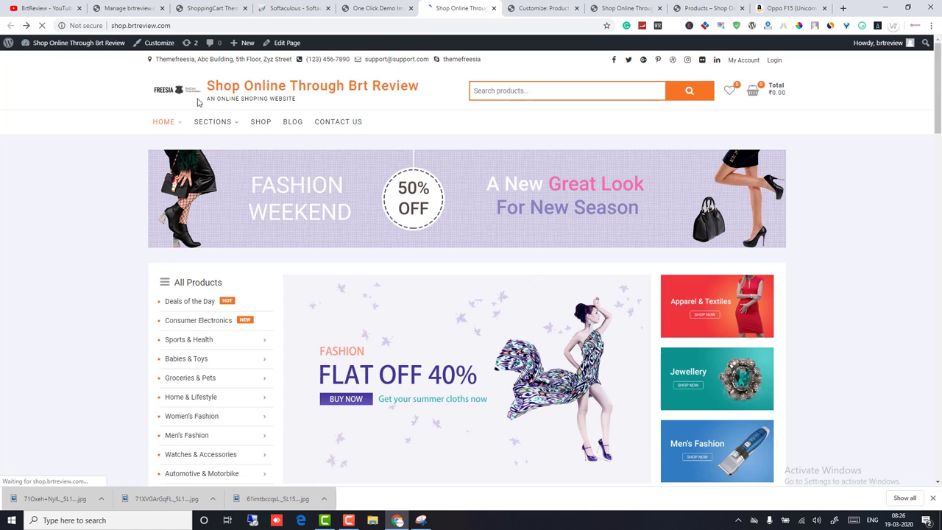